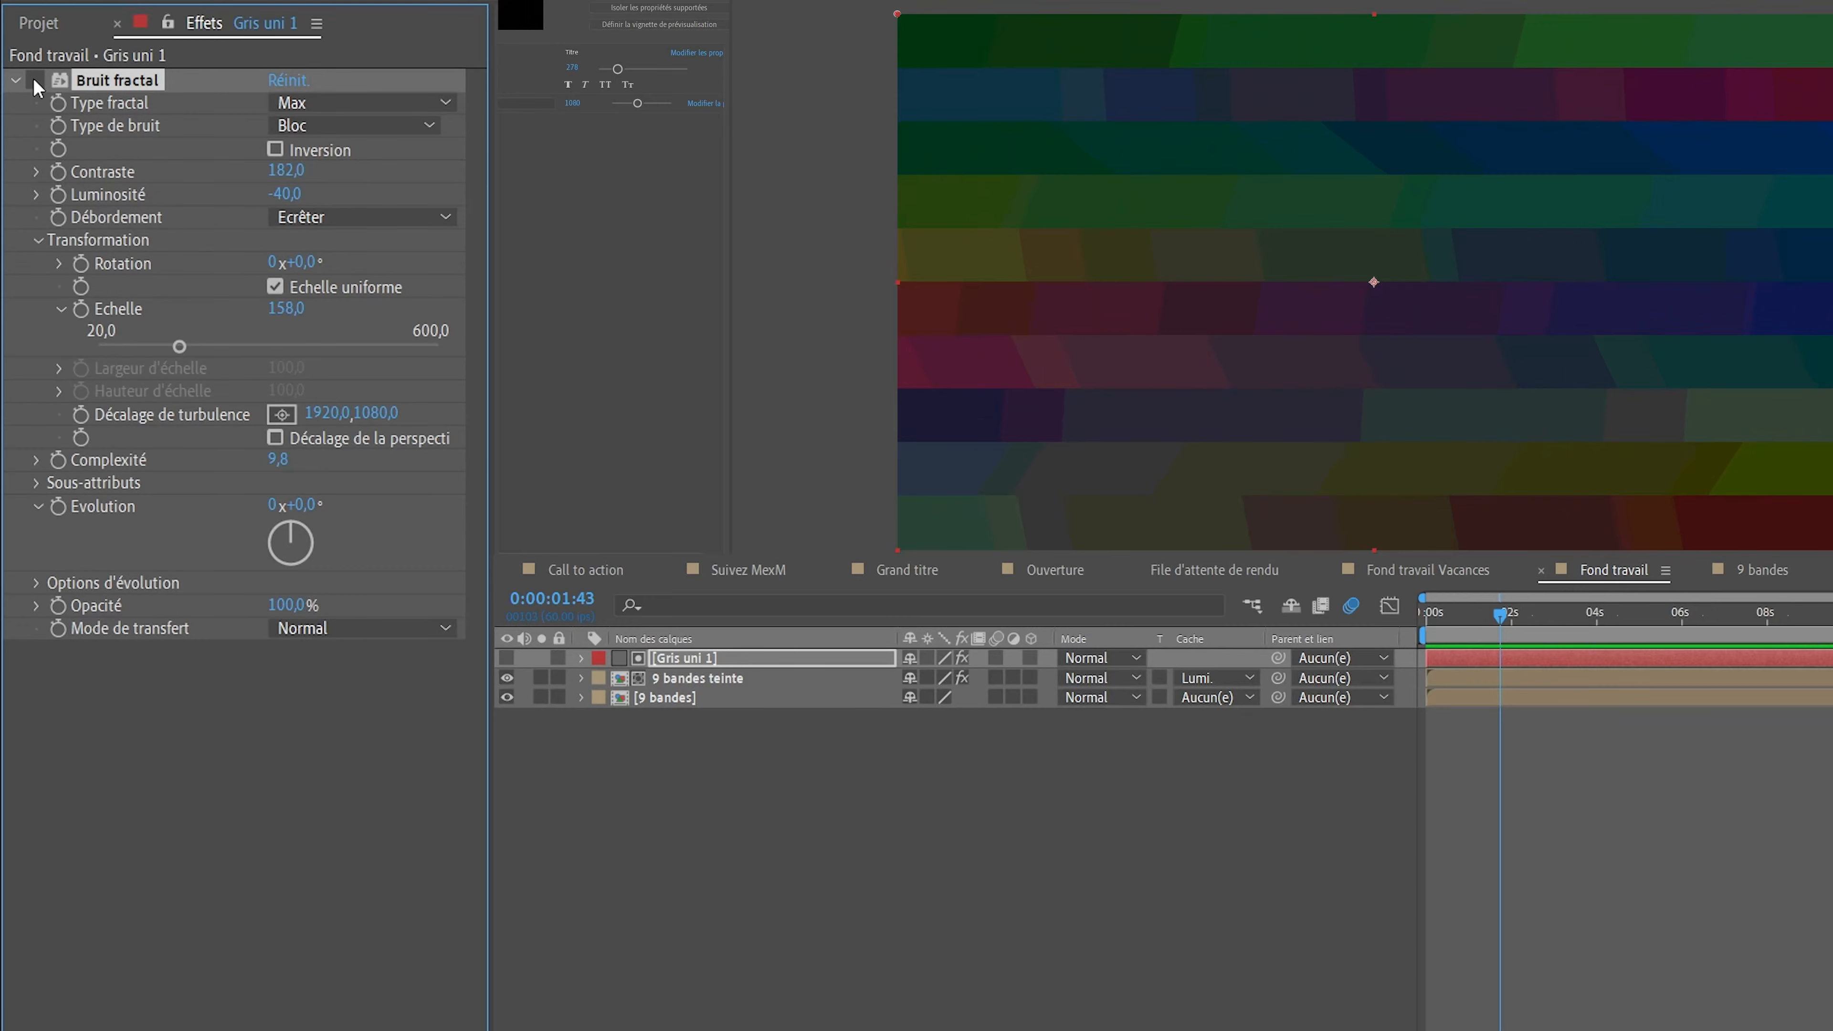
- Enable Bruit fractal on the Gris uni 1 layer, and toggle Teinte/Saturation off and on for 9 bandes teinte to compare the bands
{"action": "left_click", "coordinate": [34, 80]}
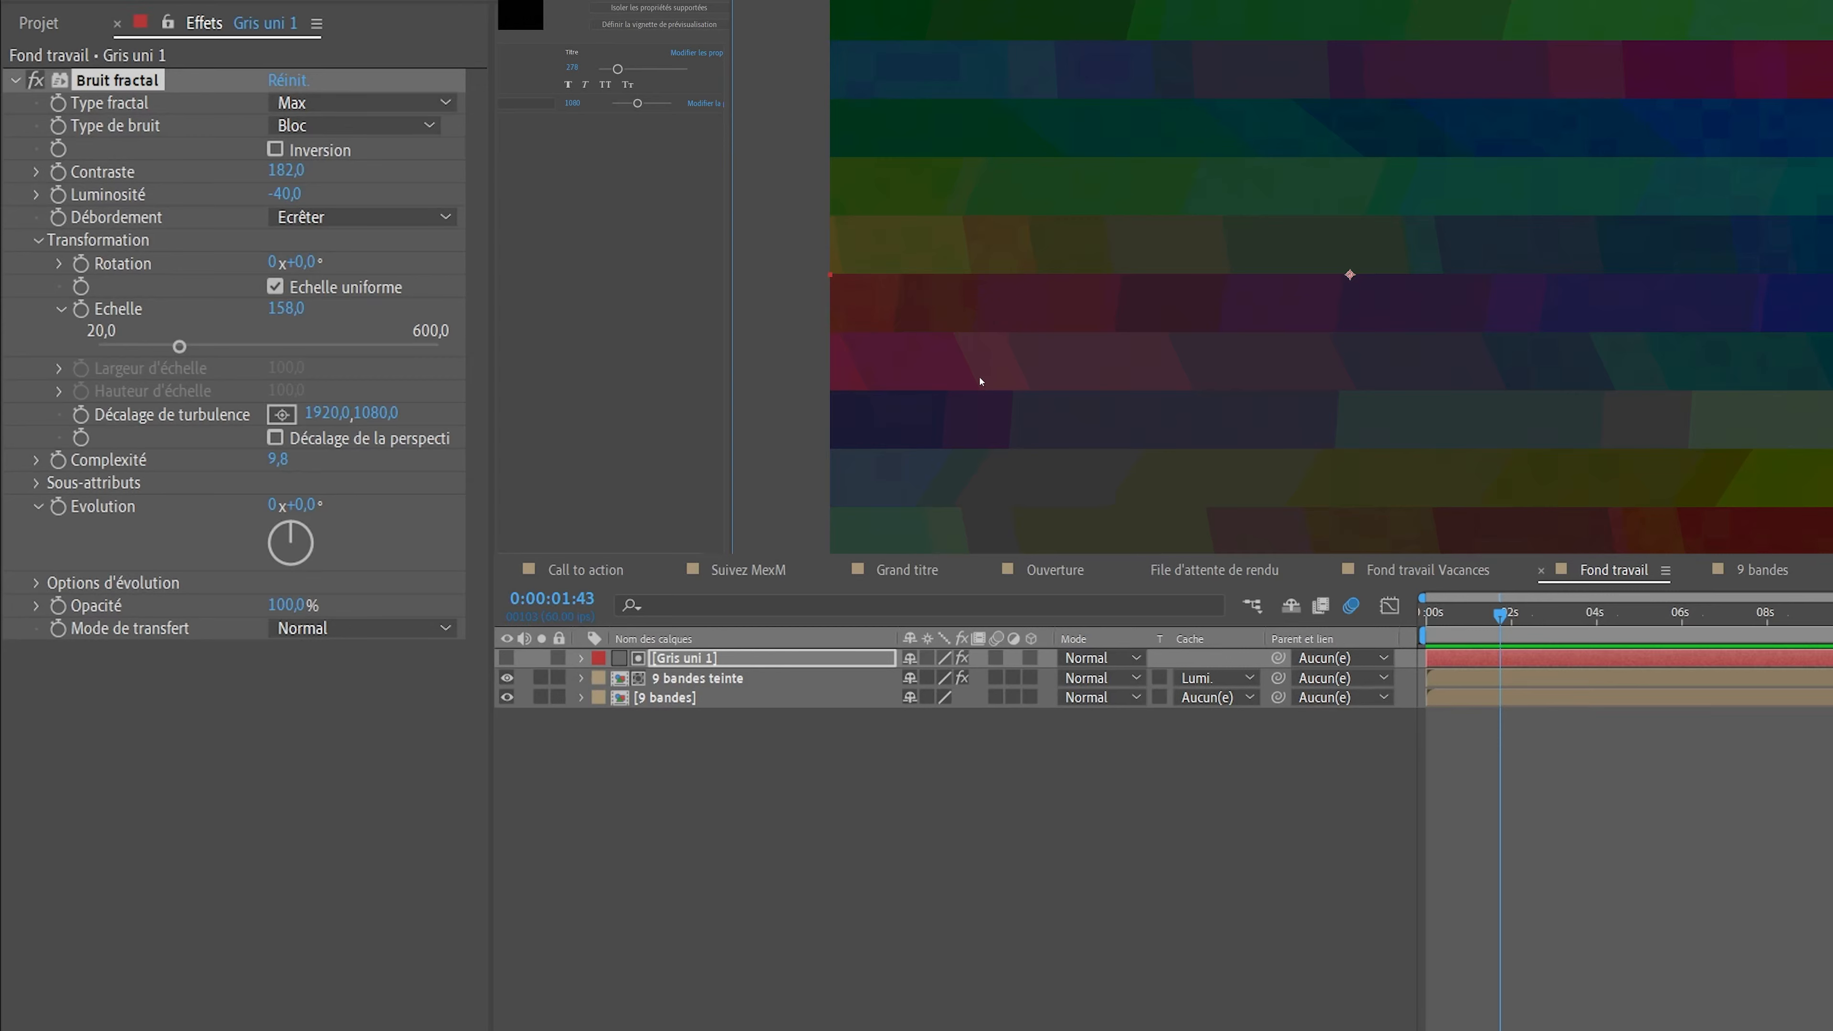
{"action": "left_click", "coordinate": [698, 677]}
{"action": "left_click", "coordinate": [34, 80]}
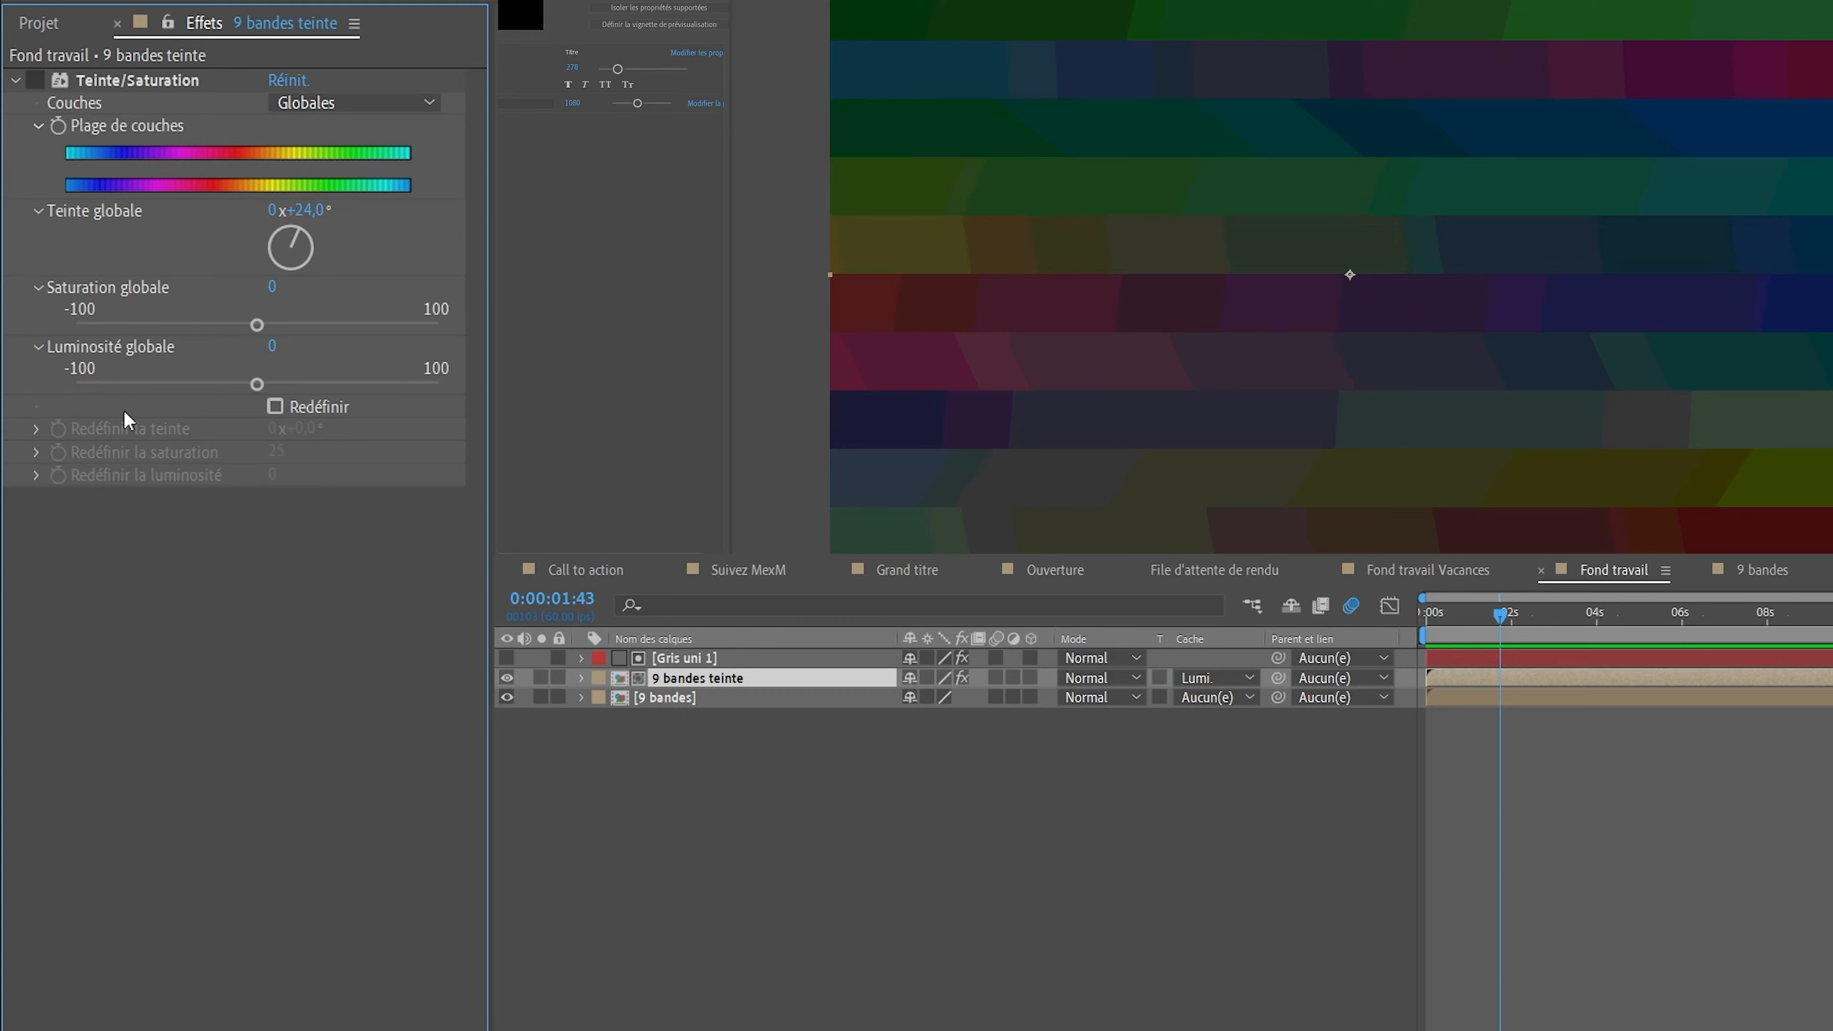
{"action": "left_click", "coordinate": [667, 658]}
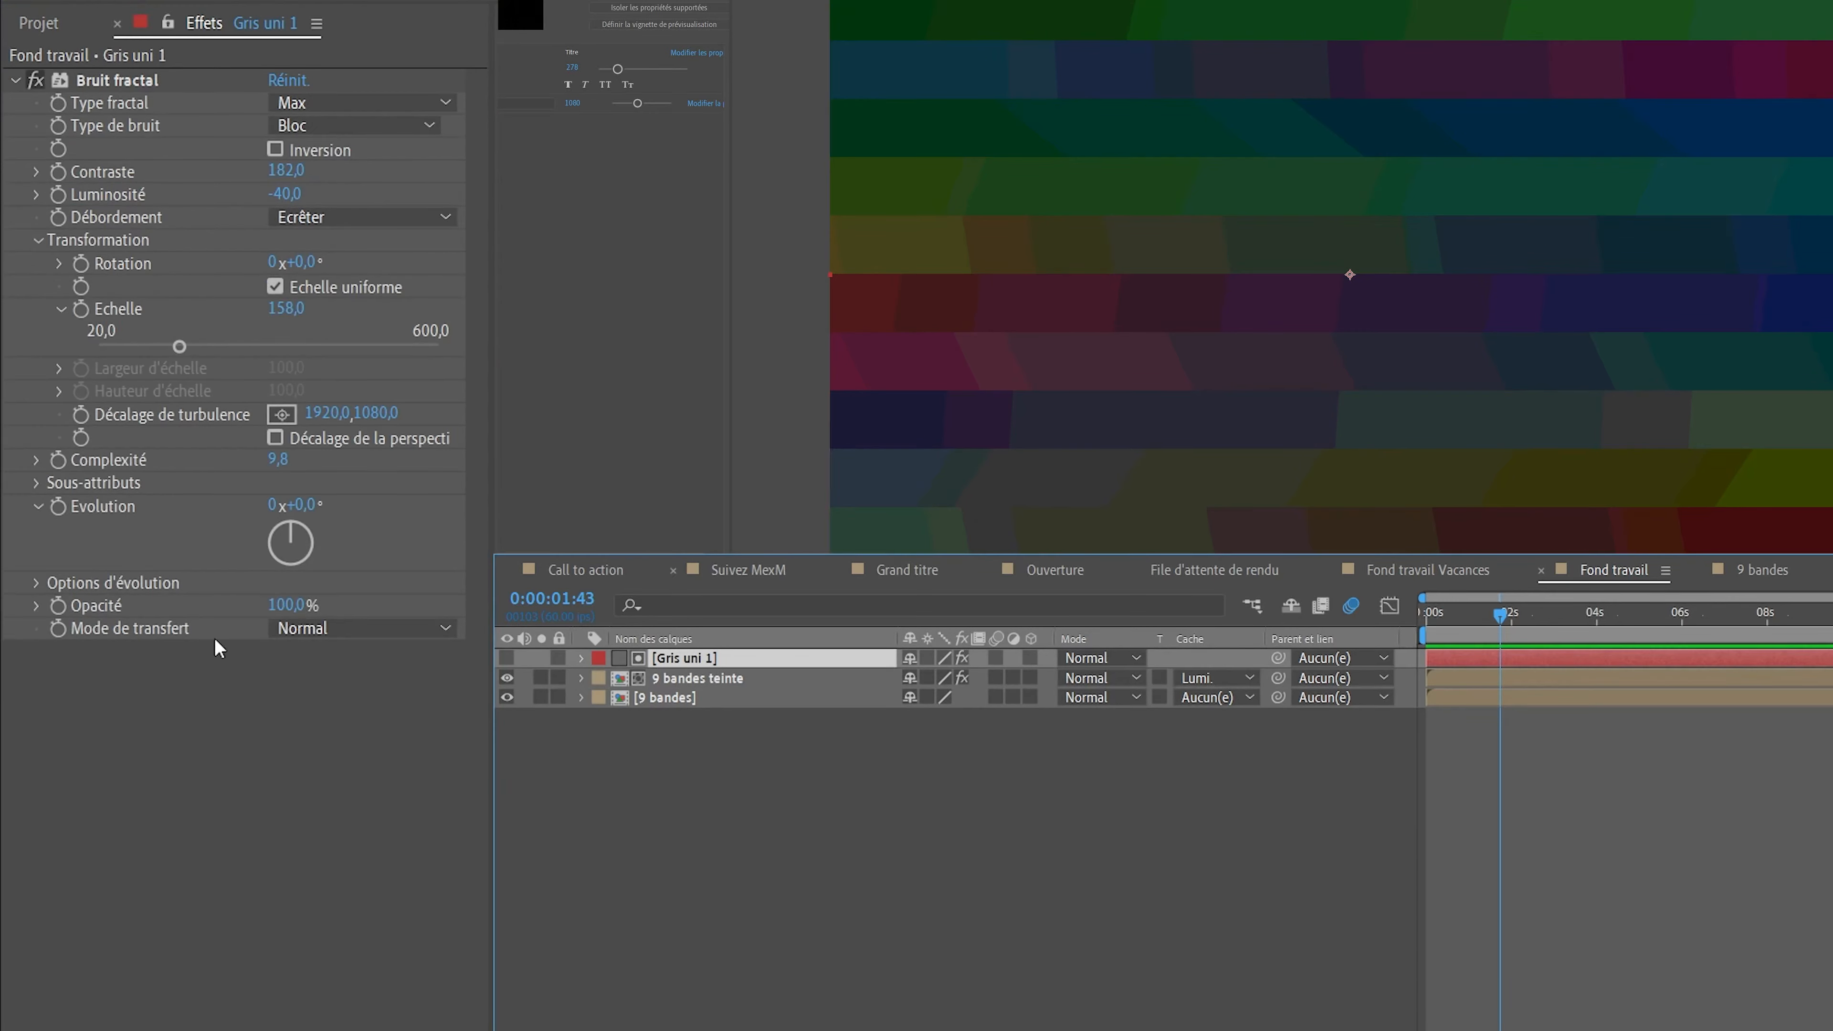
{"action": "left_click", "coordinate": [711, 679]}
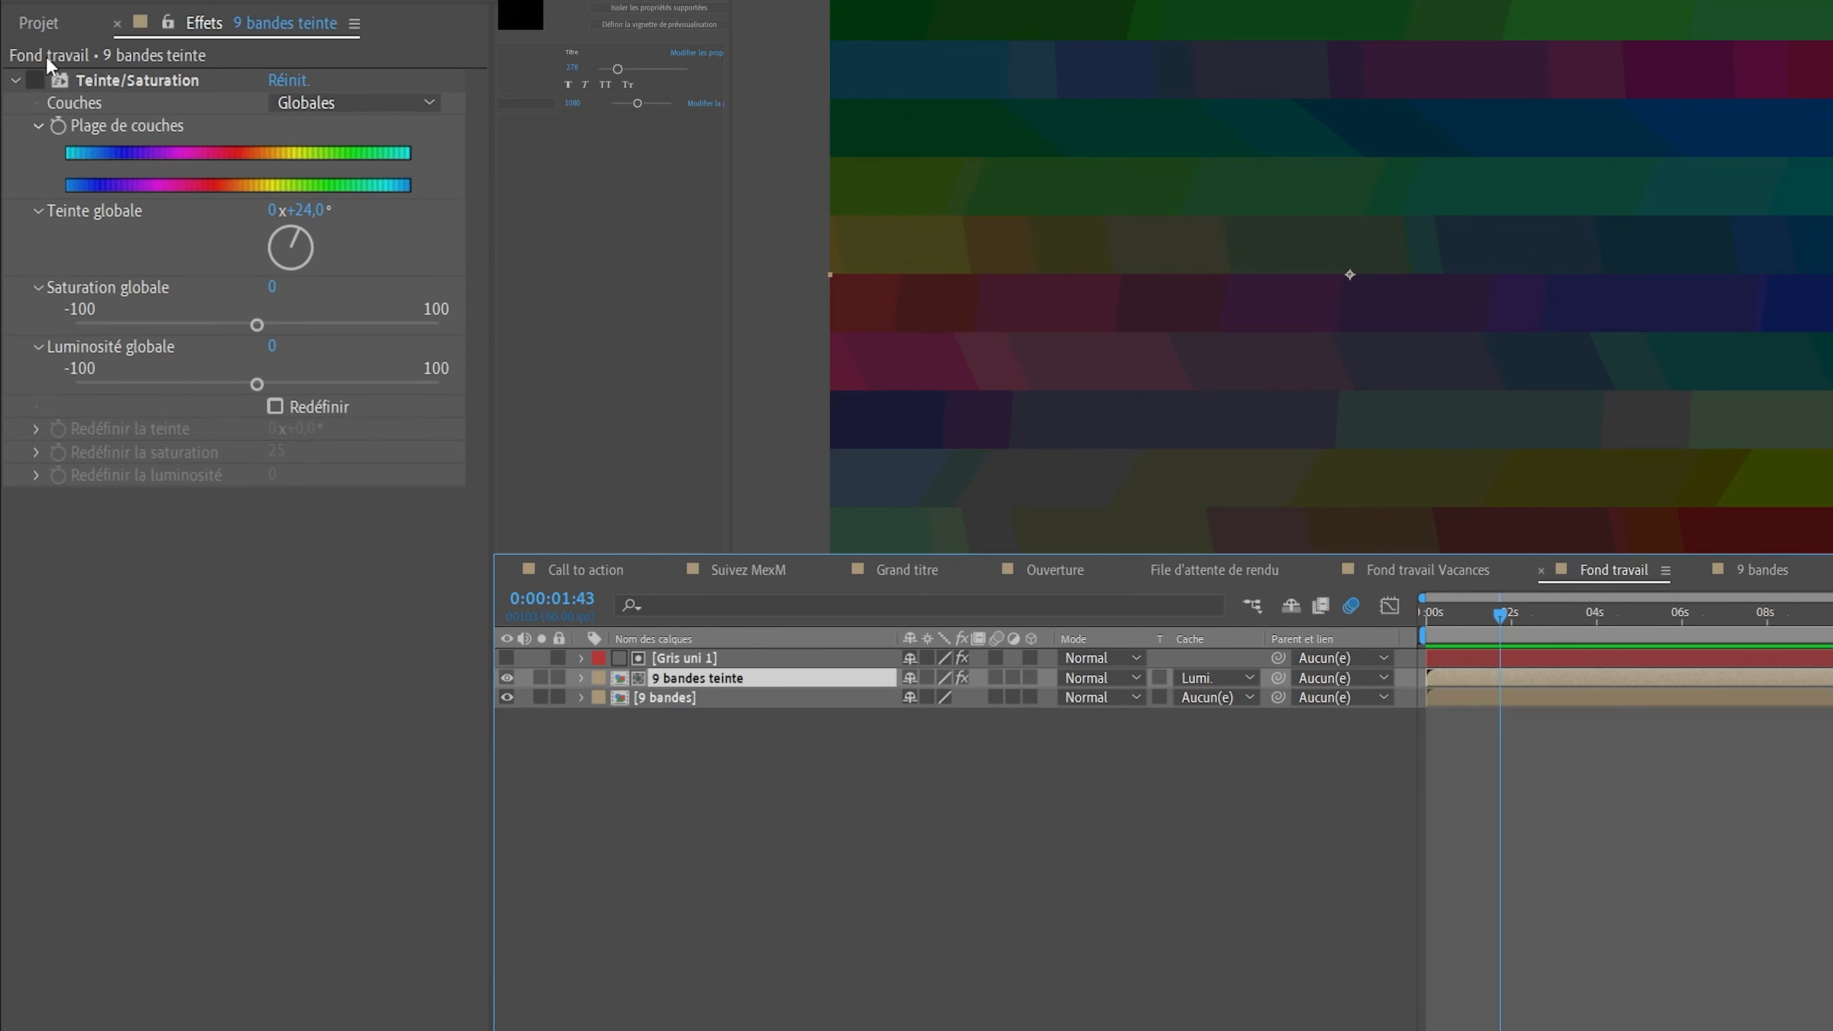
{"action": "left_click", "coordinate": [34, 80]}
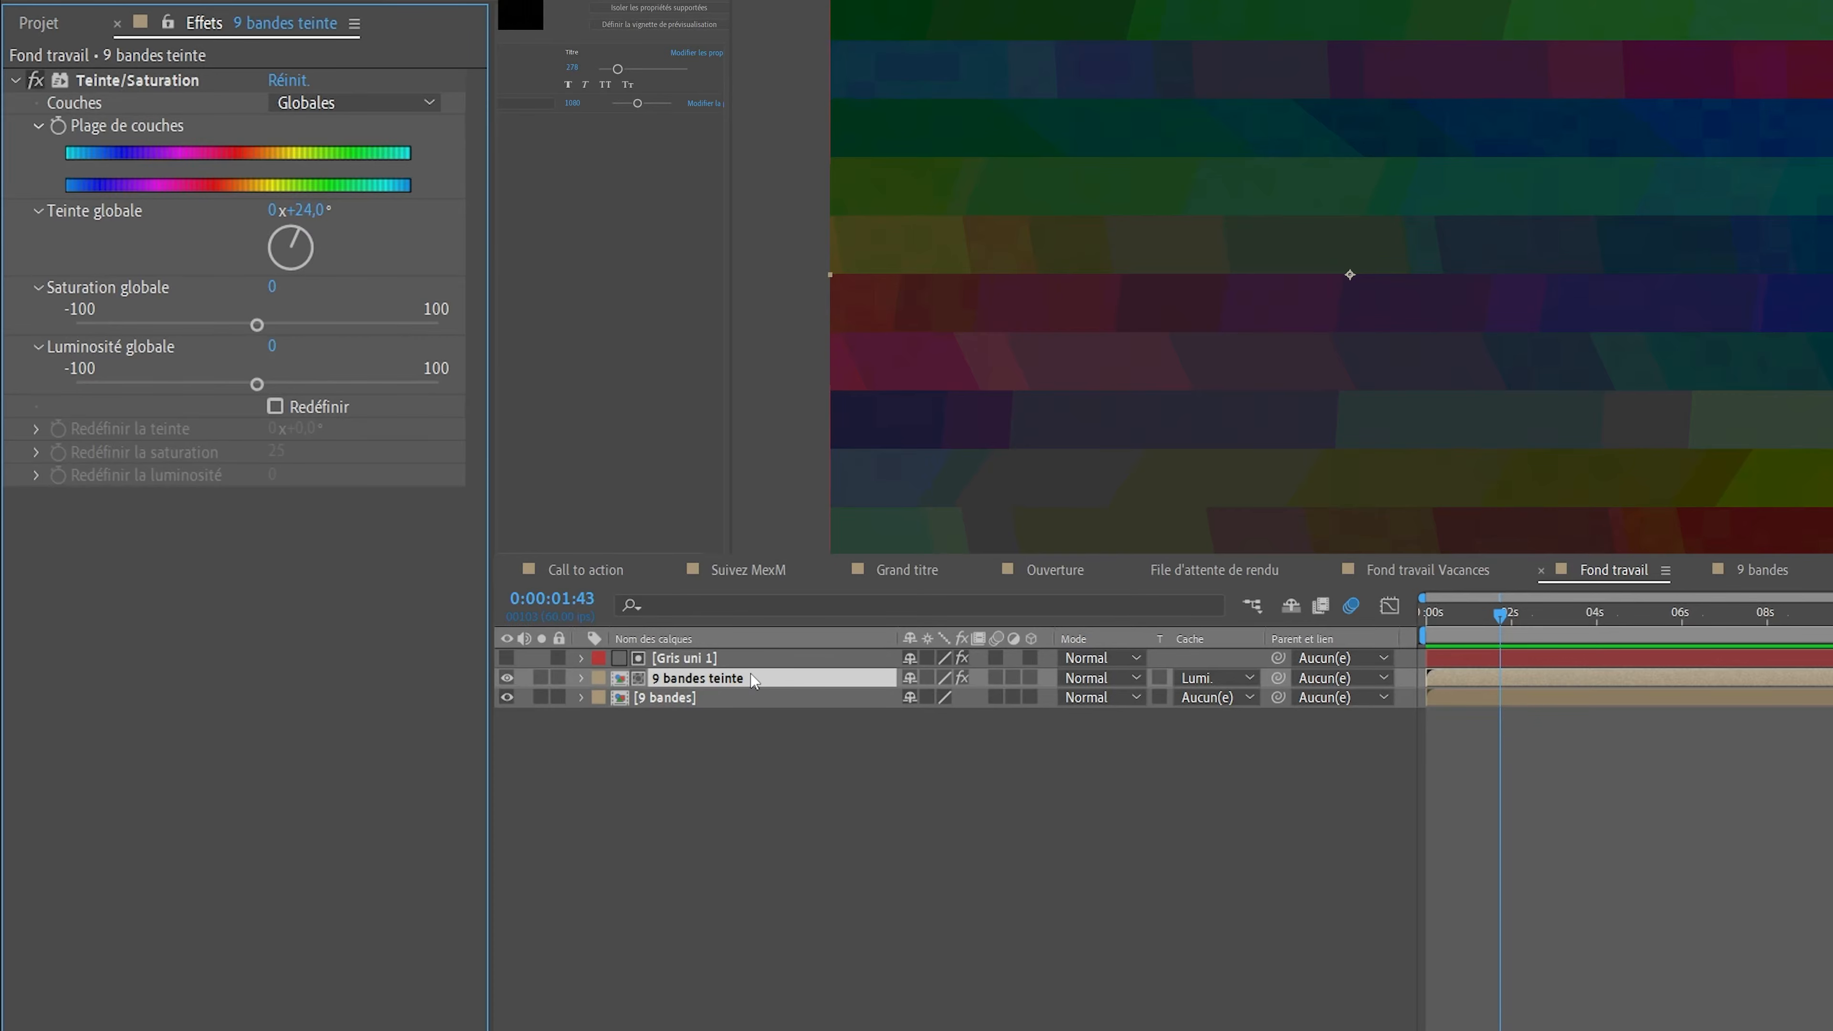
{"action": "left_click", "coordinate": [664, 698]}
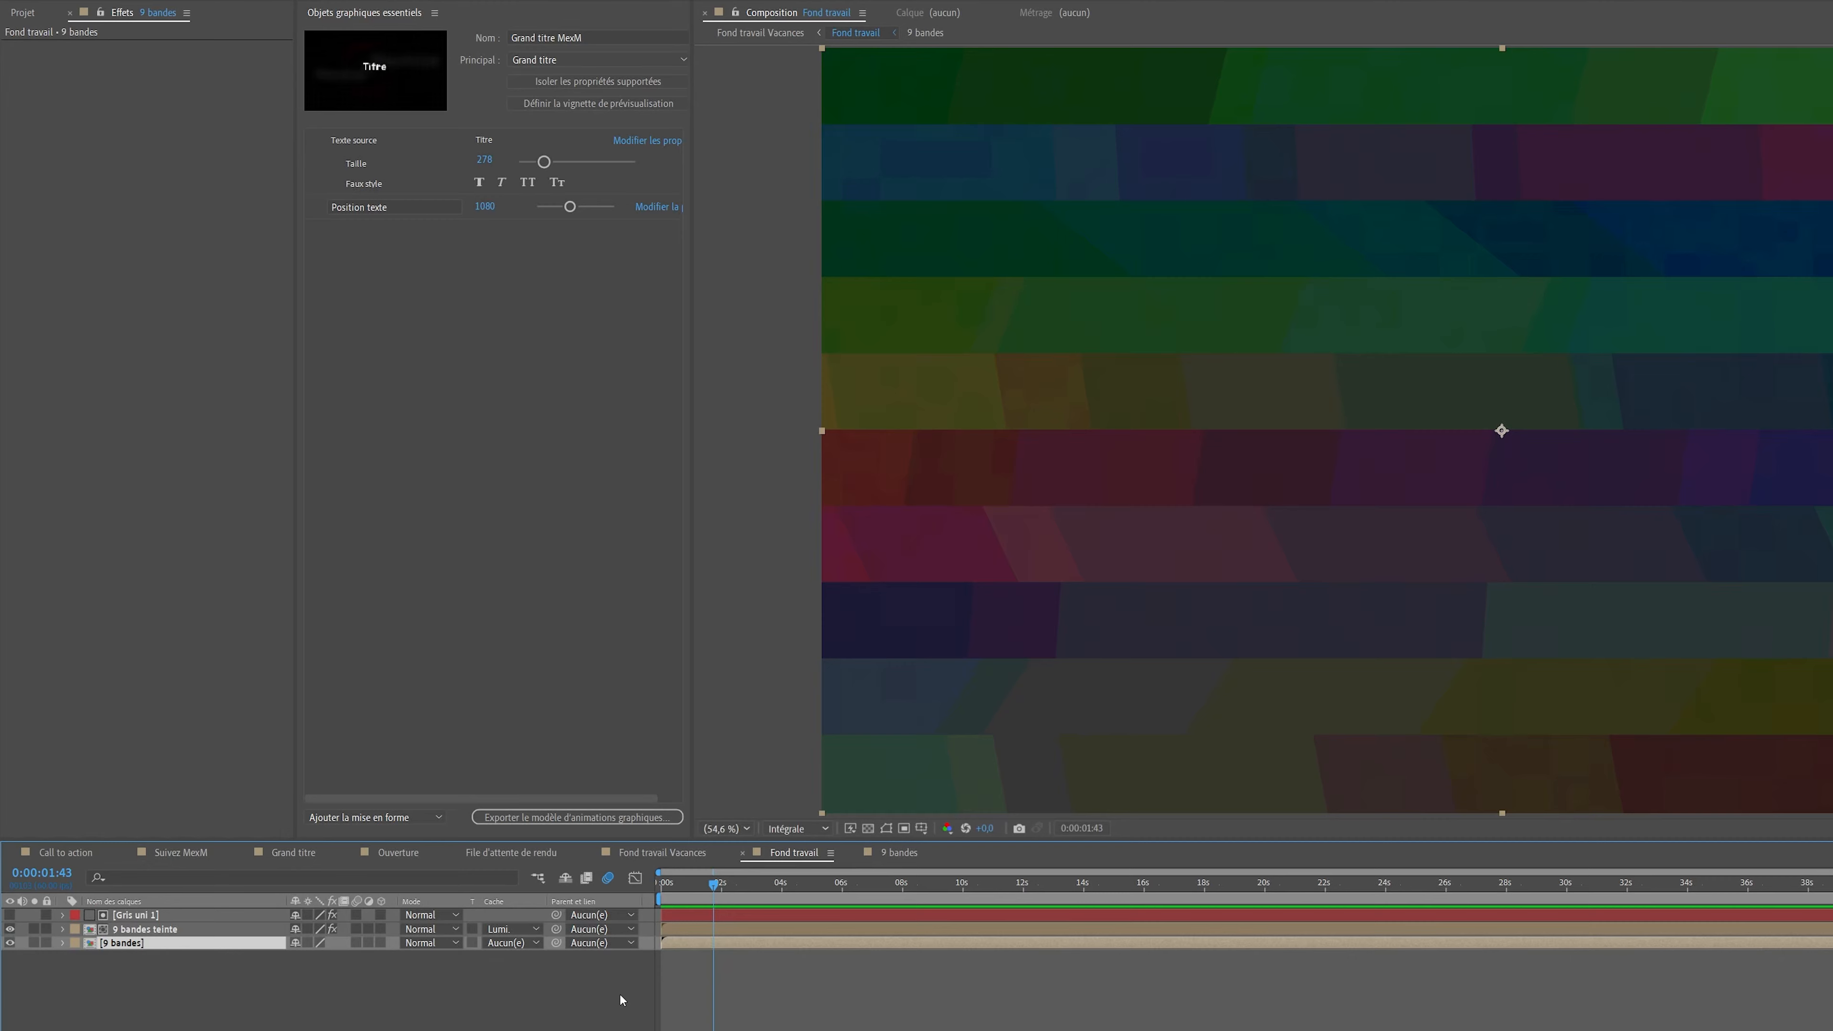
- Switch to the Fond travail Vacances composition and preview the colored bands' transition over the desert road photo
{"action": "left_click_drag", "start_coordinate": [725, 894], "coordinate": [660, 889]}
{"action": "left_click", "coordinate": [662, 854]}
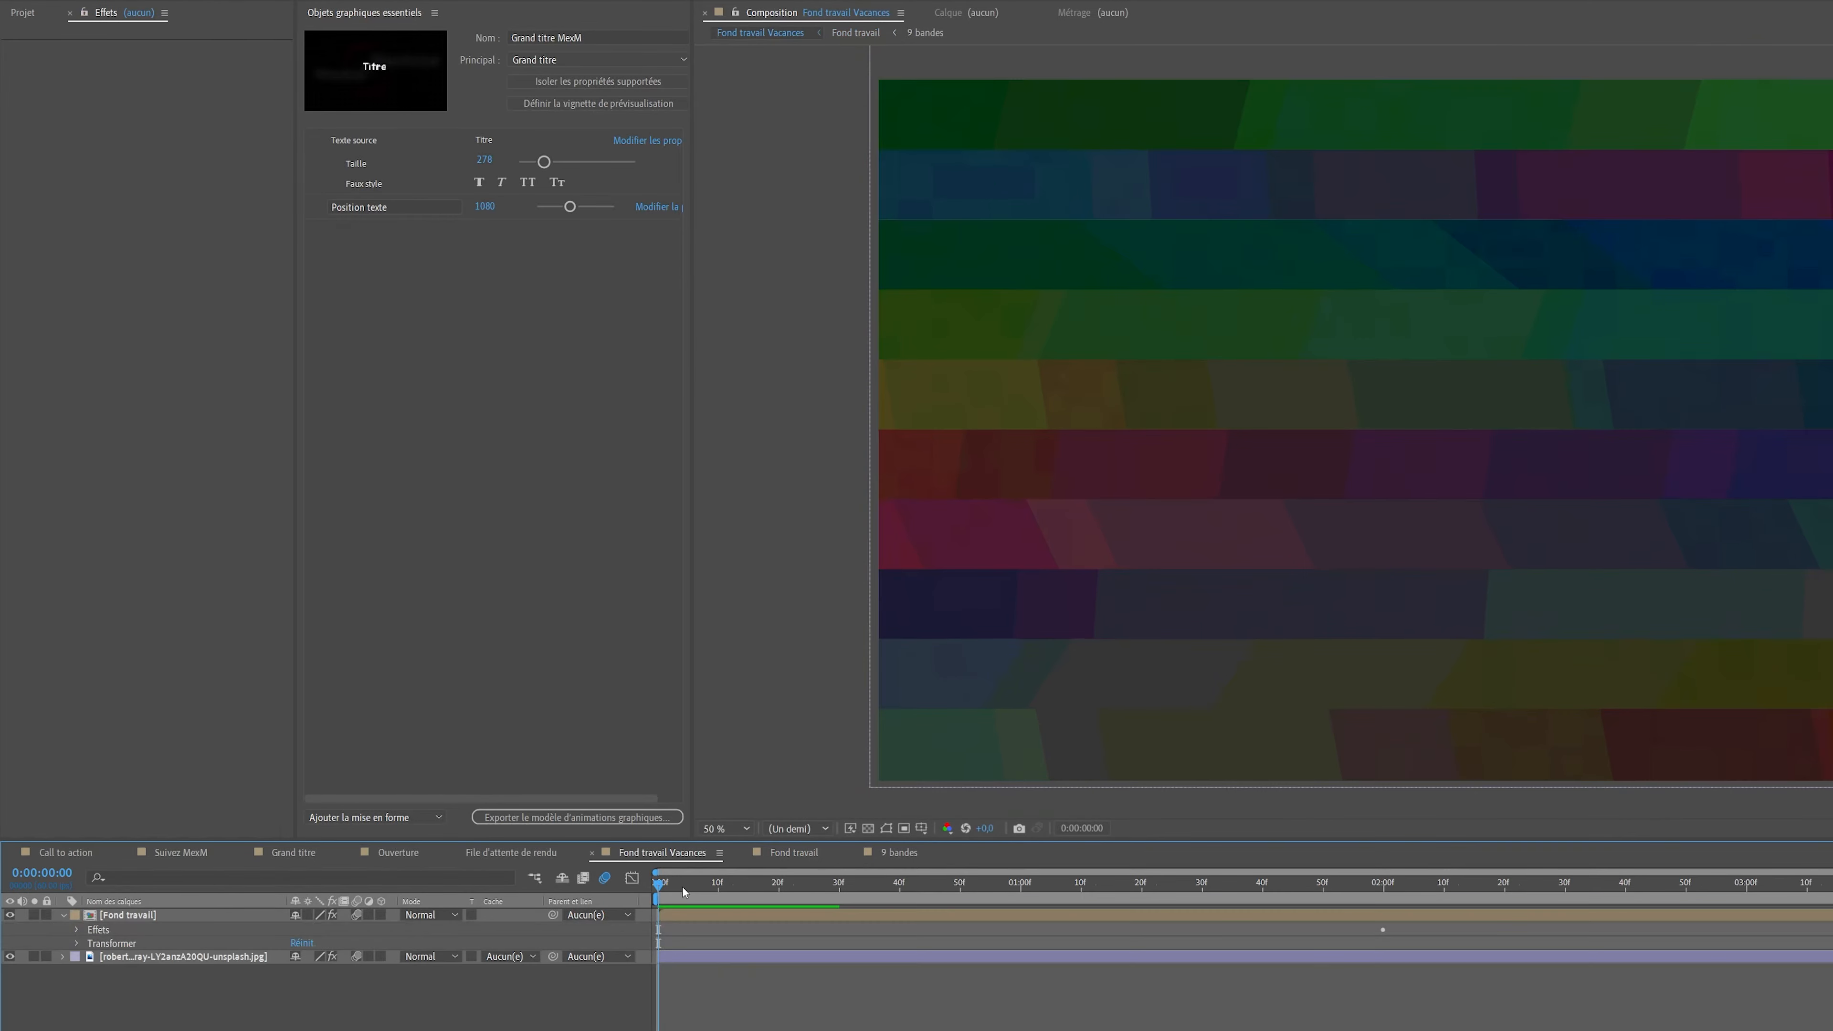
{"action": "left_click_drag", "start_coordinate": [682, 887], "coordinate": [1494, 915]}
{"action": "key", "text": "space"}
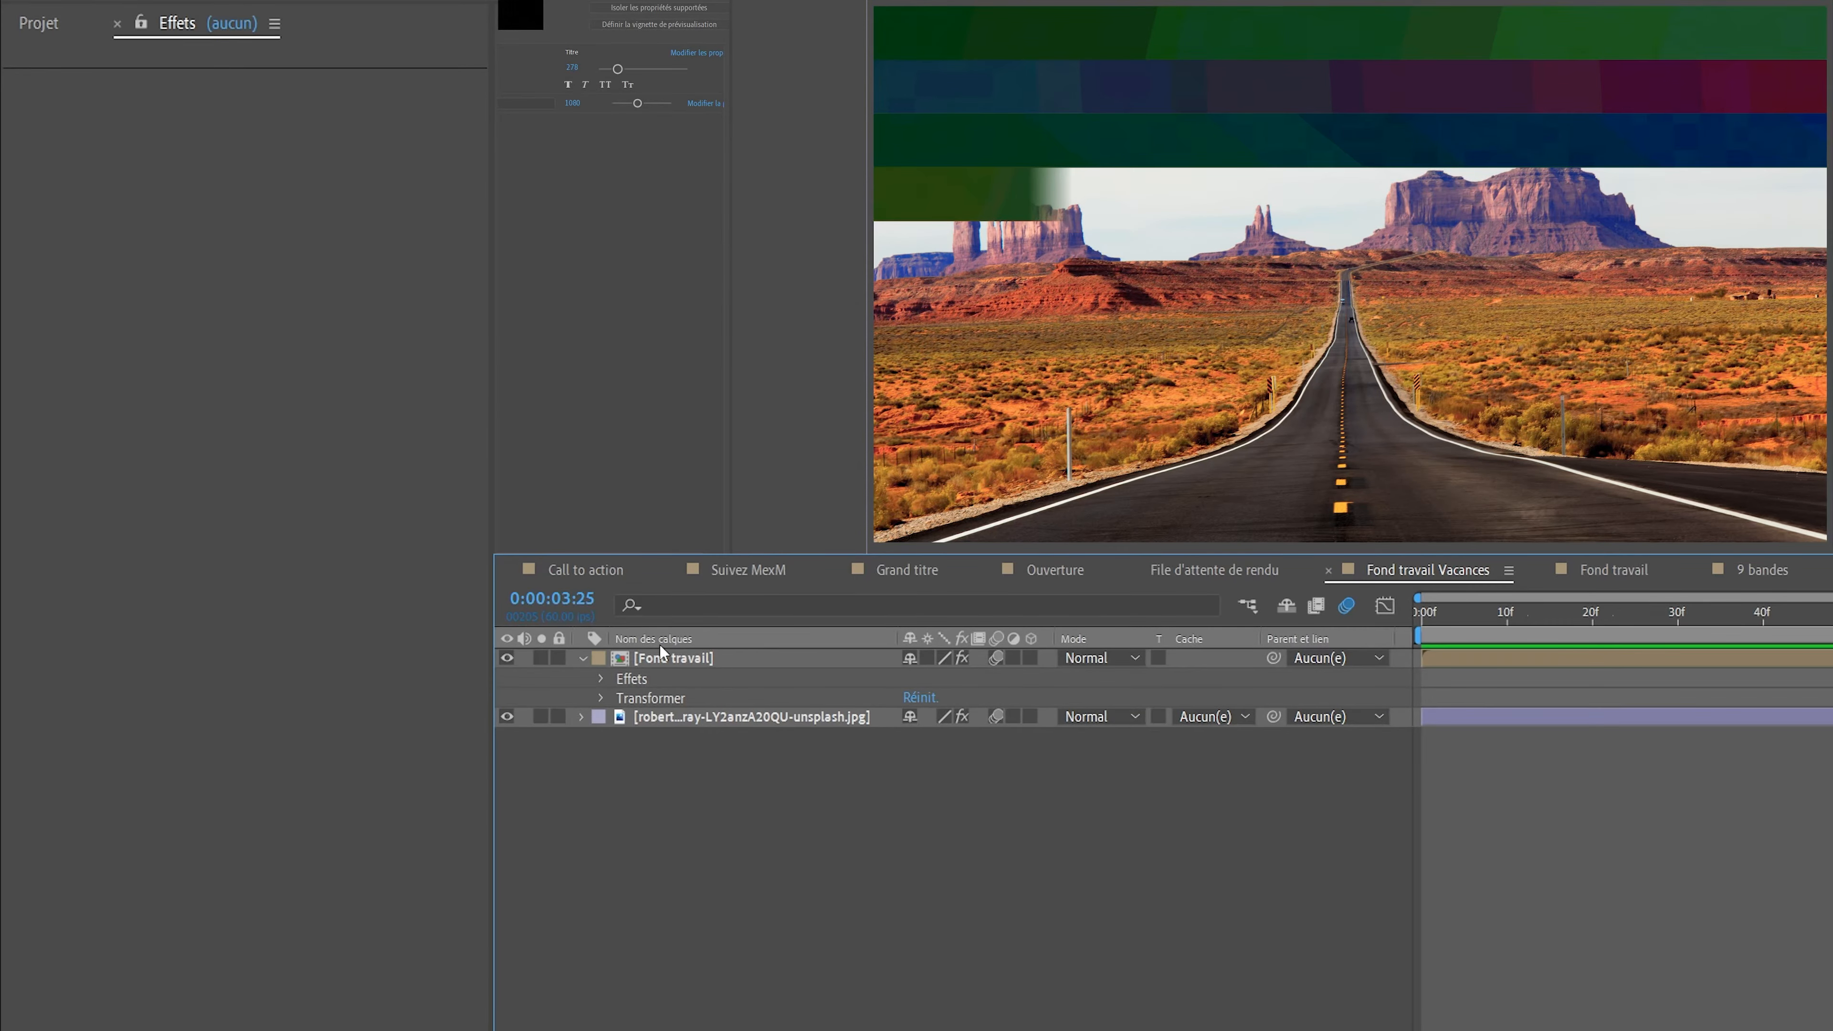
- Expand the CC Line Sweep effect on the Fond travail layer and select its Completion property
{"action": "left_click", "coordinate": [129, 918]}
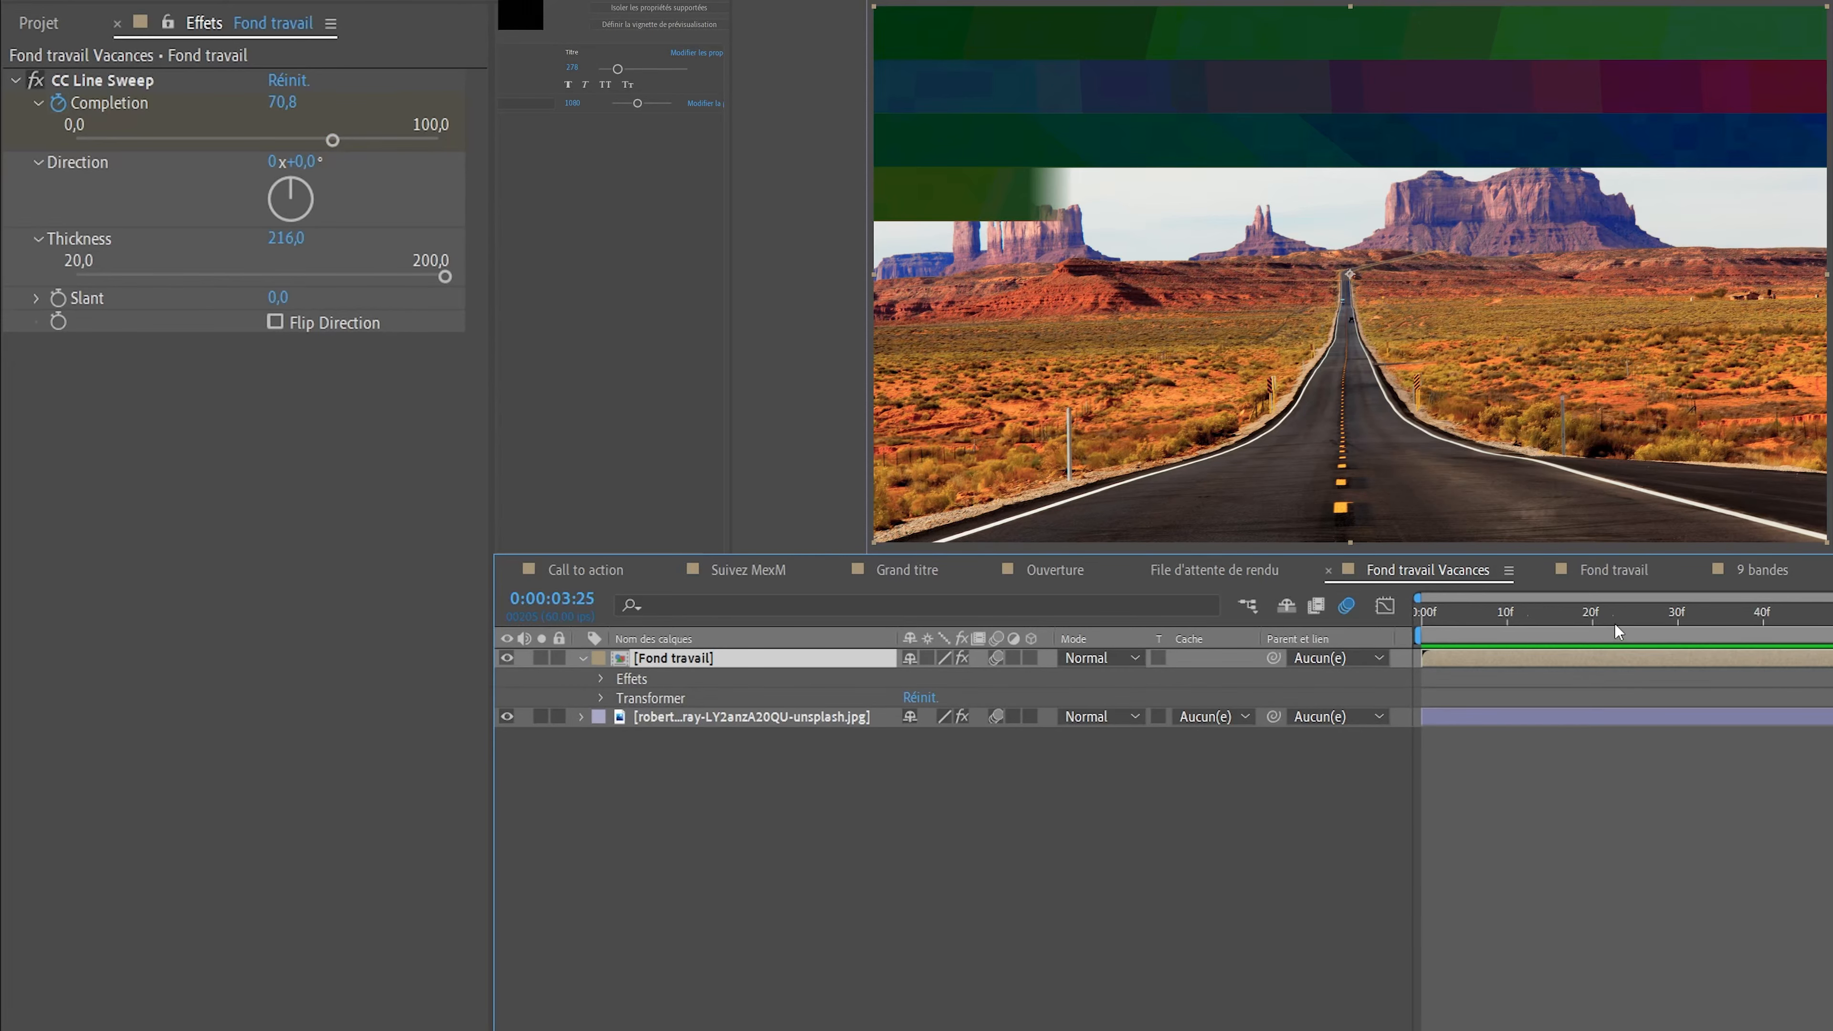
{"action": "left_click_drag", "start_coordinate": [1570, 621], "coordinate": [1567, 620]}
{"action": "left_click", "coordinate": [600, 678]}
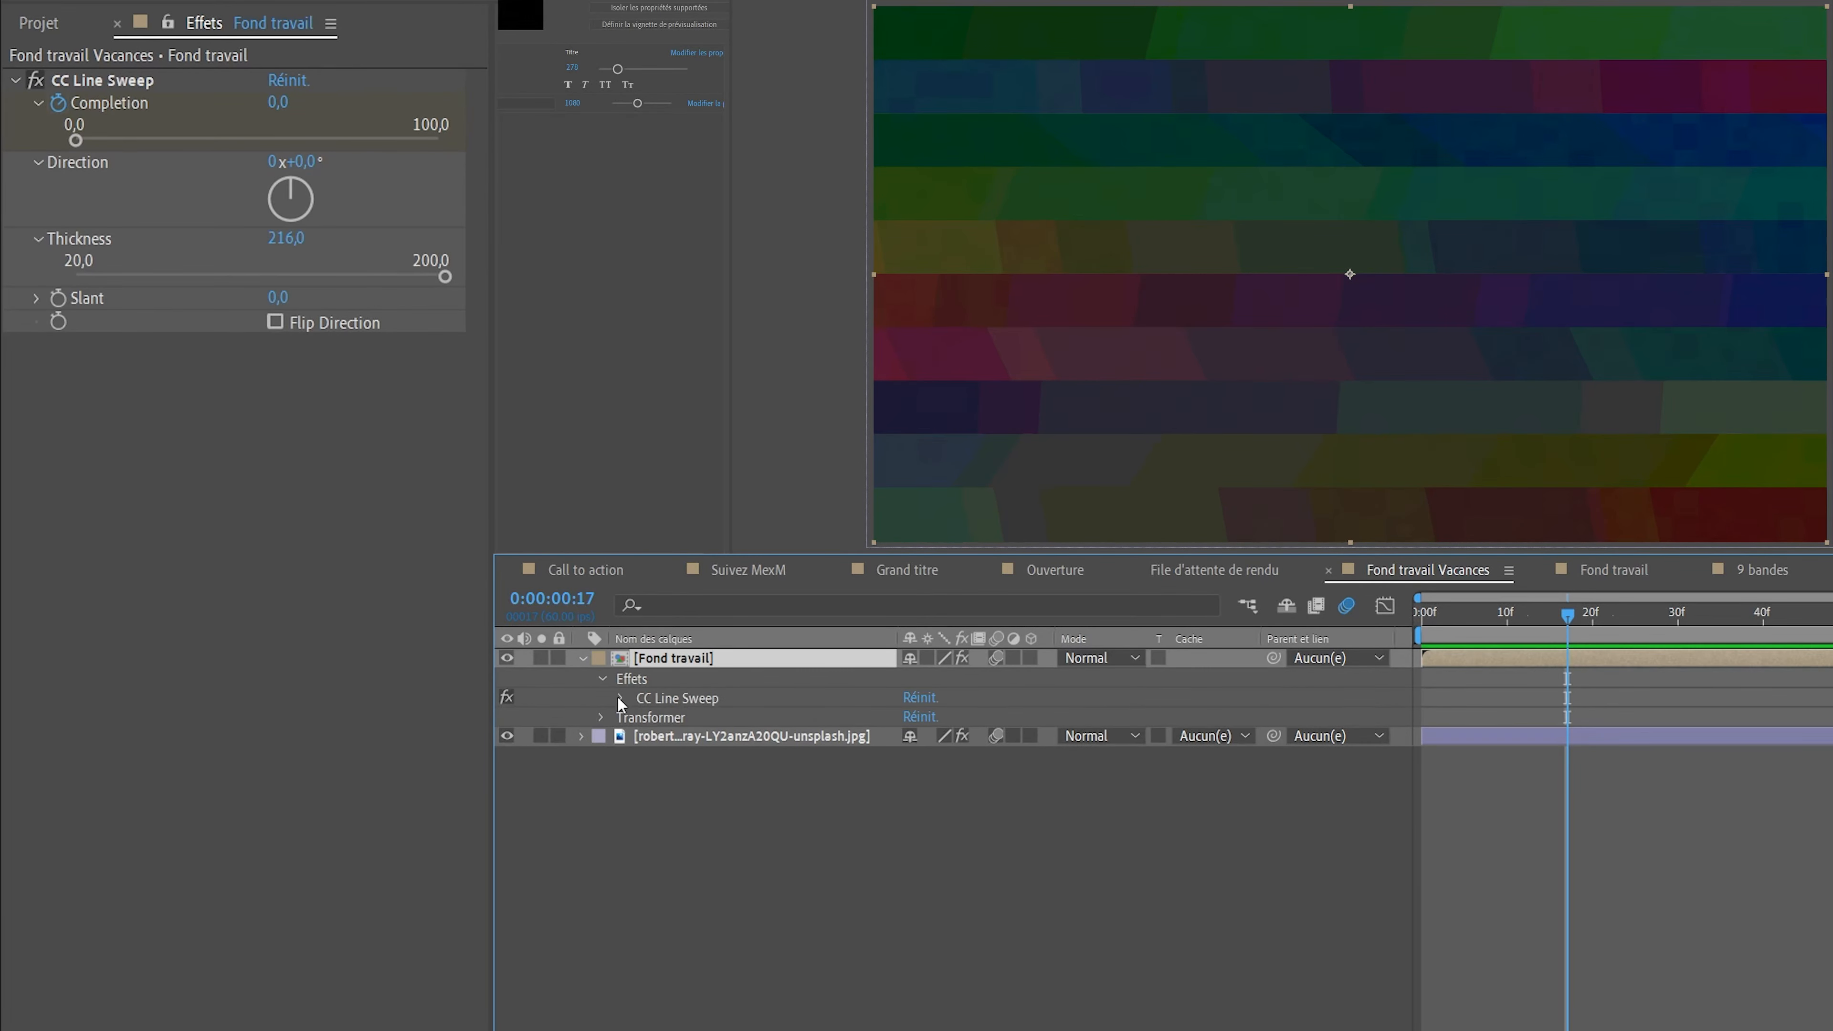
{"action": "left_click", "coordinate": [622, 699]}
{"action": "left_click", "coordinate": [740, 718]}
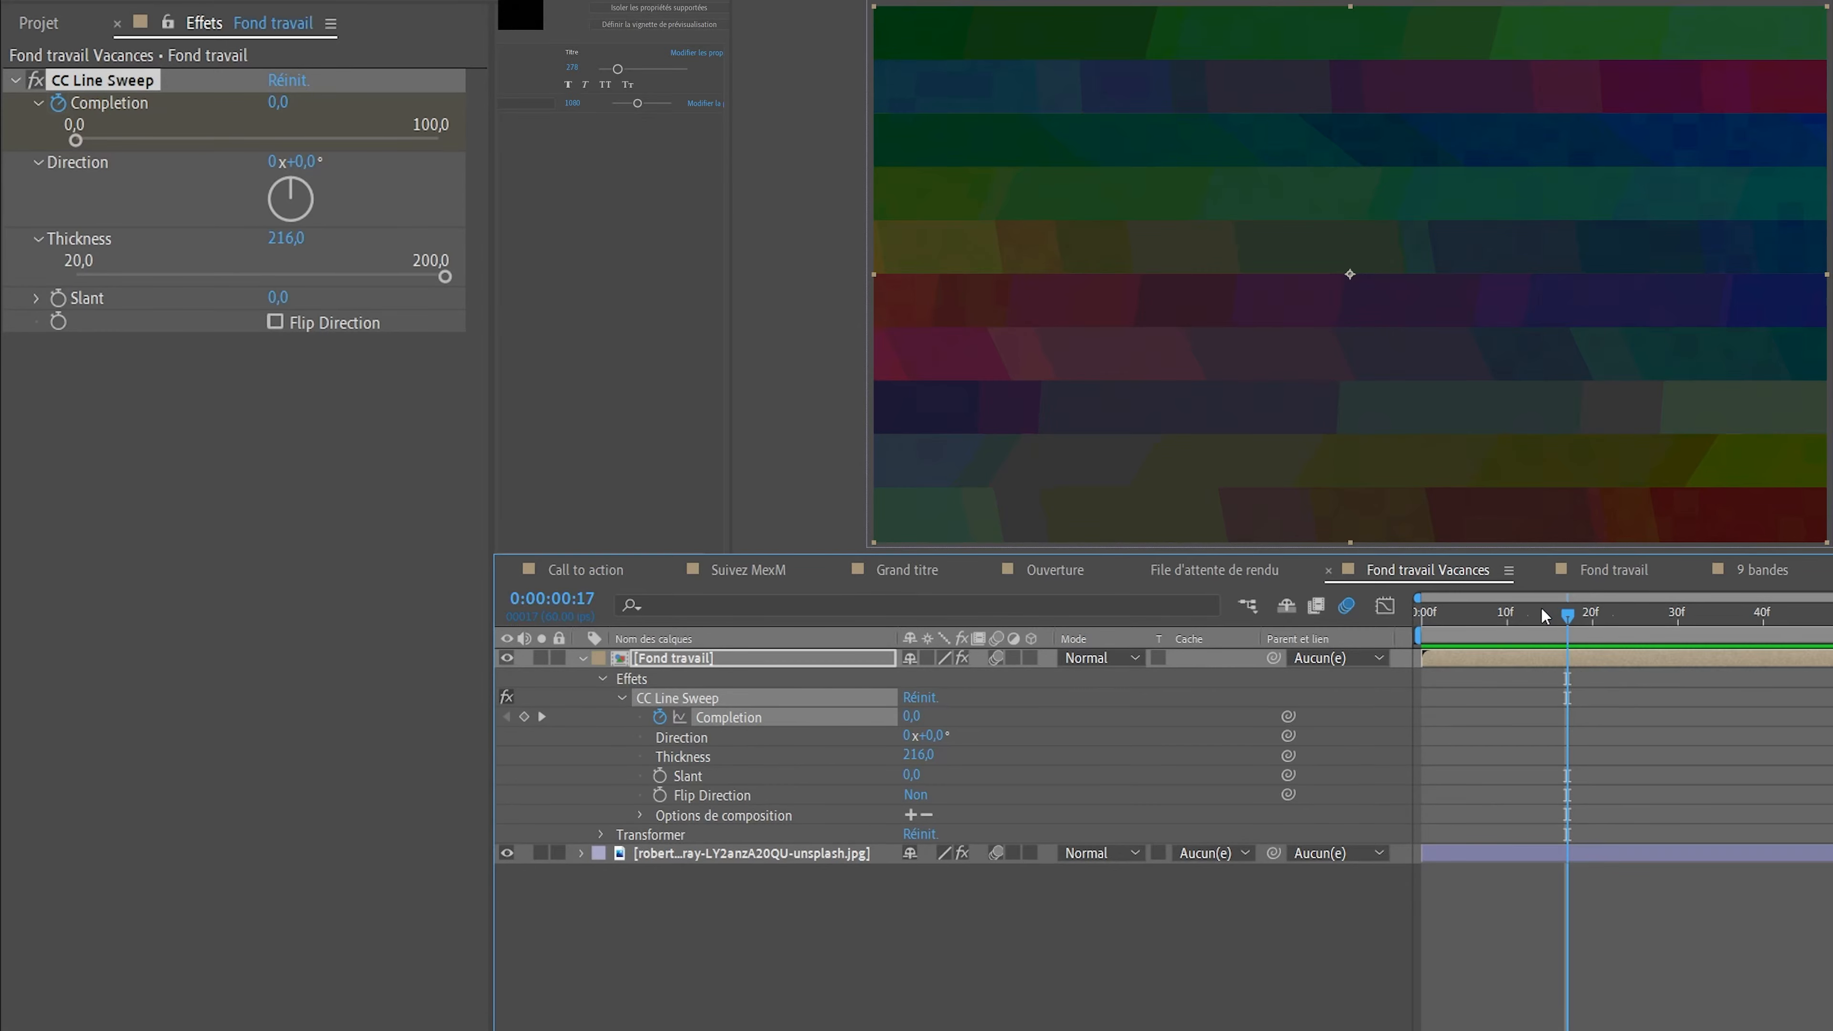
- Play the Line Sweep transition from the start of the composition and scrub through it again
{"action": "key", "text": "Home"}
{"action": "key", "text": "space"}
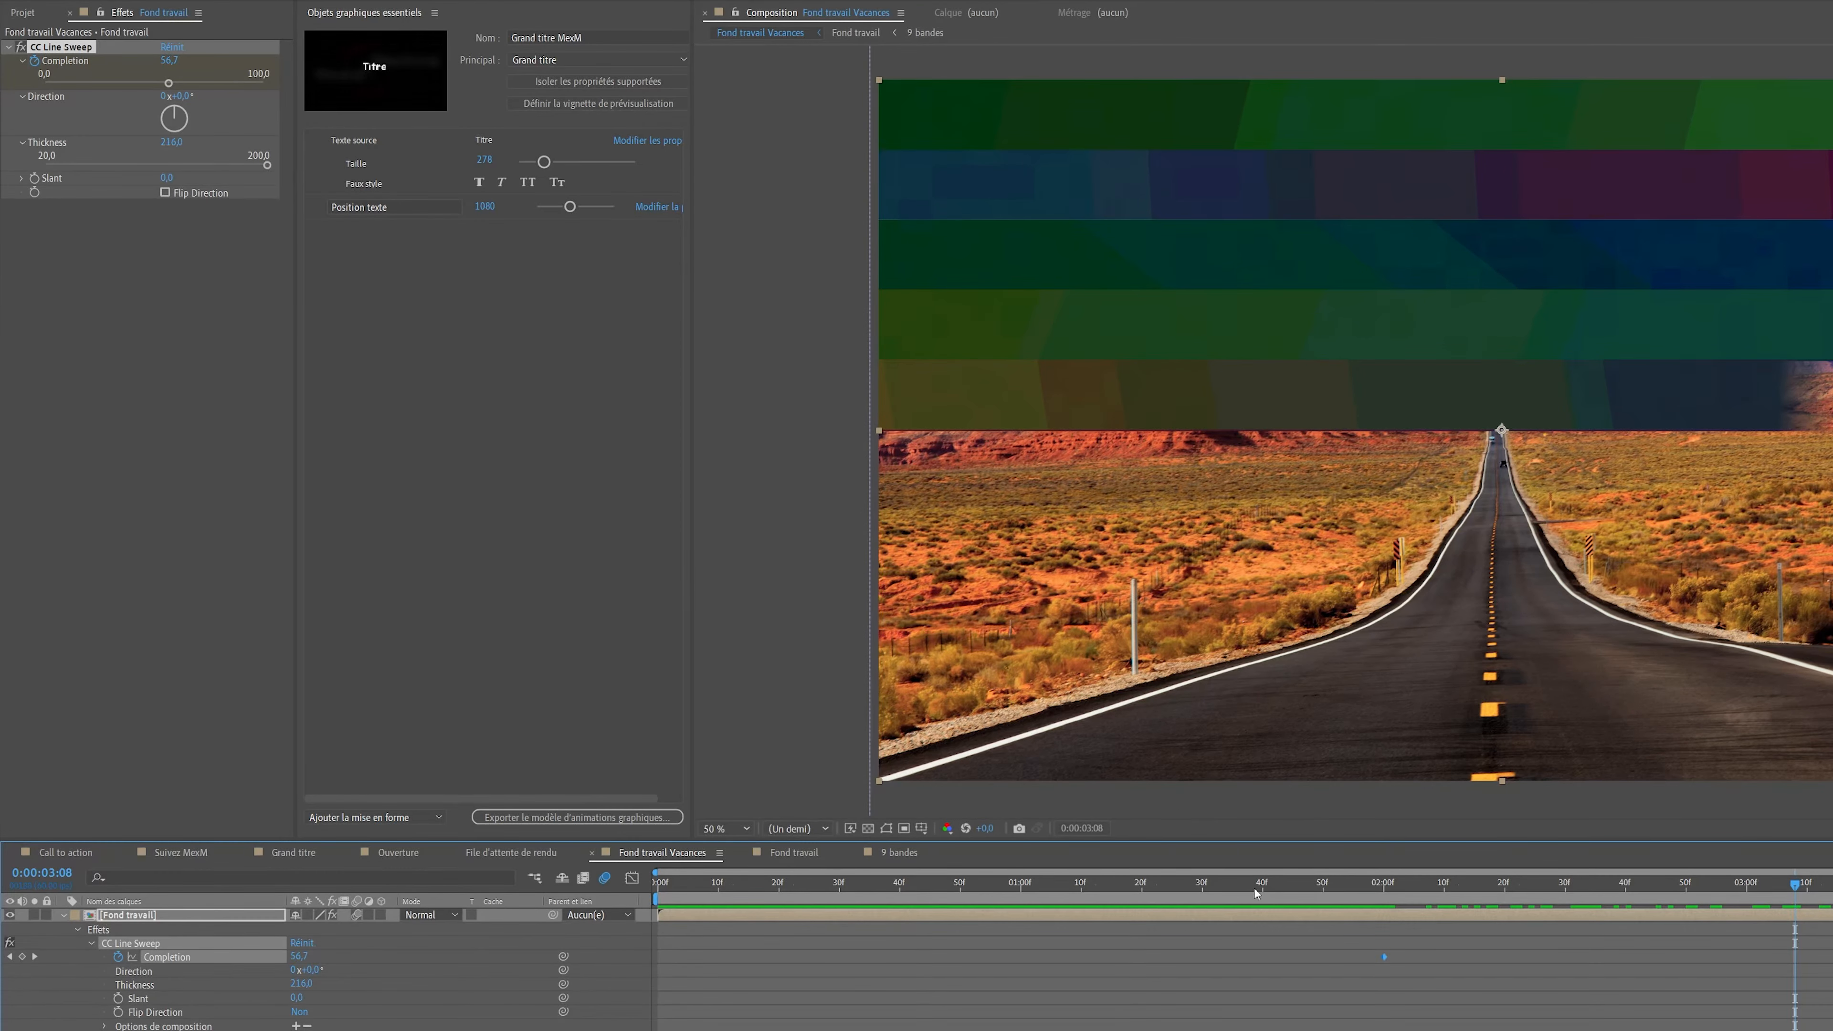
{"action": "left_click_drag", "start_coordinate": [1254, 888], "coordinate": [1688, 915]}
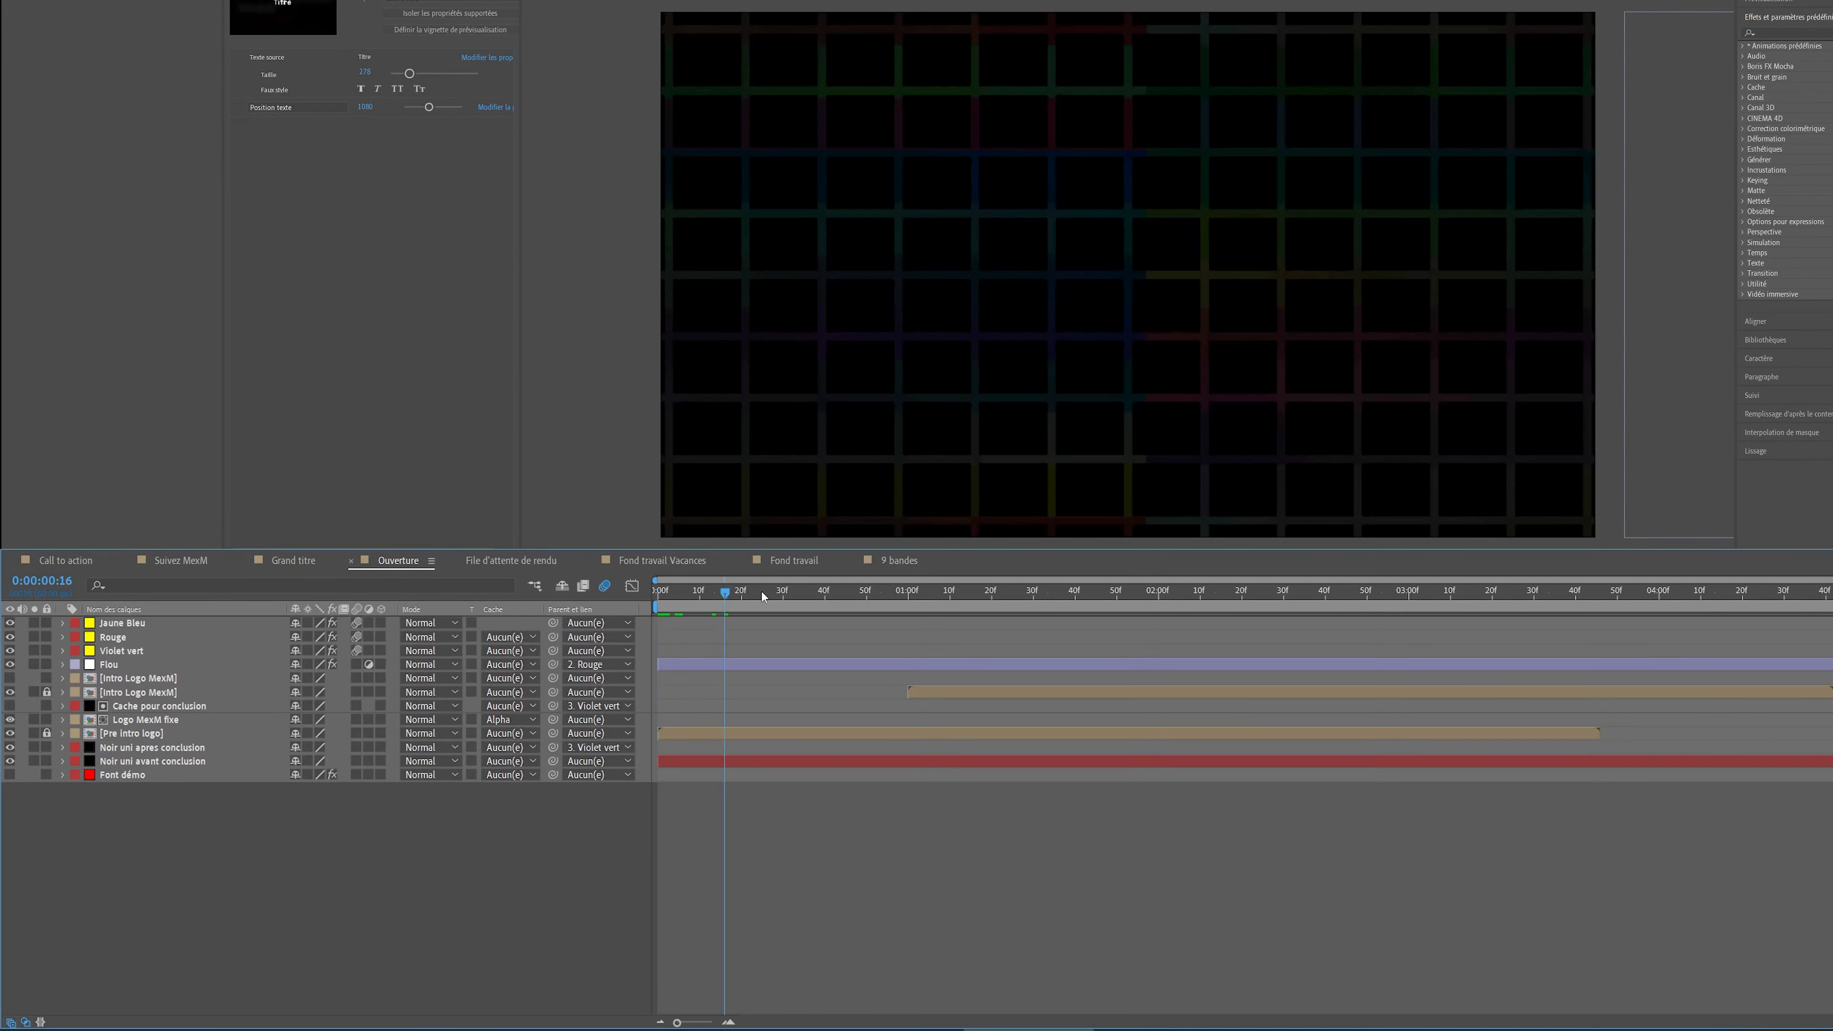
- Scrub through the Ouverture composition to its closing transition and back to the opening grid
{"action": "left_click_drag", "start_coordinate": [762, 592], "coordinate": [1832, 622]}
{"action": "key", "text": "Page_Up"}
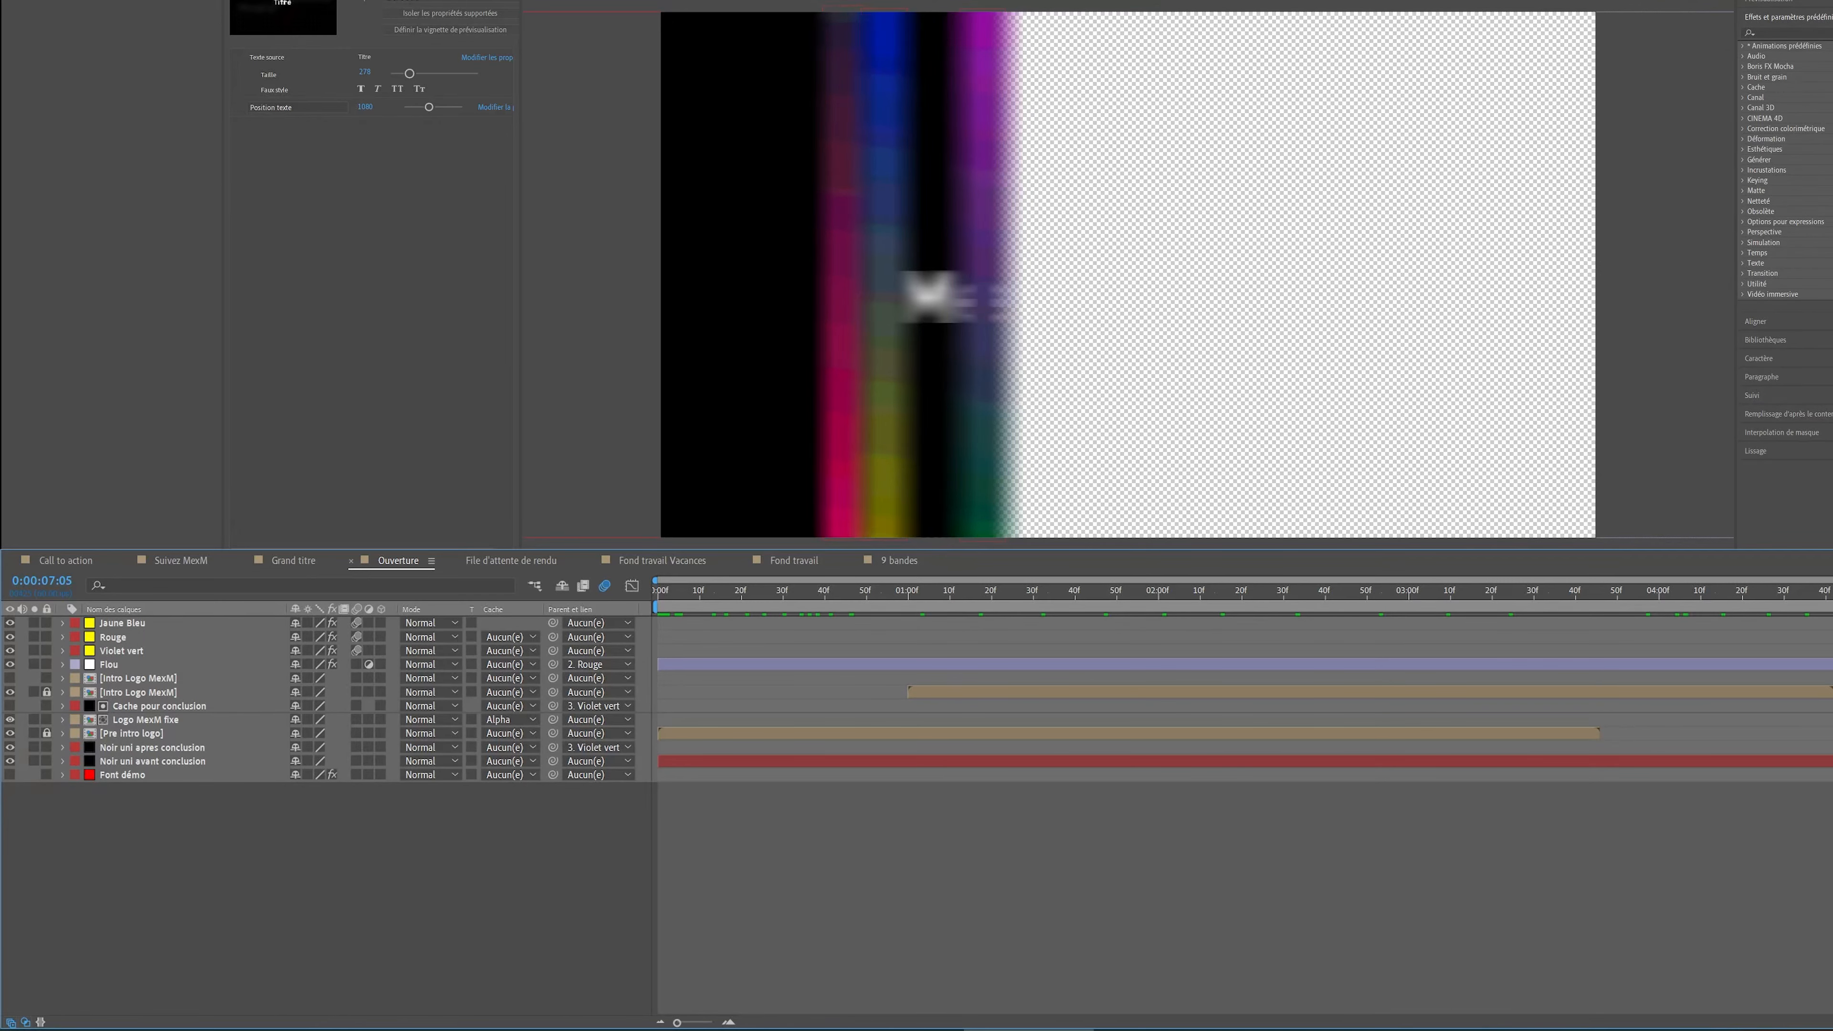
{"action": "left_click_drag", "start_coordinate": [1832, 591], "coordinate": [675, 592]}
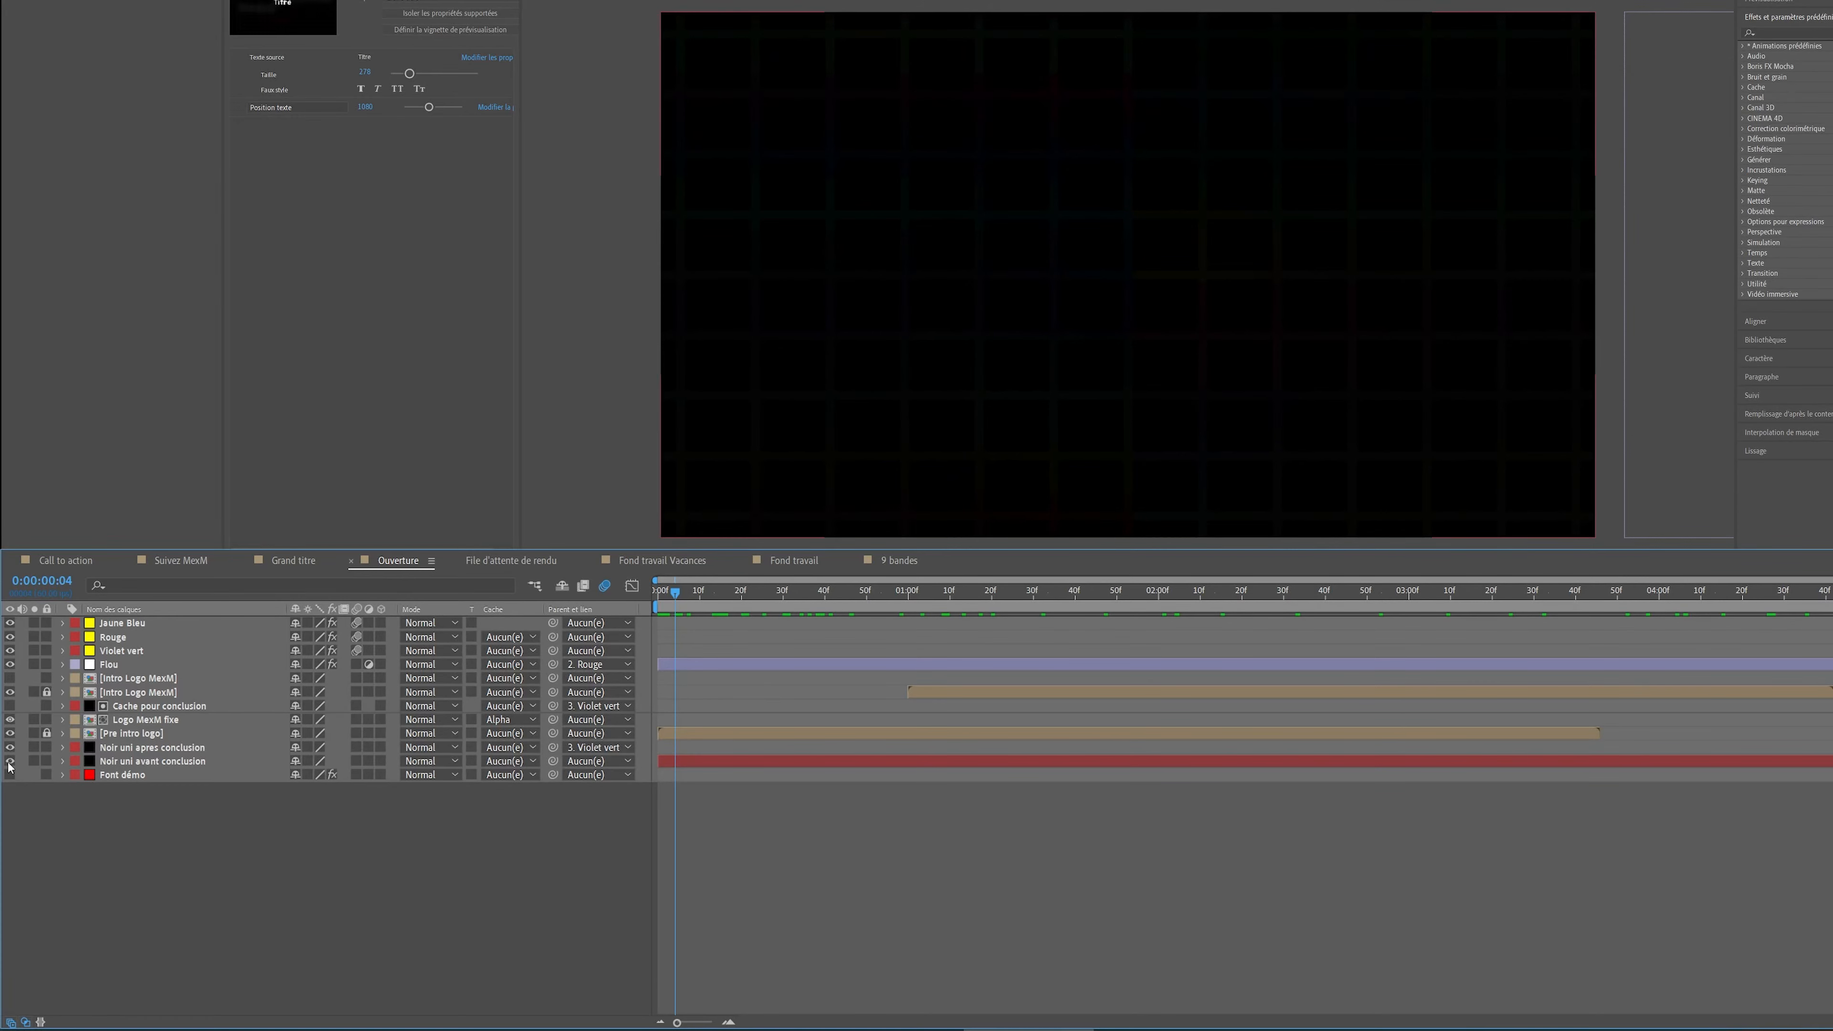
- Temporarily show the Font démo layer in Ouverture to check the transparent area of the closing transition
{"action": "left_click", "coordinate": [121, 775]}
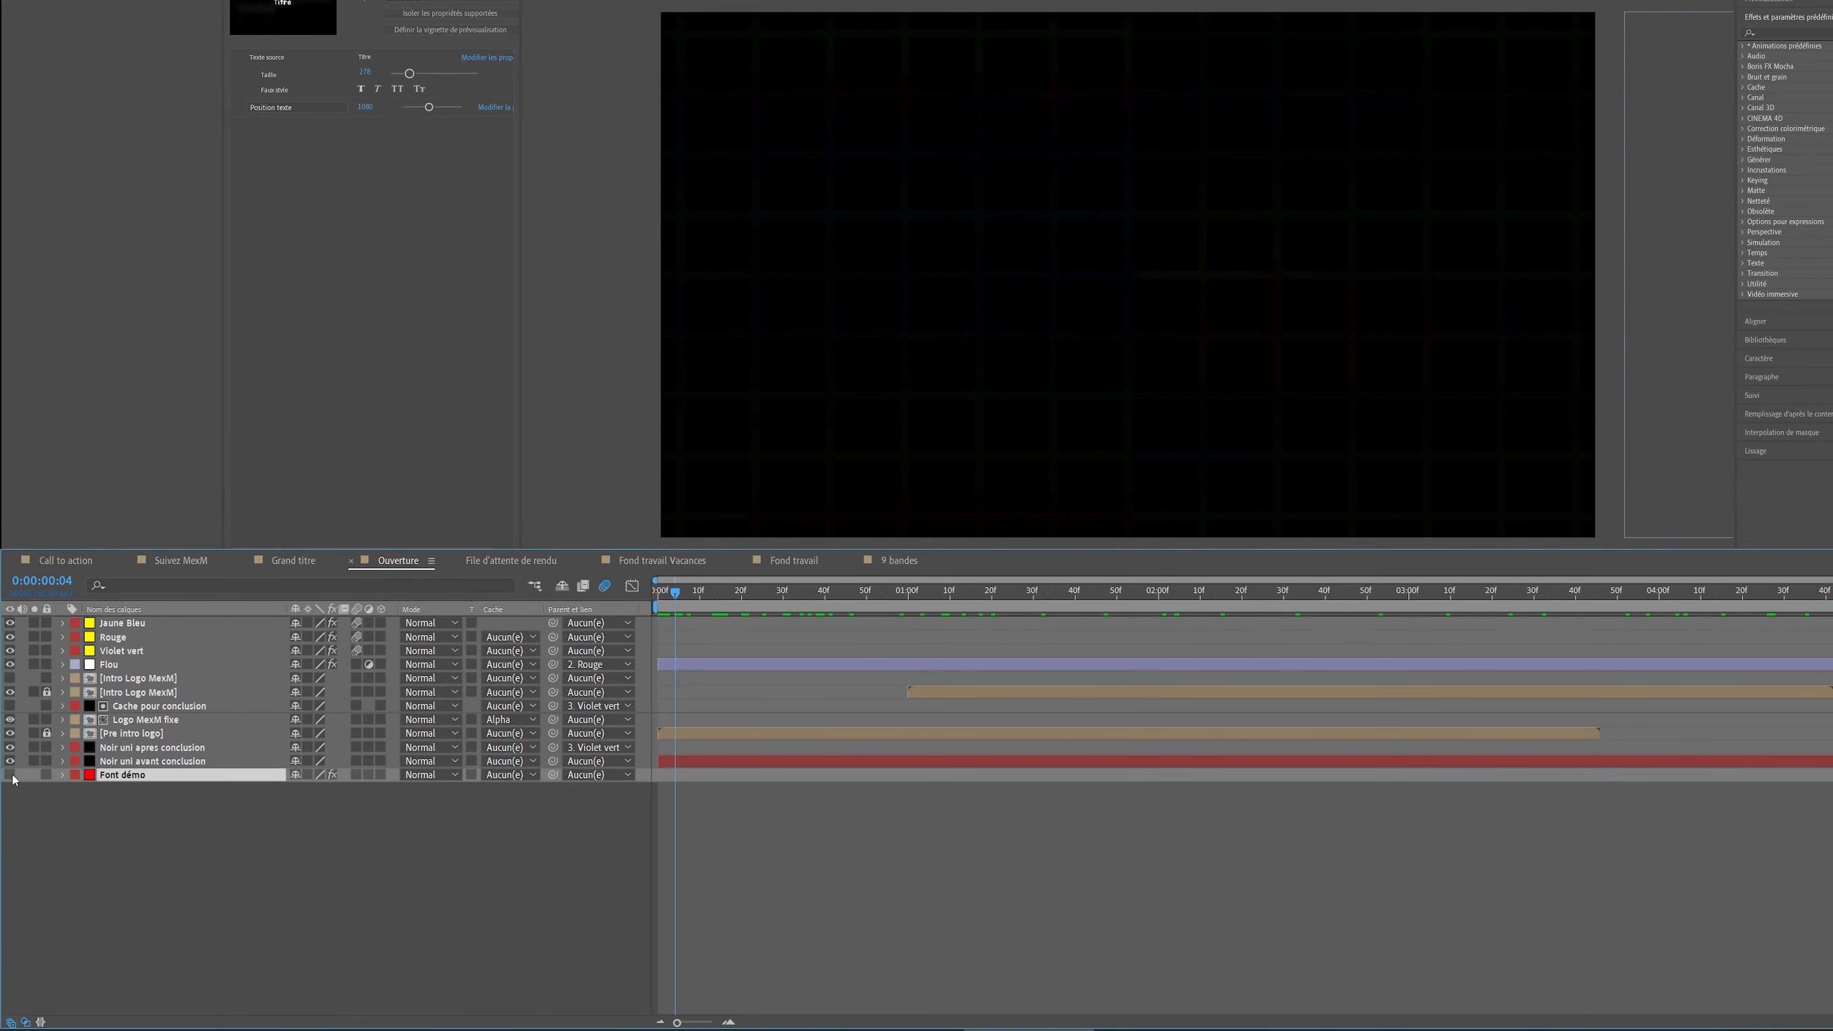
{"action": "left_click_drag", "start_coordinate": [1831, 591], "coordinate": [1832, 591]}
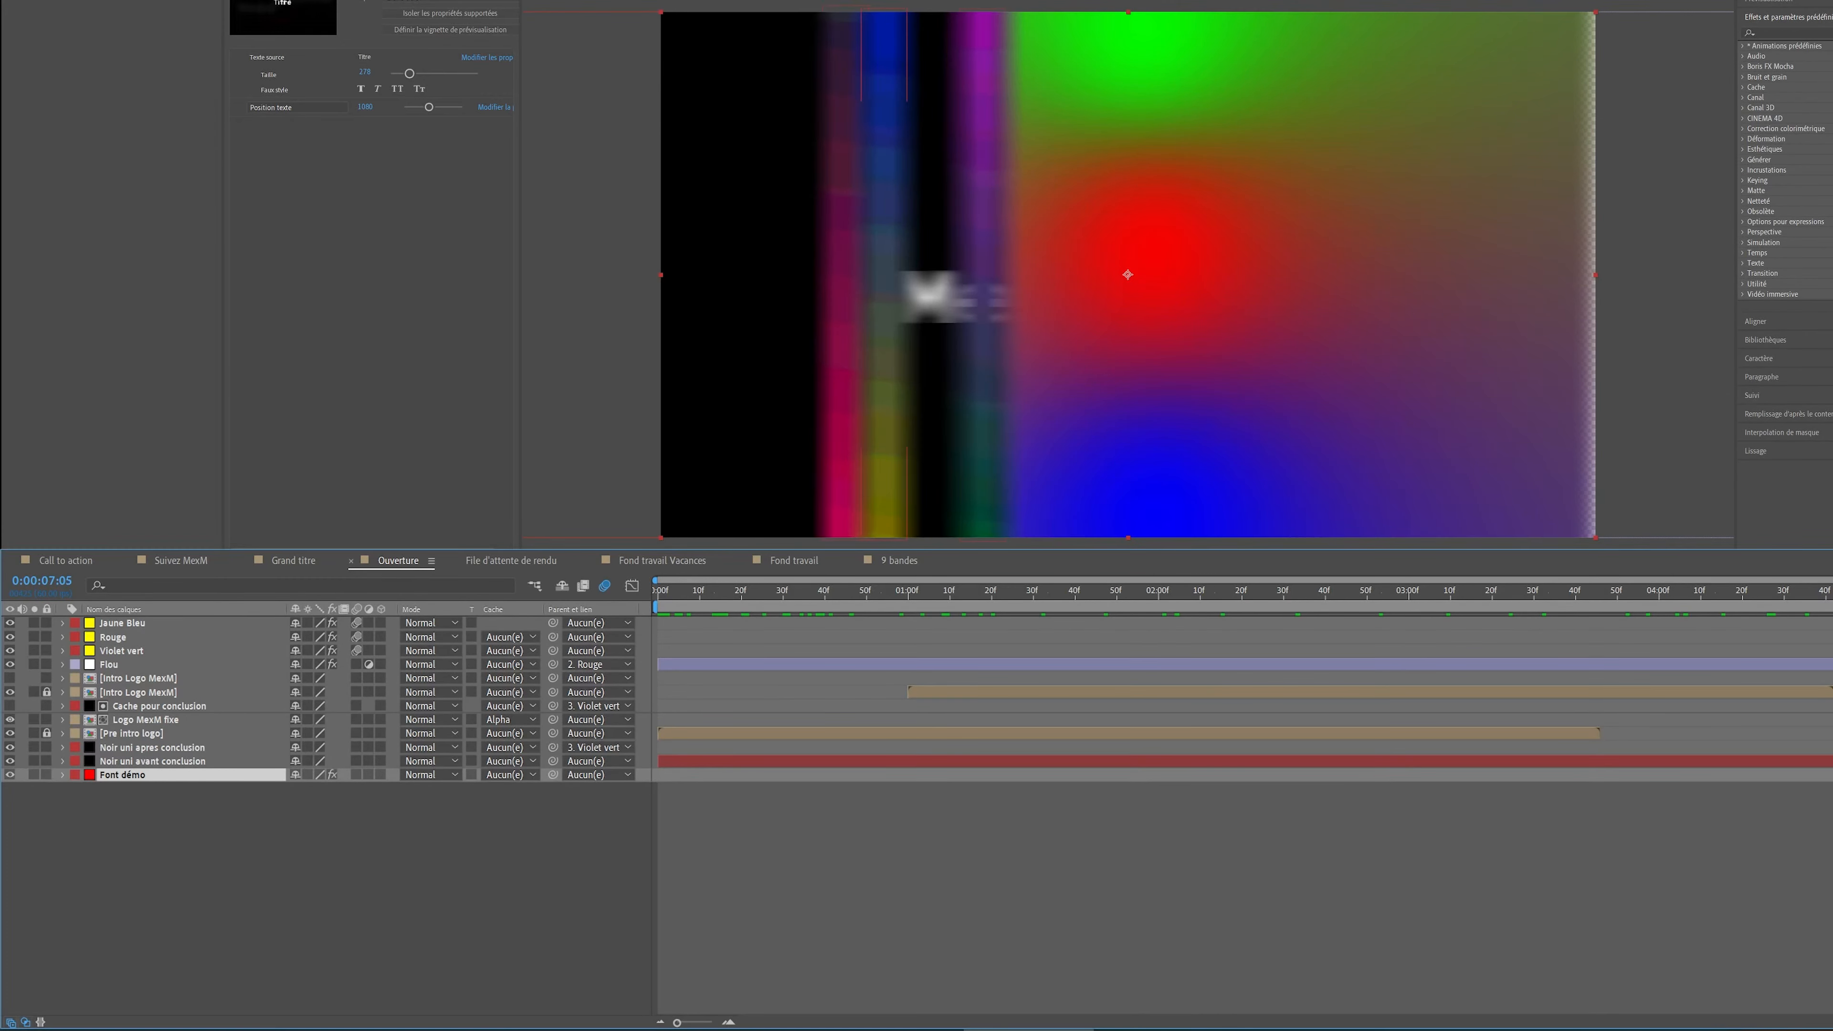
{"action": "left_click", "coordinate": [10, 774]}
- Inspect the Flou adjustment layer's directional blur and curves, soloing it briefly at frame 18
{"action": "left_click", "coordinate": [163, 764]}
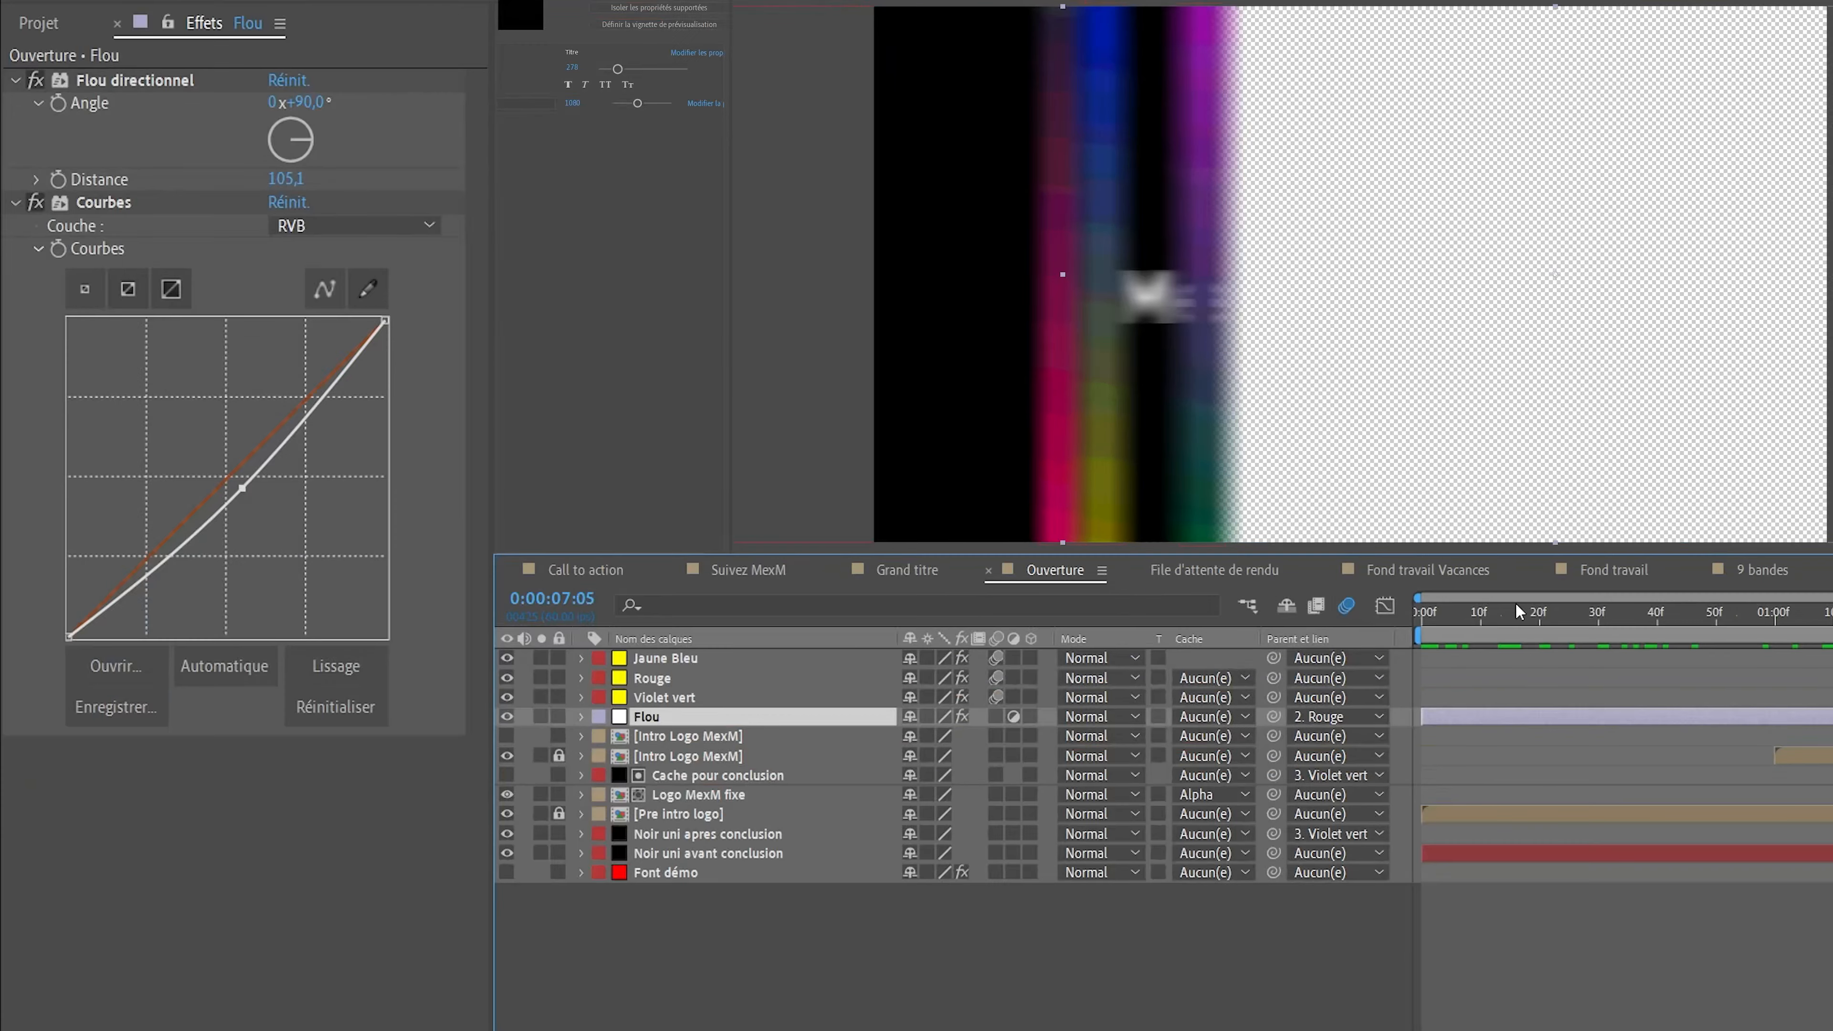
{"action": "mouse_move", "coordinate": [1514, 610]}
{"action": "left_mouse_down"}
{"action": "mouse_move", "coordinate": [1498, 625]}
{"action": "mouse_move", "coordinate": [1529, 621]}
{"action": "left_mouse_up"}
{"action": "left_click", "coordinate": [537, 719]}
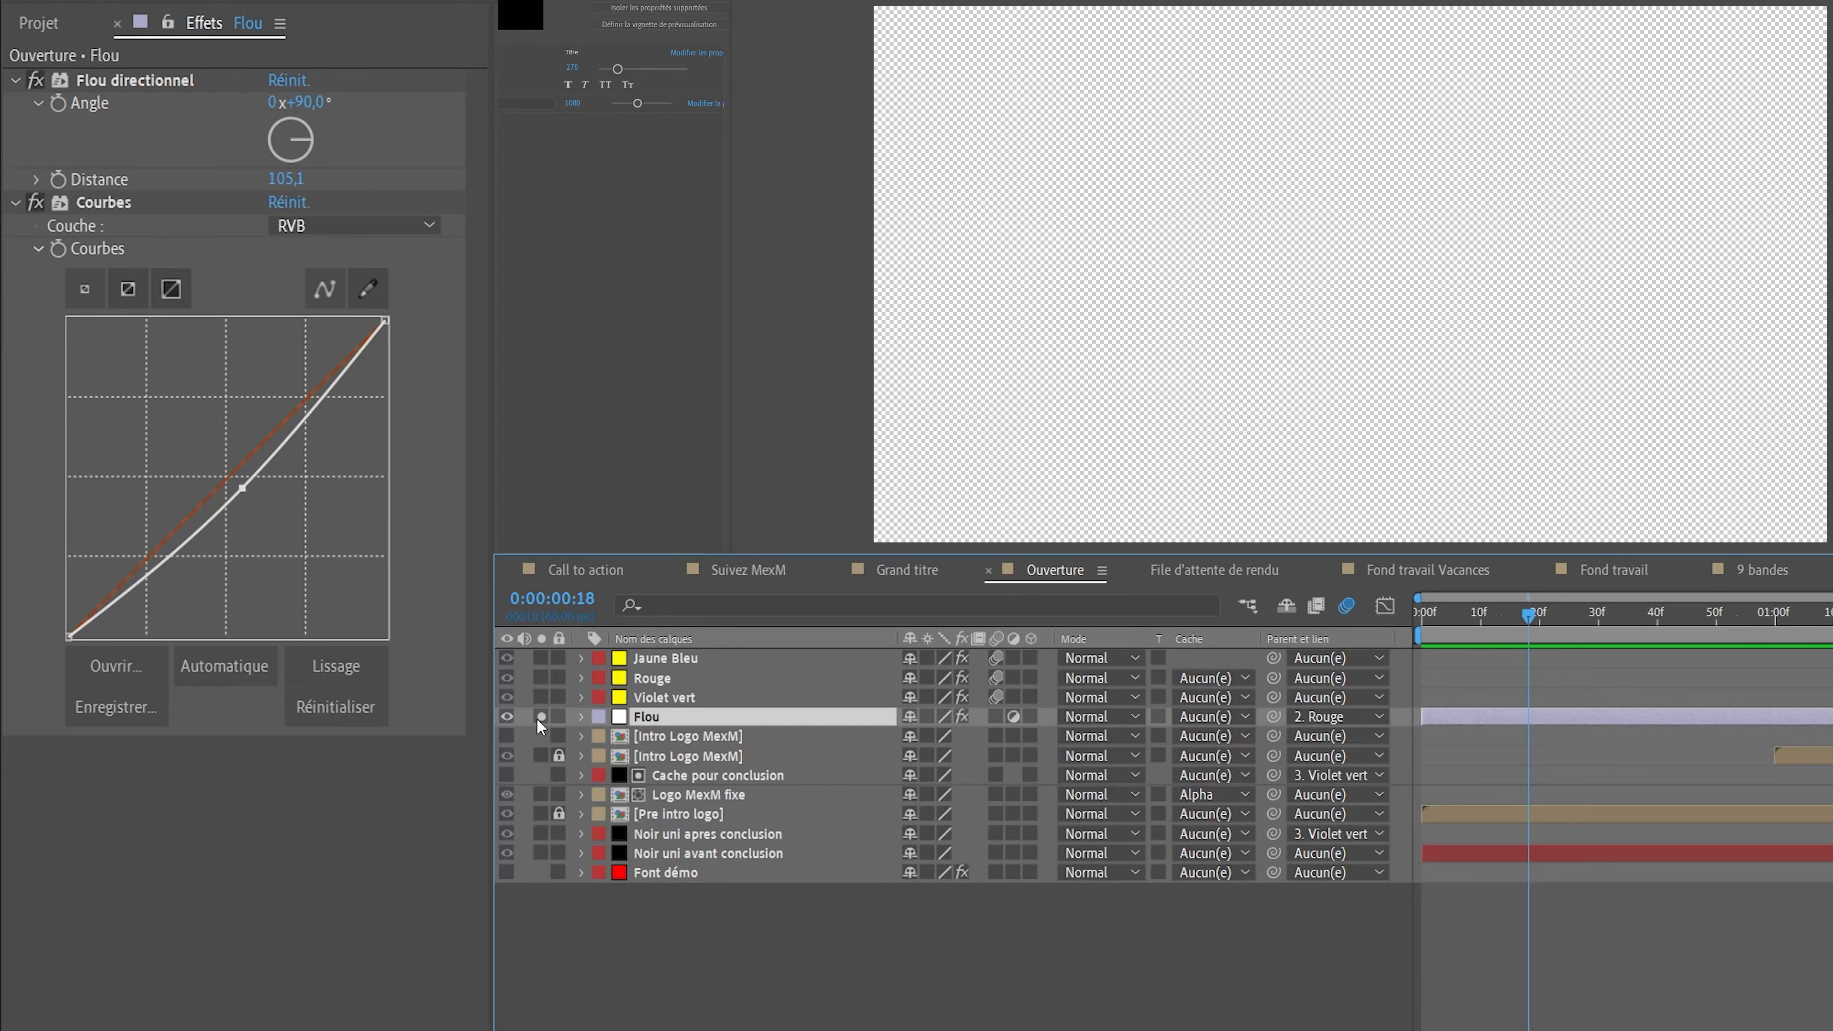
{"action": "left_click", "coordinate": [537, 719]}
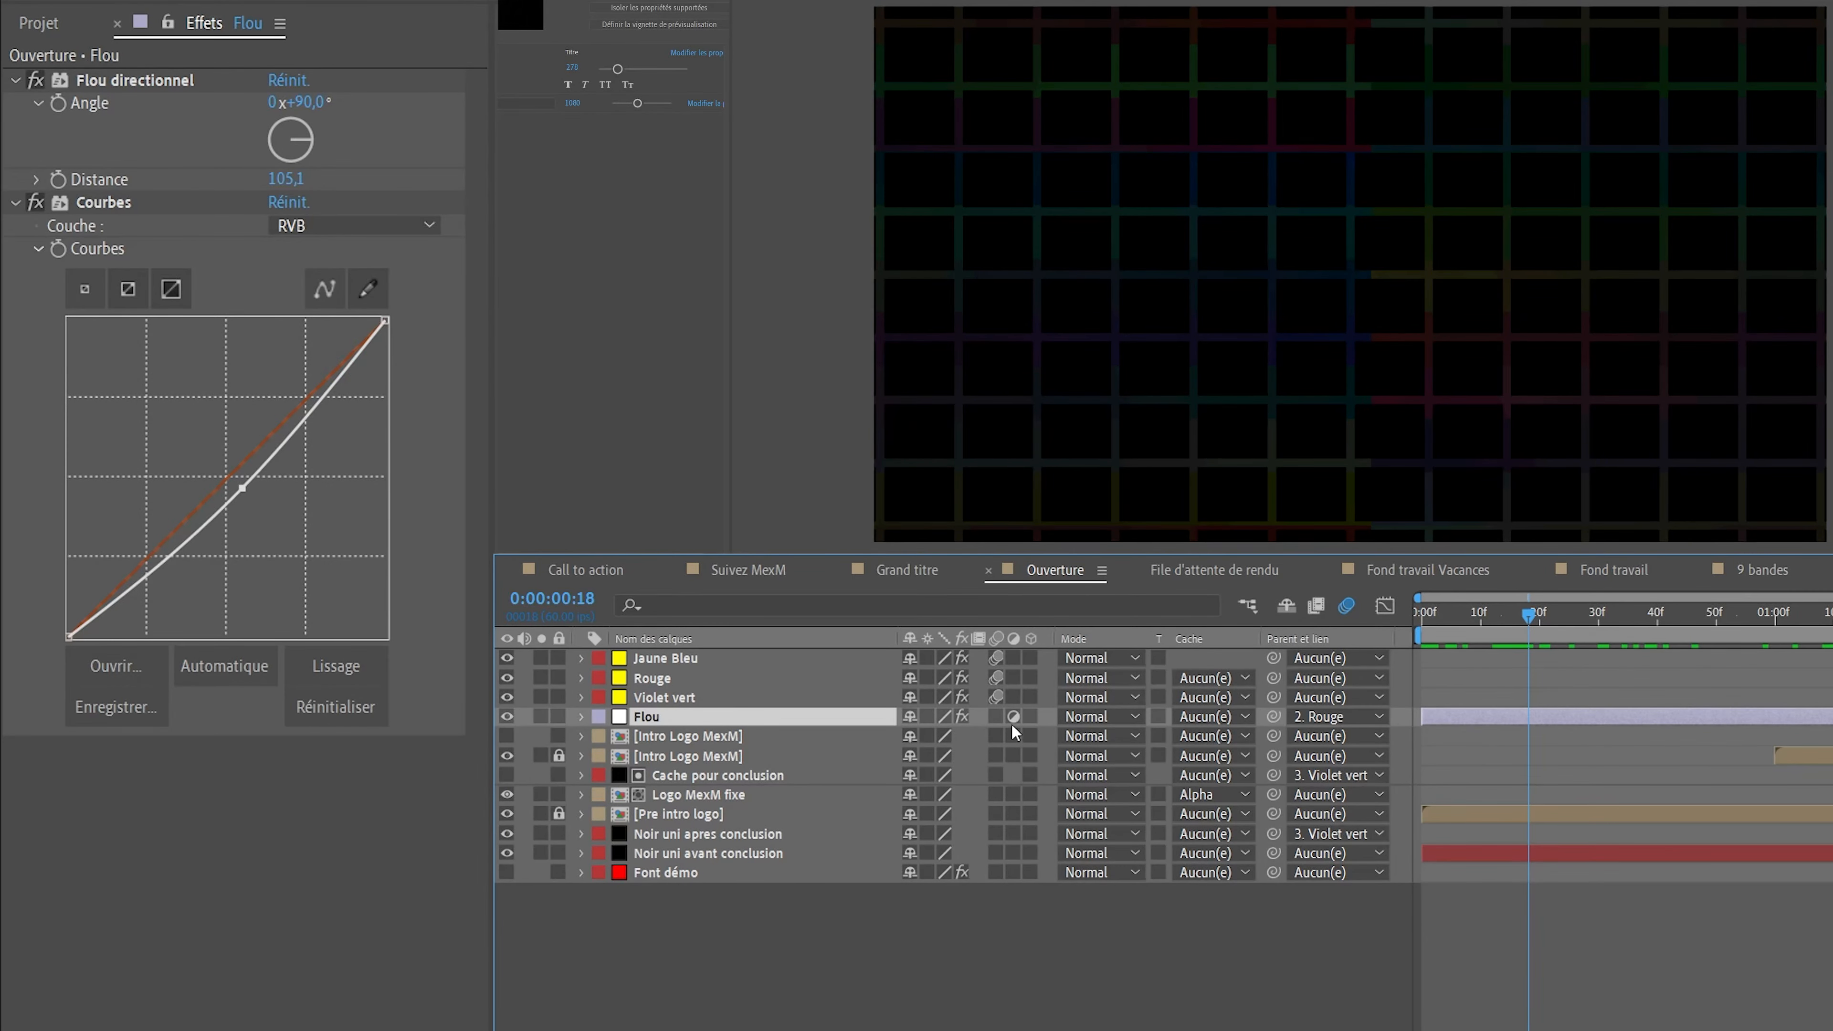
{"action": "left_click_drag", "start_coordinate": [1447, 624], "coordinate": [1498, 624]}
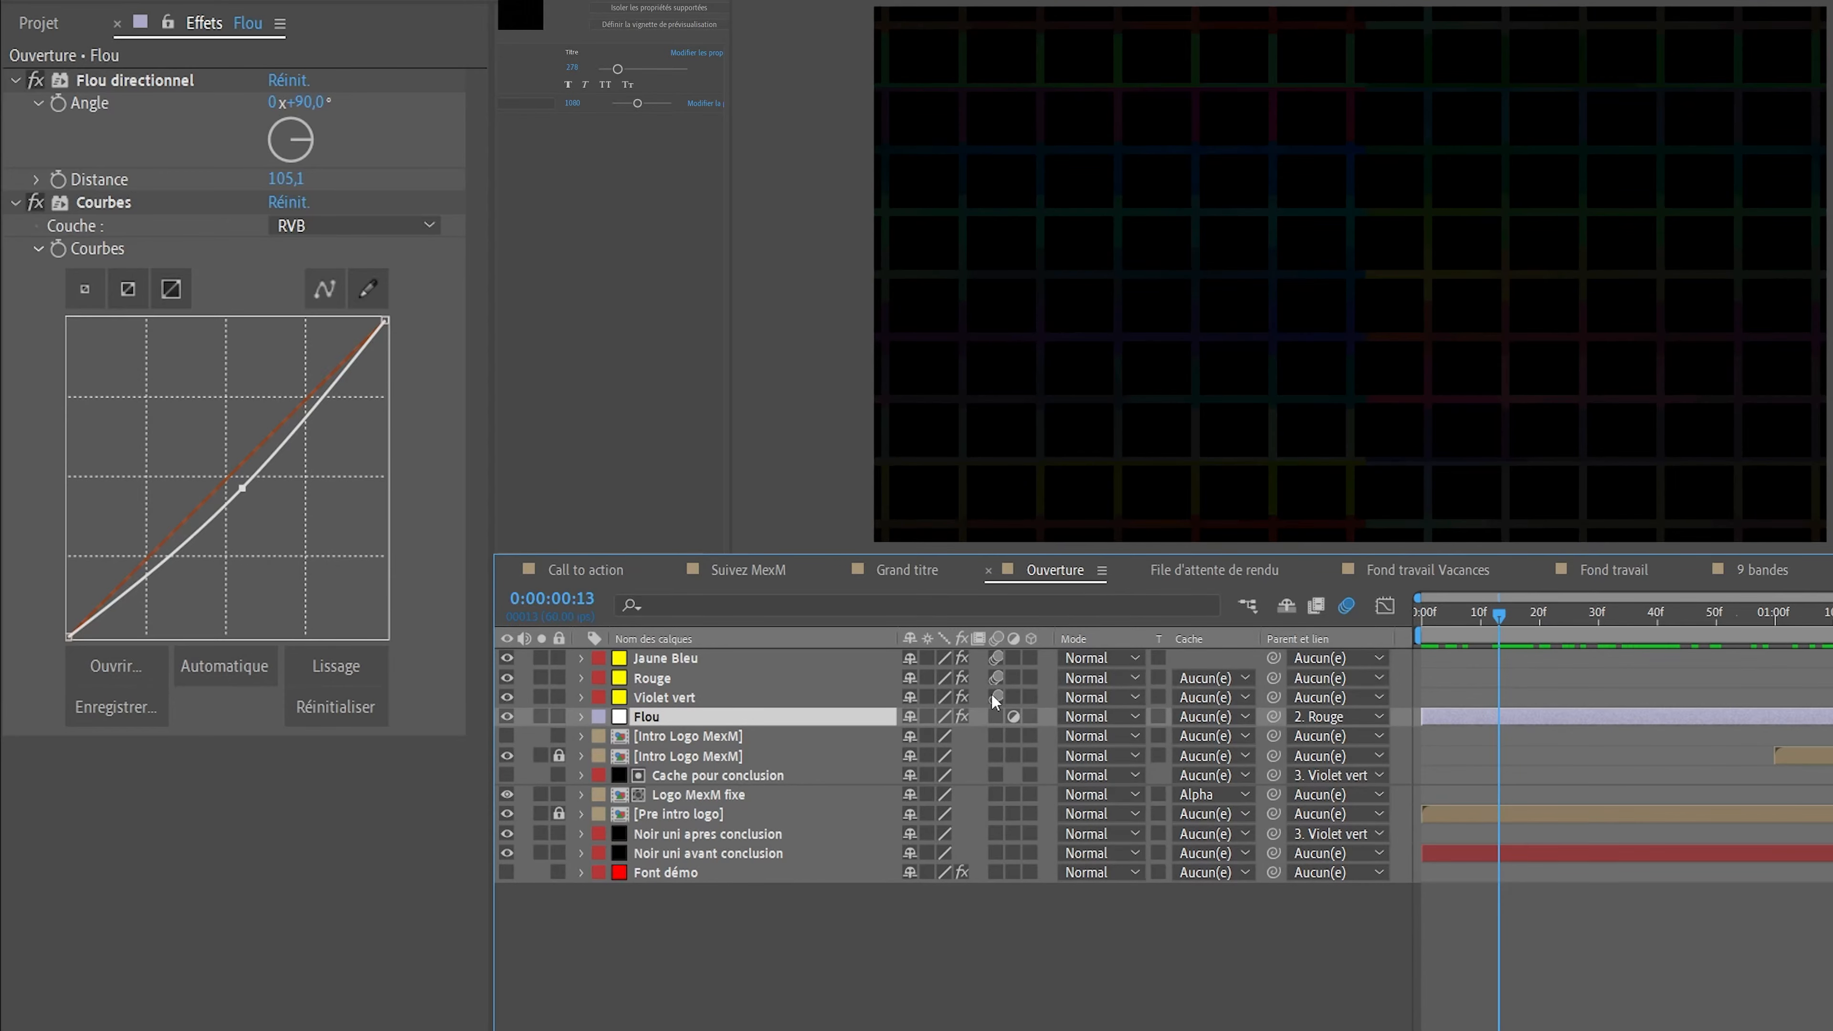
- Open the Pre intro logo composition and preview the effects on its Noir uni 1 and Fond travail layers
{"action": "left_click", "coordinate": [678, 815]}
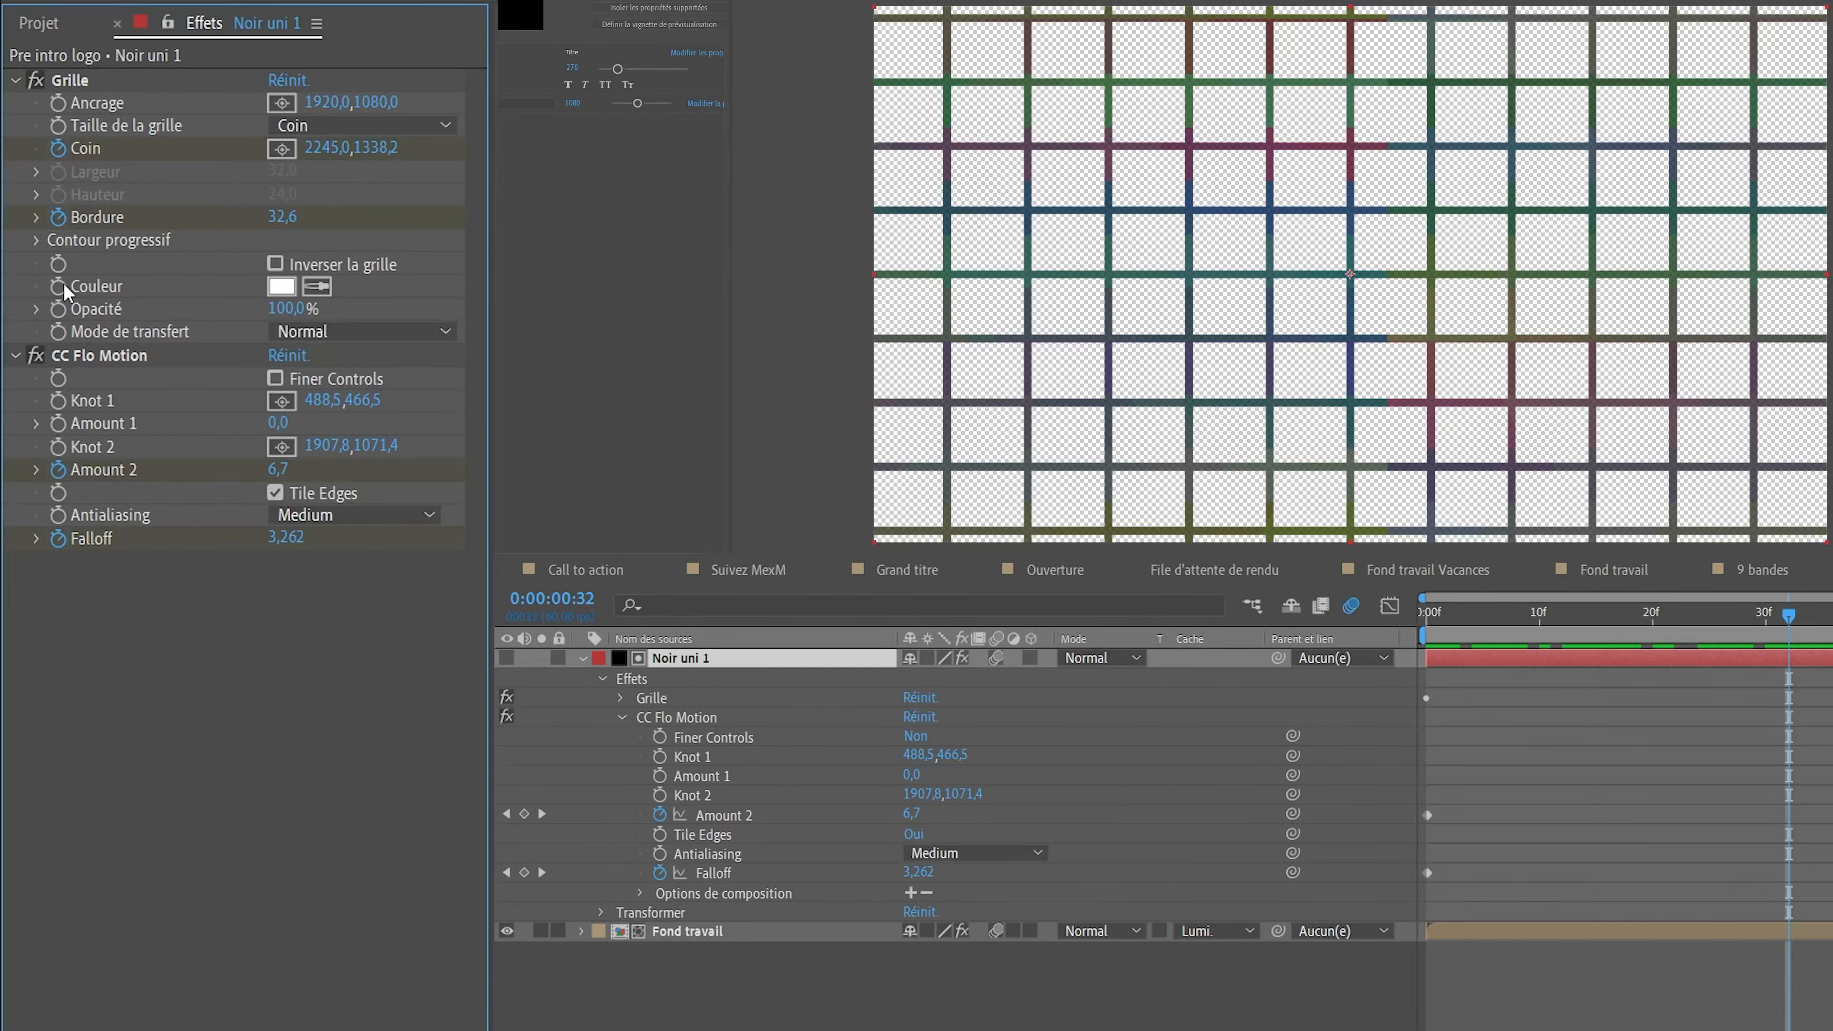
{"action": "key", "text": "space"}
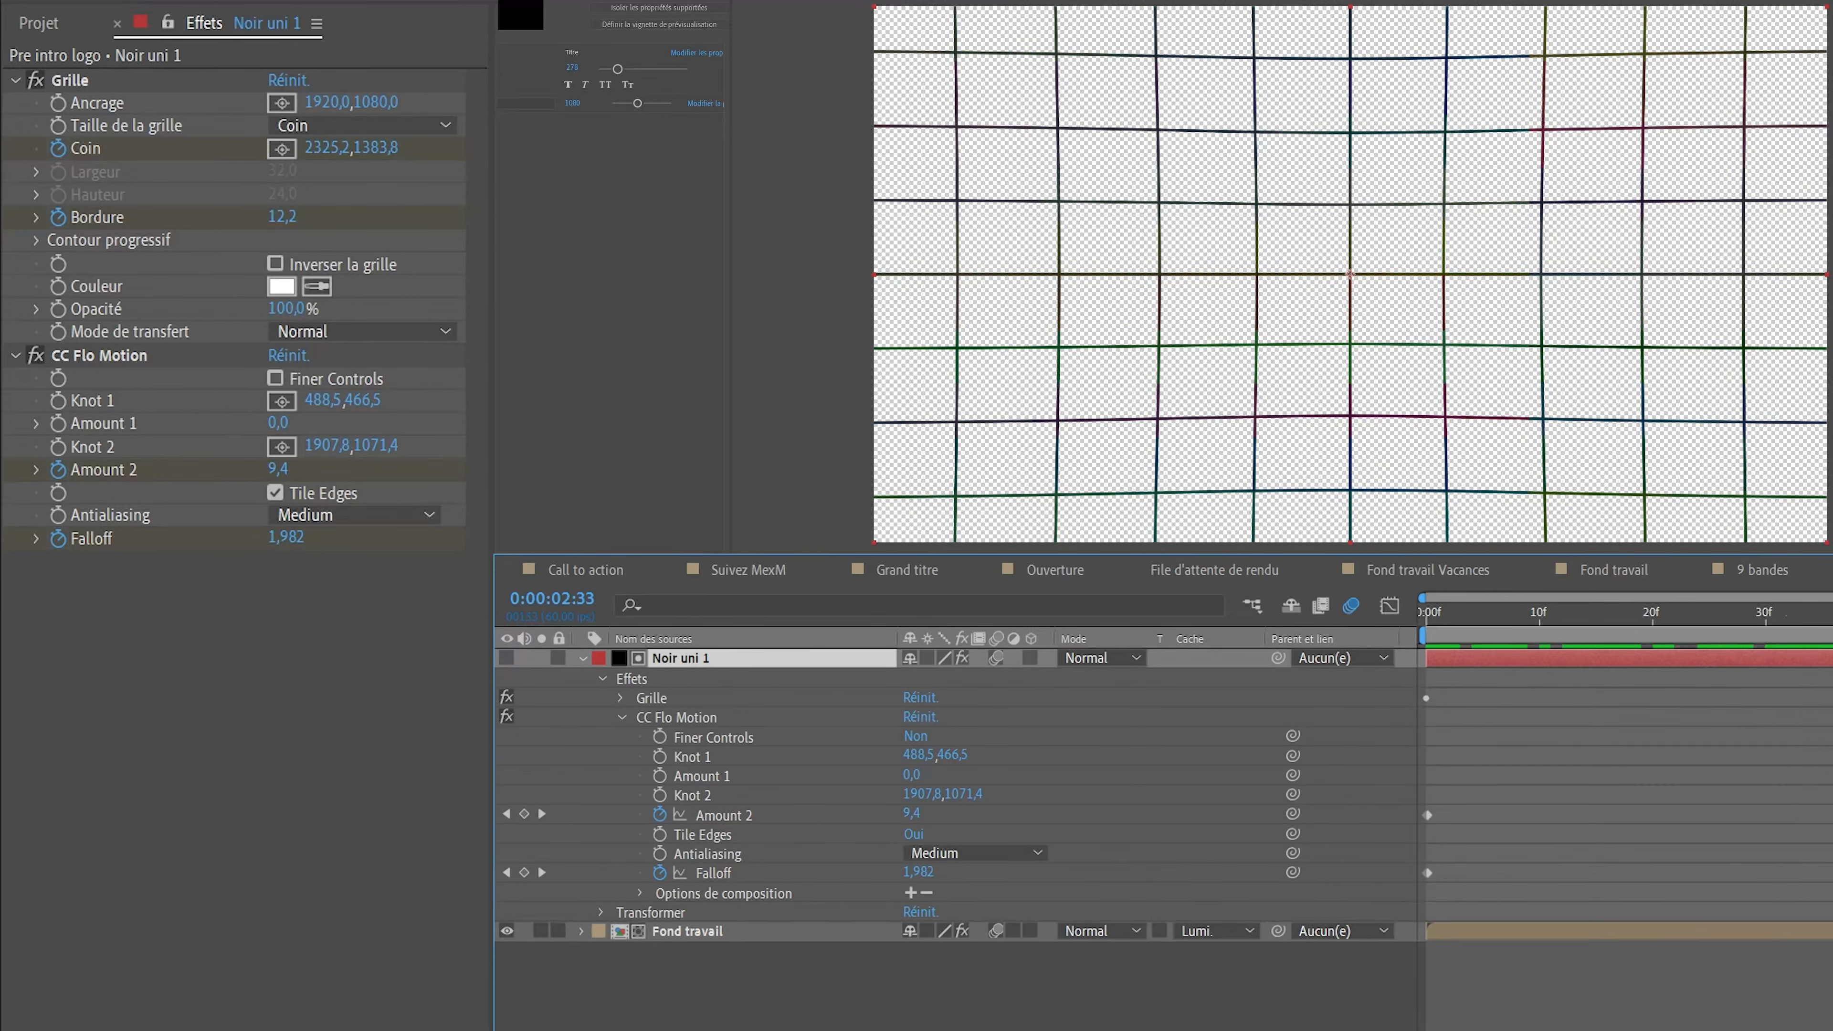
{"action": "left_click", "coordinate": [722, 931]}
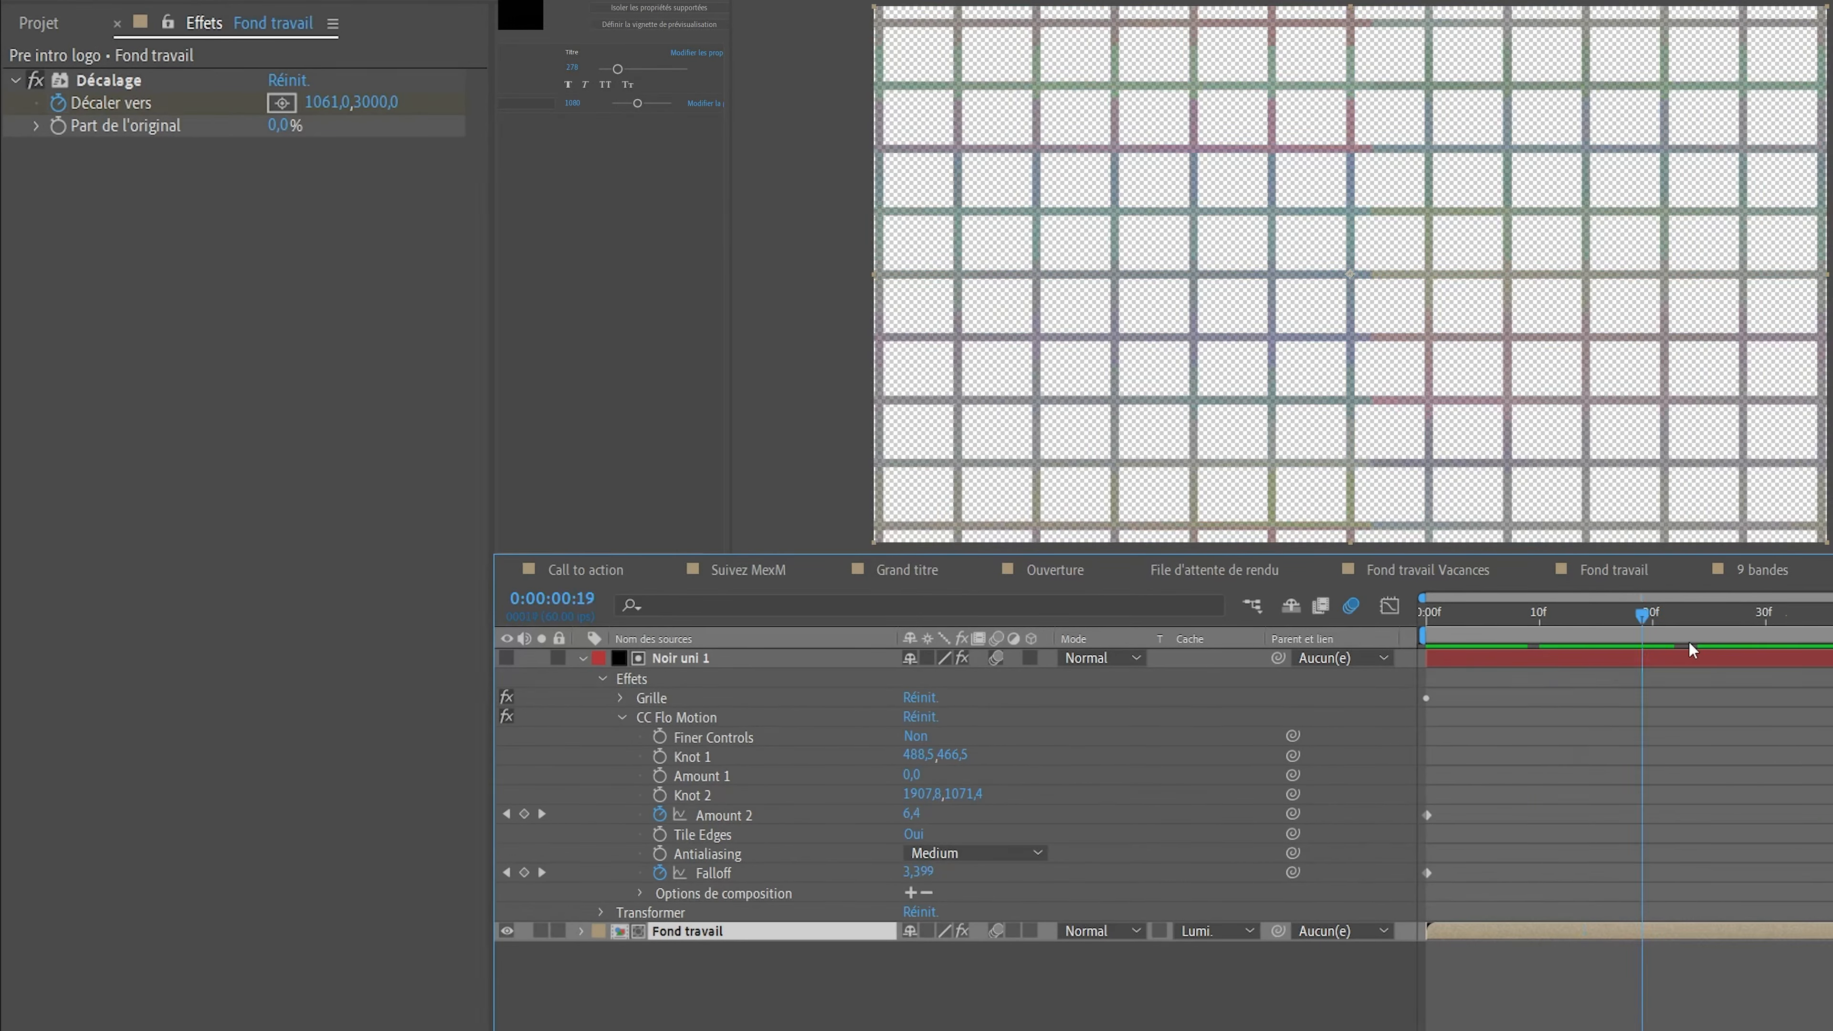
{"action": "key", "text": "space"}
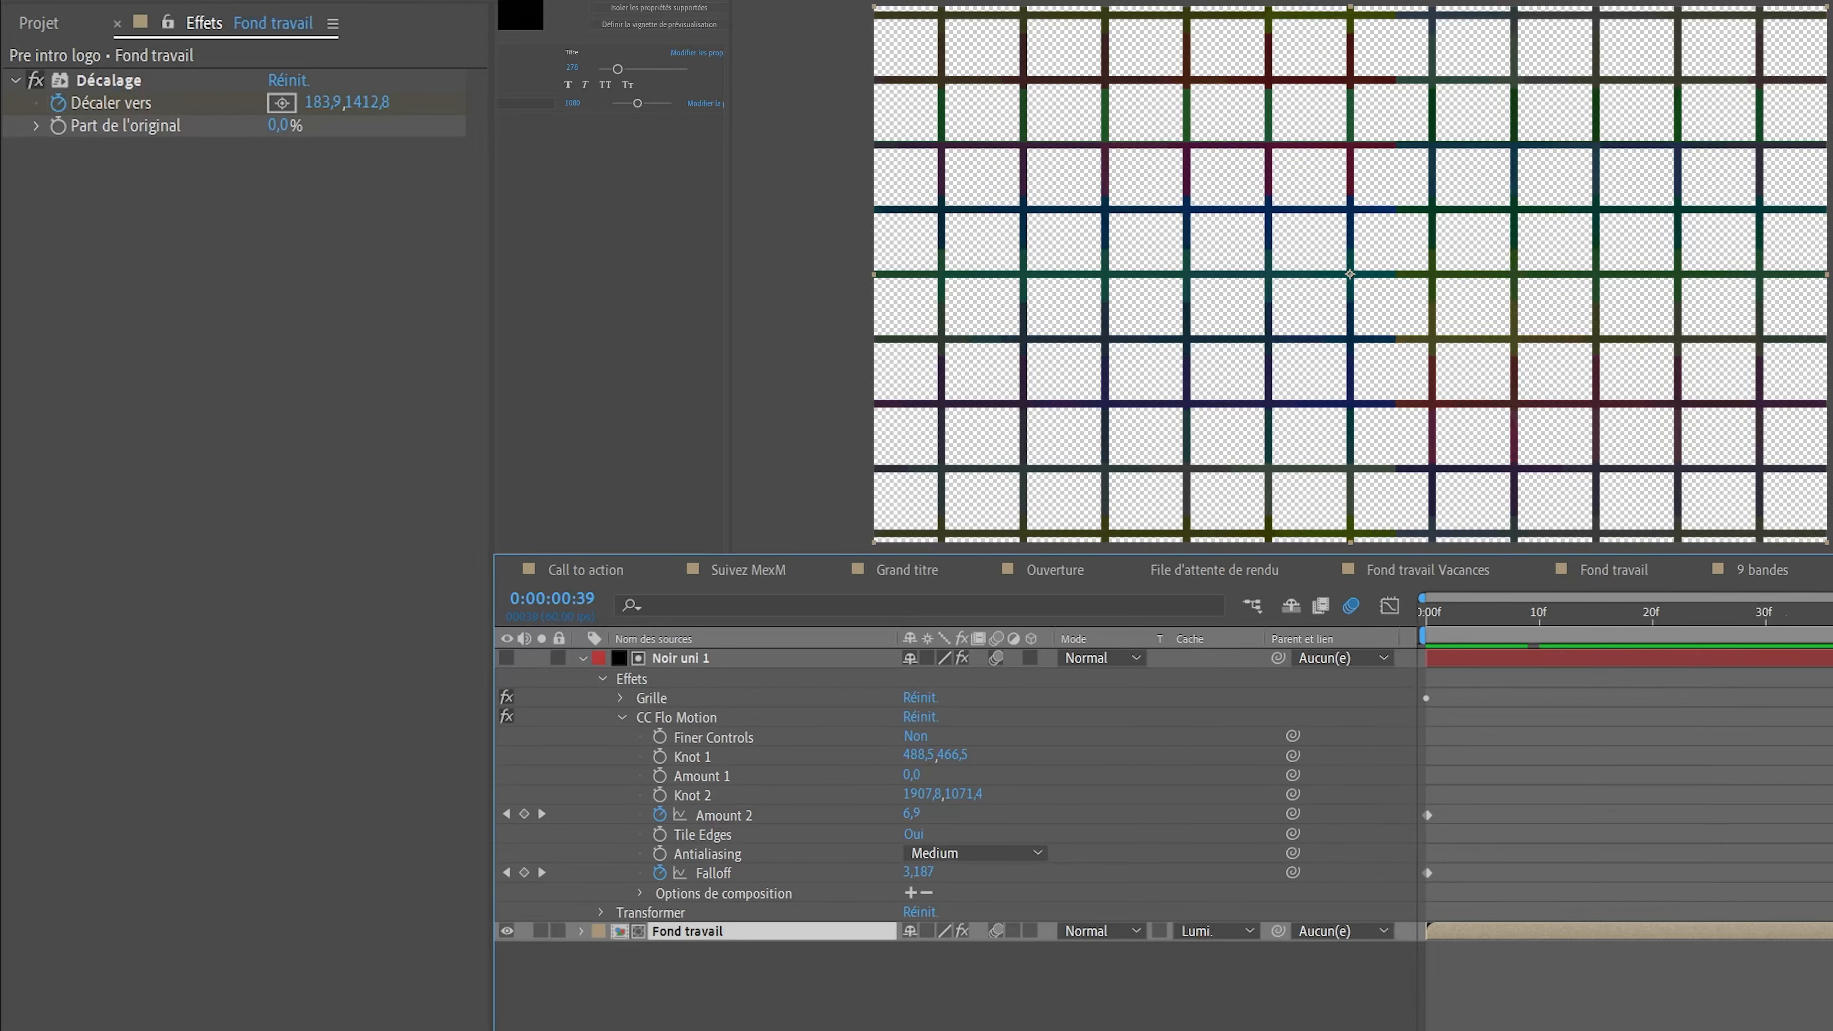
{"action": "left_click", "coordinate": [691, 659]}
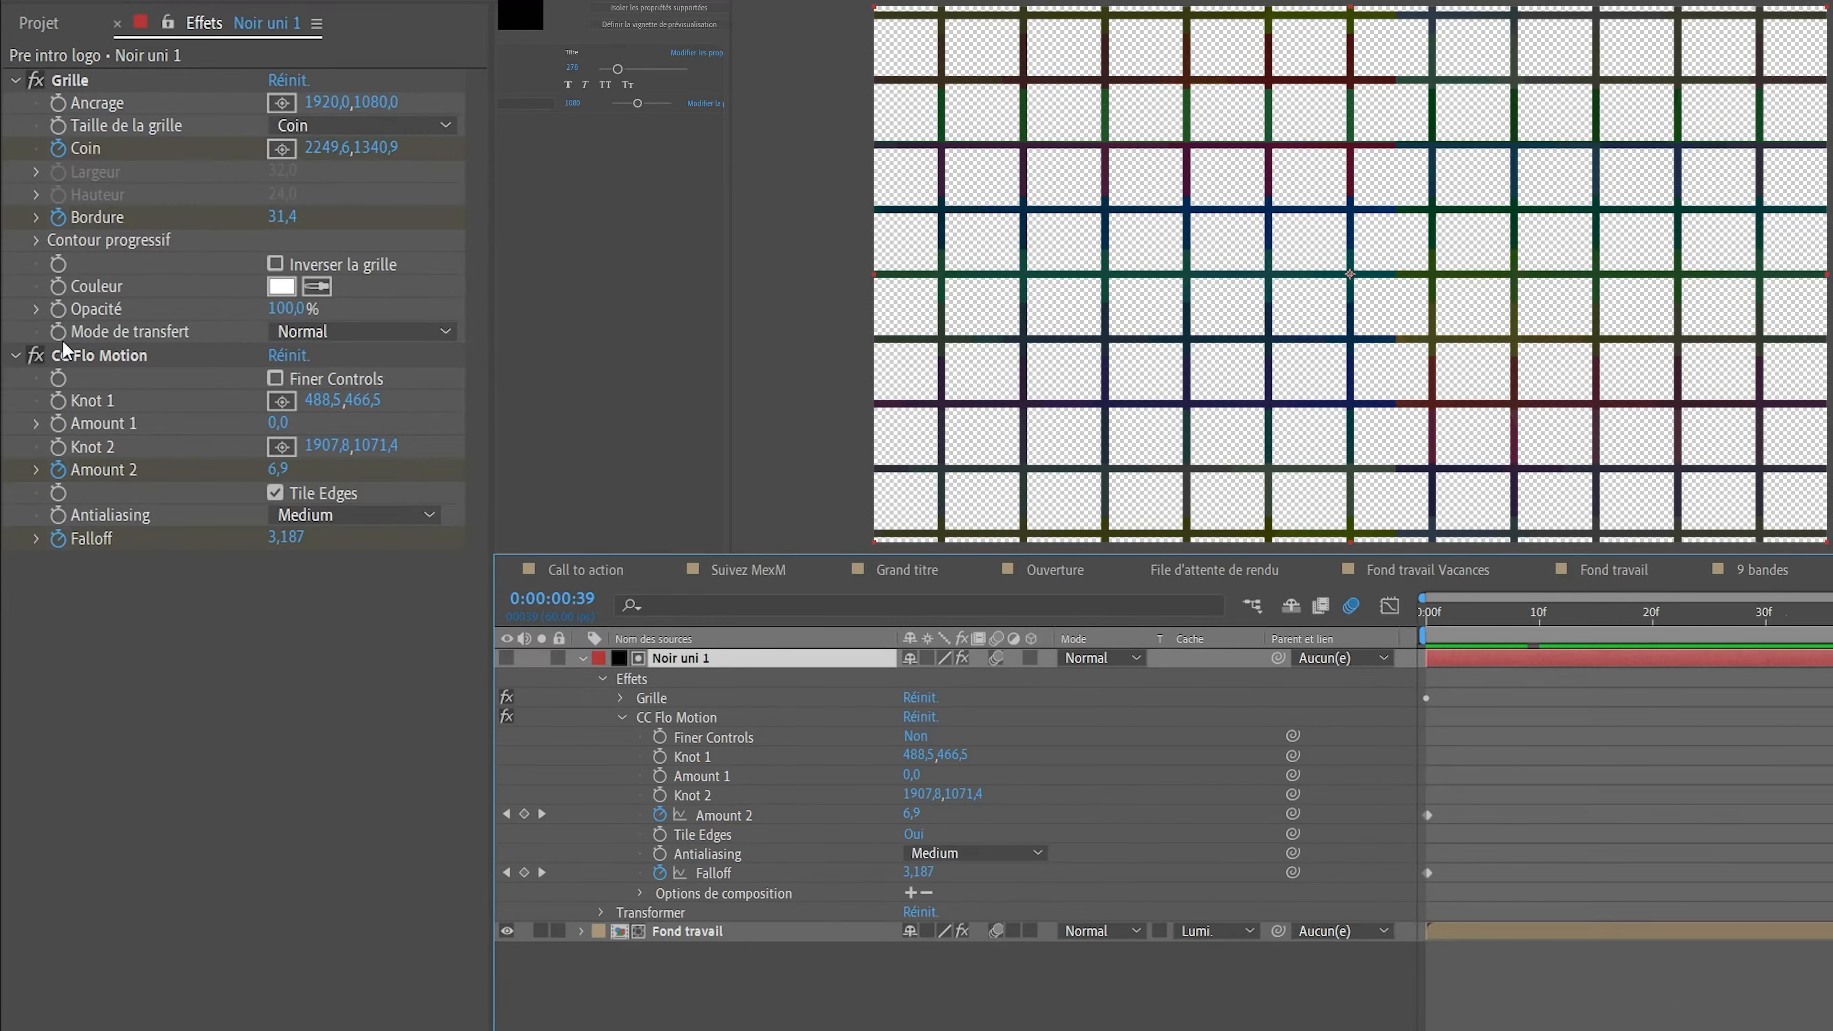
{"action": "key", "text": "space"}
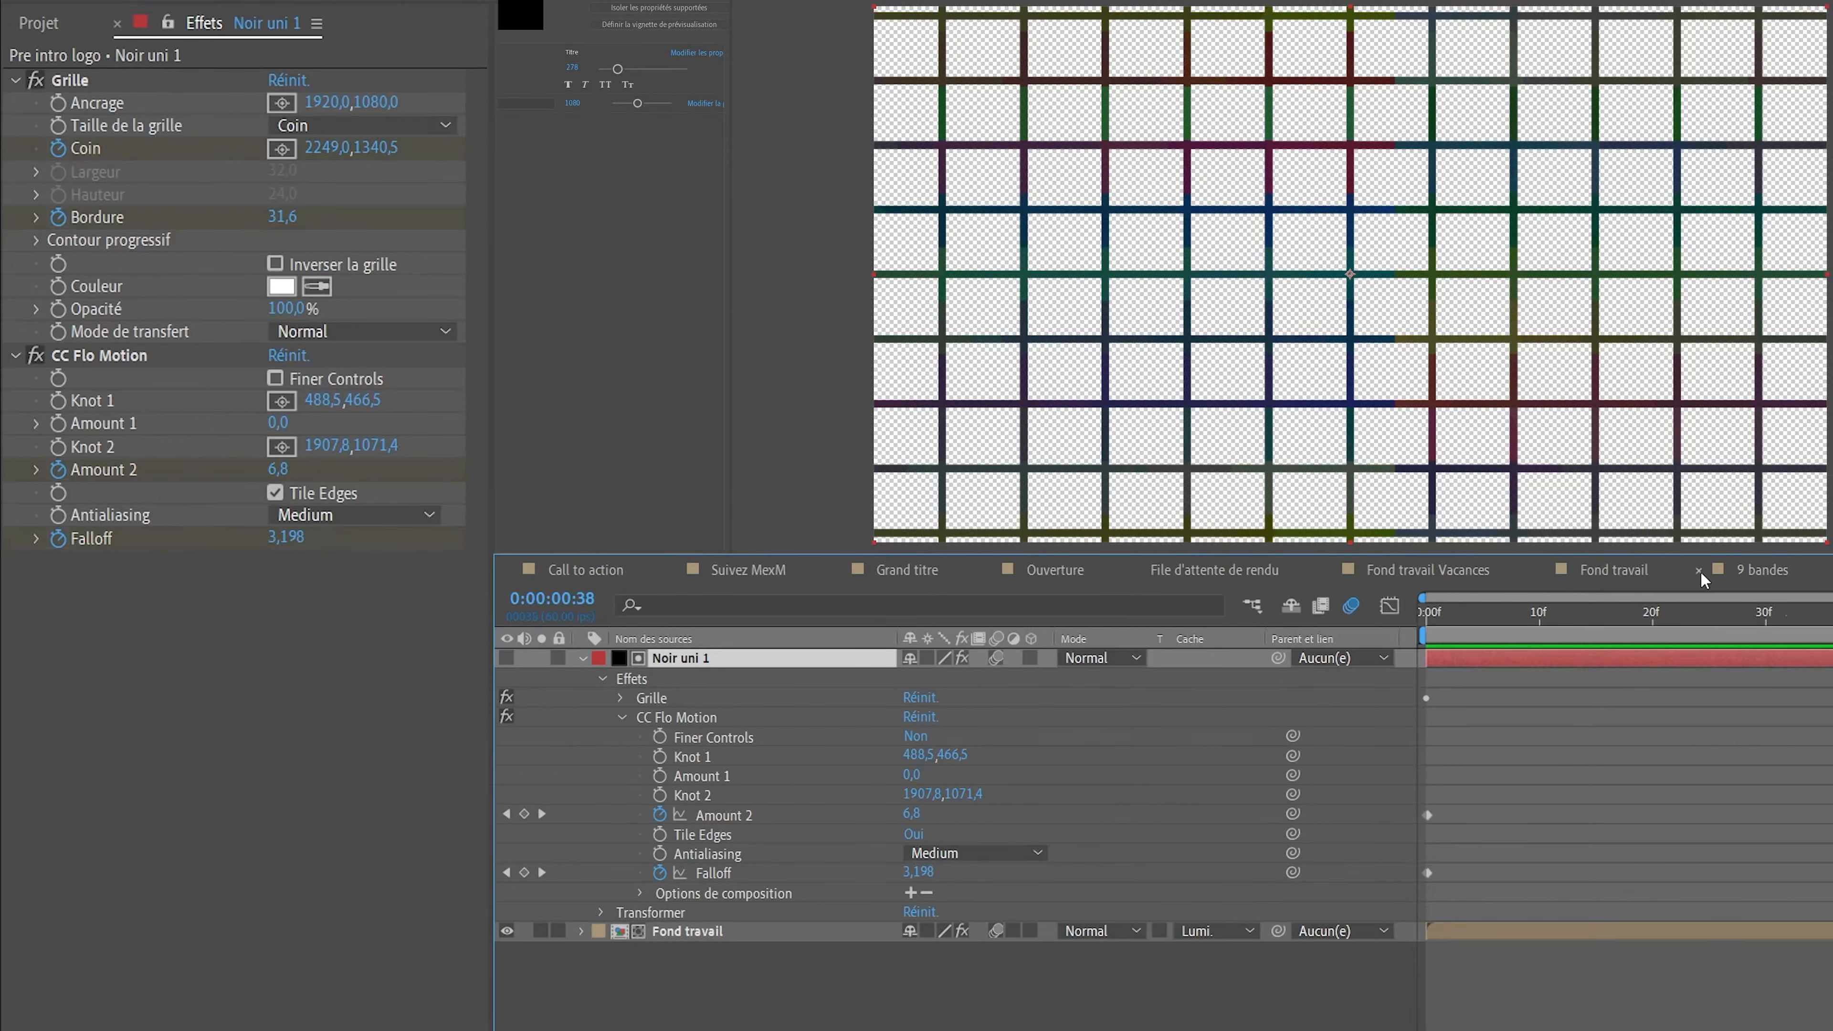
- Close the 9 bandes timeline and open the Intro Logo MexM composition from the project's intermediate compositions
{"action": "left_click", "coordinate": [1699, 570]}
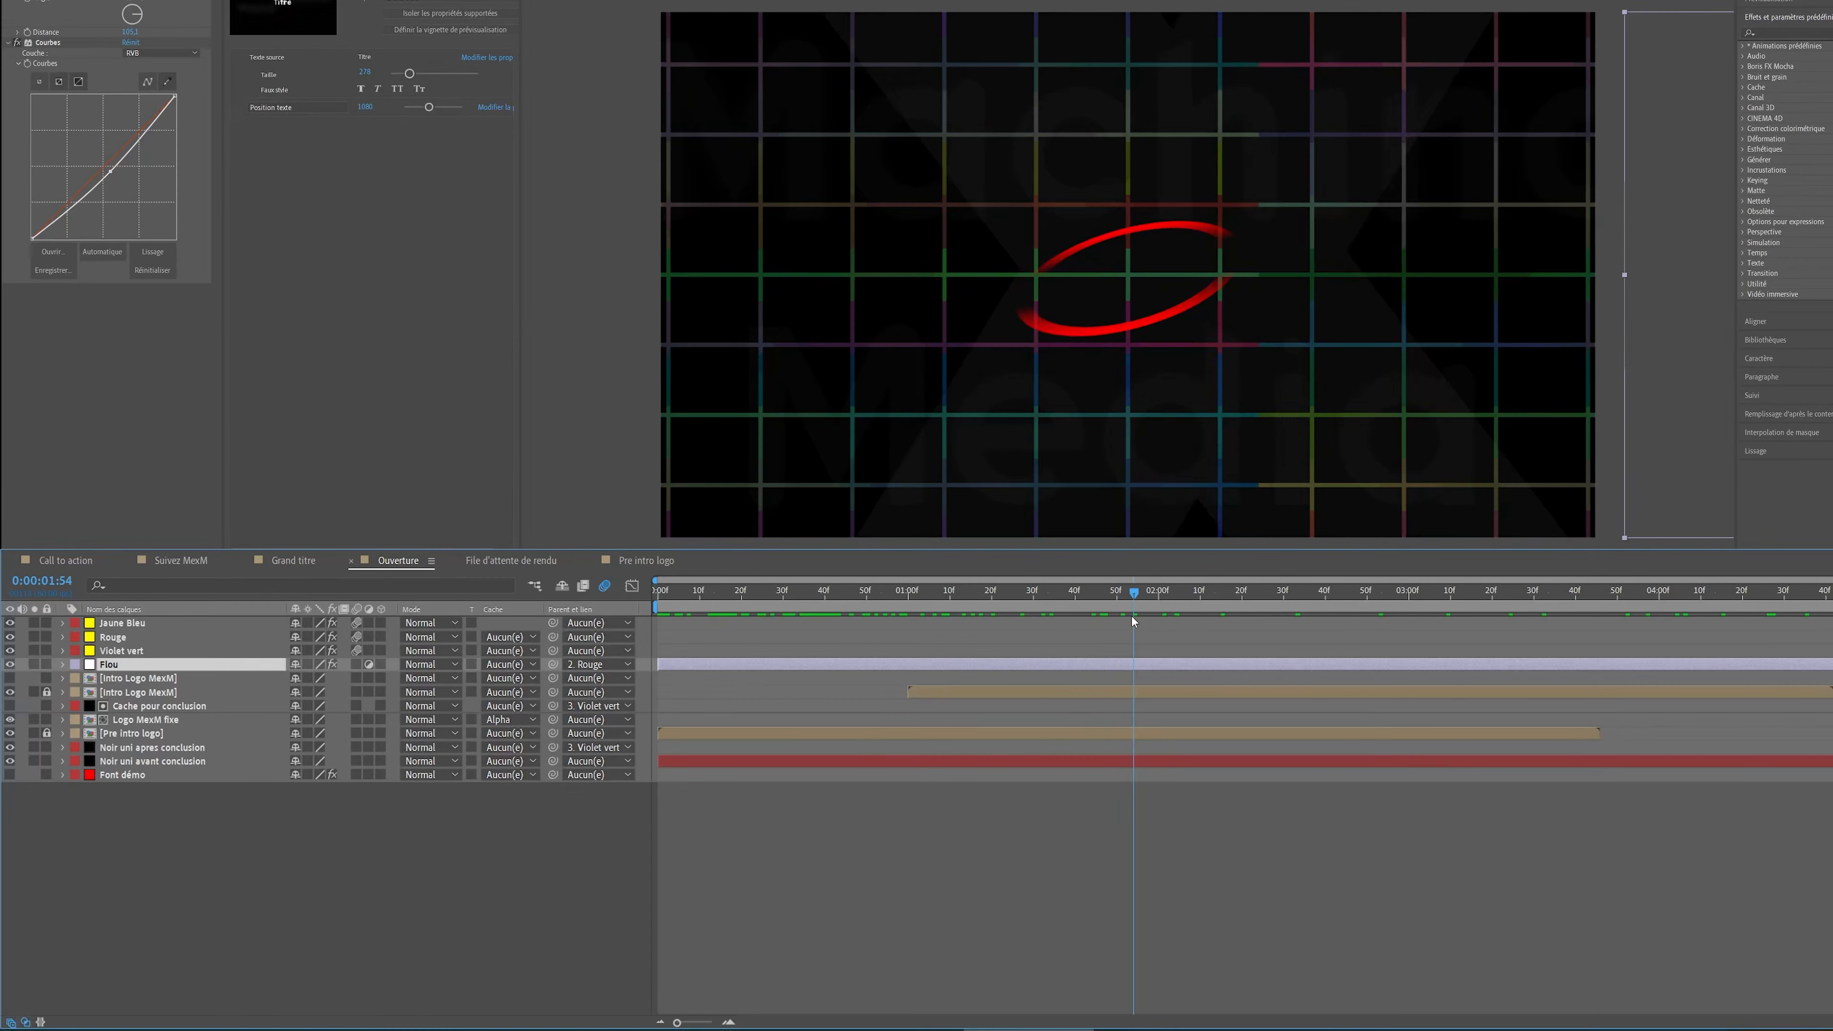
{"action": "left_click_drag", "start_coordinate": [1393, 627], "coordinate": [1487, 627]}
{"action": "left_click", "coordinate": [158, 693]}
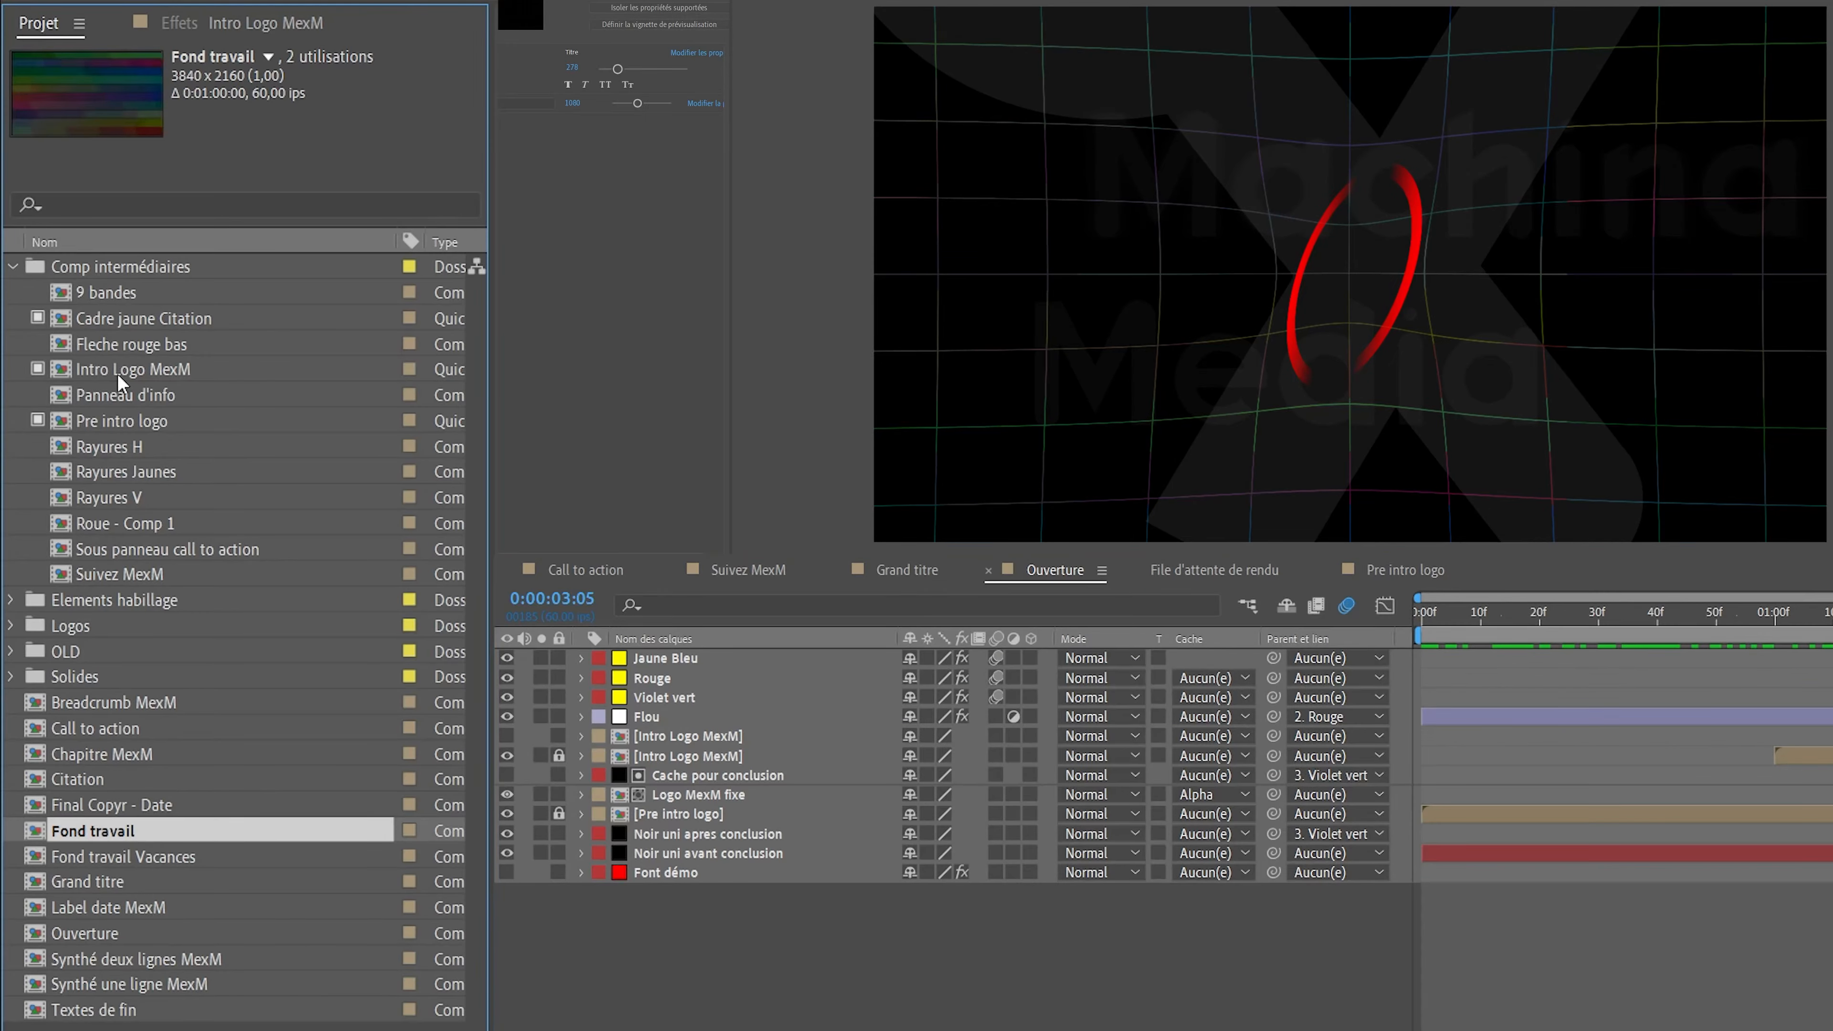
{"action": "double_click", "coordinate": [135, 369]}
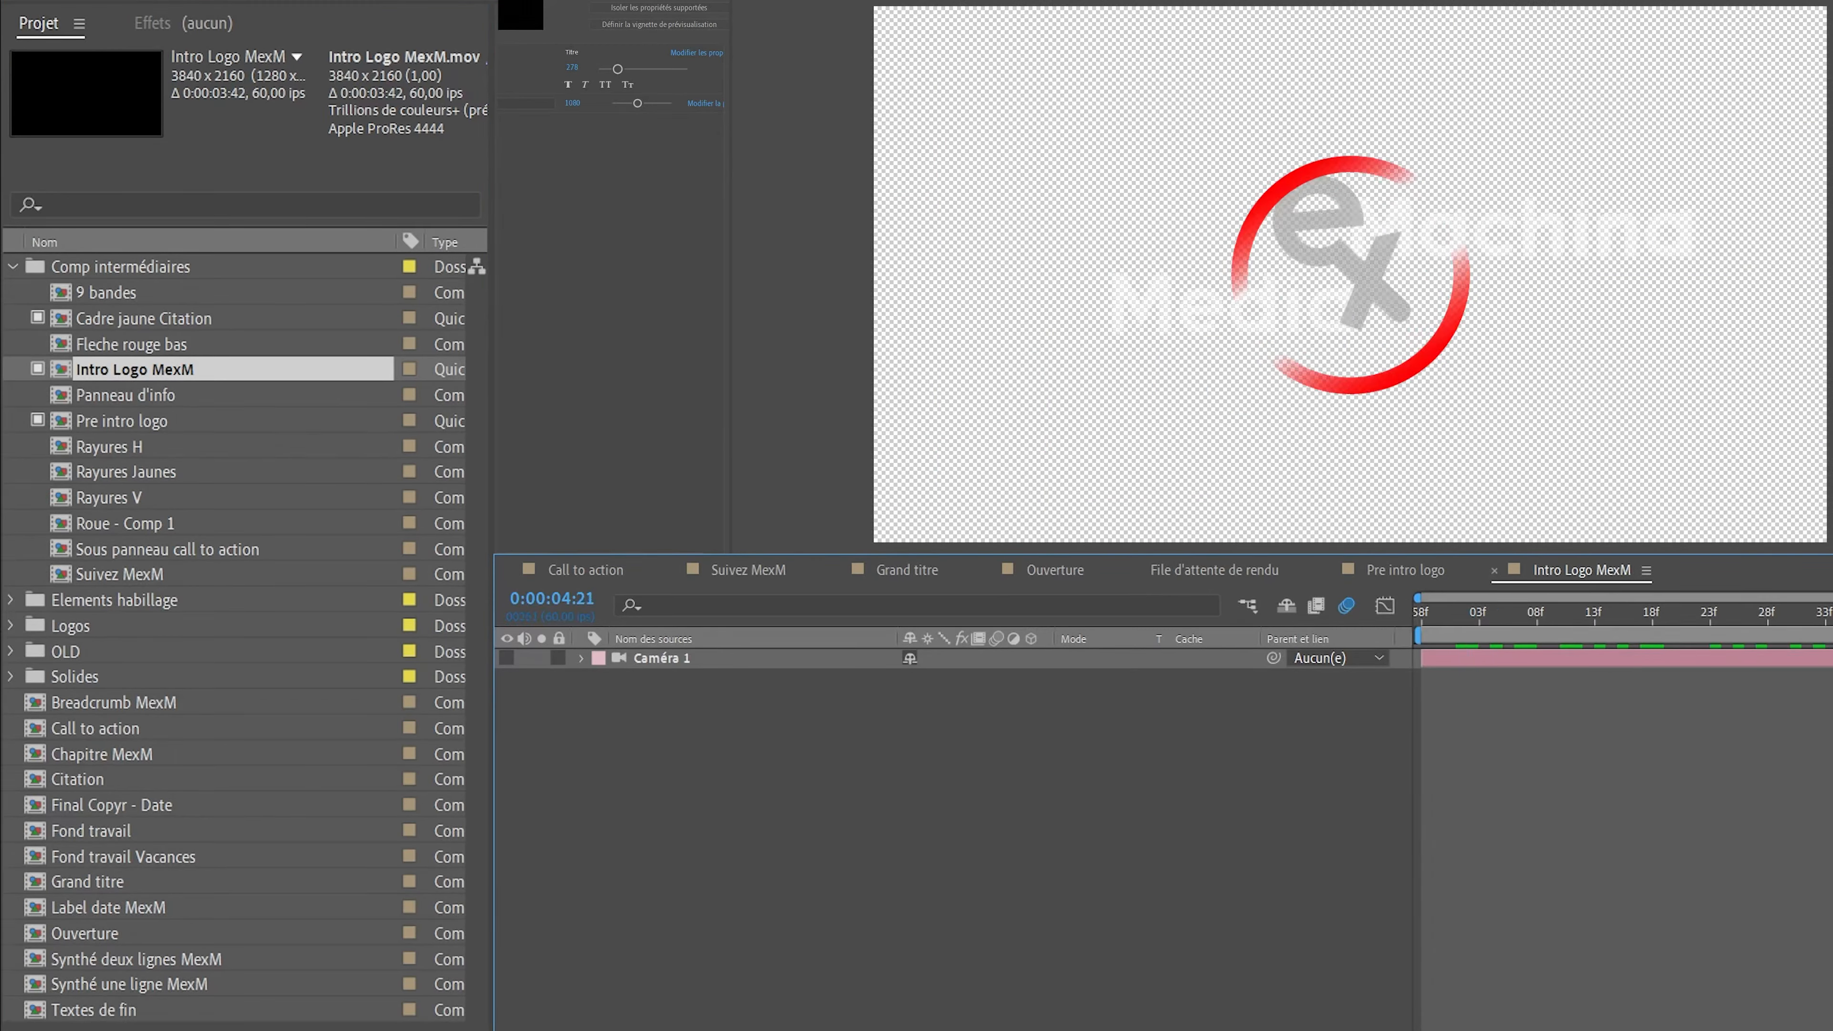
- Play and scrub through the Intro Logo MexM composition to examine the red ring and lettering animation
{"action": "left_click_drag", "start_coordinate": [1426, 576], "coordinate": [1629, 593]}
{"action": "key", "text": "space"}
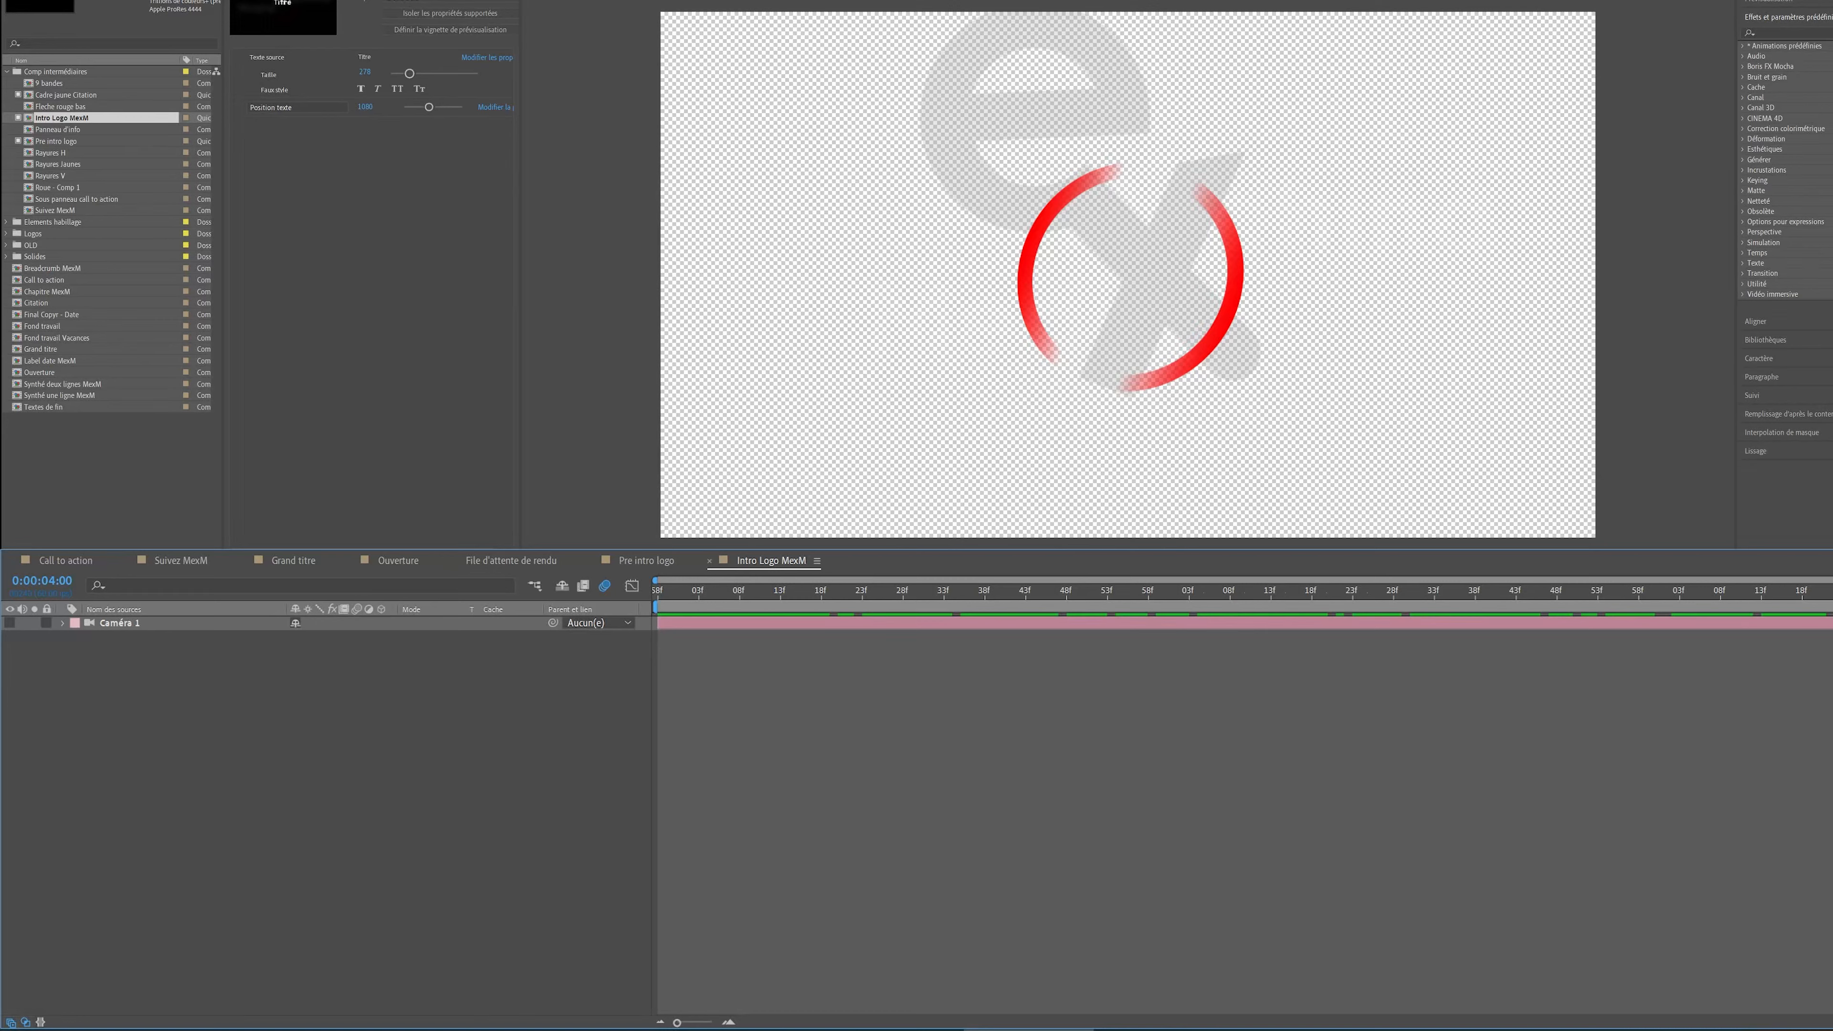
{"action": "left_click", "coordinate": [1451, 603]}
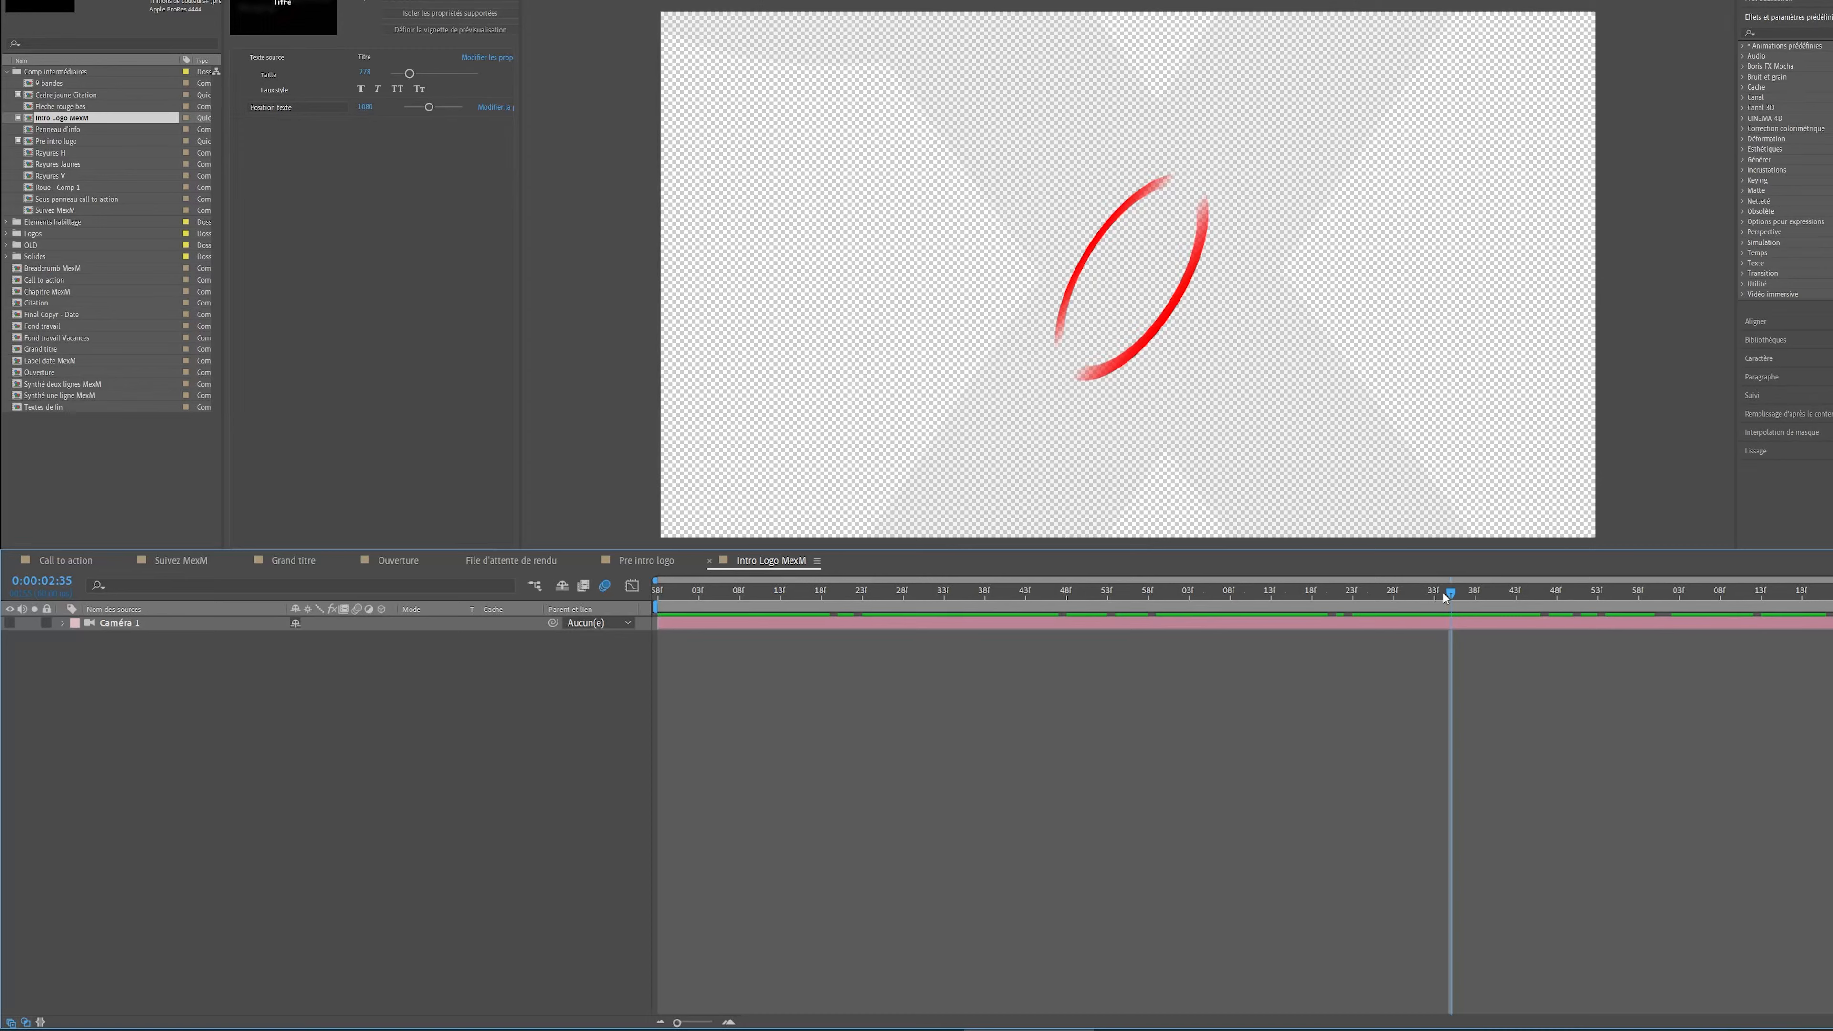
{"action": "mouse_move", "coordinate": [1447, 595]}
{"action": "left_mouse_down"}
{"action": "mouse_move", "coordinate": [1242, 594]}
{"action": "mouse_move", "coordinate": [1458, 624]}
{"action": "left_mouse_up"}
{"action": "key", "text": "space"}
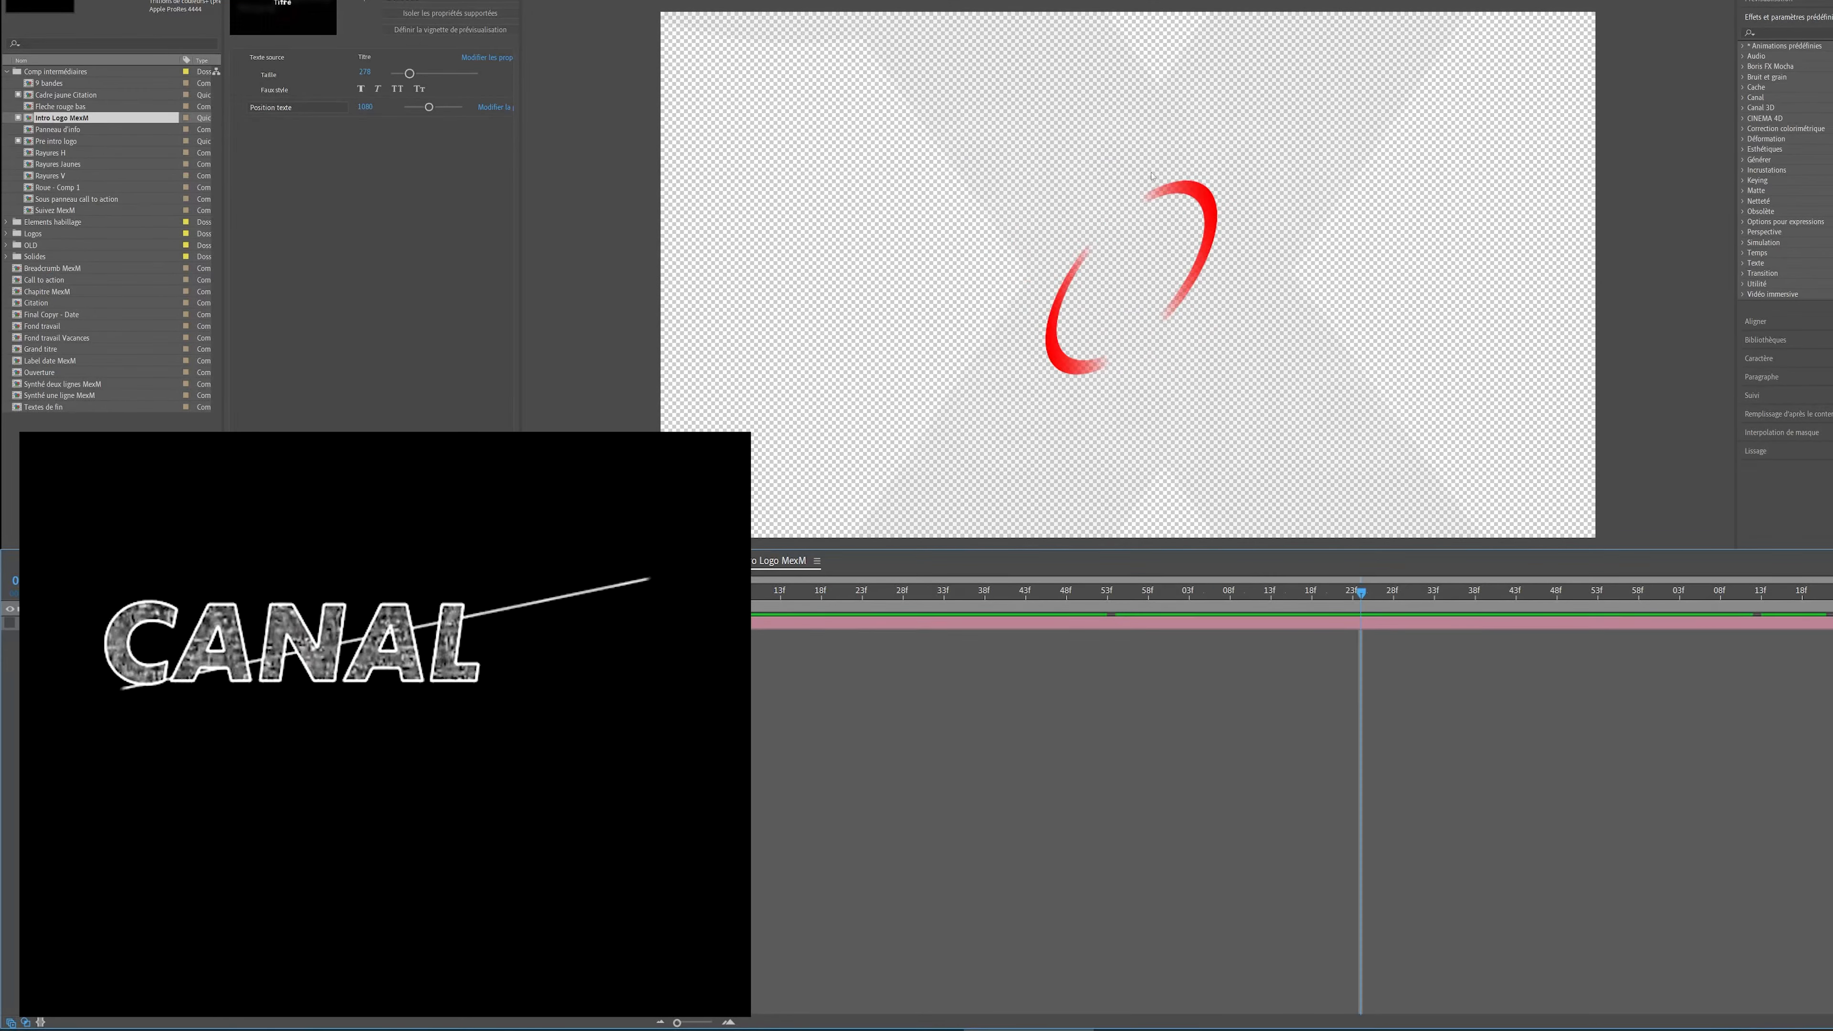
{"action": "left_click_drag", "start_coordinate": [1364, 596], "coordinate": [1483, 595]}
{"action": "key", "text": "space"}
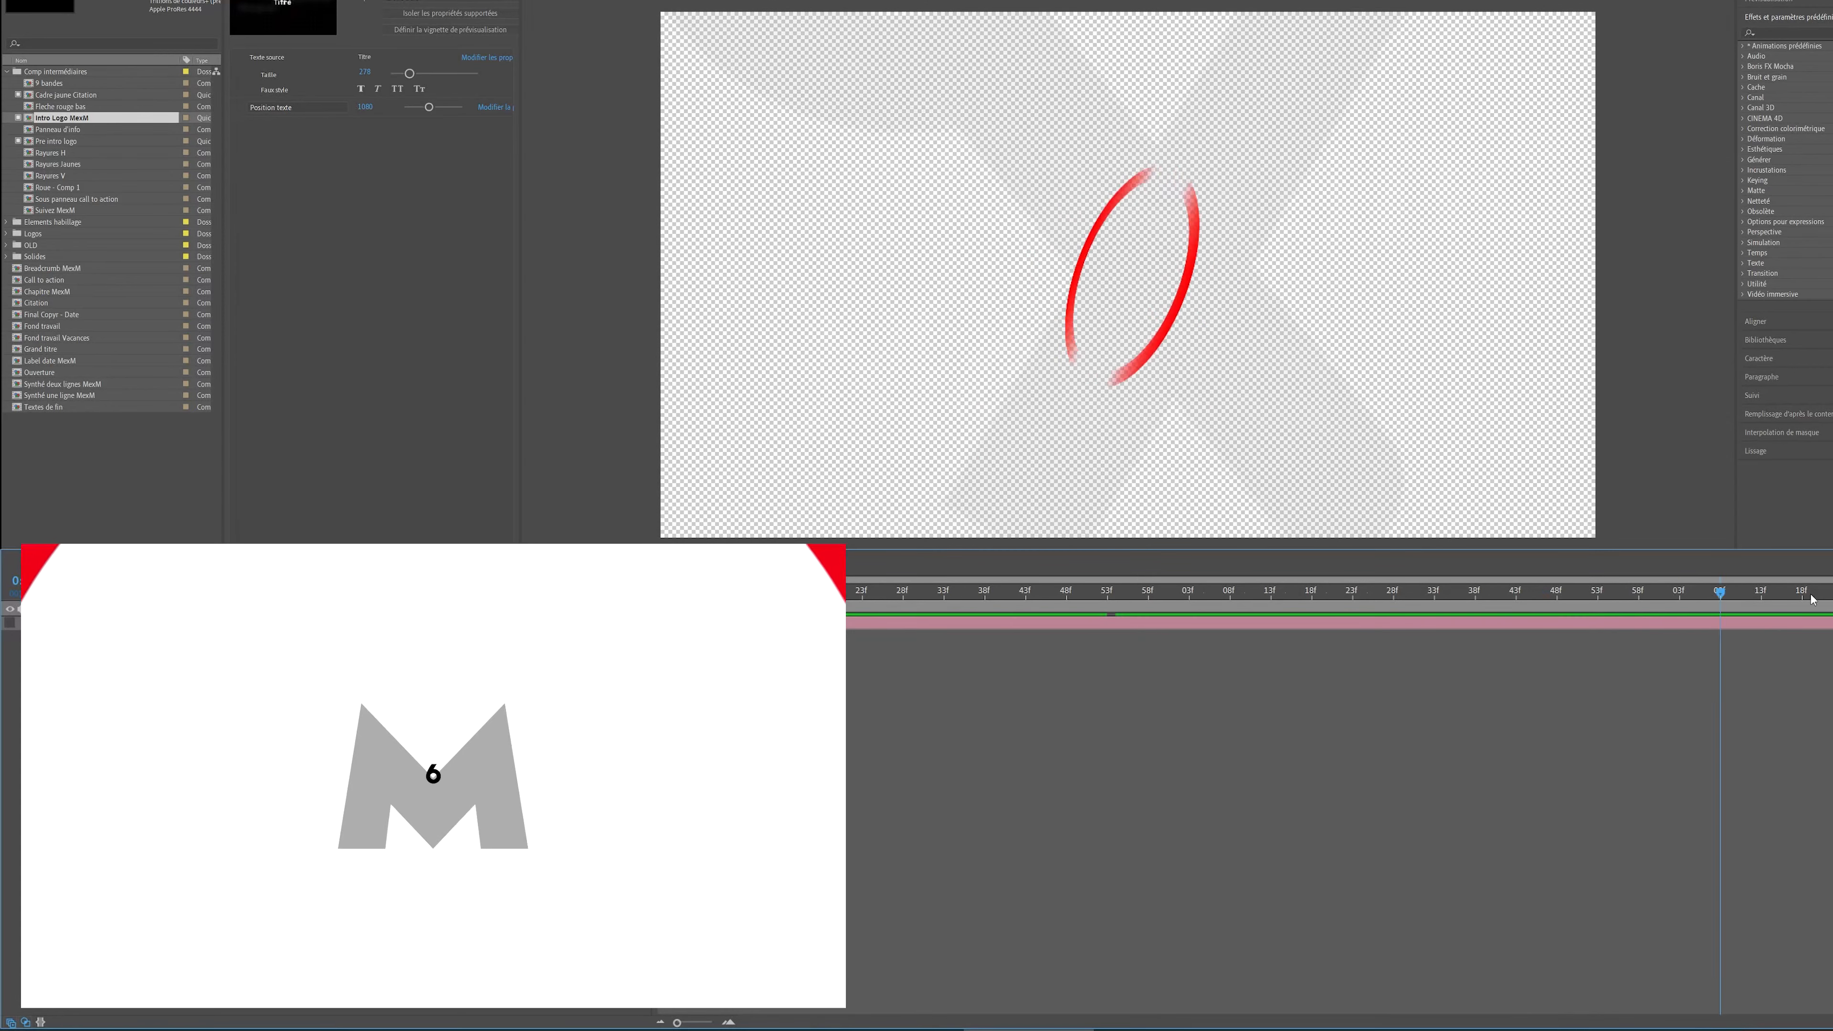
{"action": "left_click_drag", "start_coordinate": [722, 566], "coordinate": [1523, 565]}
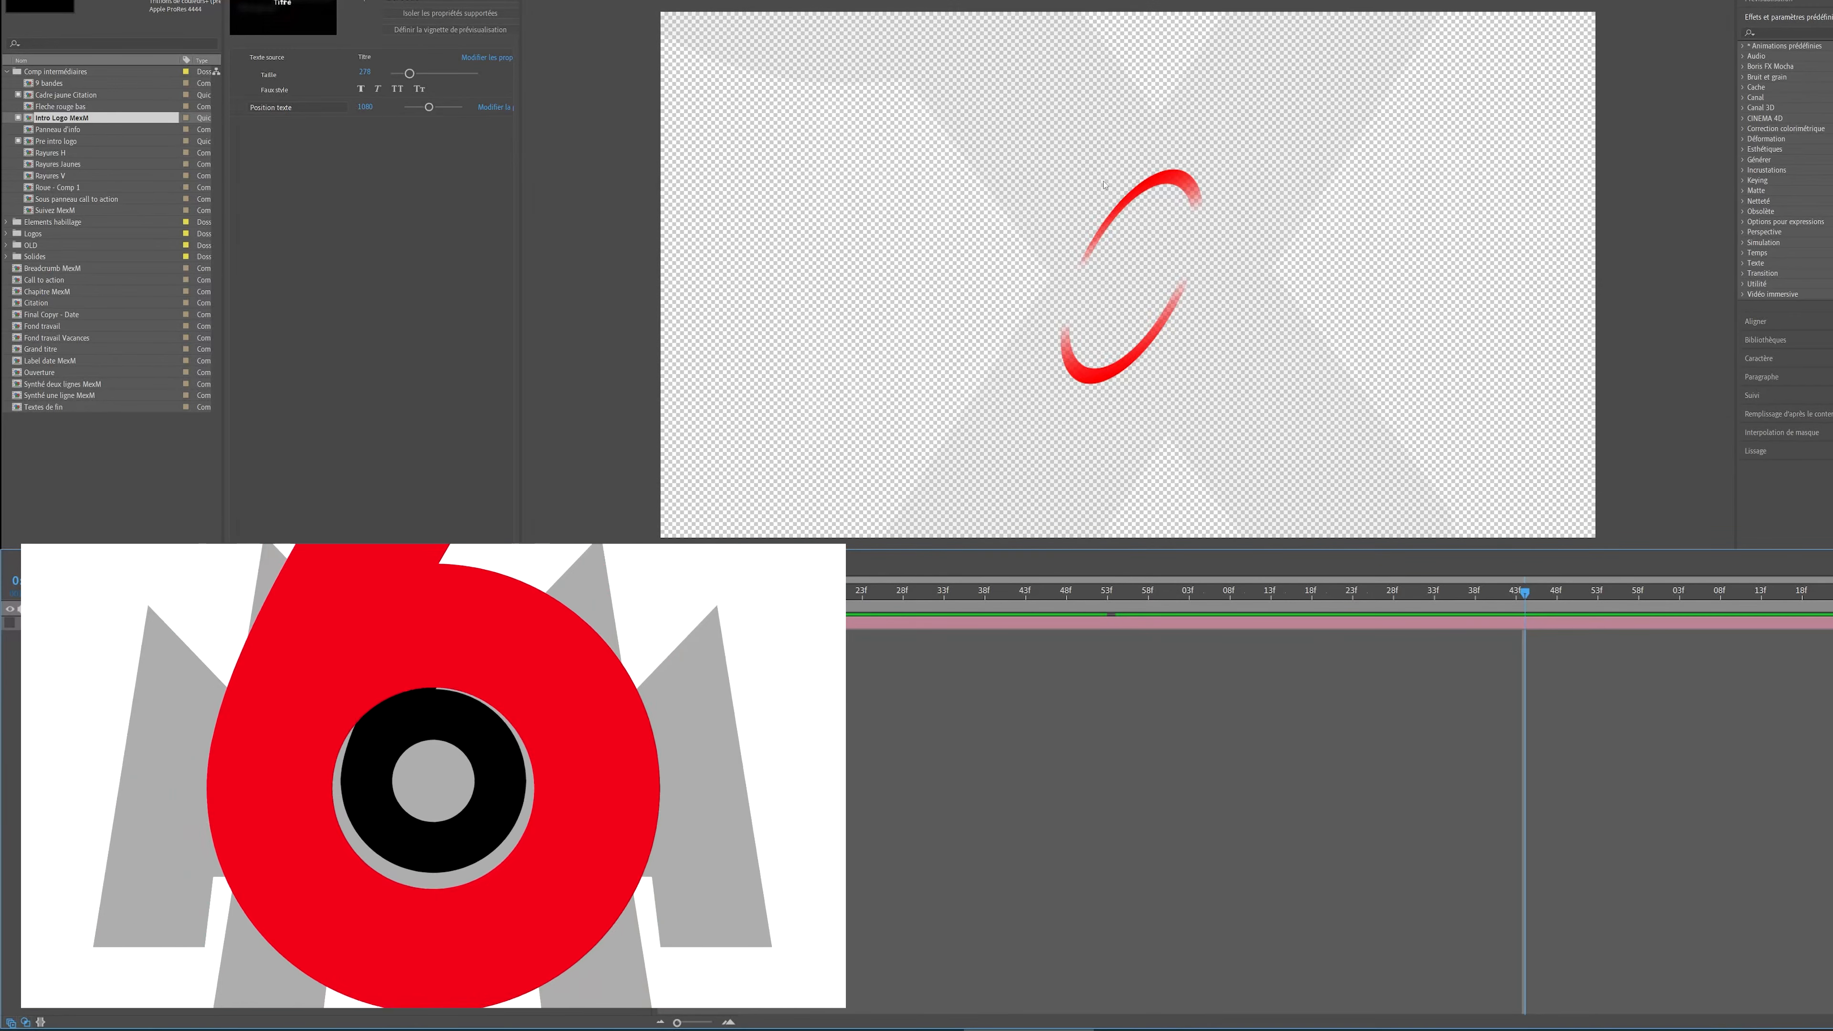
- Finish scrubbing the Intro Logo MexM composition, return to Ouverture, and play and scrub through its logo reveal
{"action": "left_click_drag", "start_coordinate": [1139, 596], "coordinate": [1832, 600]}
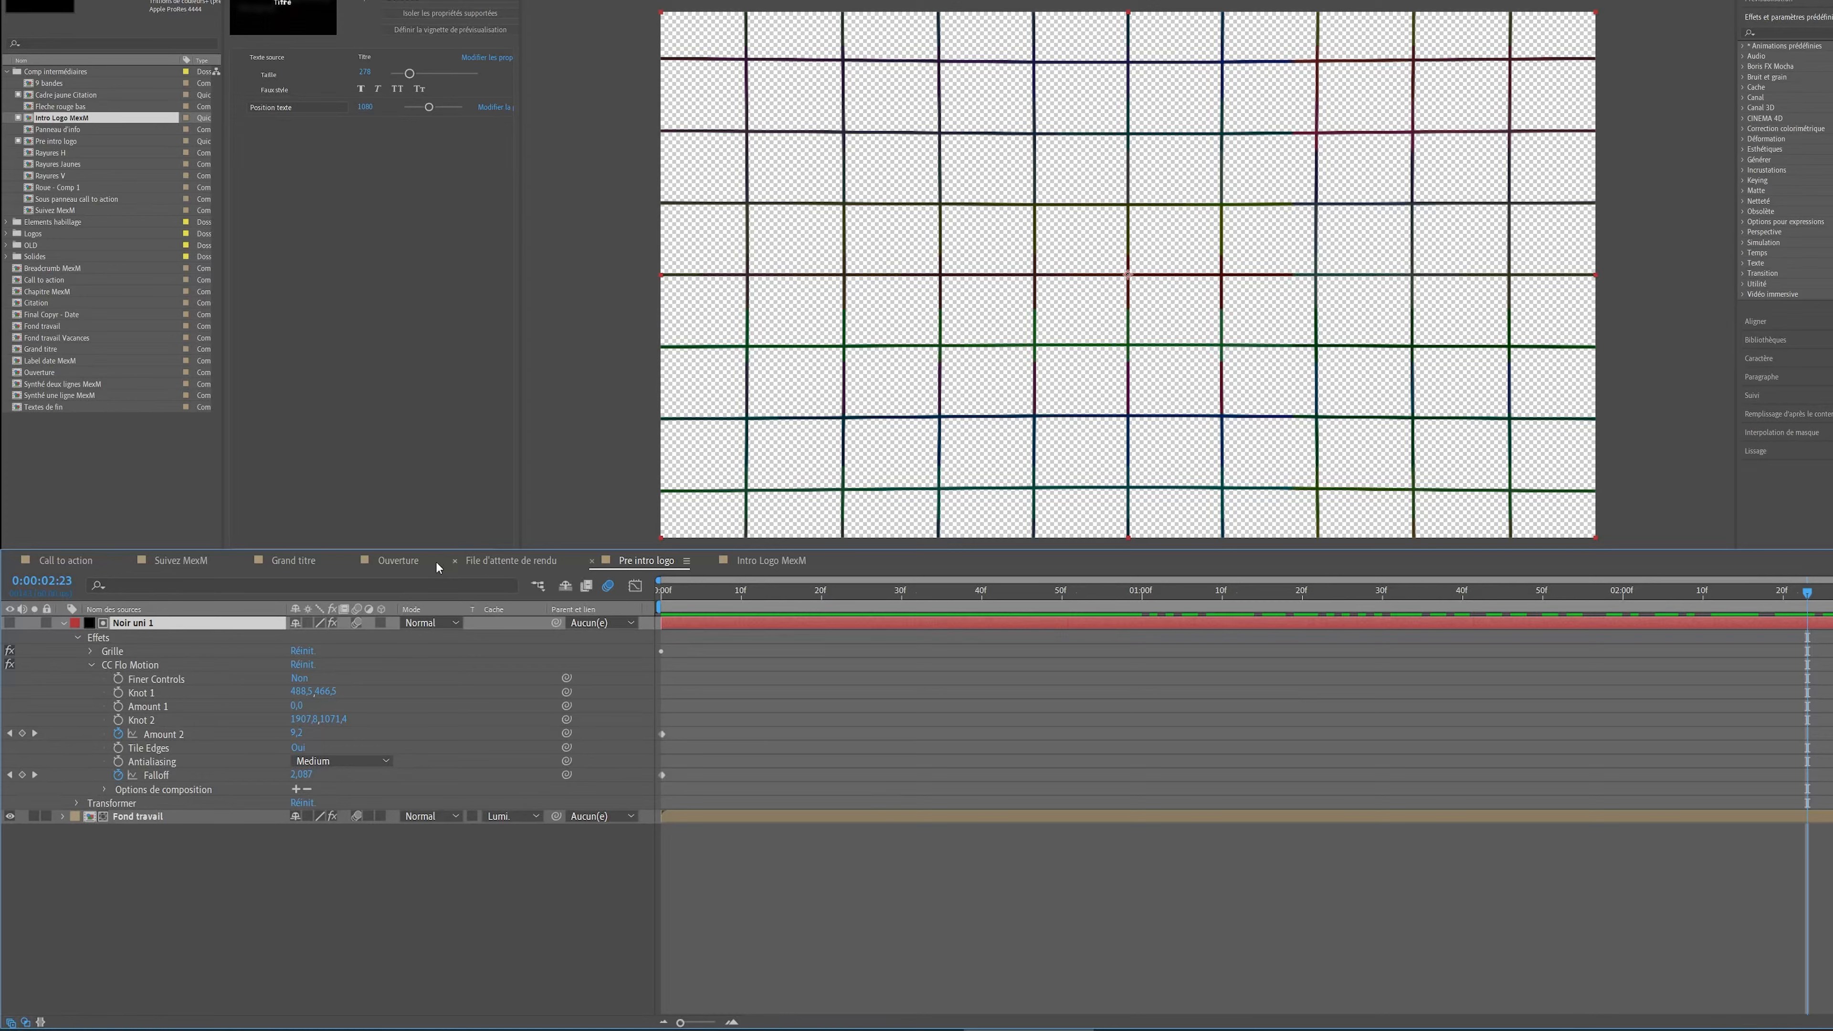
{"action": "left_click", "coordinate": [399, 561]}
{"action": "left_click_drag", "start_coordinate": [1012, 591], "coordinate": [972, 587]}
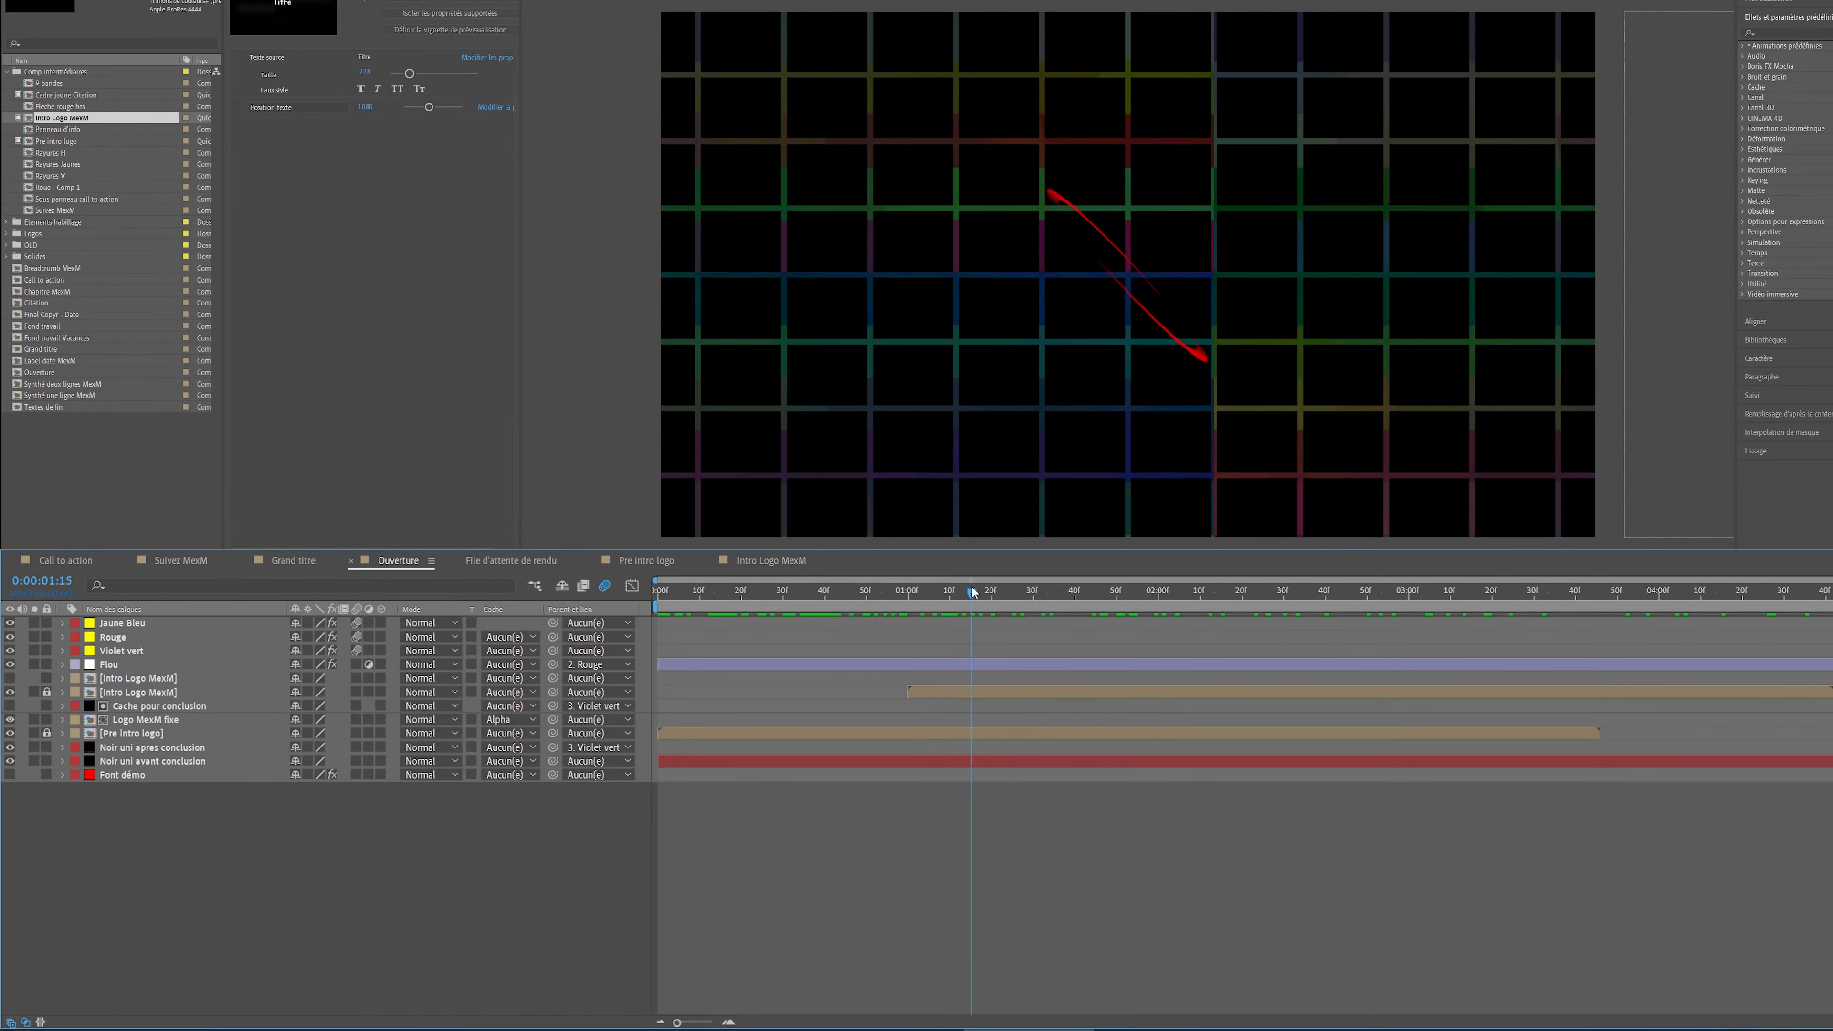
{"action": "key", "text": "space"}
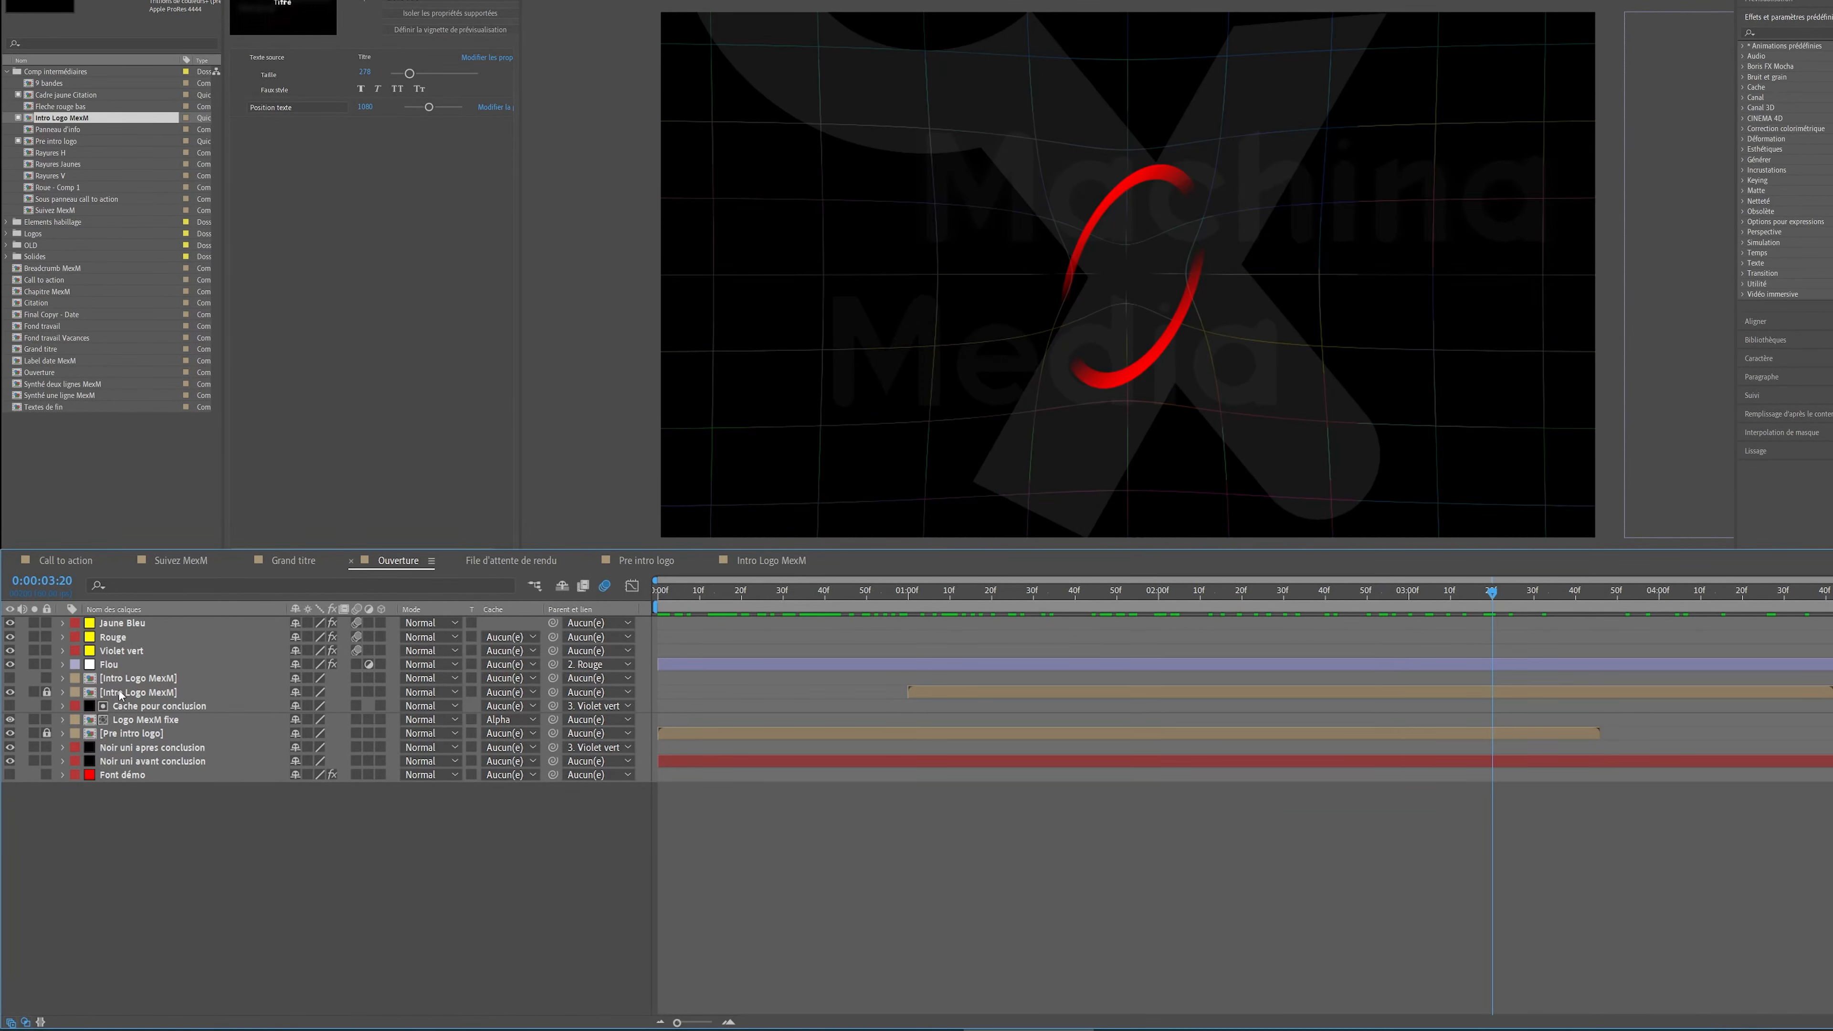
{"action": "key", "text": "space"}
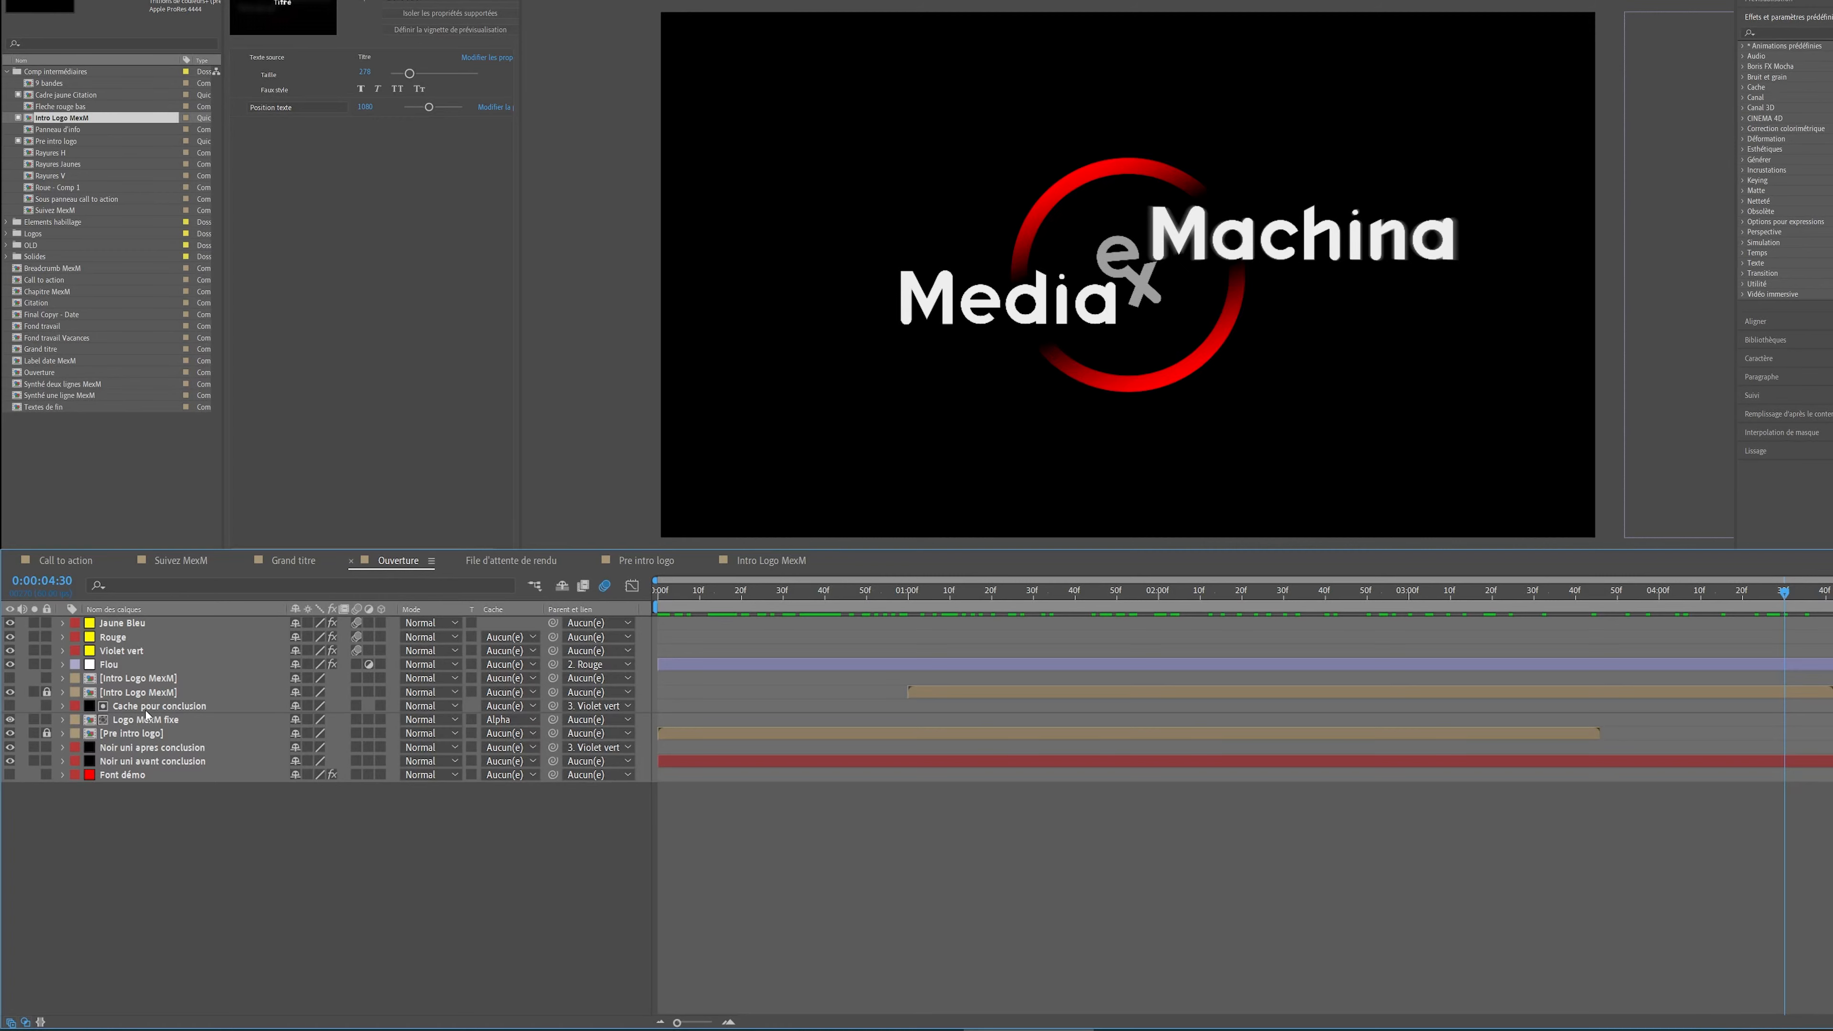
{"action": "left_click_drag", "start_coordinate": [1823, 592], "coordinate": [1755, 596]}
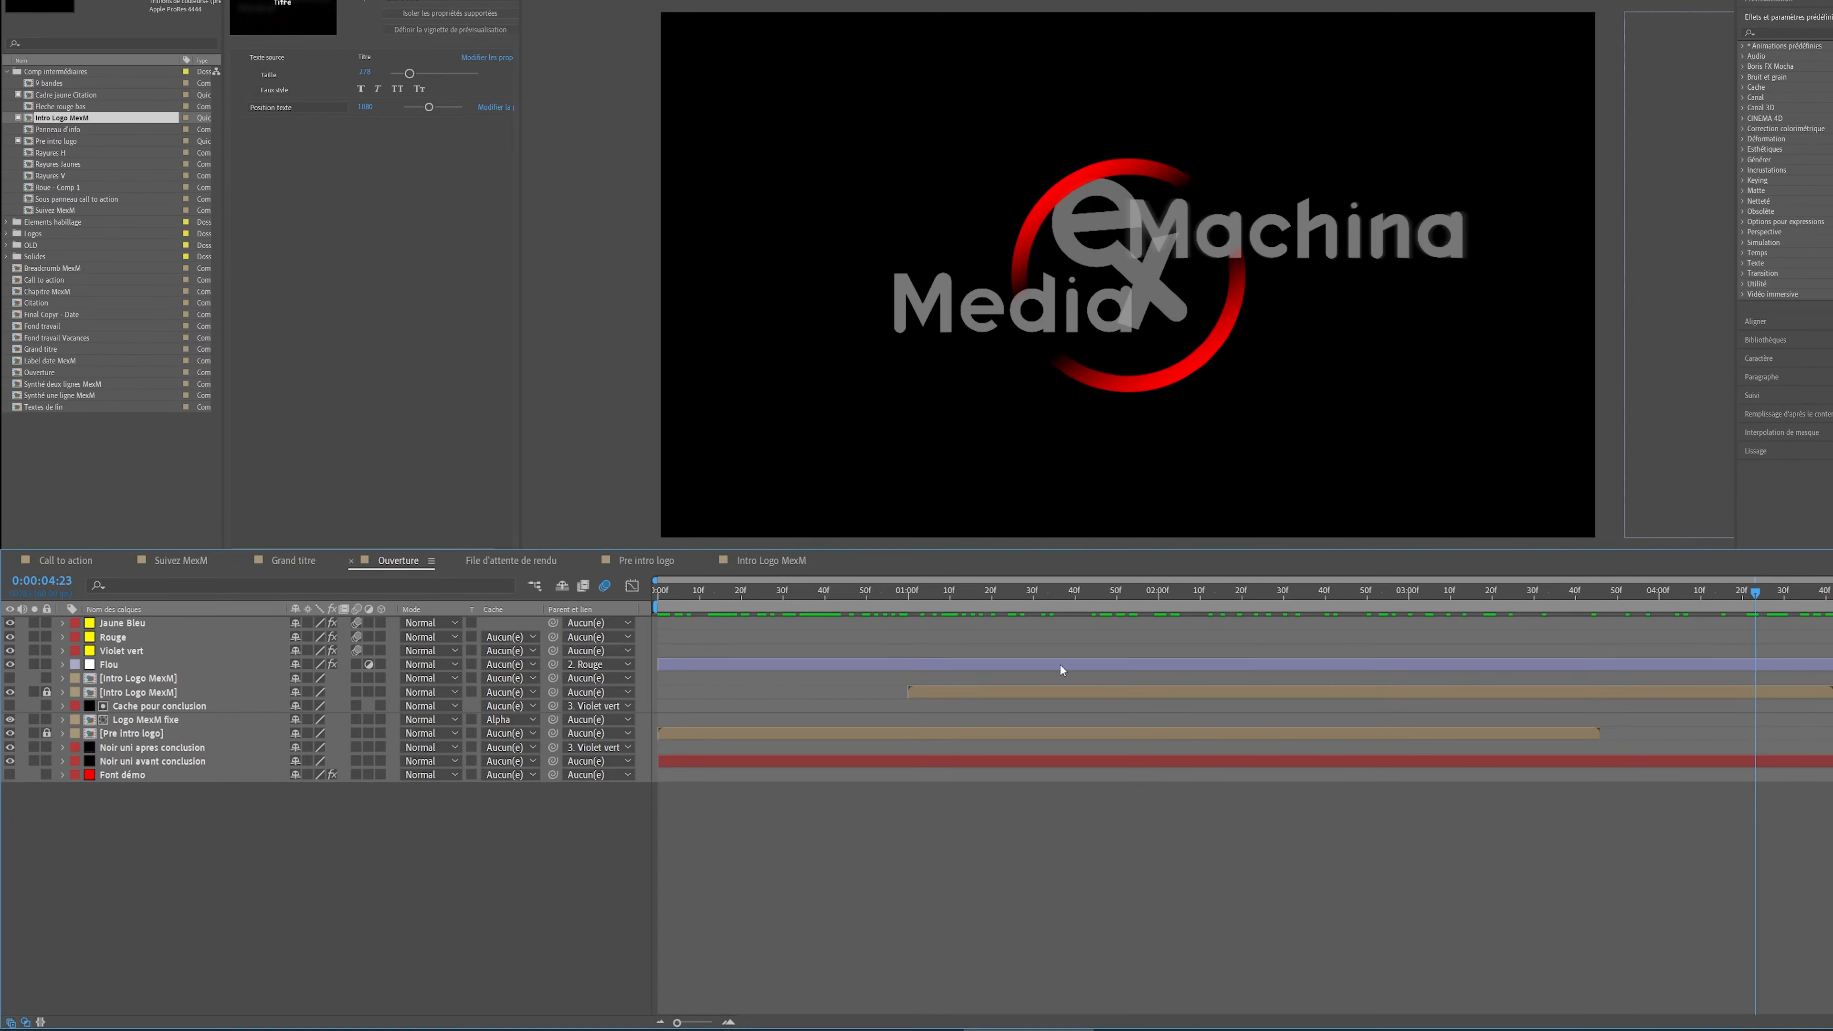
{"action": "key", "text": "space"}
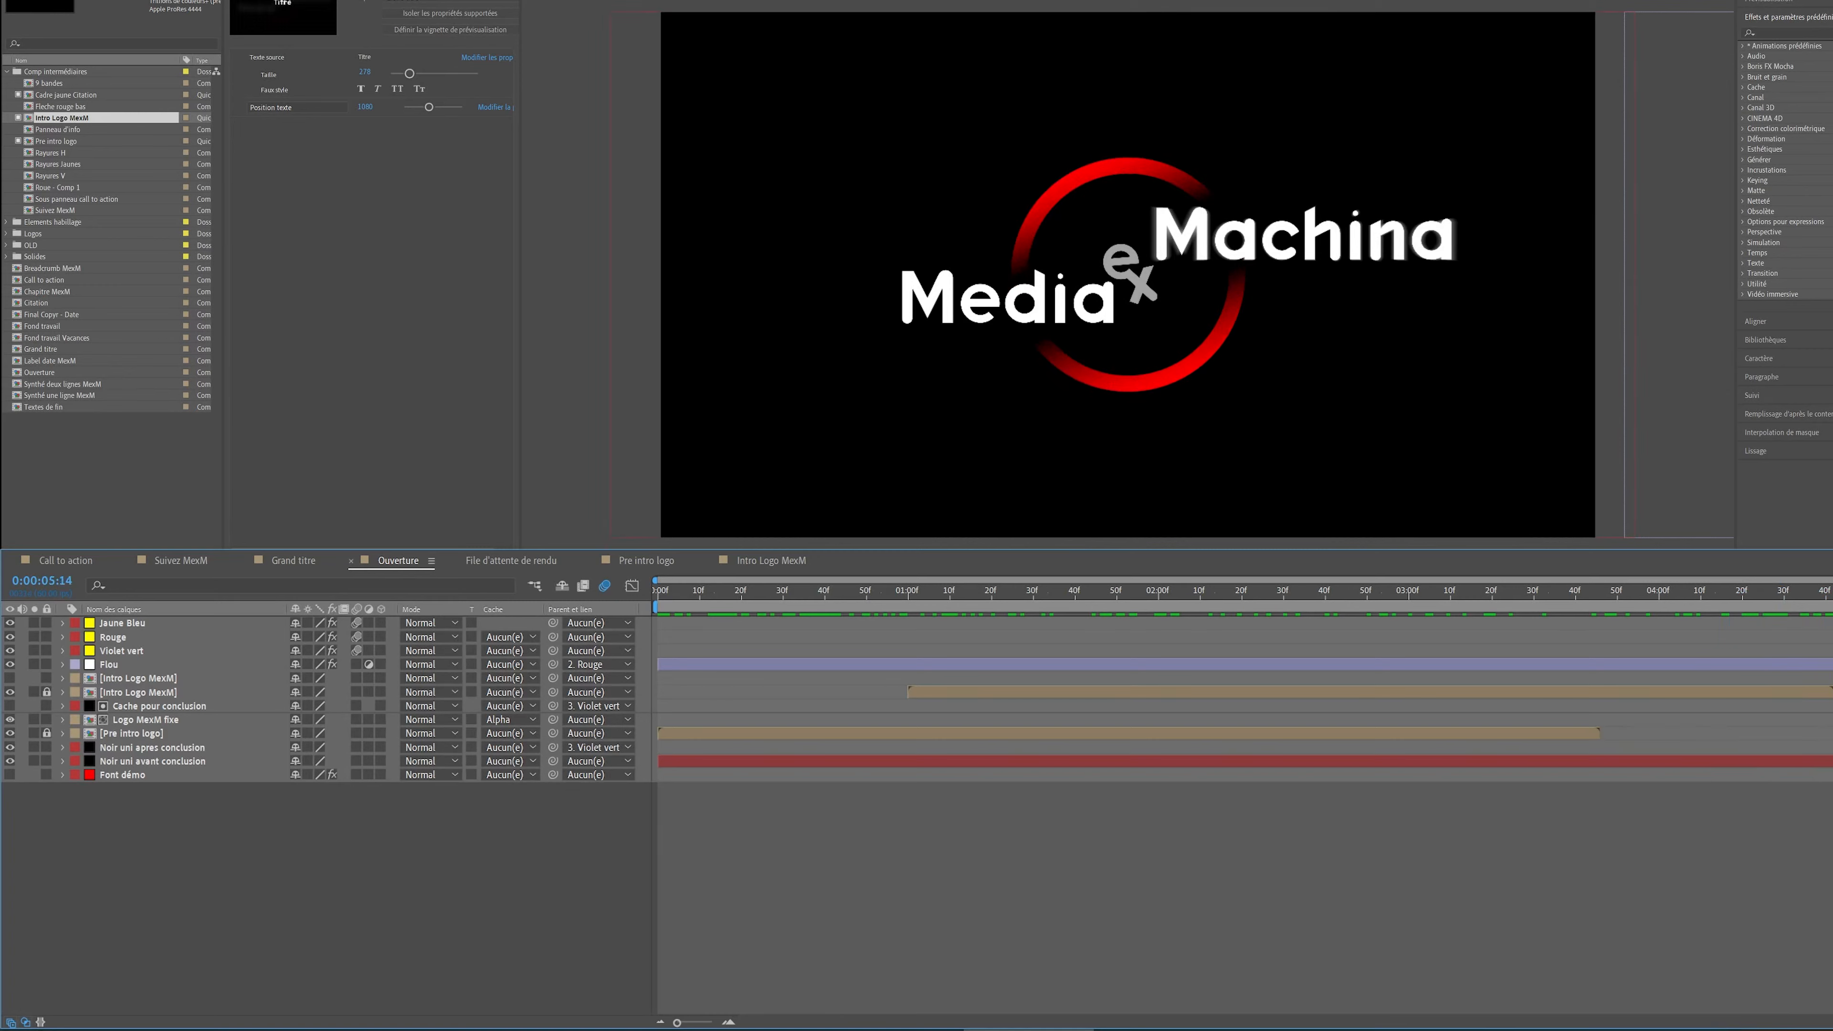
- Examine the Logo MexM fixe and Cache pour conclusion layers by briefly showing the matte, and play the closing transition
{"action": "left_click", "coordinate": [135, 706]}
{"action": "left_click", "coordinate": [132, 719]}
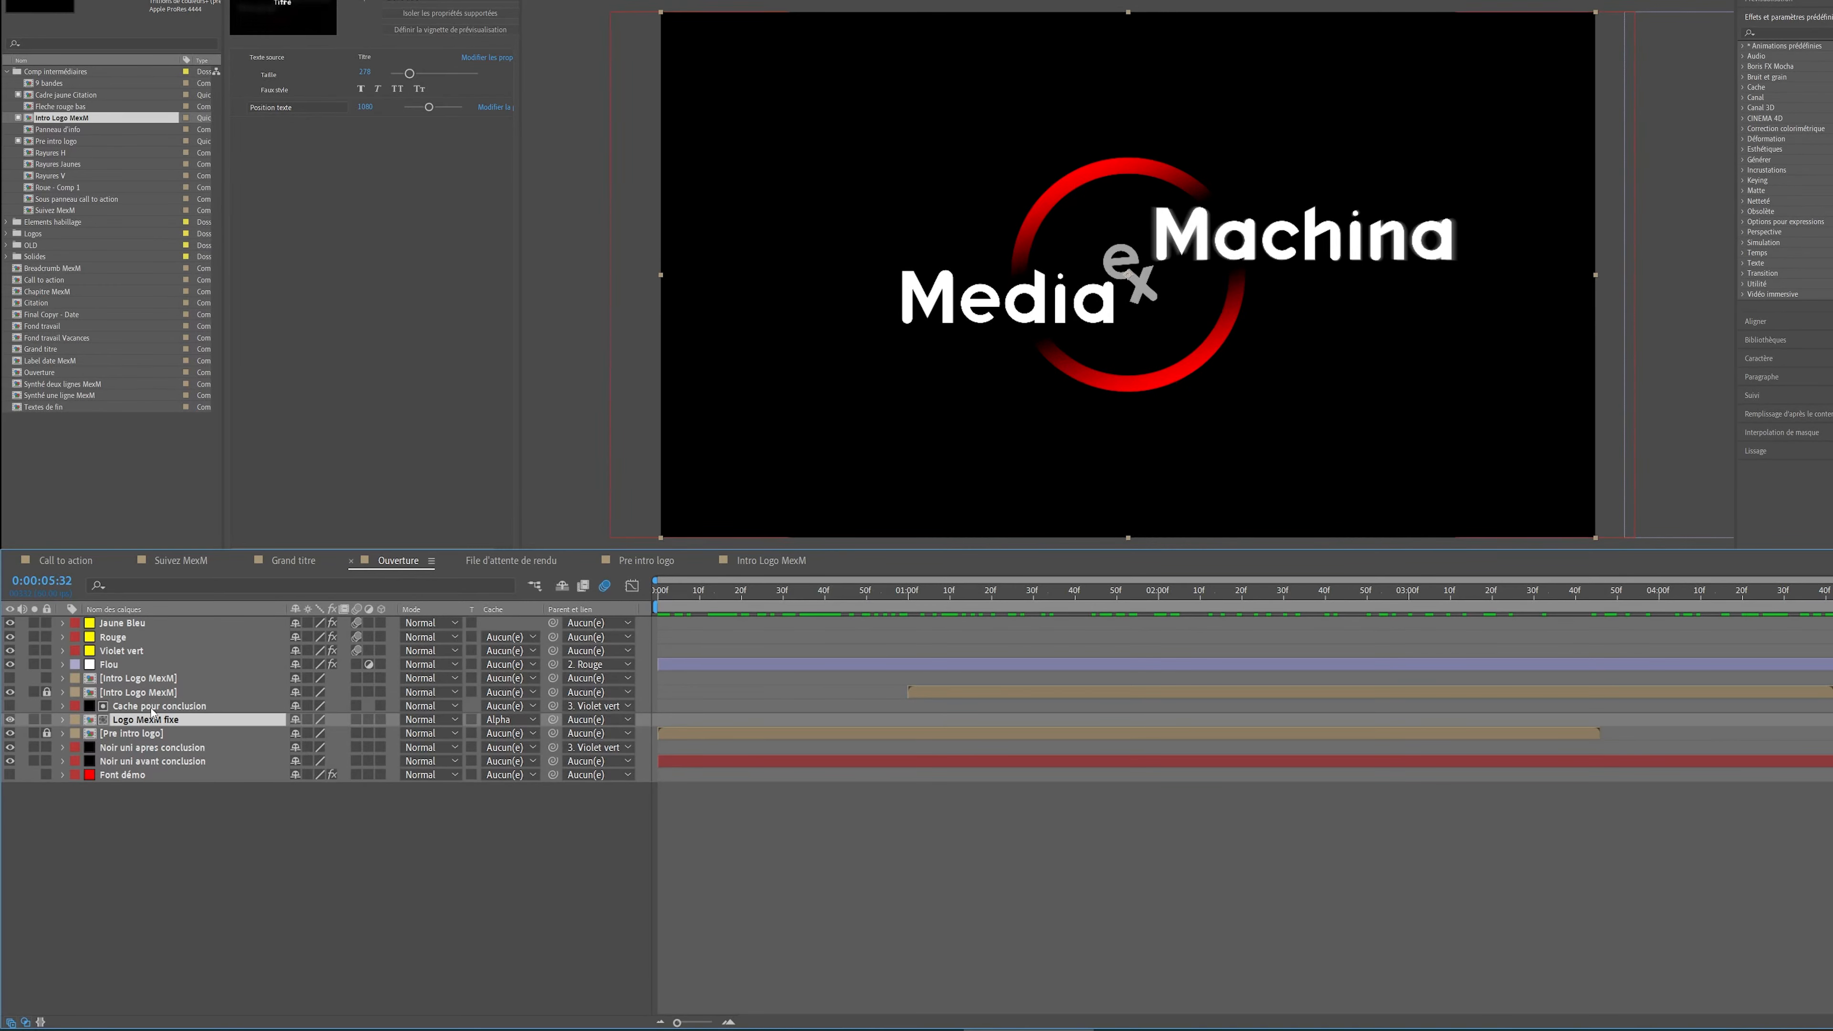
{"action": "left_click", "coordinate": [151, 709]}
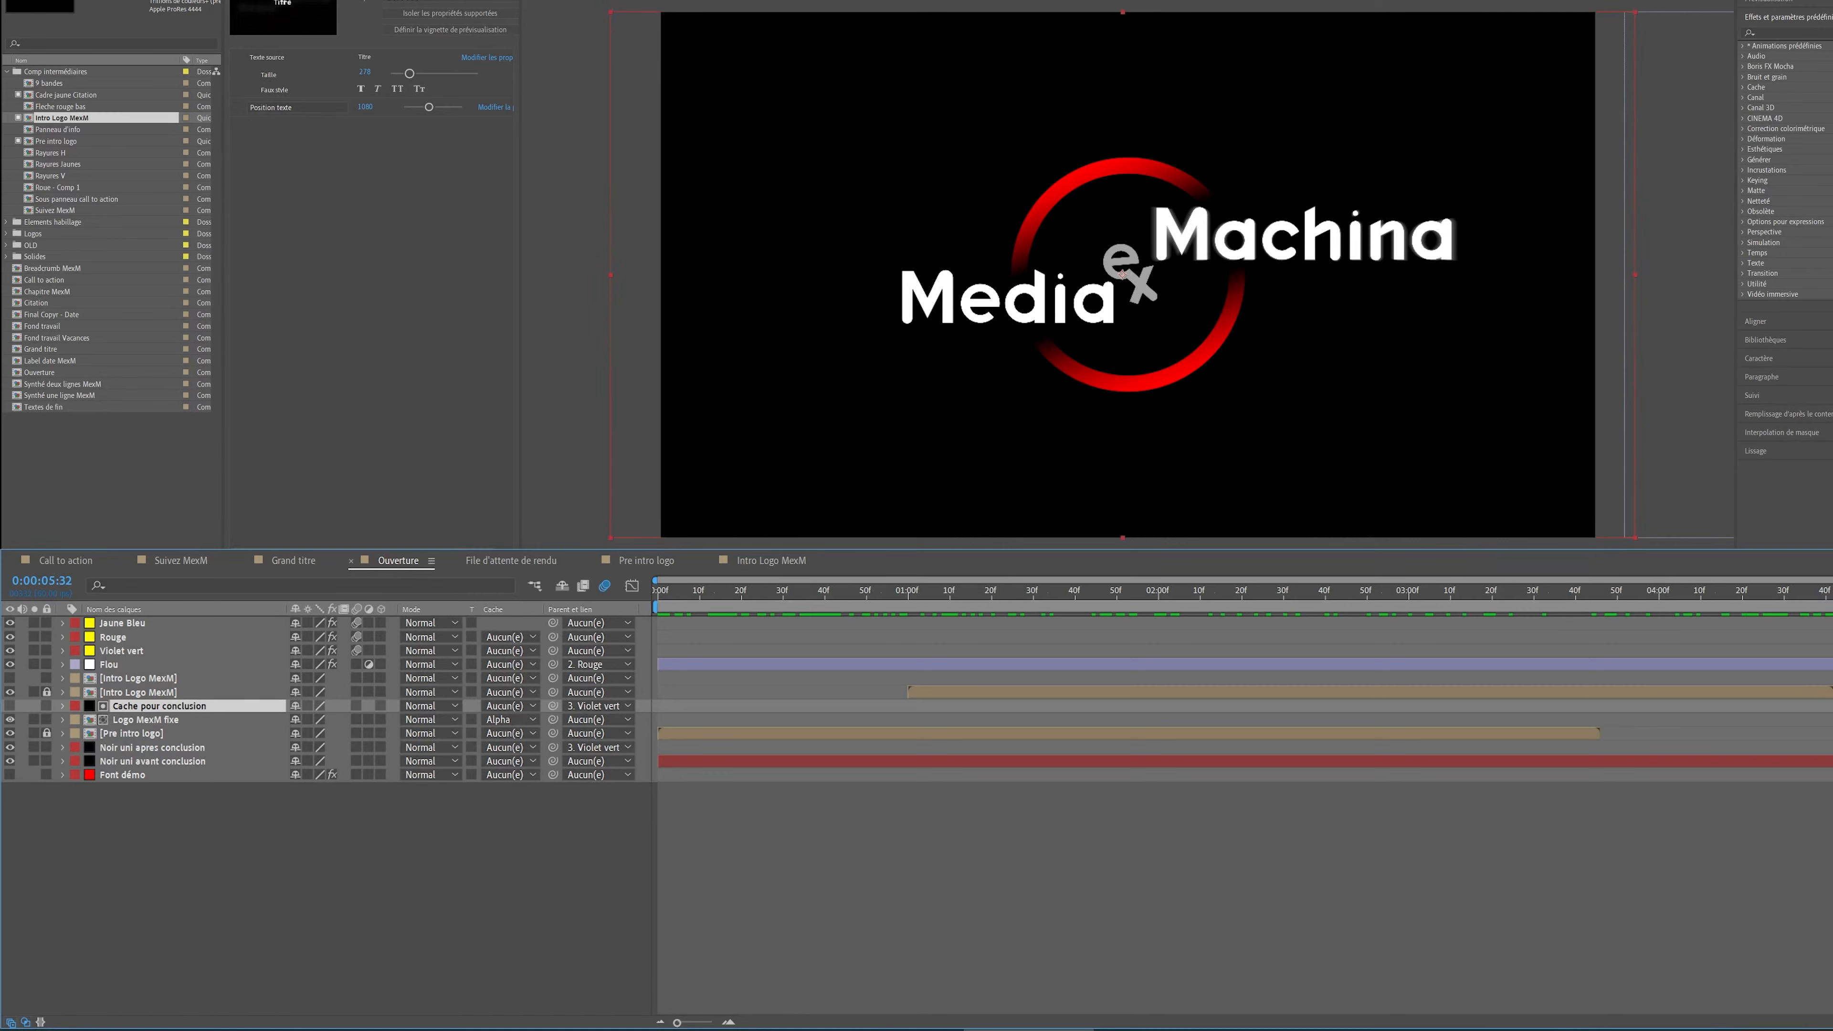
{"action": "left_click", "coordinate": [10, 706]}
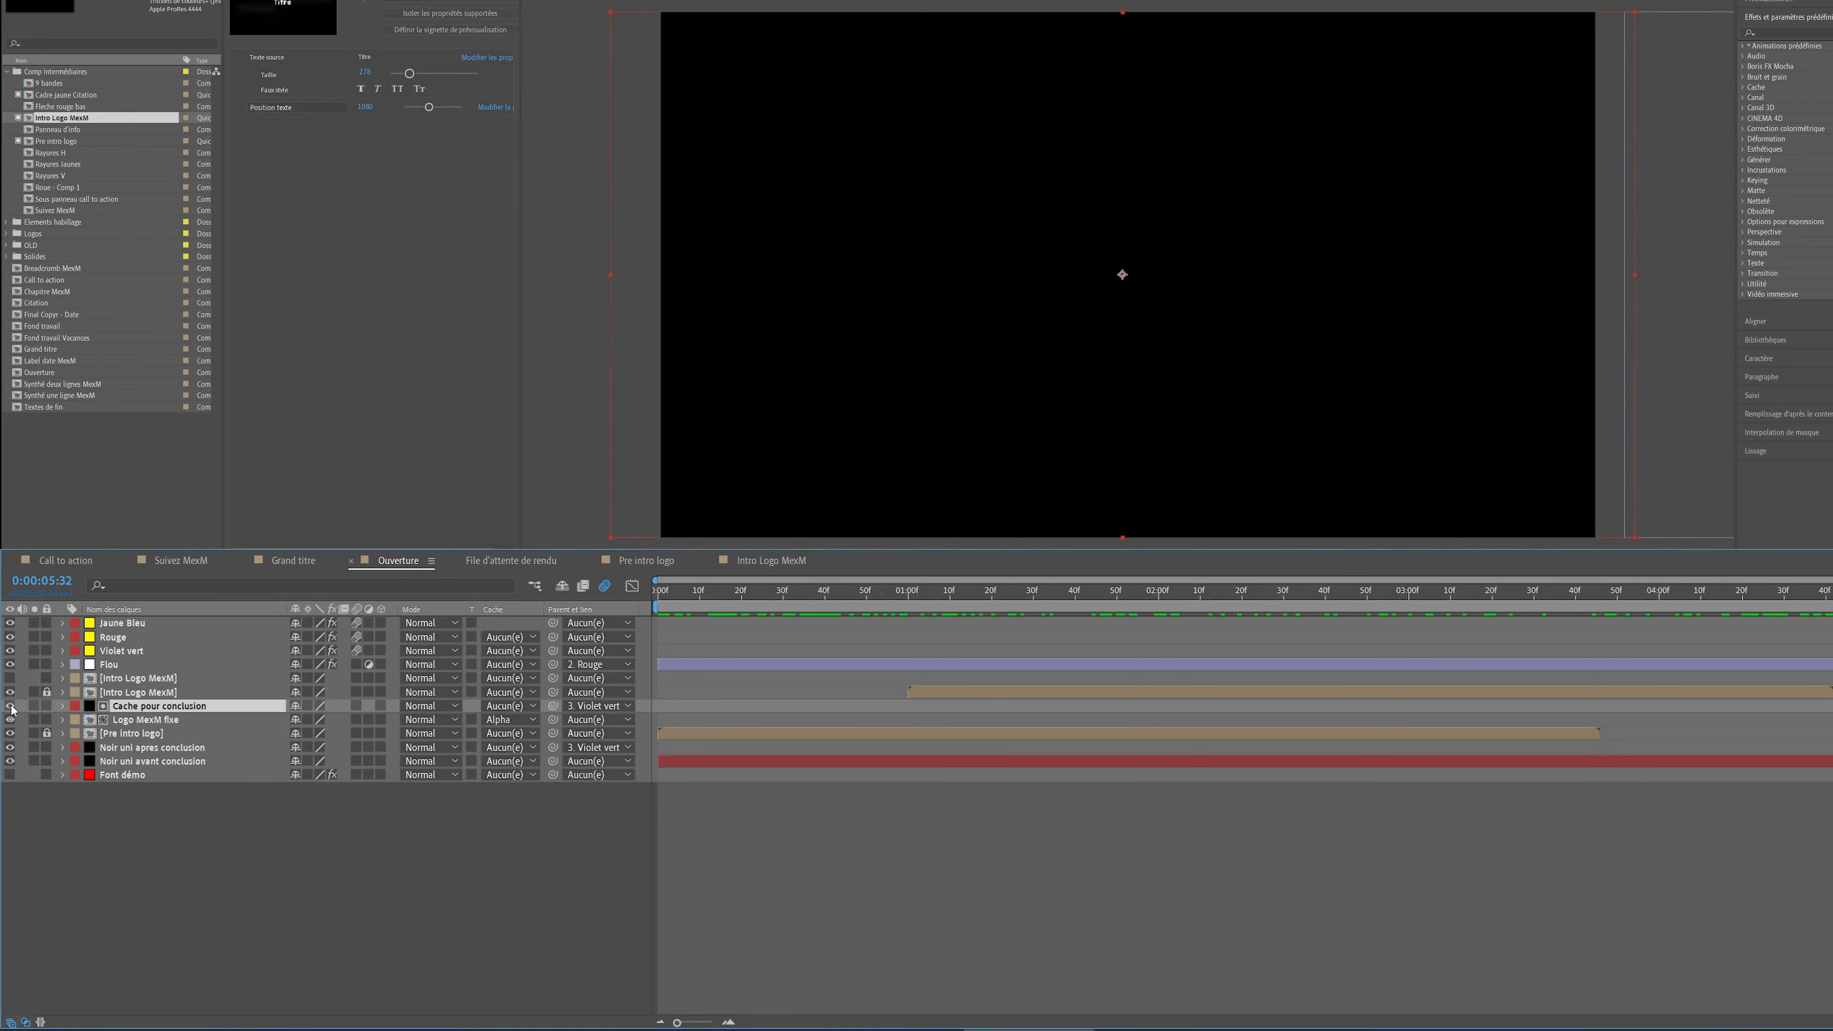
{"action": "left_click", "coordinate": [10, 706]}
{"action": "key", "text": "space"}
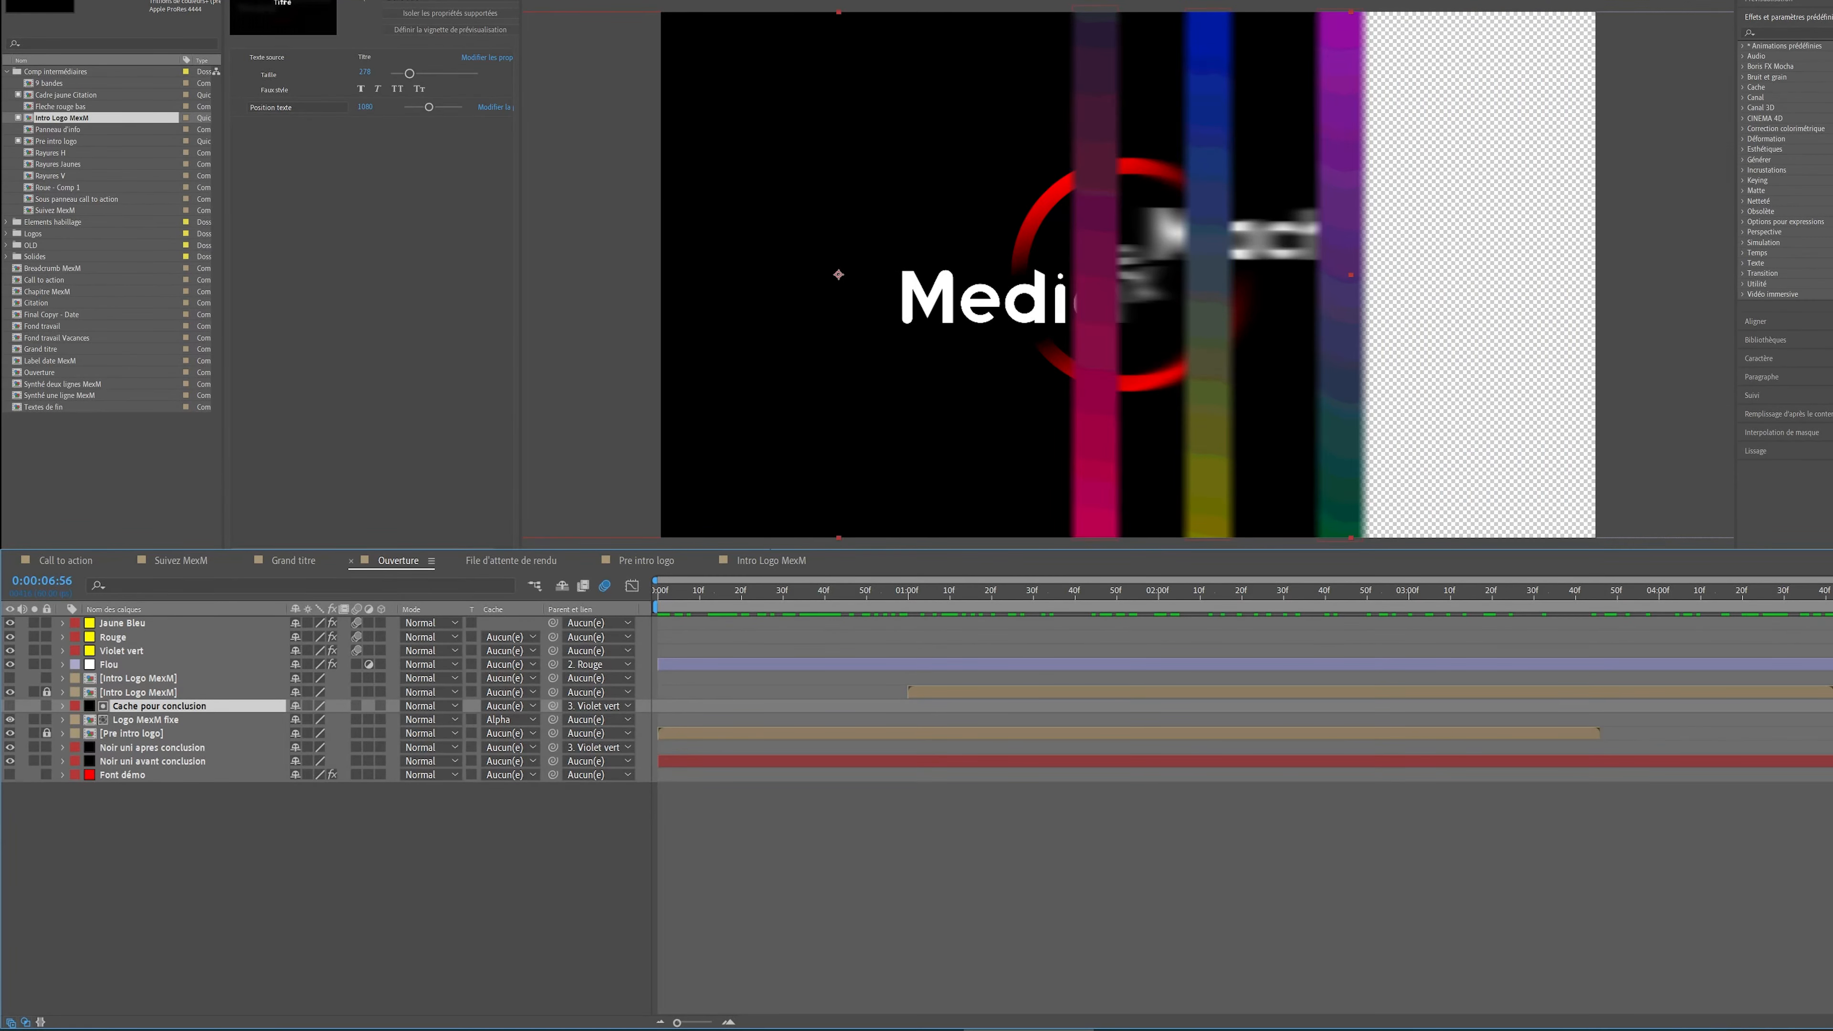
- Inspect the effects on the Rouge bar layer and preview the coloured bars sweeping across the logo
{"action": "left_click", "coordinate": [114, 637]}
{"action": "left_click", "coordinate": [205, 26]}
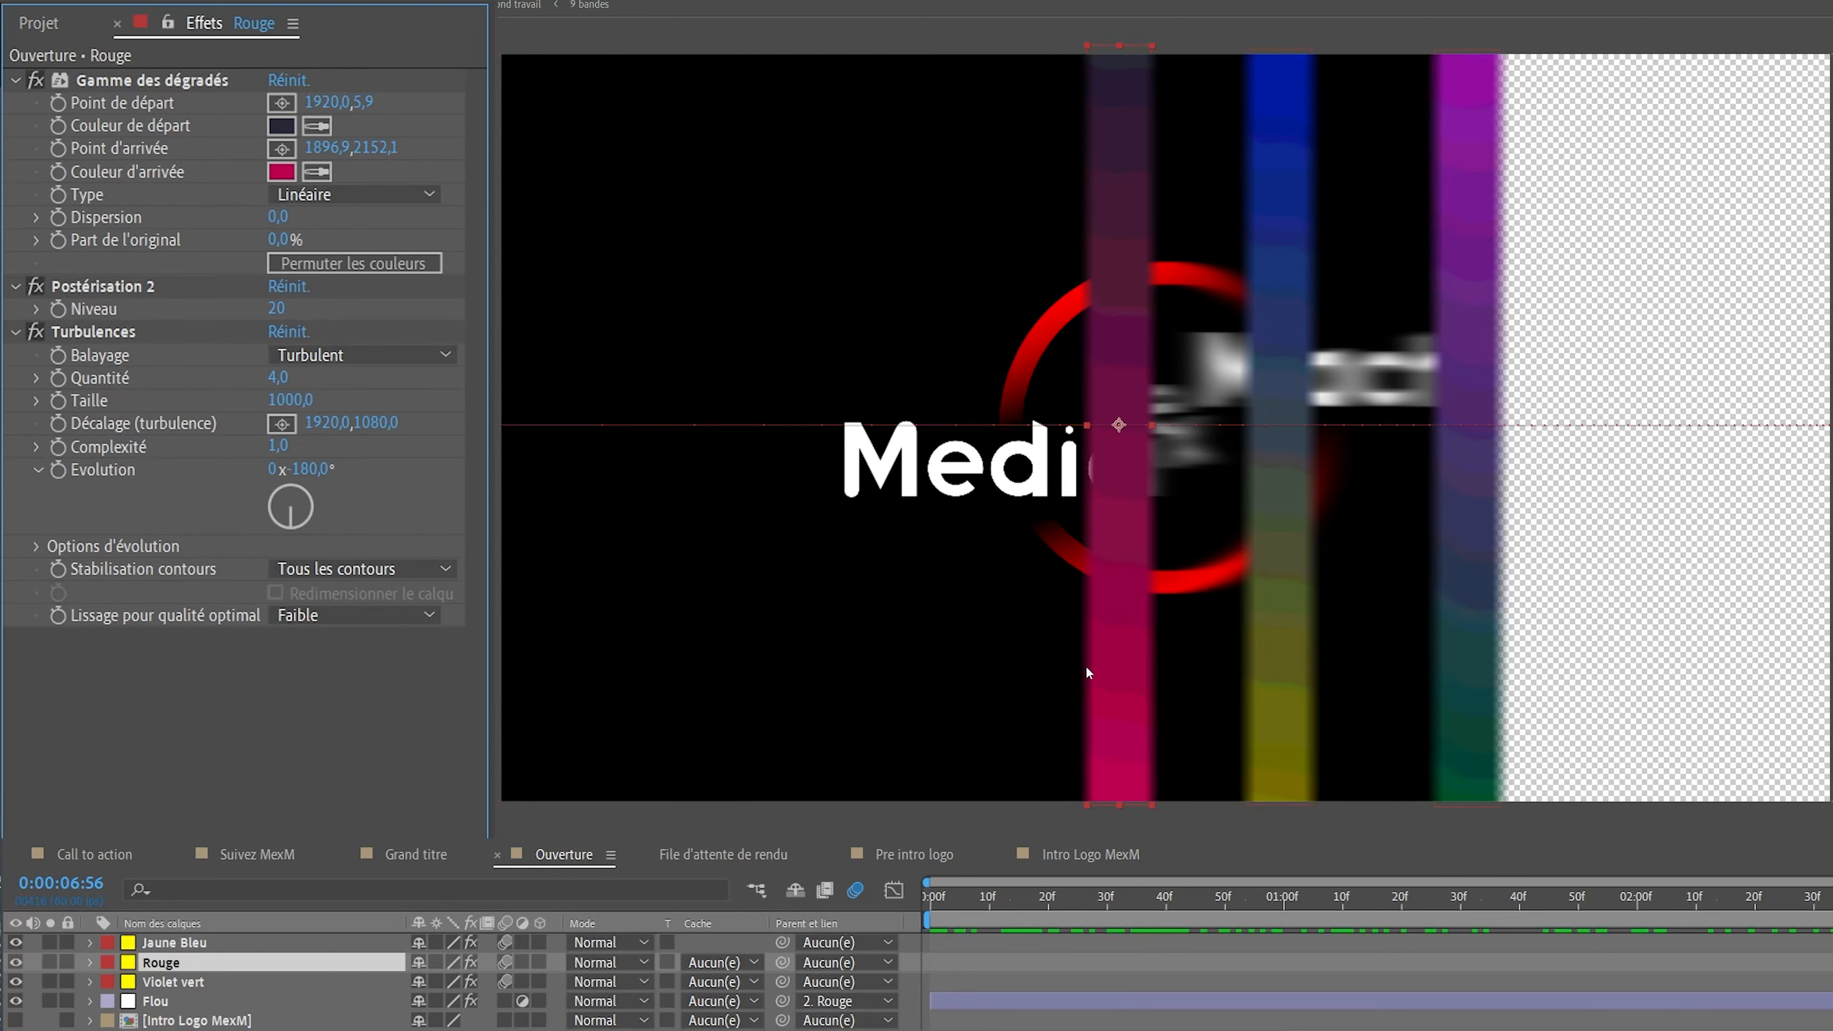
{"action": "key", "text": "space"}
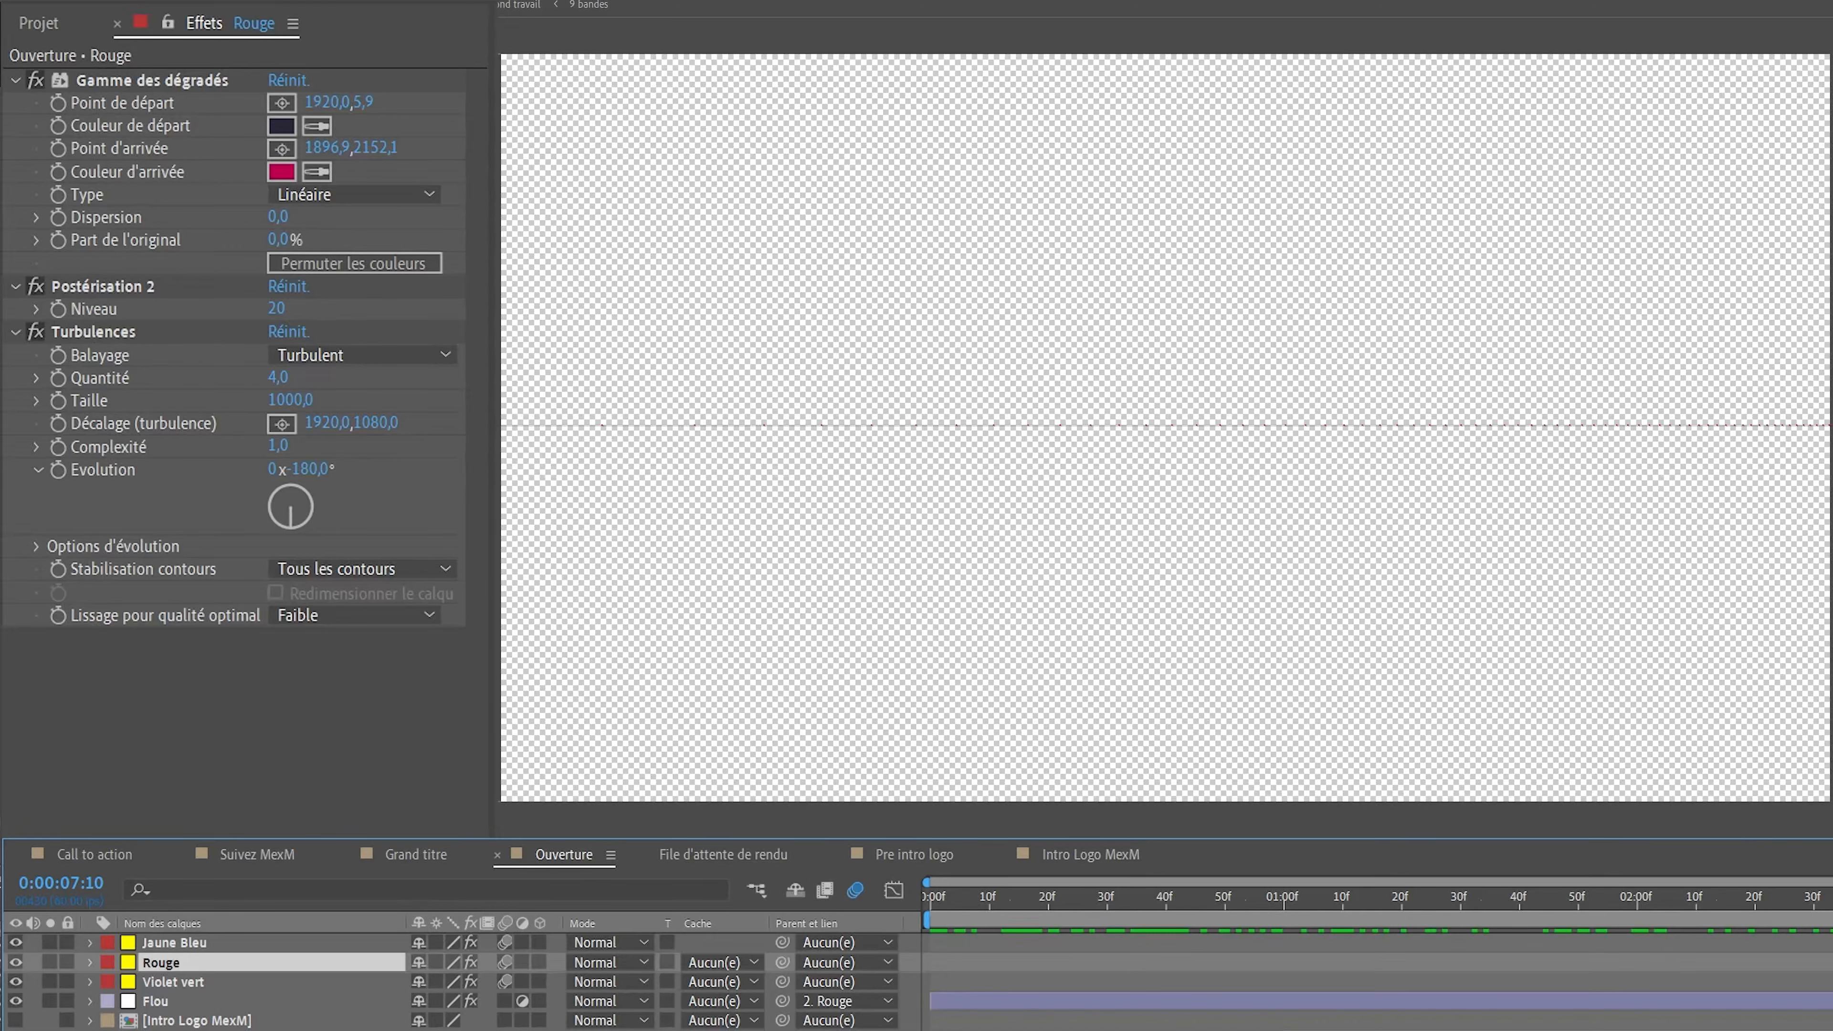
{"action": "left_click_drag", "start_coordinate": [1832, 897], "coordinate": [1831, 898]}
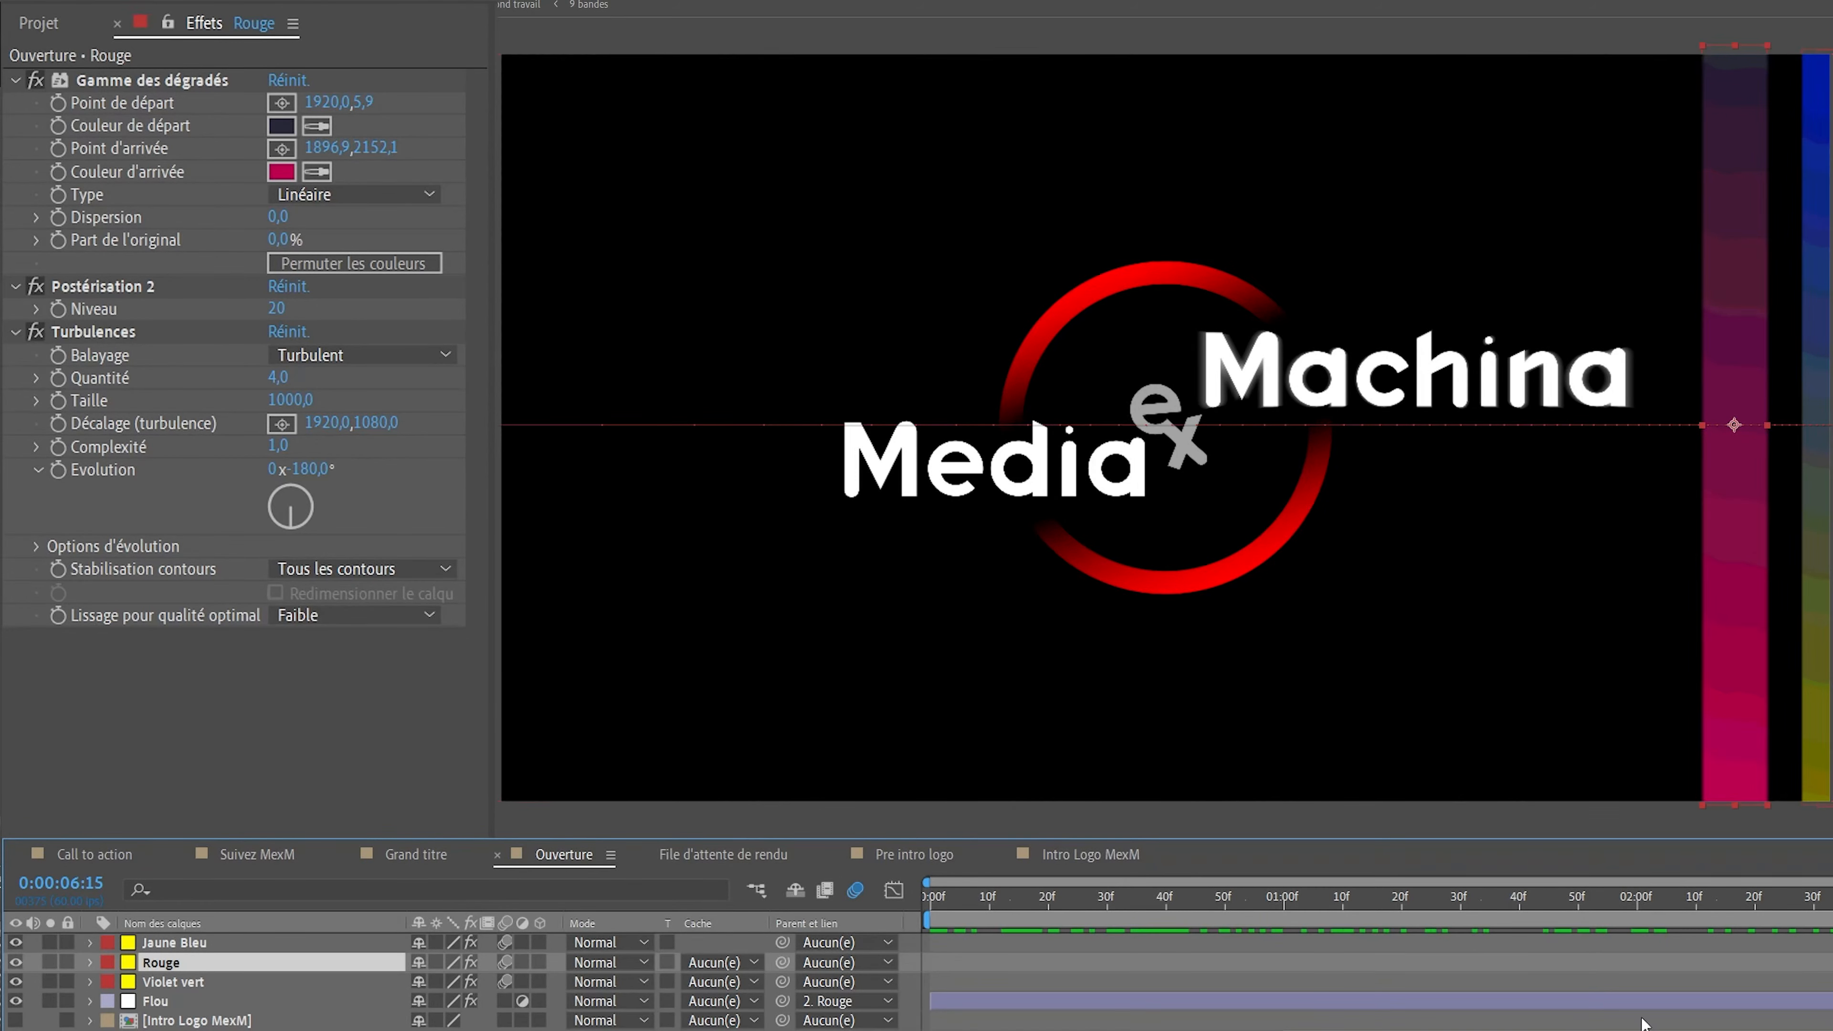
- Select the hidden upper Intro Logo MexM layer and scrub the Ouverture composition back to 0:00:03:28
{"action": "left_click", "coordinate": [135, 1021]}
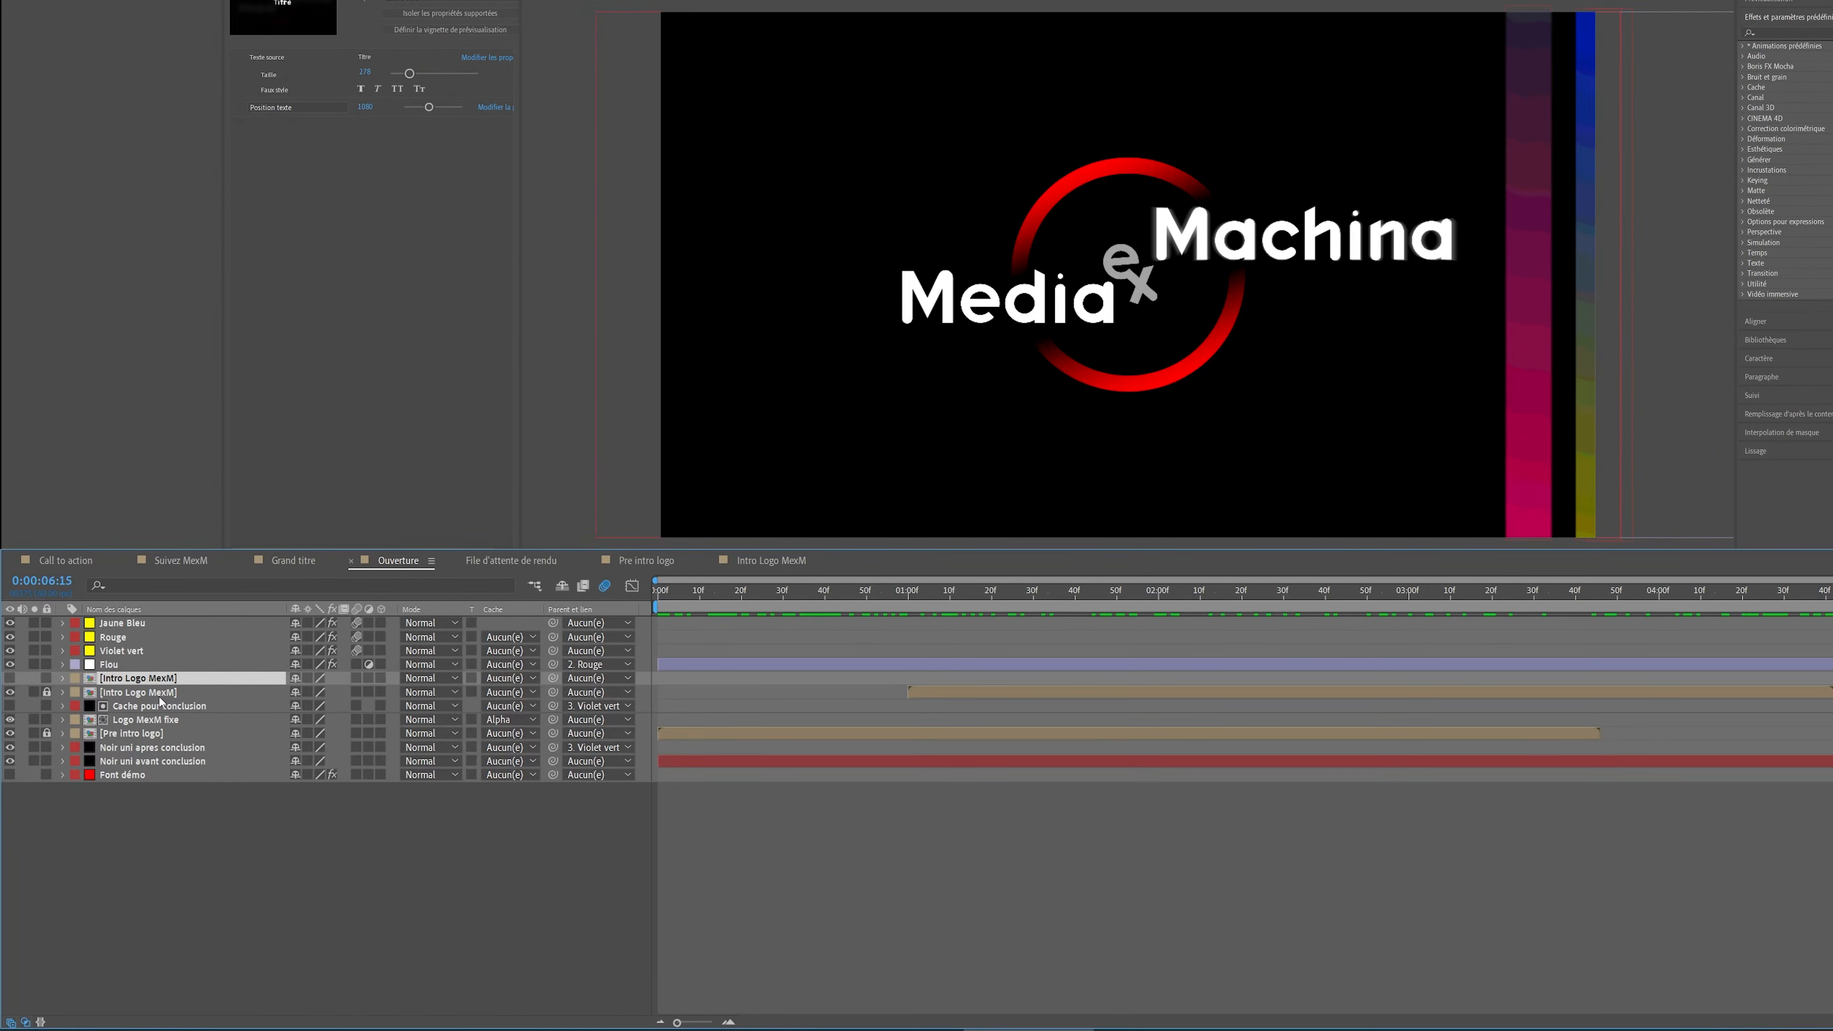
{"action": "left_click_drag", "start_coordinate": [1826, 605], "coordinate": [1827, 605]}
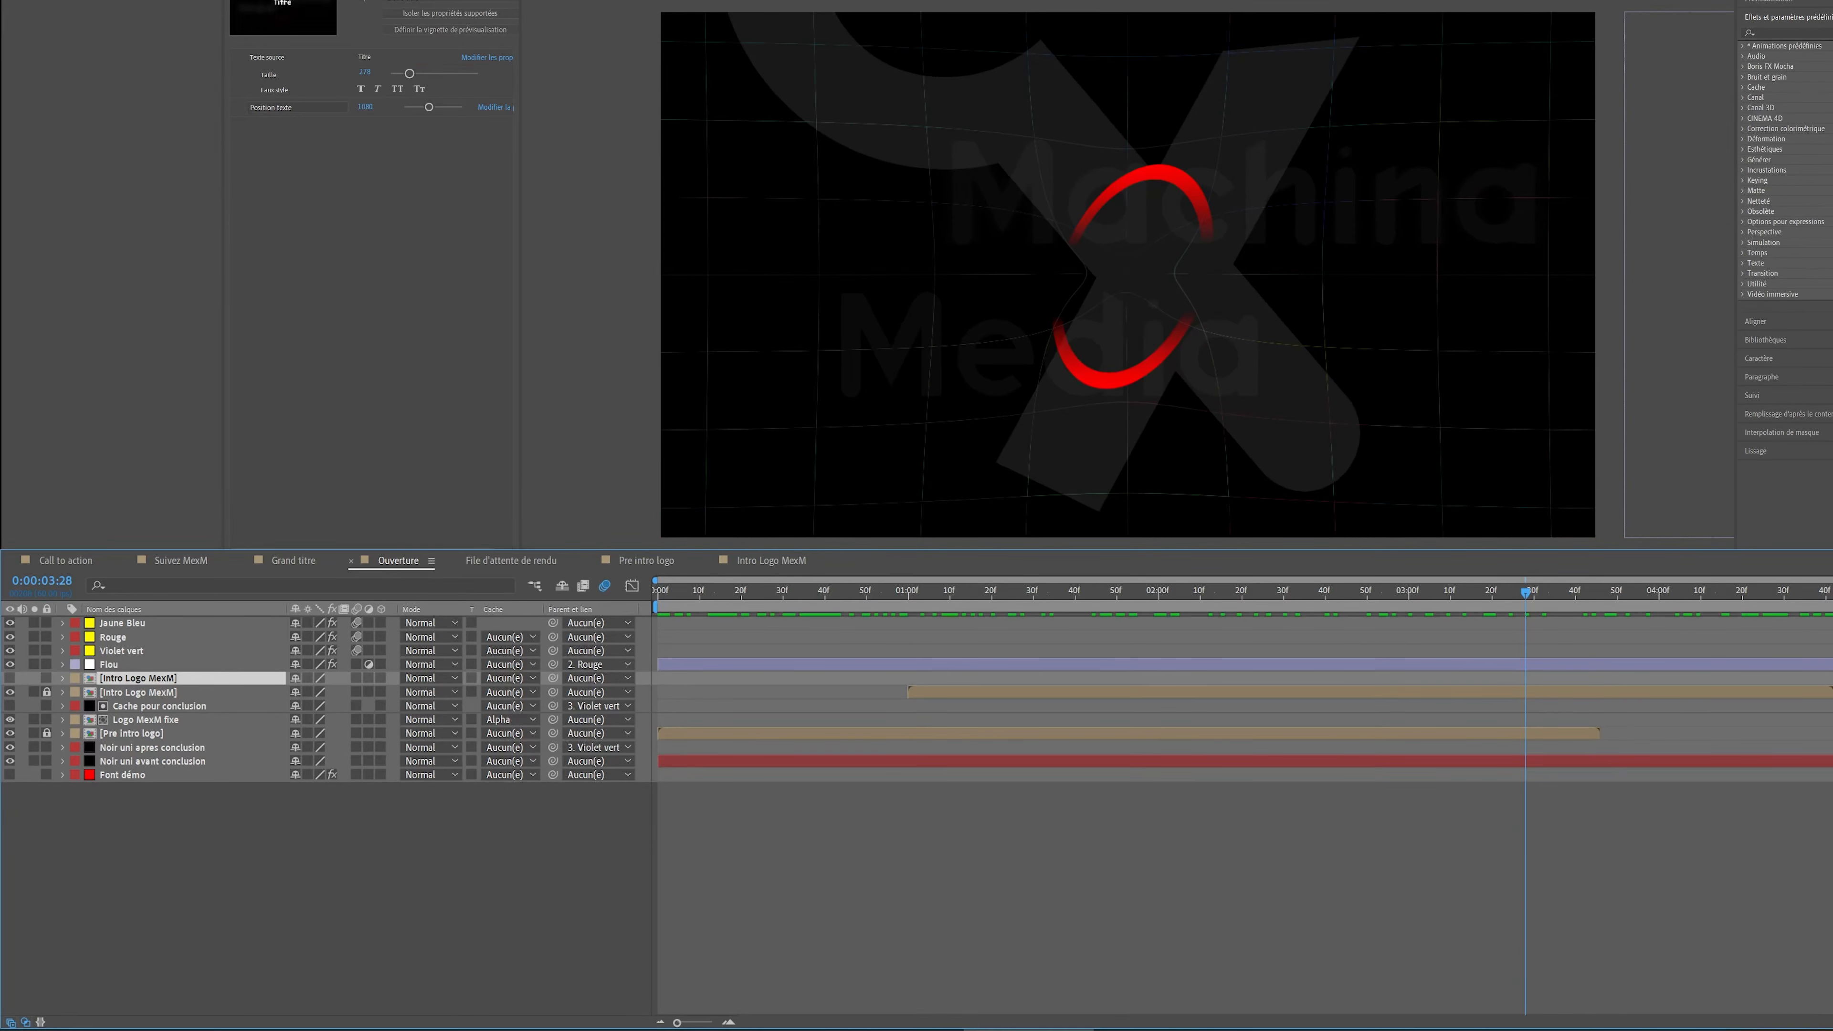
{"action": "key", "text": "ctrl+0"}
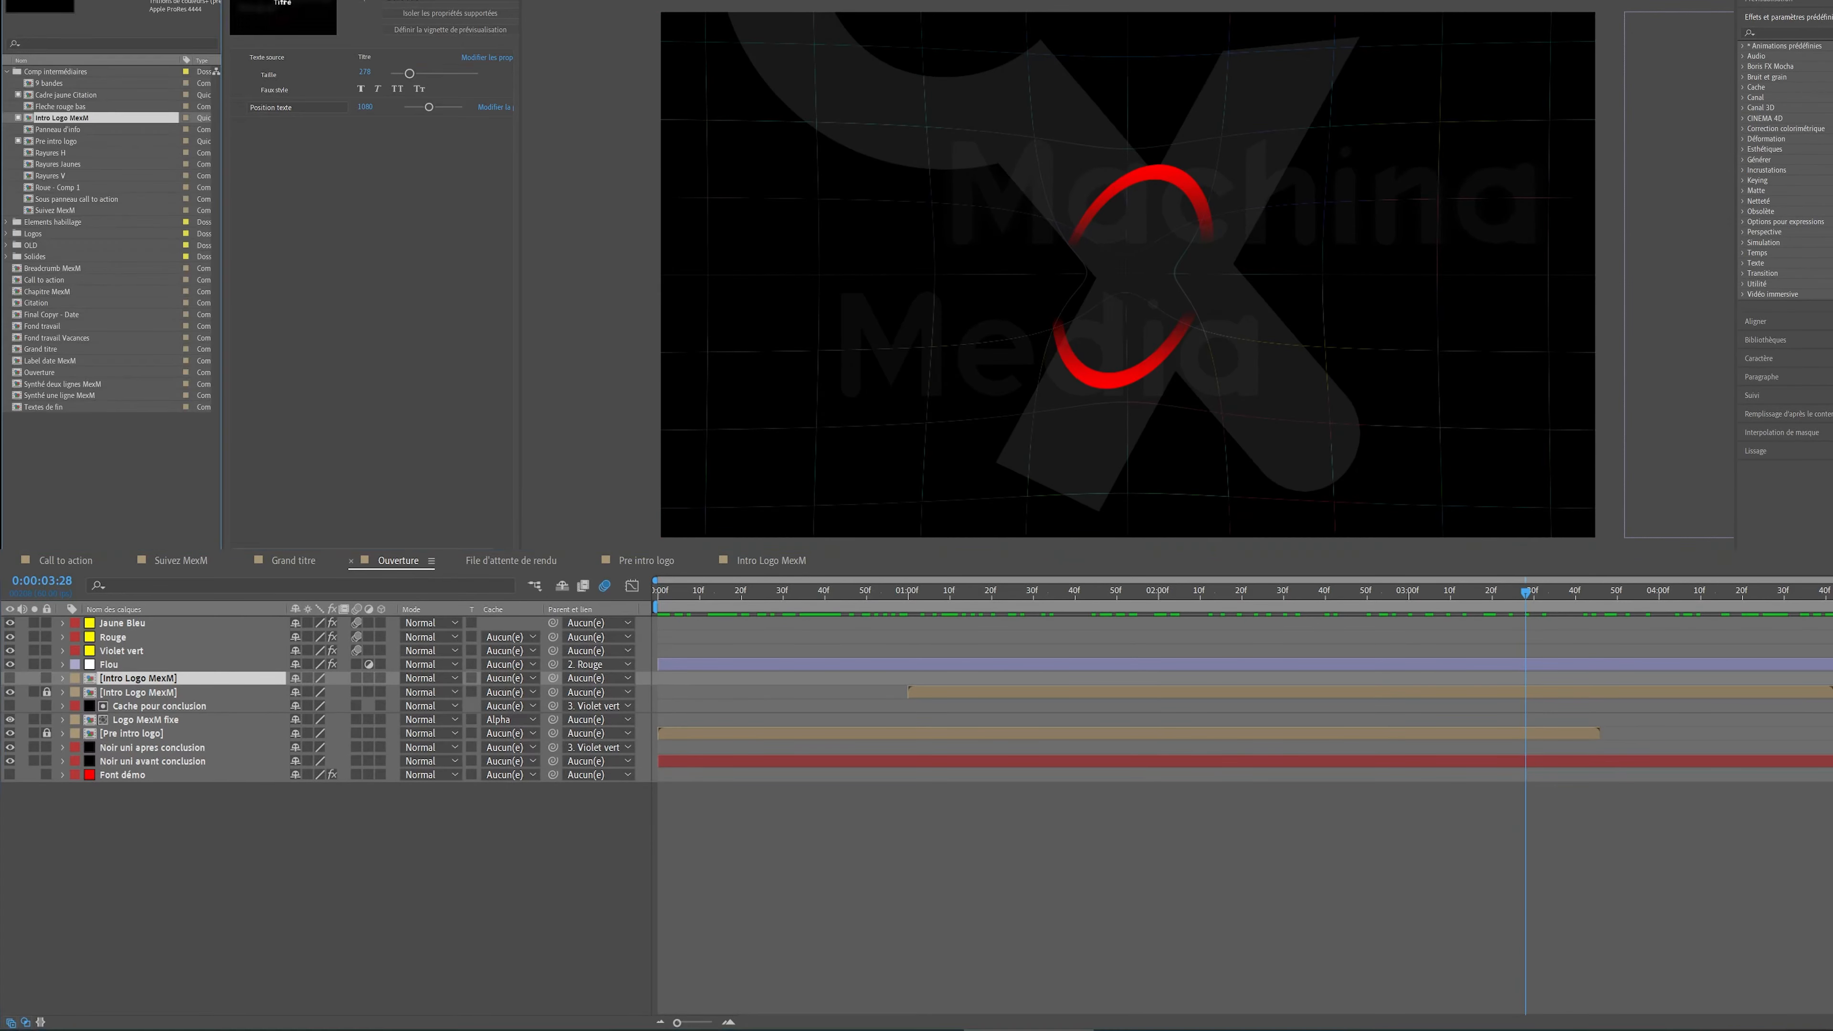
- Open the Grand titre composition, scrub through its animation and collapse the Grille 2 layer's properties
{"action": "left_click", "coordinate": [271, 568]}
{"action": "left_click_drag", "start_coordinate": [798, 605], "coordinate": [1416, 628]}
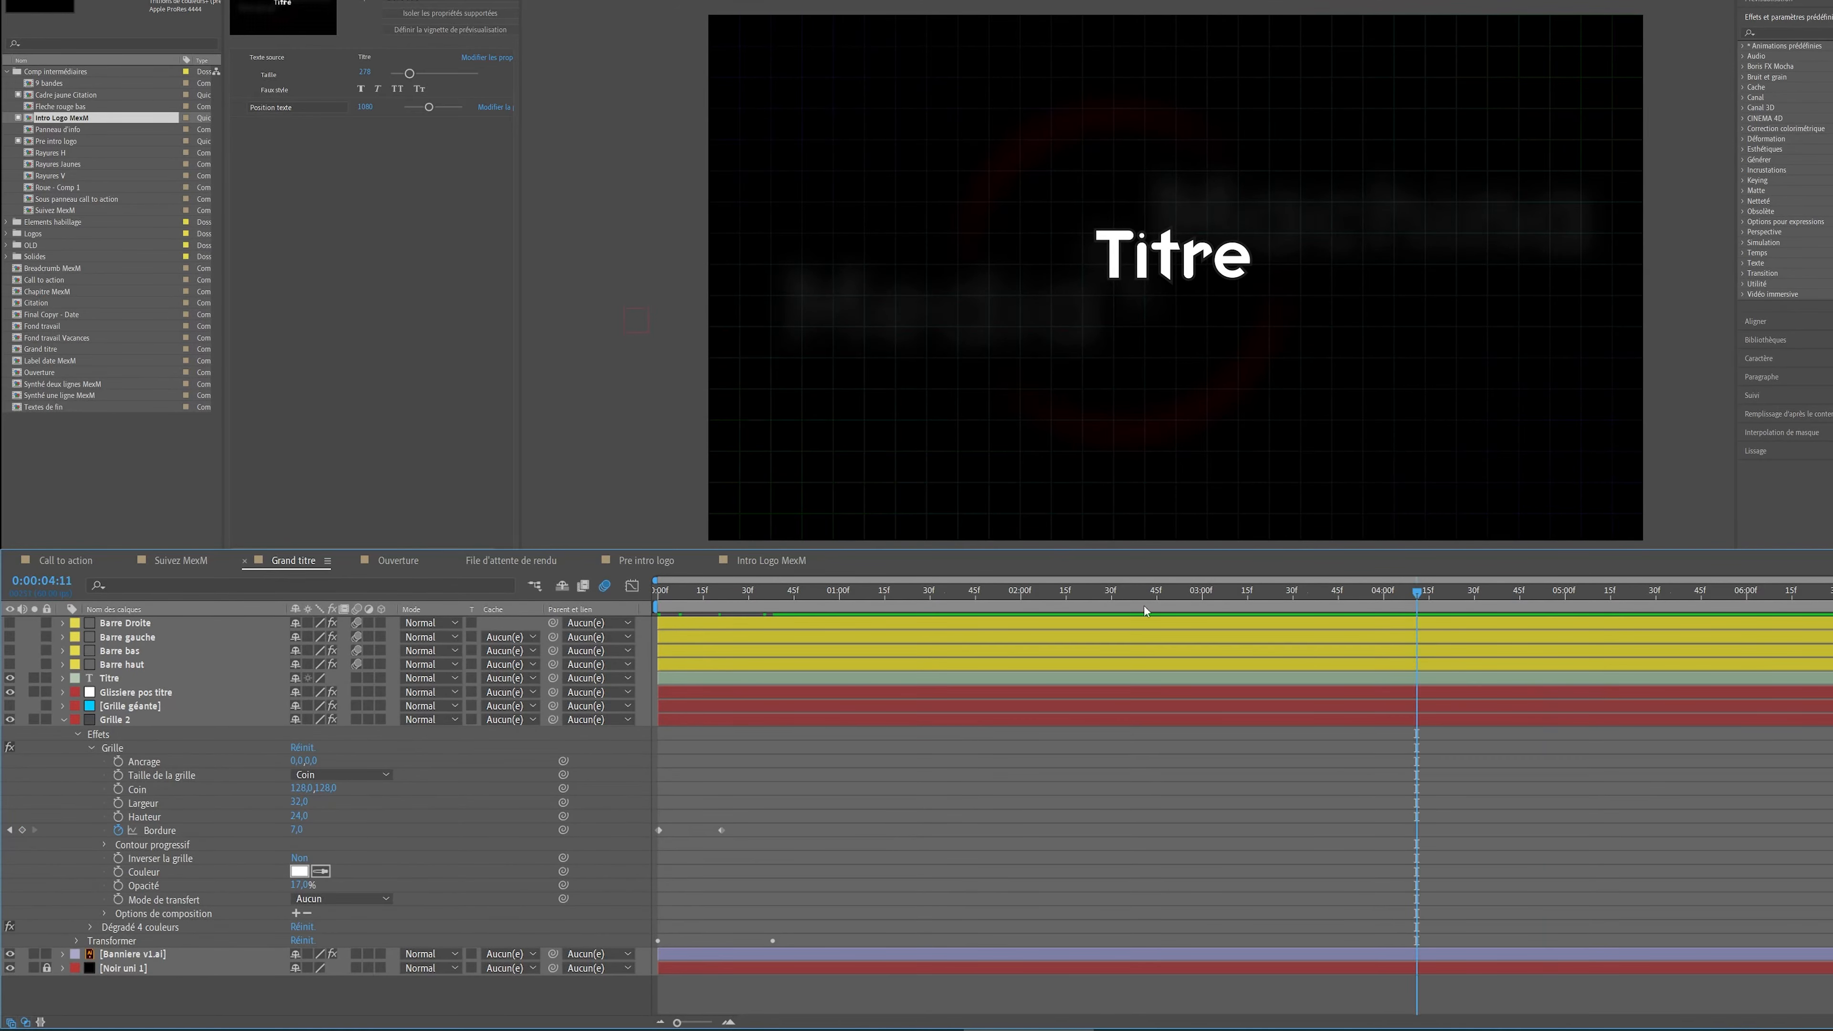
{"action": "left_click", "coordinate": [62, 720]}
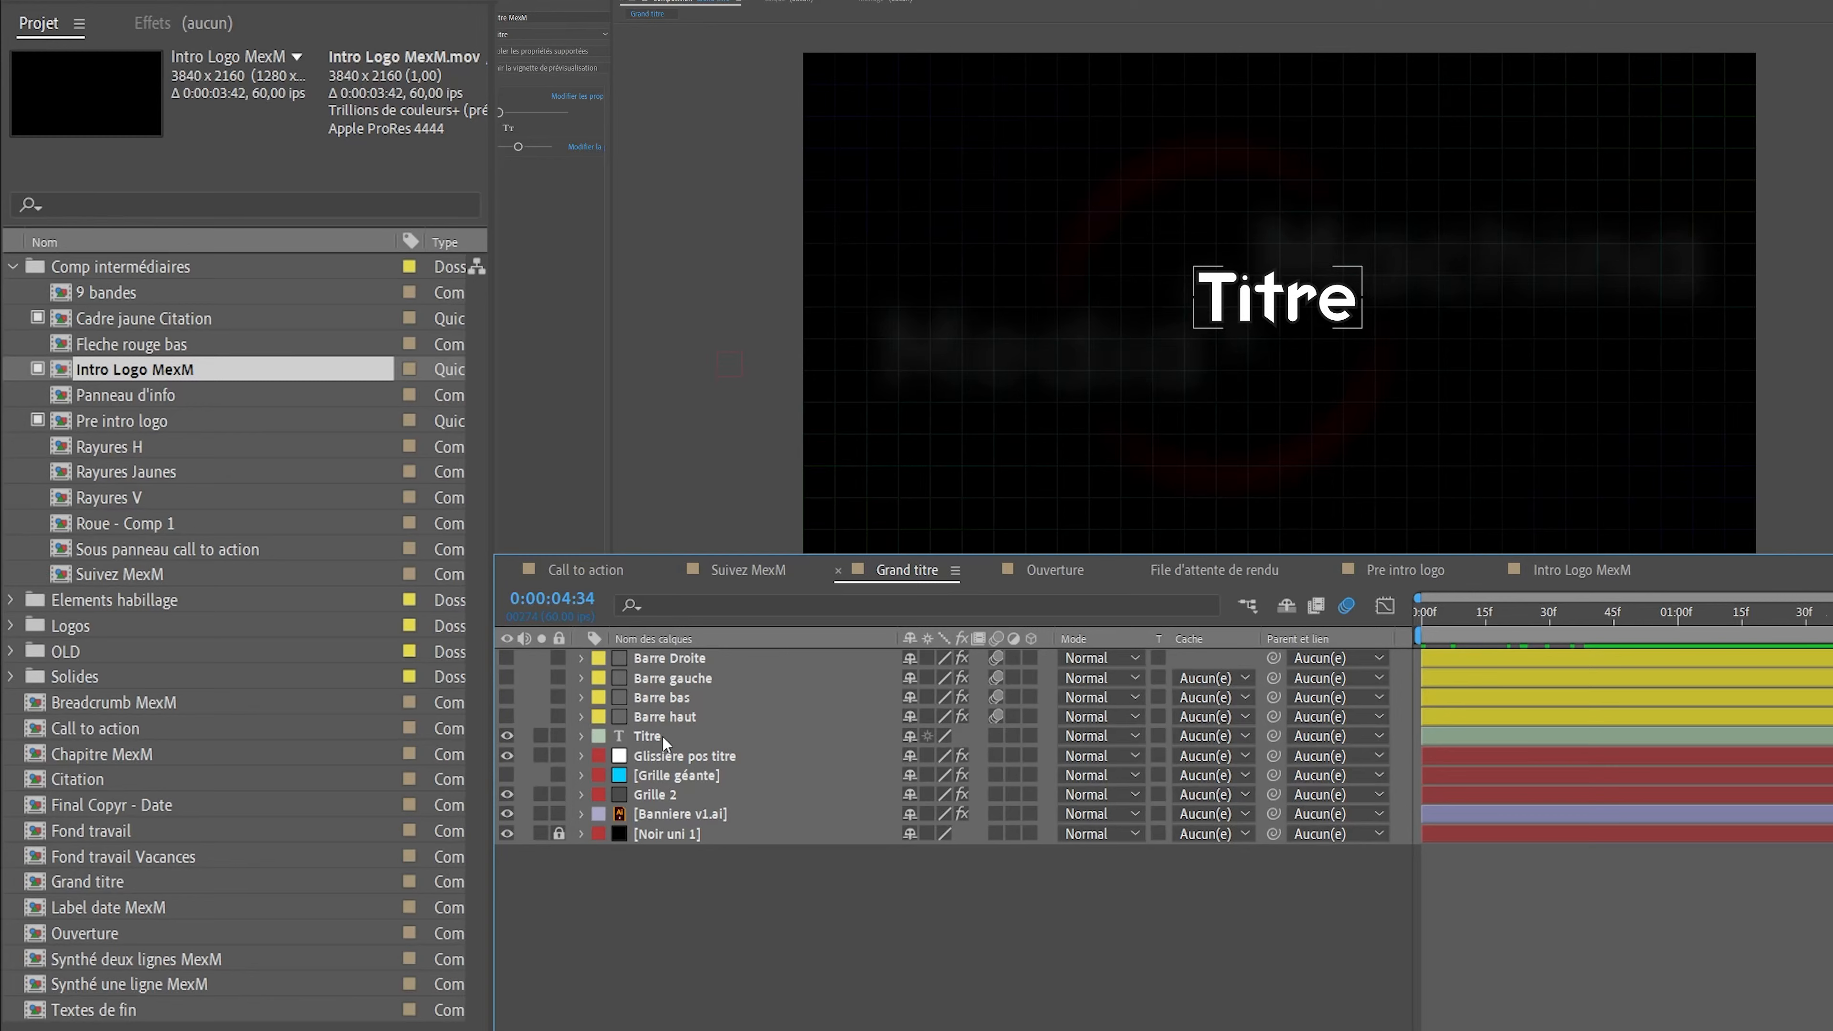
- Check the Titre text layer in the title animation at frame 23 by hiding and showing it again
{"action": "left_click_drag", "start_coordinate": [1633, 620], "coordinate": [1520, 639]}
{"action": "left_click", "coordinate": [653, 736]}
{"action": "left_click", "coordinate": [508, 736]}
{"action": "left_click", "coordinate": [507, 735]}
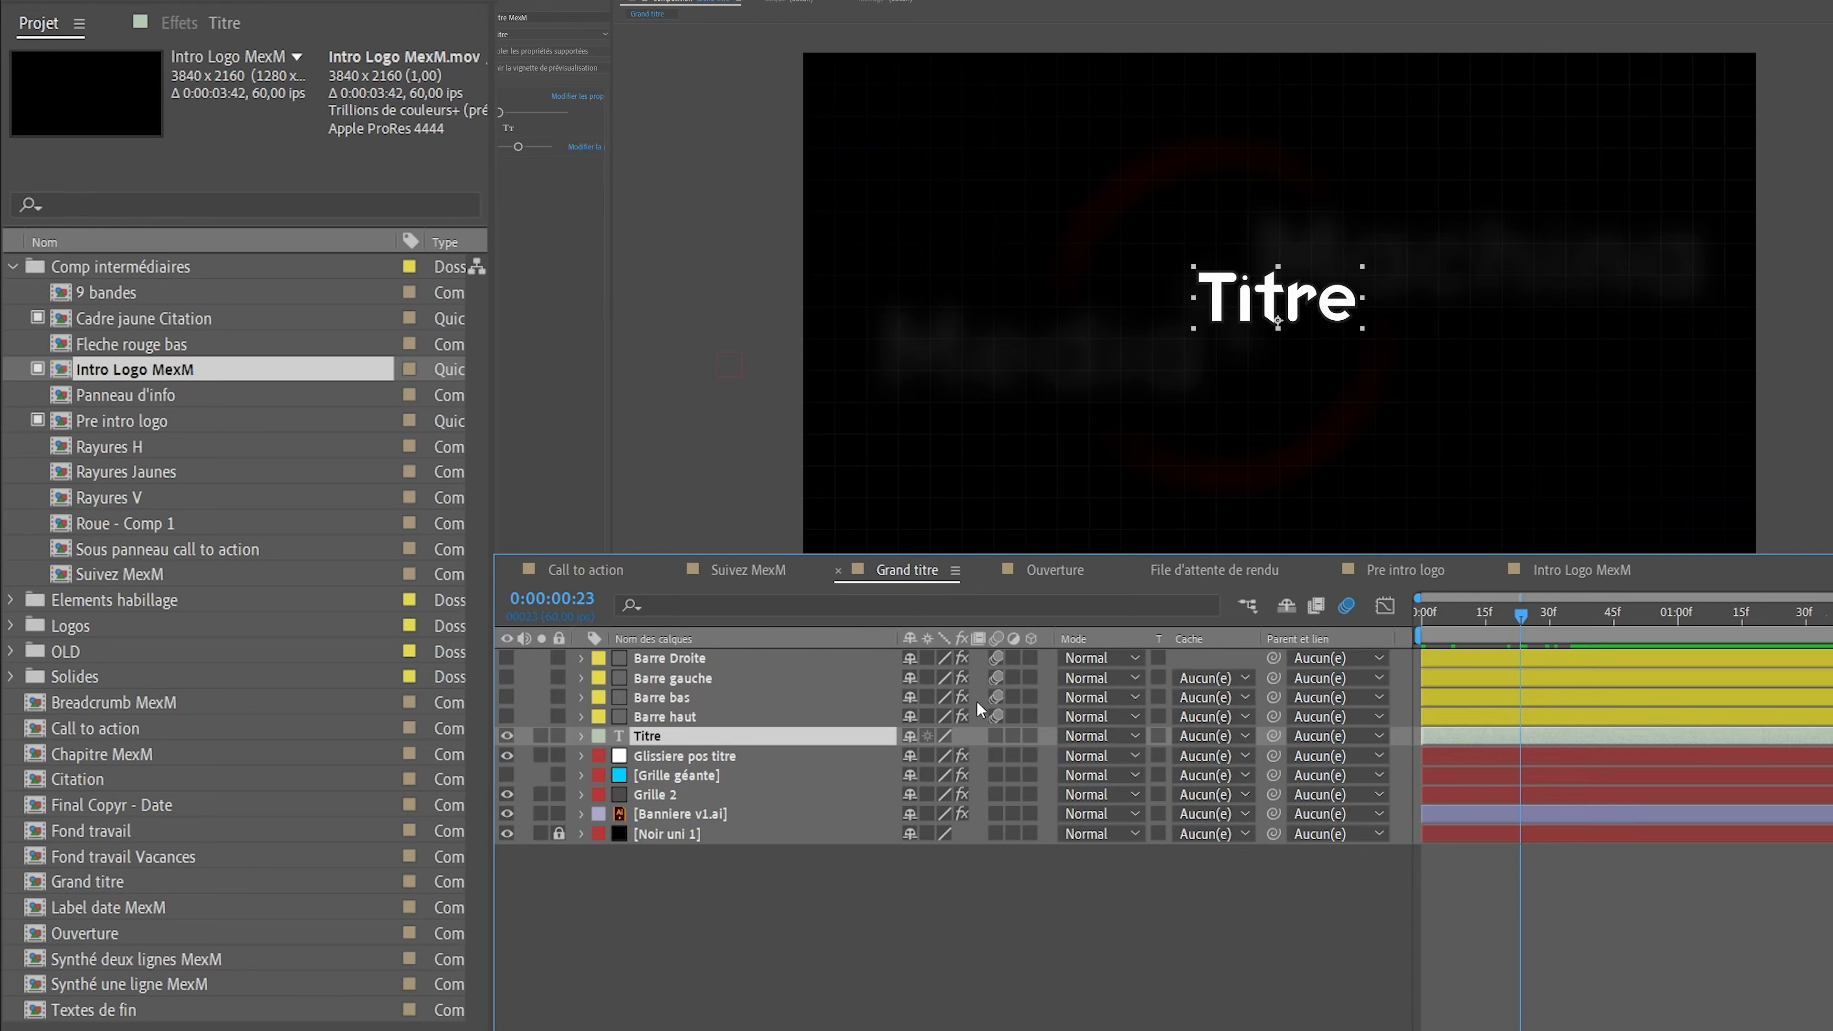
{"action": "left_click", "coordinate": [1832, 614]}
- Open the Breadcrumb MexM and Citation compositions, and scrub through the Citation frame with its empty text layer selected
{"action": "double_click", "coordinate": [64, 702]}
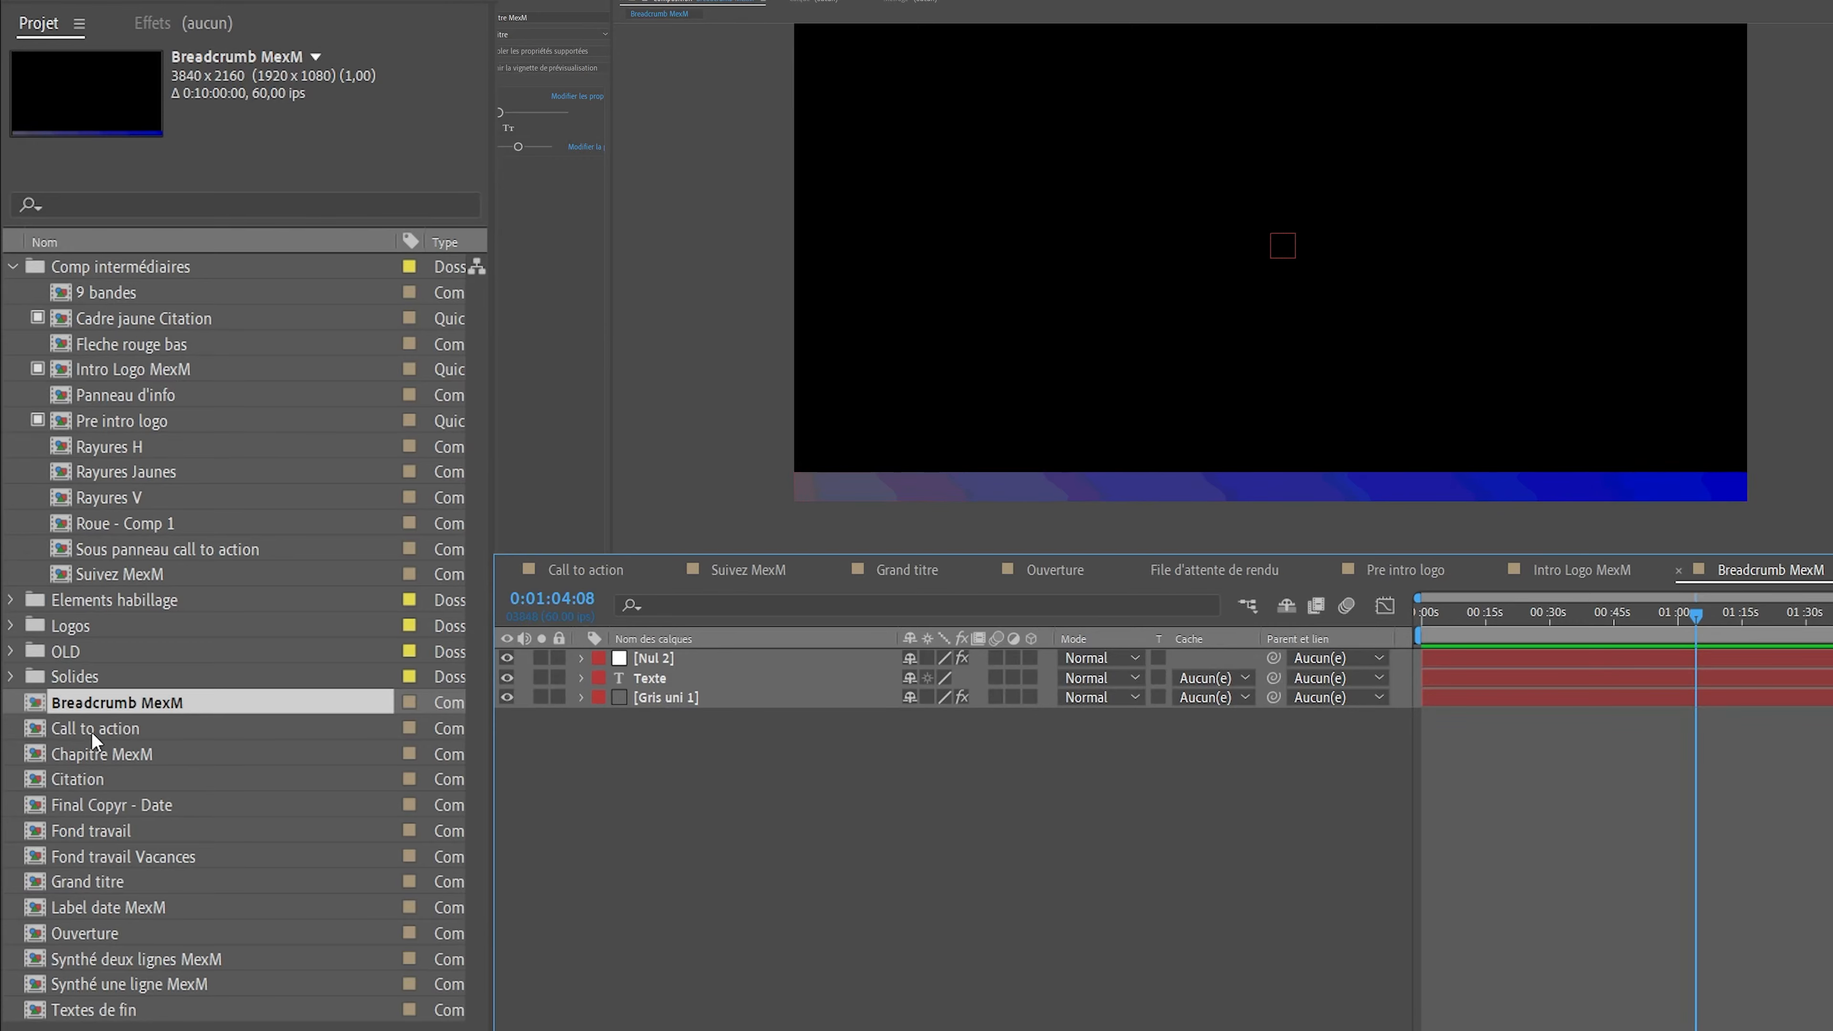
{"action": "double_click", "coordinate": [96, 785]}
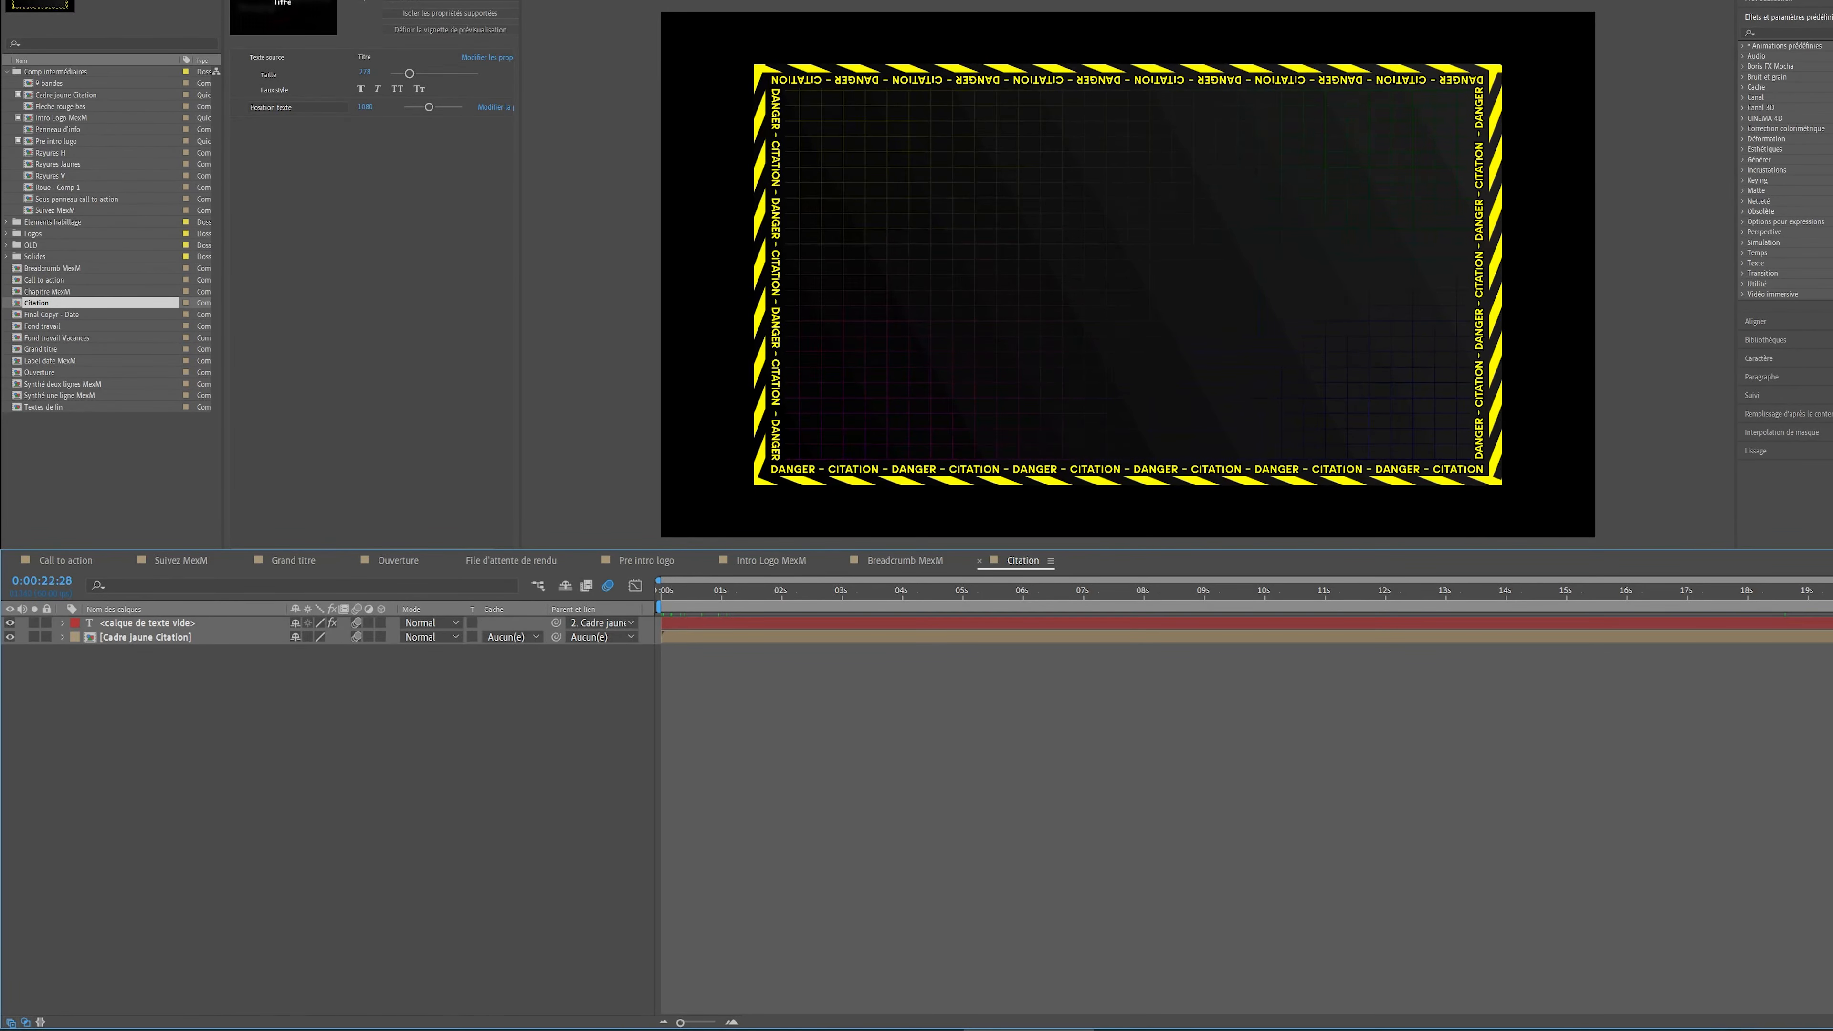
{"action": "left_click_drag", "start_coordinate": [1747, 599], "coordinate": [1079, 610]}
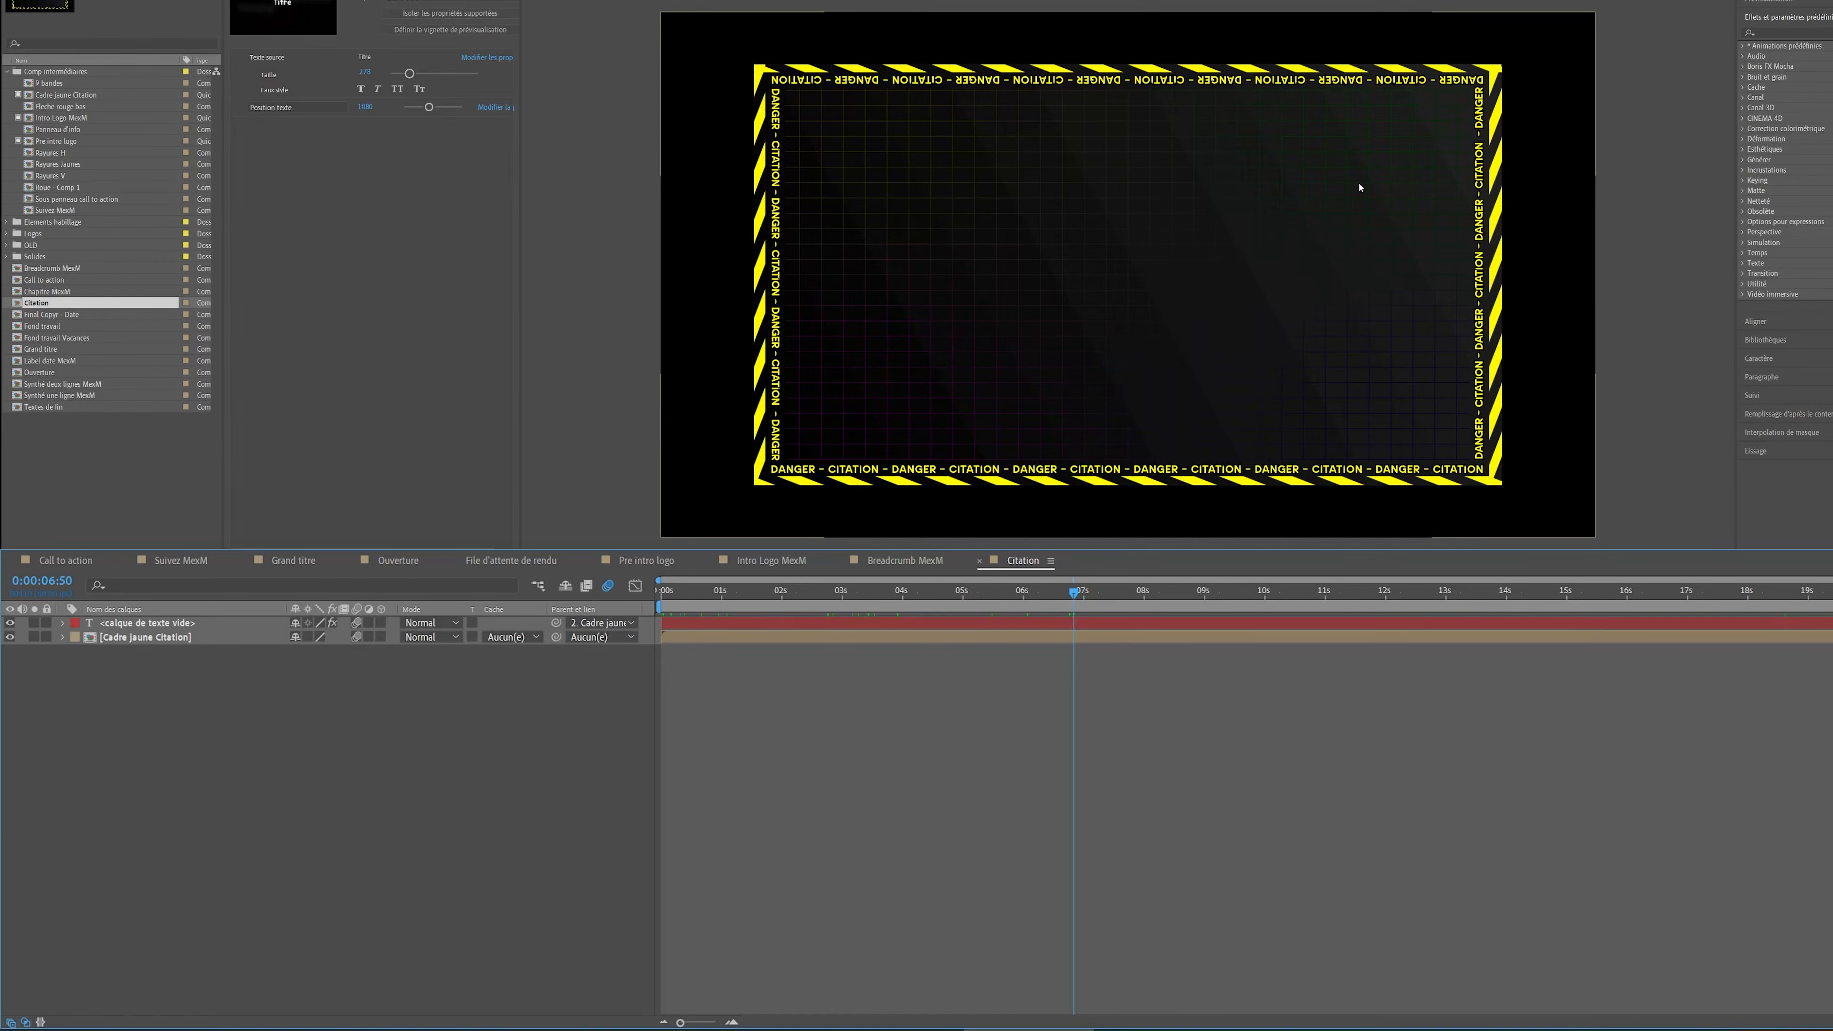
{"action": "left_click_drag", "start_coordinate": [985, 593], "coordinate": [1218, 592]}
{"action": "left_click", "coordinate": [153, 625]}
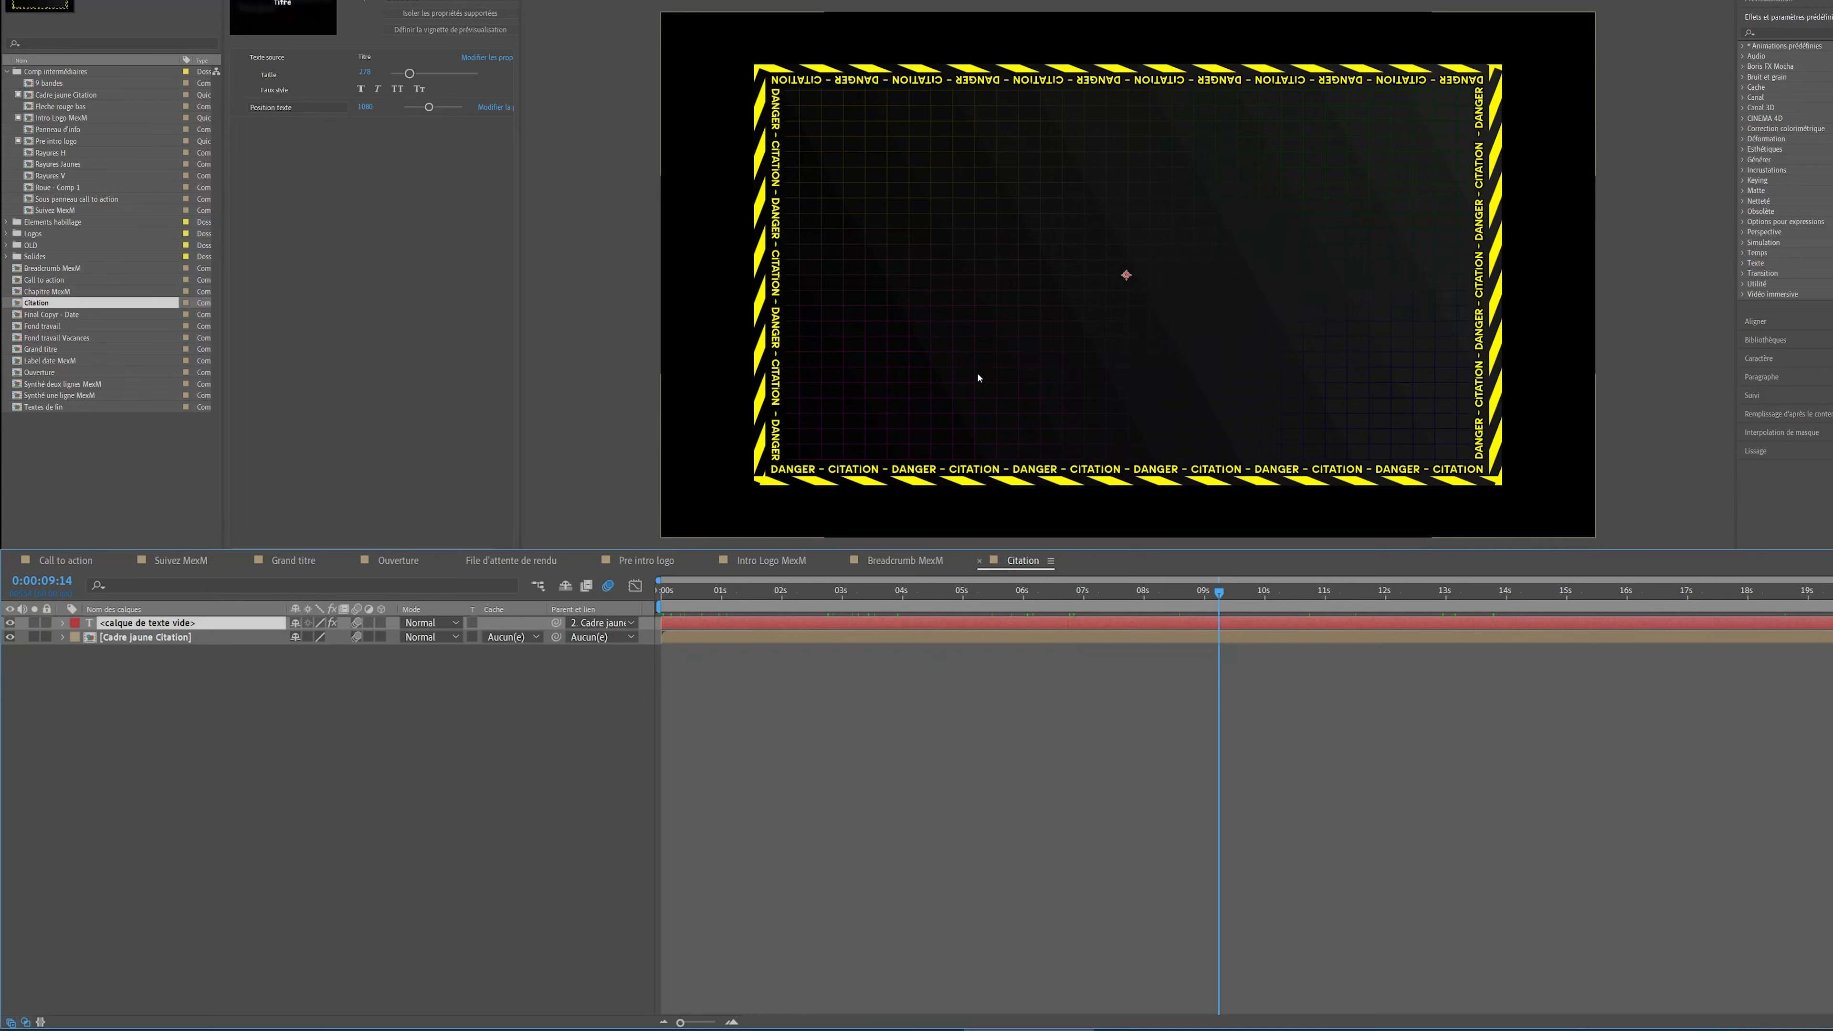
- Open the nested Cadre jaune Citation composition and play and scrub through the yellow frame's animation from its start
{"action": "left_click", "coordinate": [136, 639]}
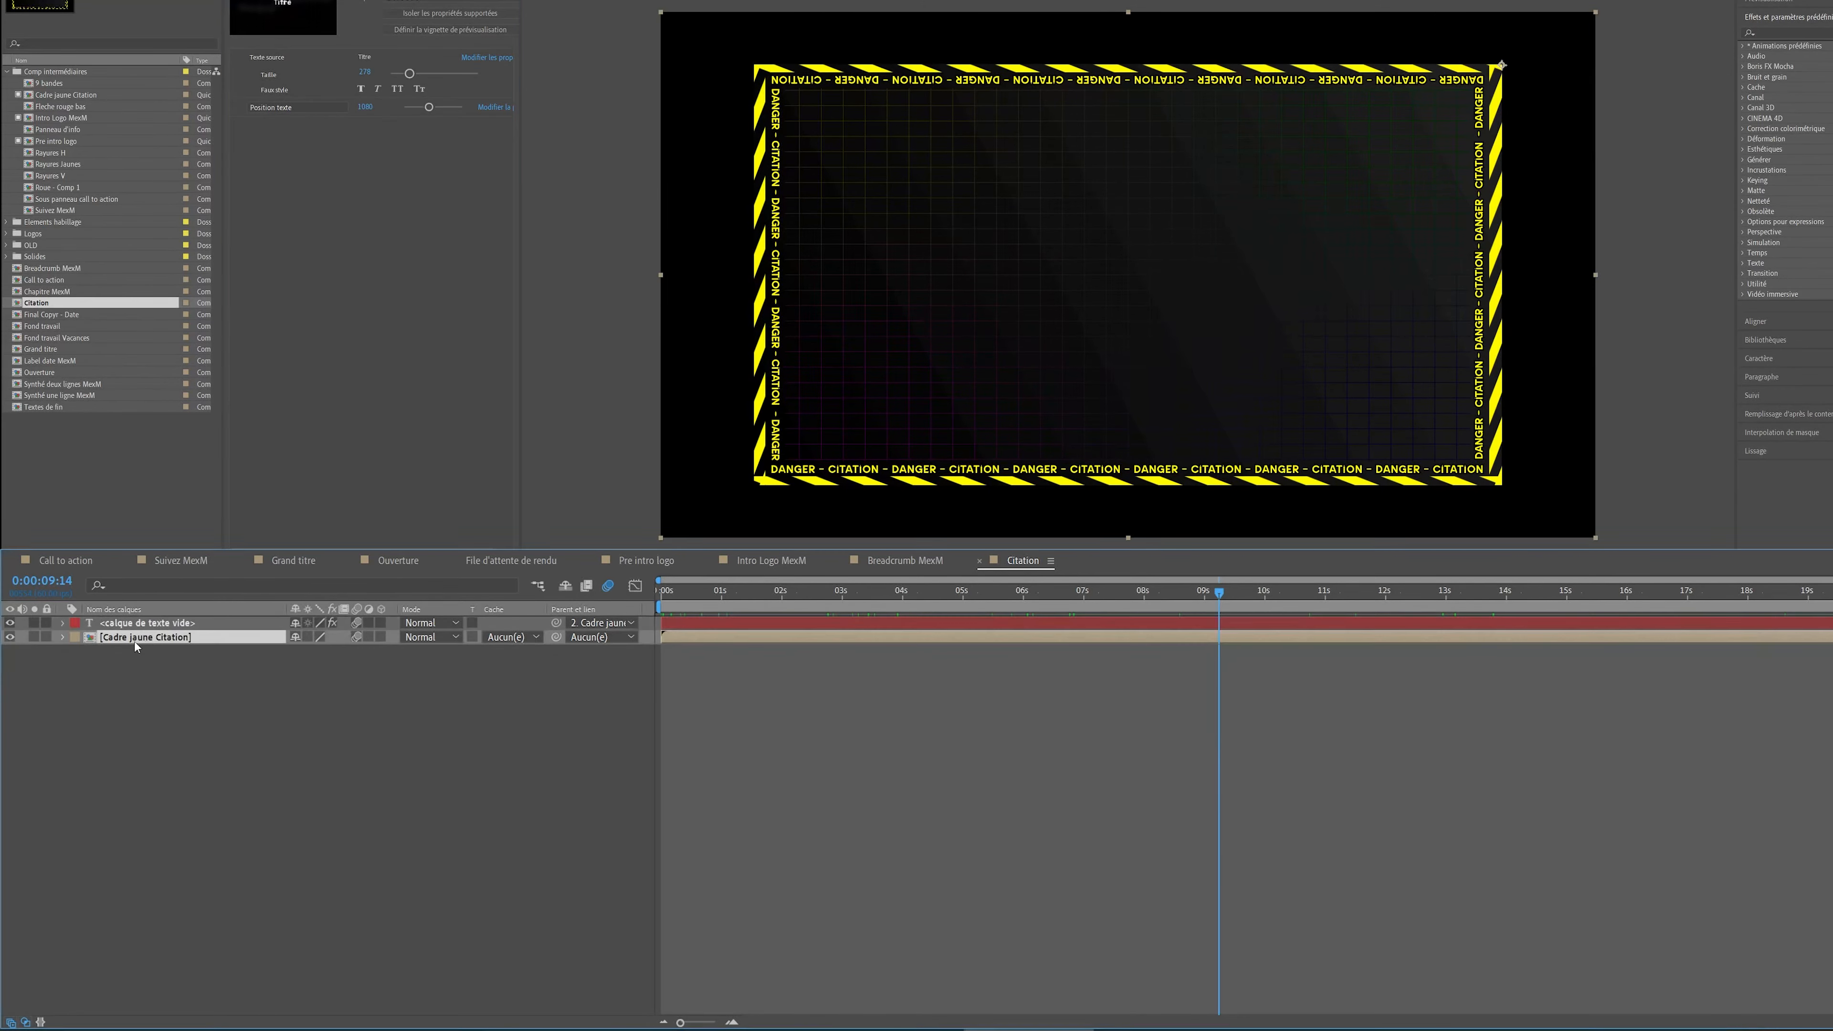
{"action": "double_click", "coordinate": [136, 639]}
{"action": "left_click_drag", "start_coordinate": [776, 597], "coordinate": [662, 597]}
{"action": "key", "text": "space"}
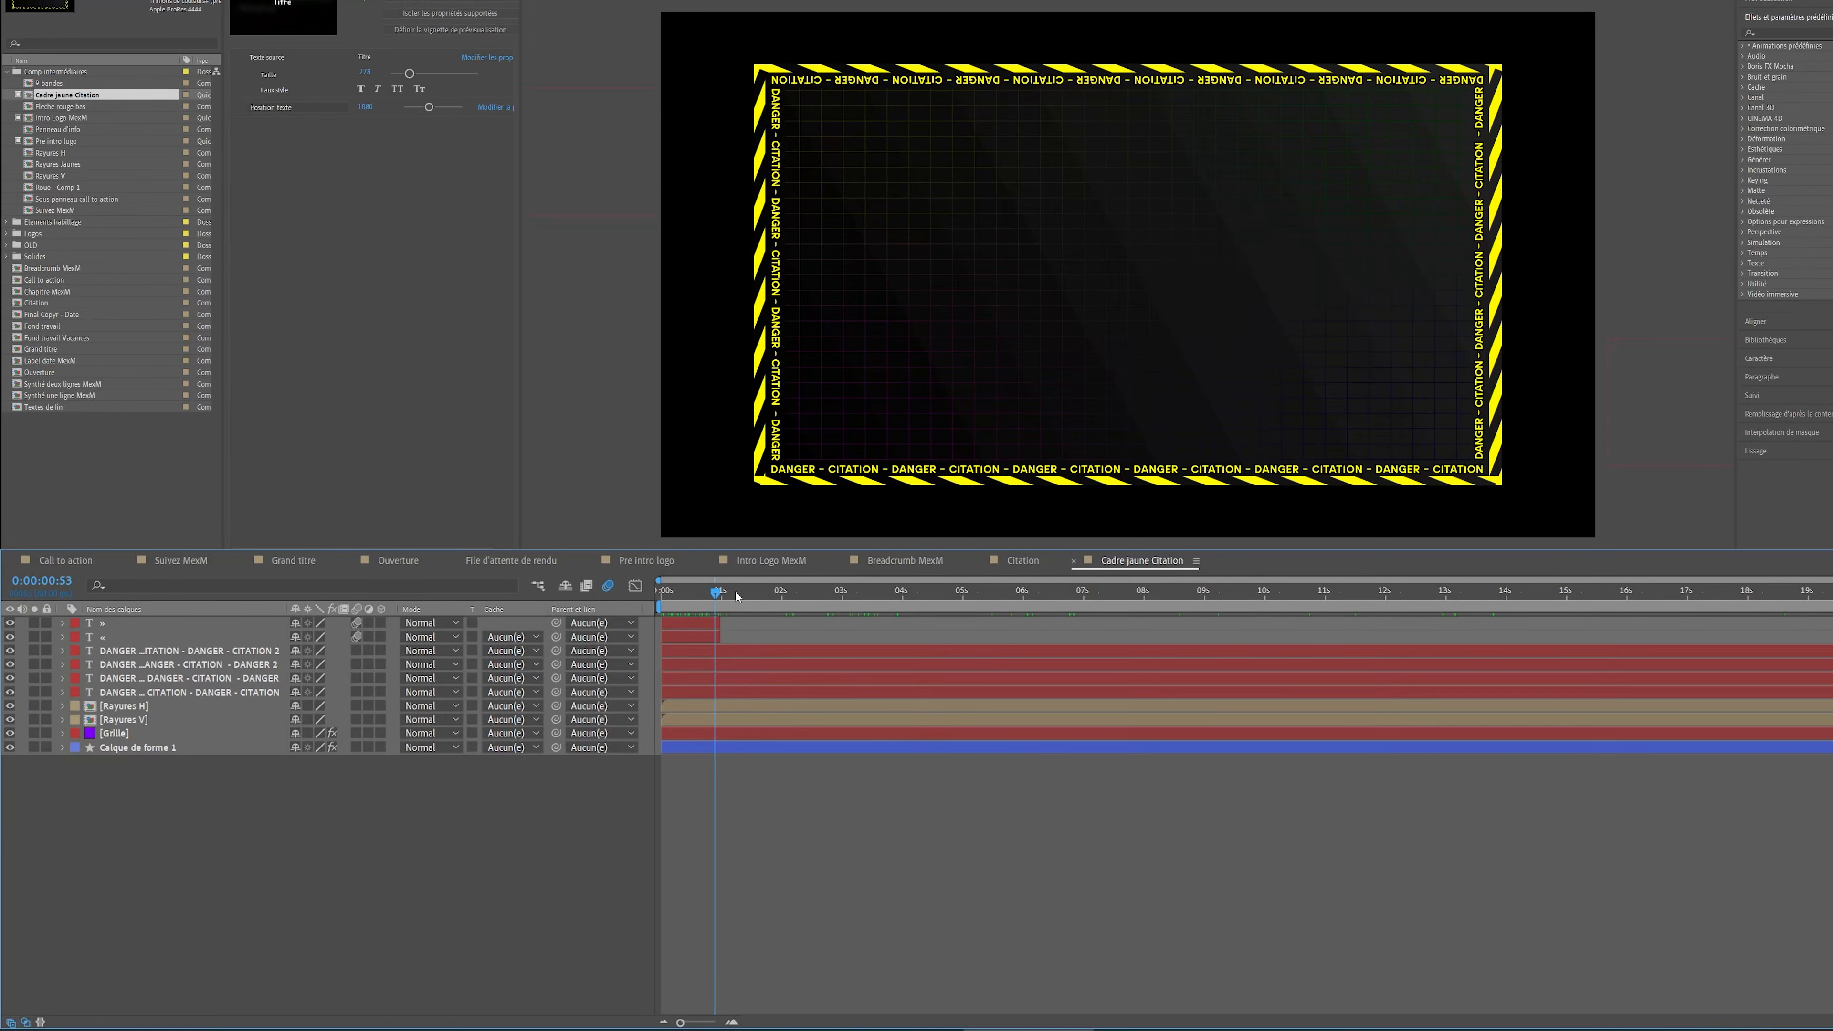
{"action": "left_click_drag", "start_coordinate": [1451, 594], "coordinate": [1199, 592]}
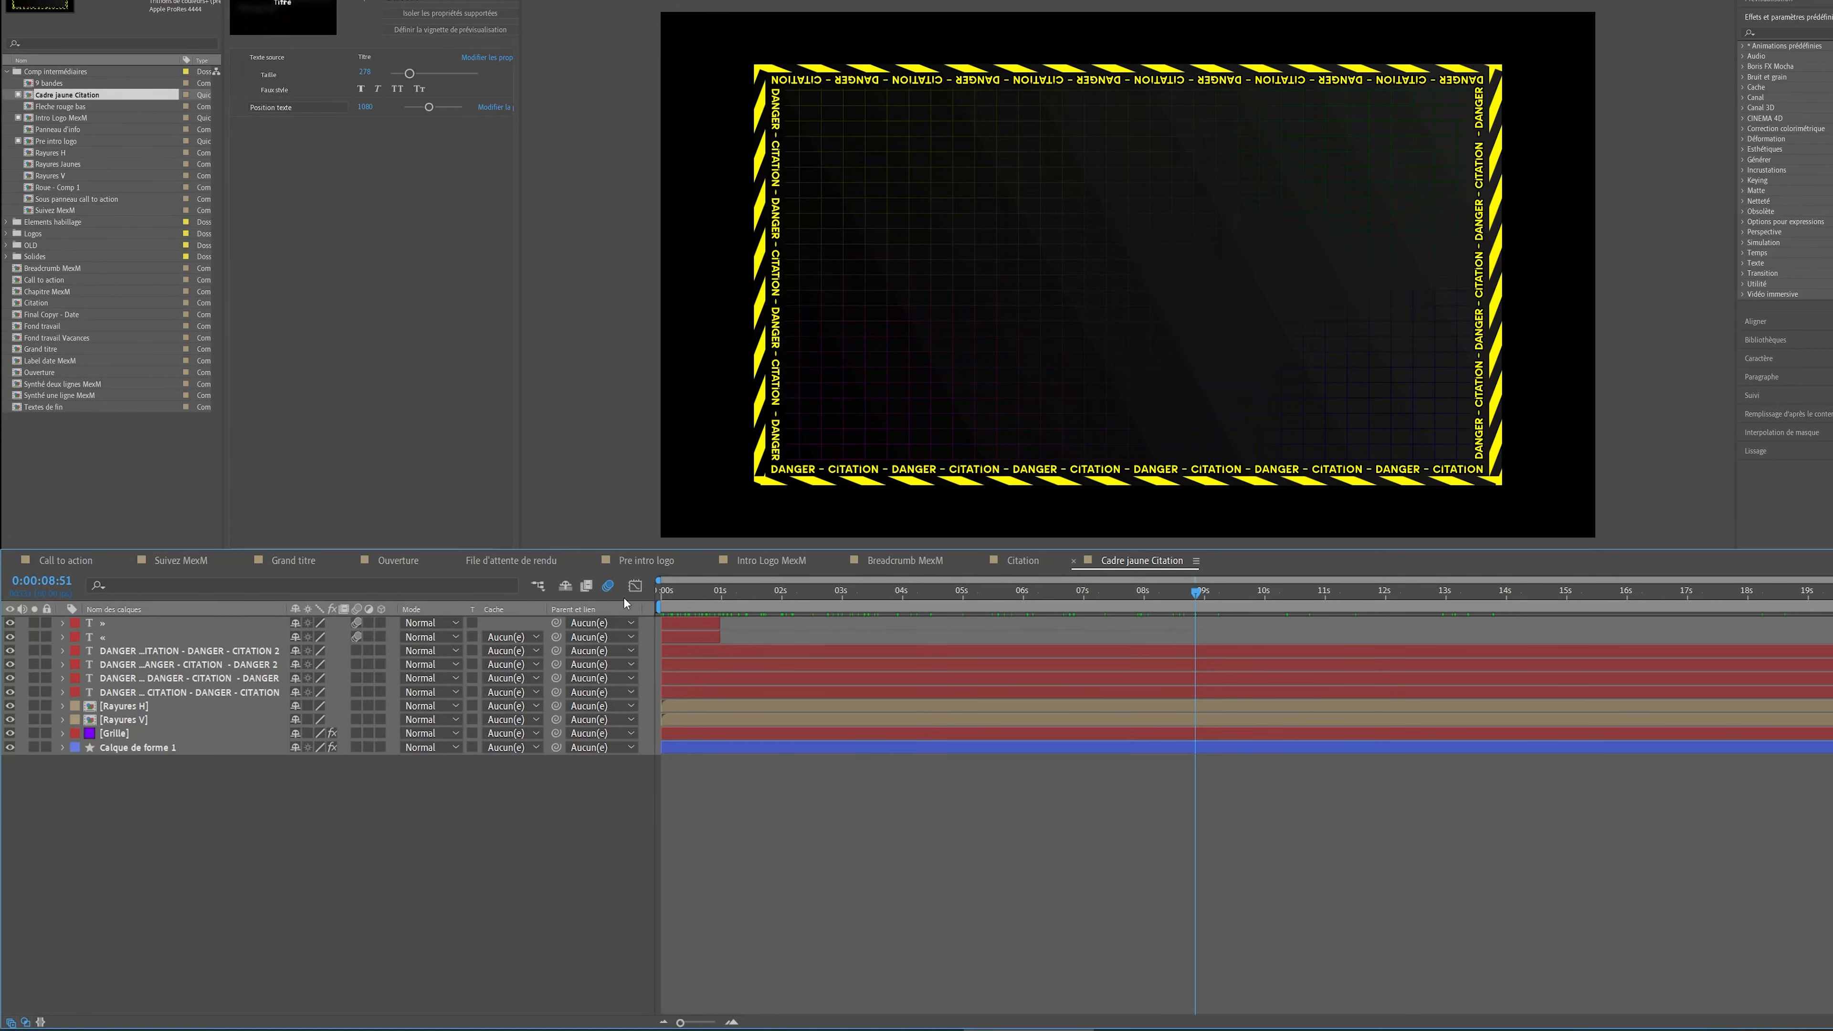
- Examine the Rayures H composition and its nested Rayures Jaunes stripe animation, and return to Cadre jaune Citation
{"action": "double_click", "coordinate": [118, 707]}
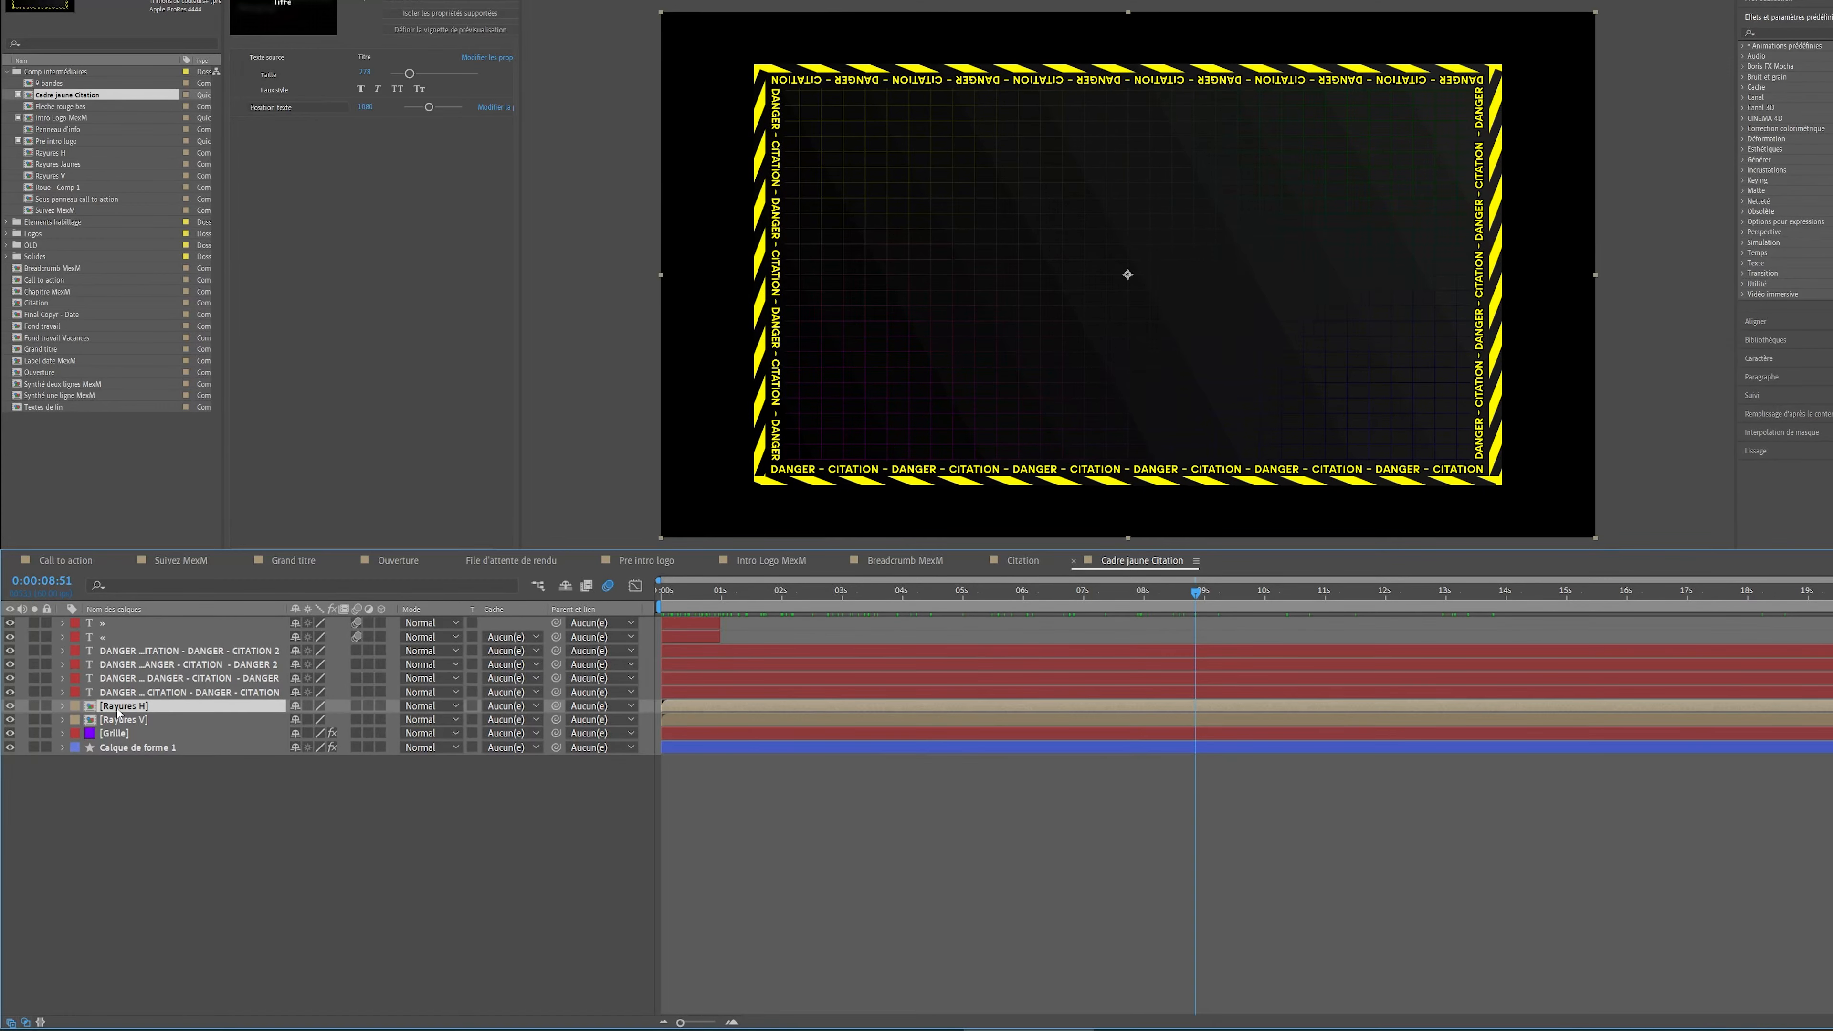
{"action": "key", "text": "space"}
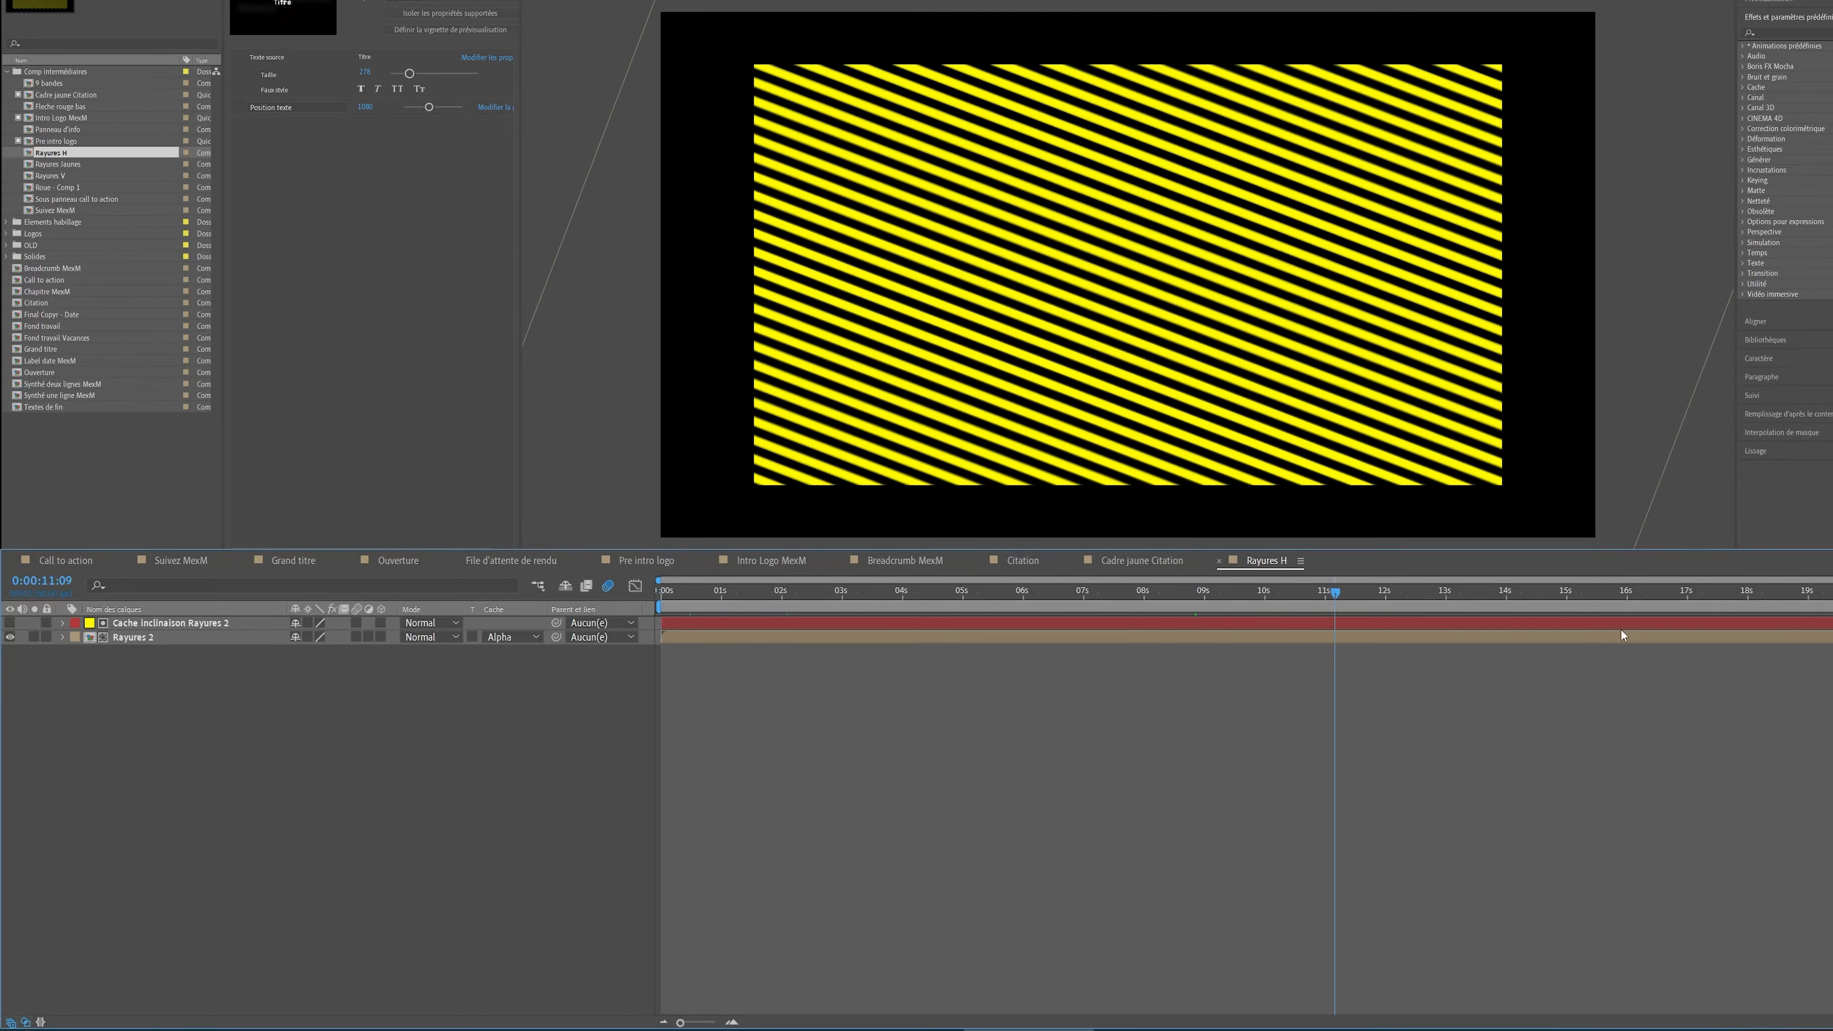
{"action": "double_click", "coordinate": [134, 637]}
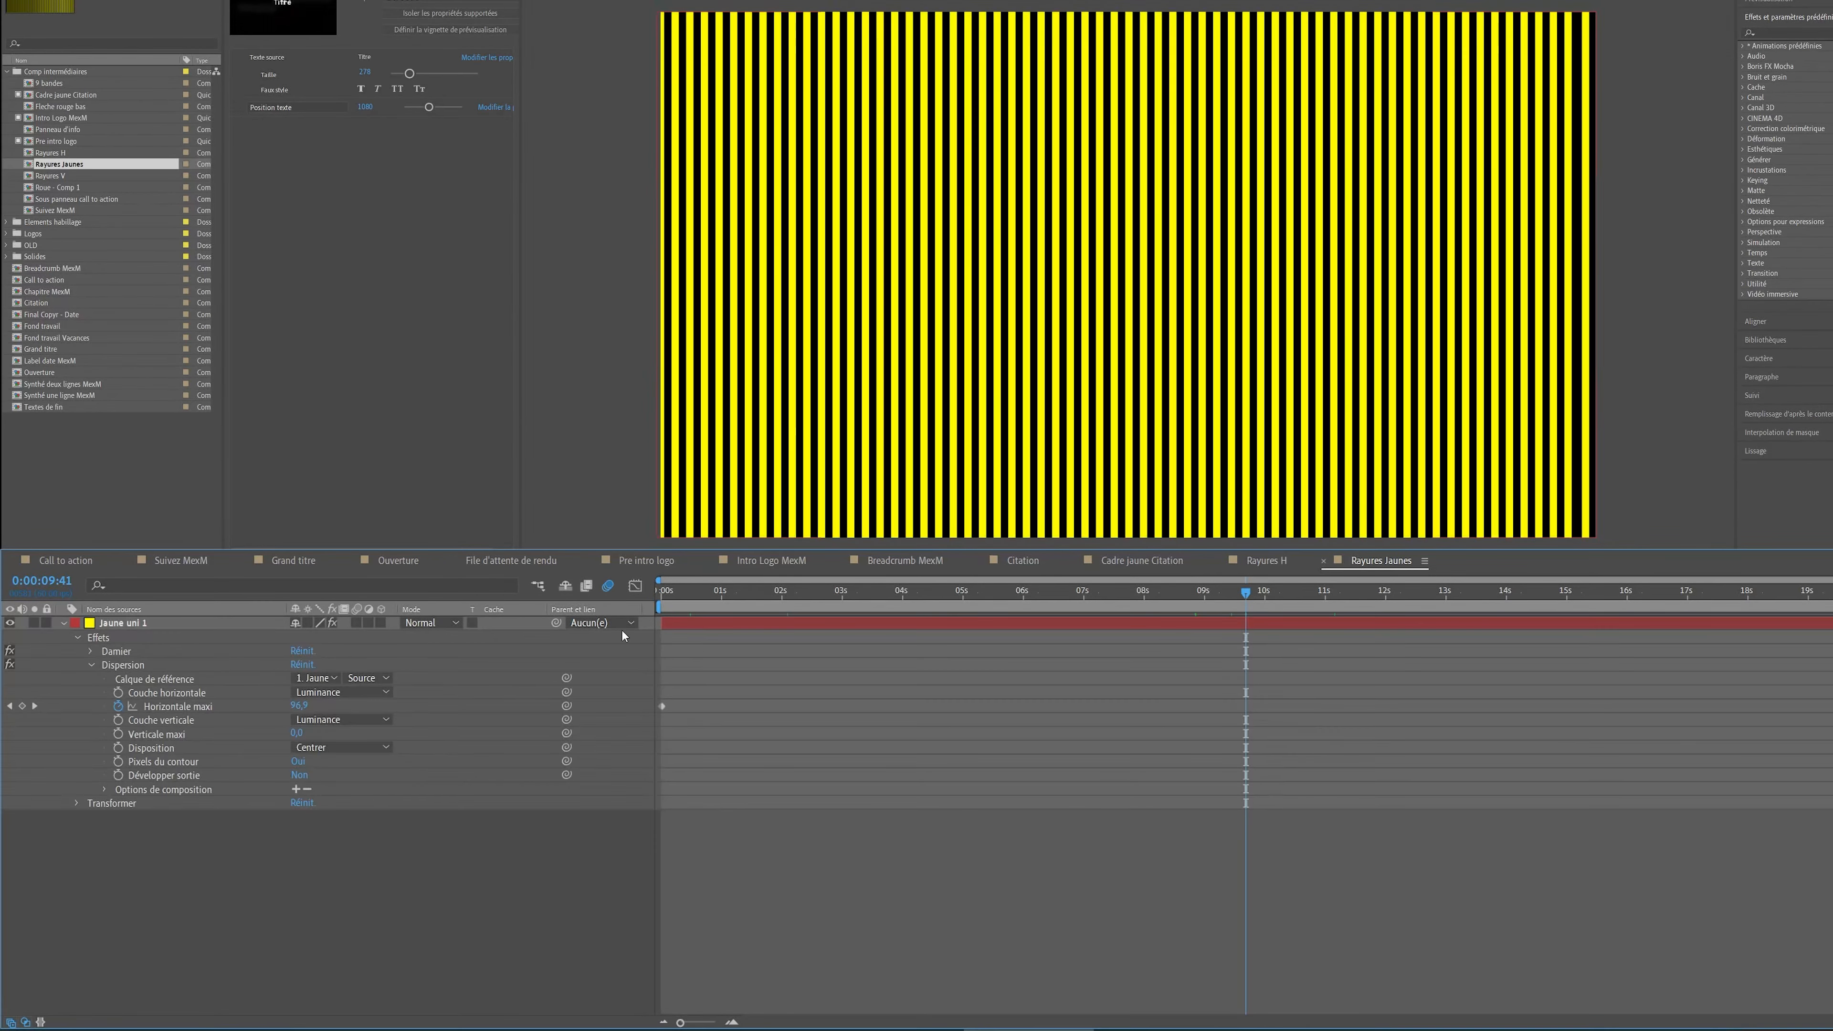
{"action": "left_click_drag", "start_coordinate": [692, 596], "coordinate": [964, 614]}
{"action": "left_click", "coordinate": [1266, 561]}
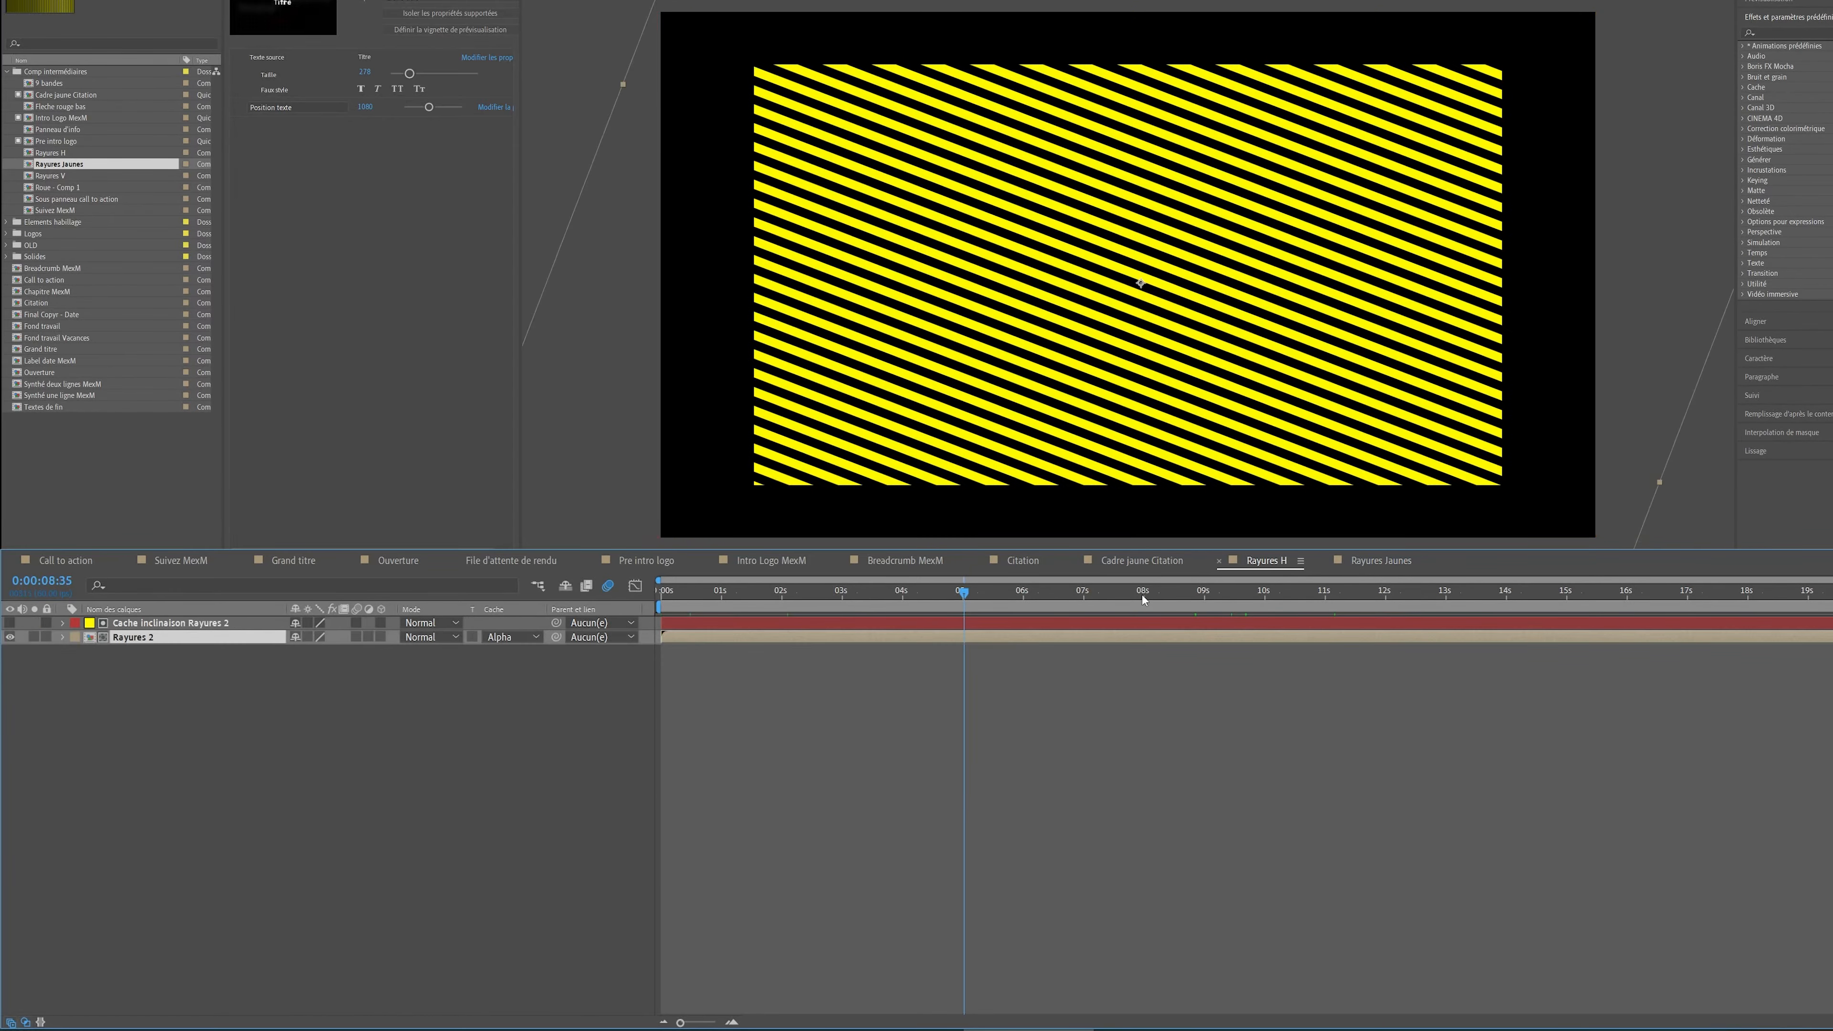
{"action": "left_click", "coordinate": [1165, 561]}
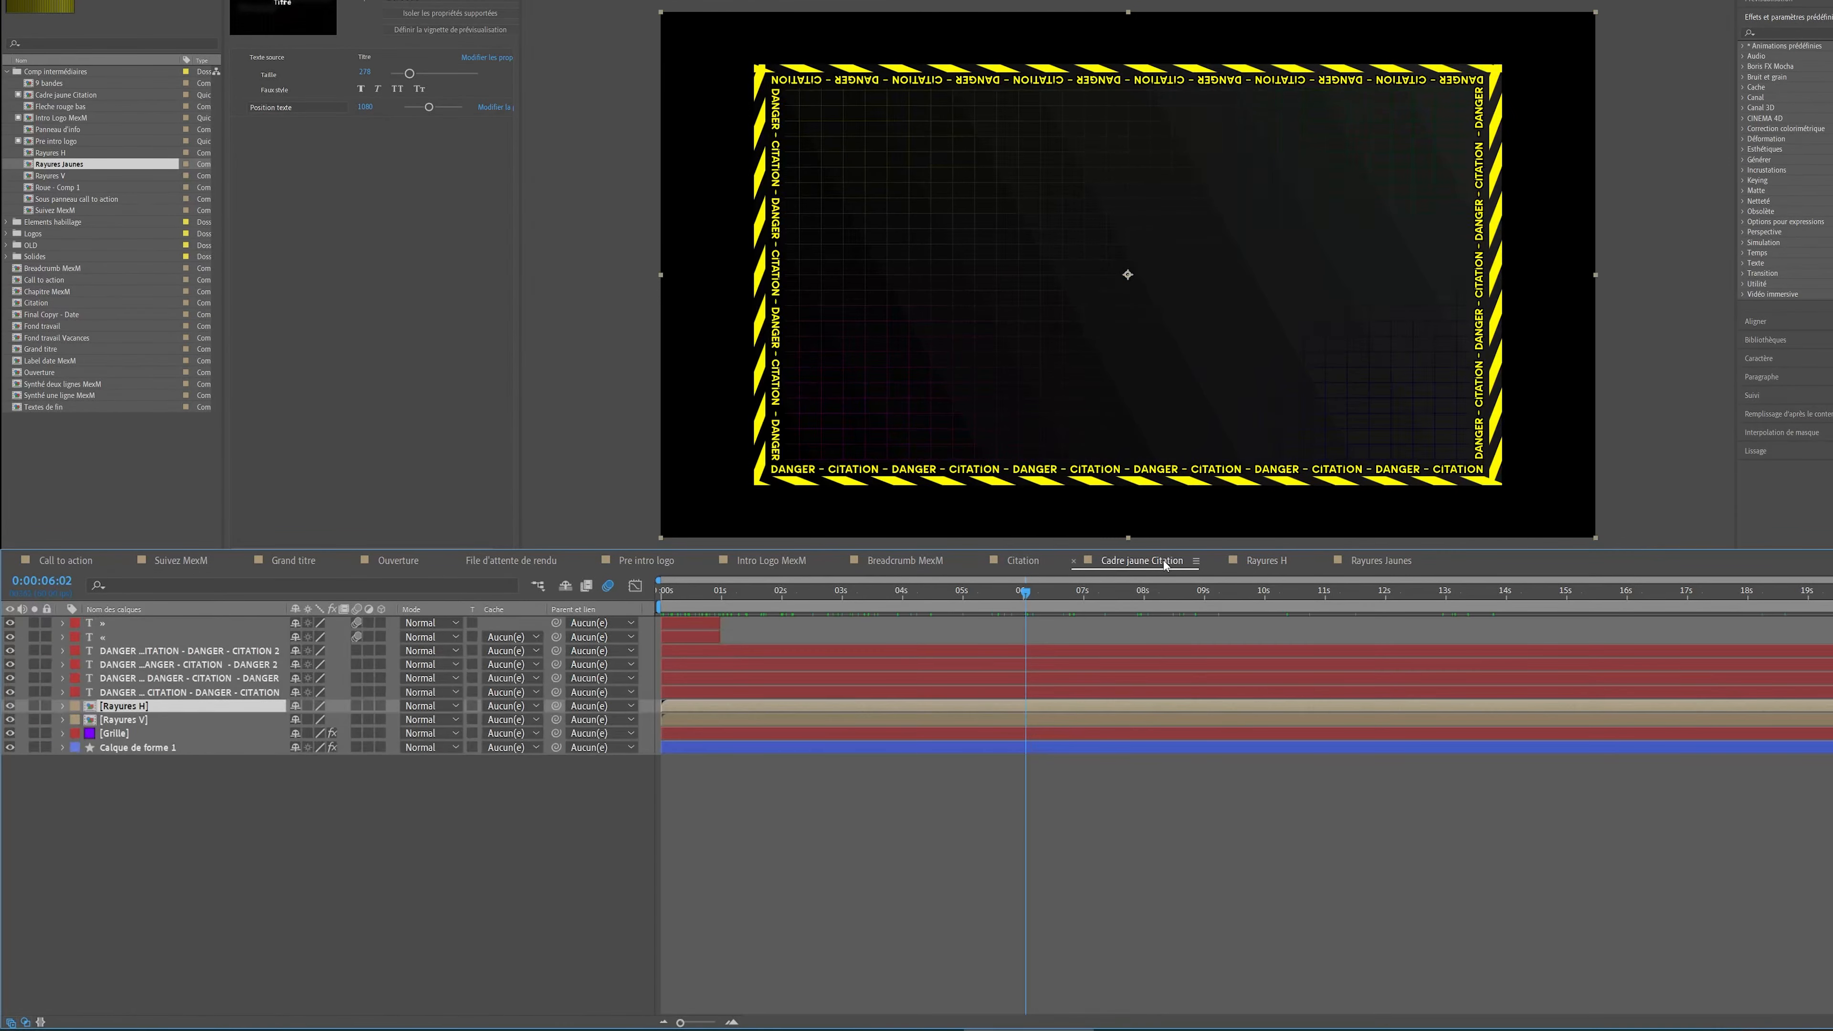
- View the Rayures V composition, and scrub through Cadre jaune Citation with its Rayures H layer selected
{"action": "double_click", "coordinate": [51, 176]}
{"action": "left_click", "coordinate": [1368, 565]}
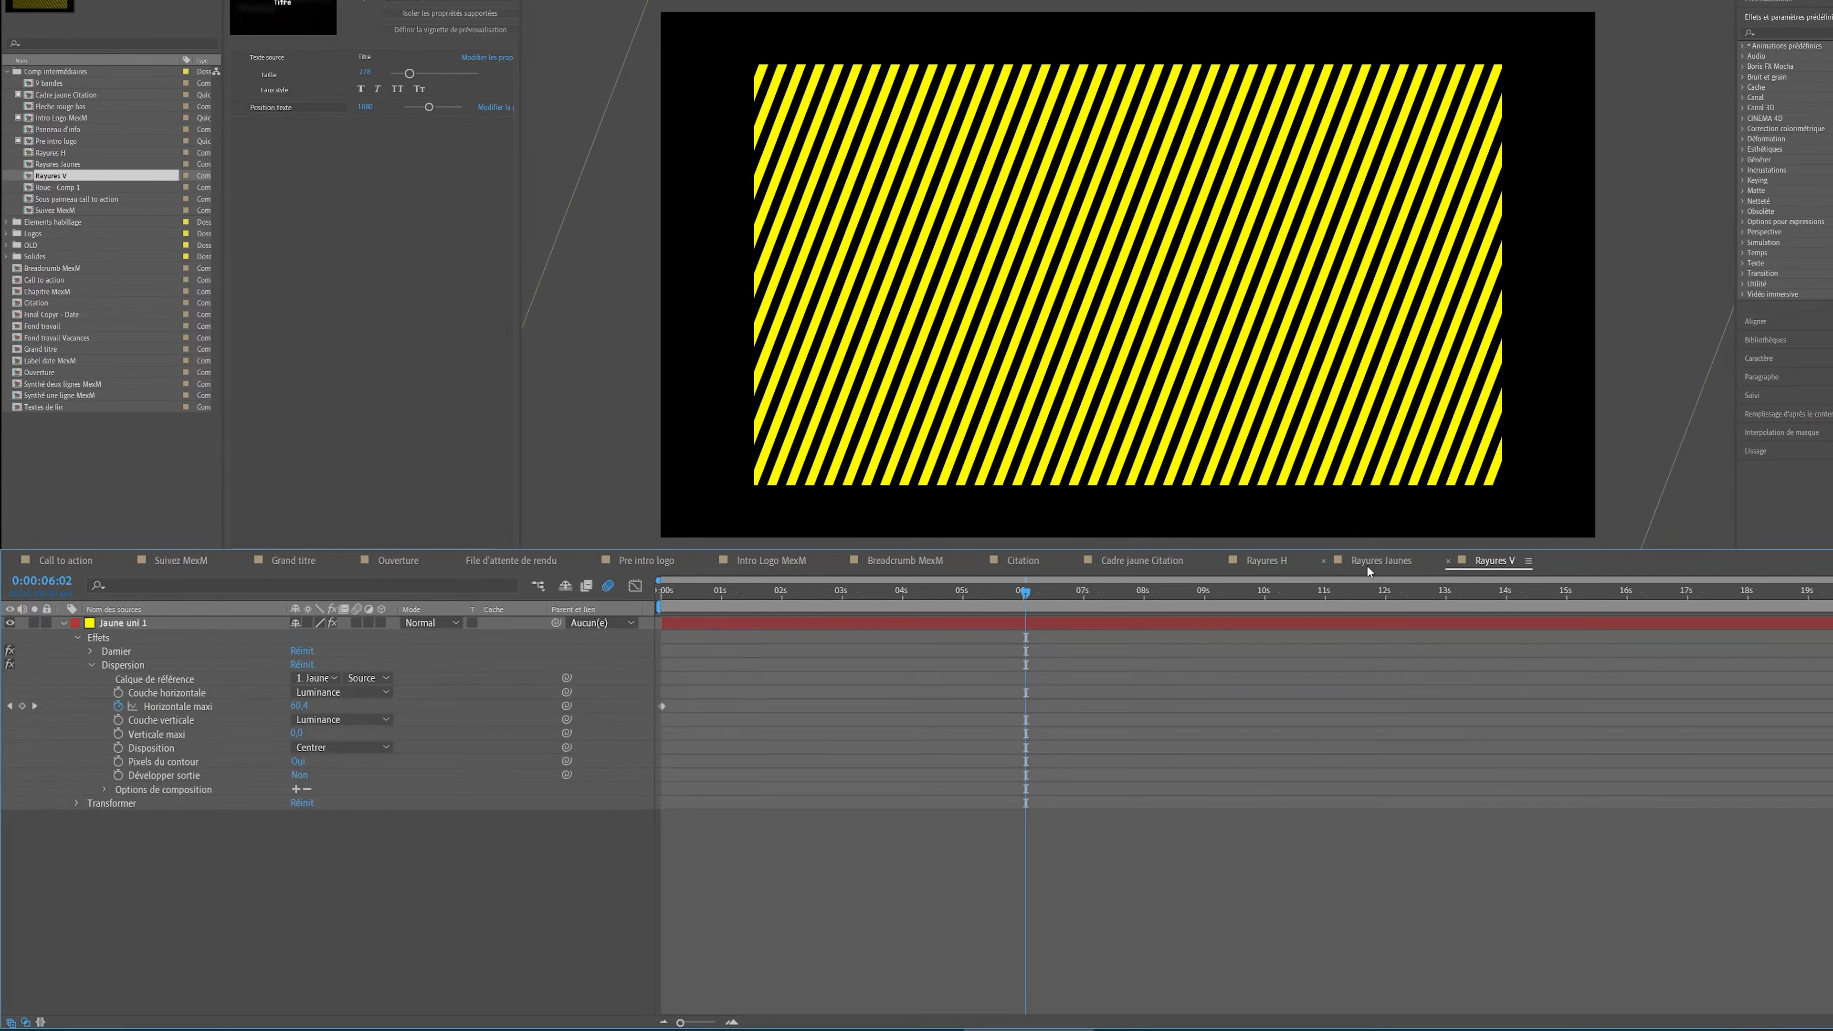
{"action": "left_click", "coordinate": [1283, 564]}
{"action": "left_click", "coordinate": [1141, 564]}
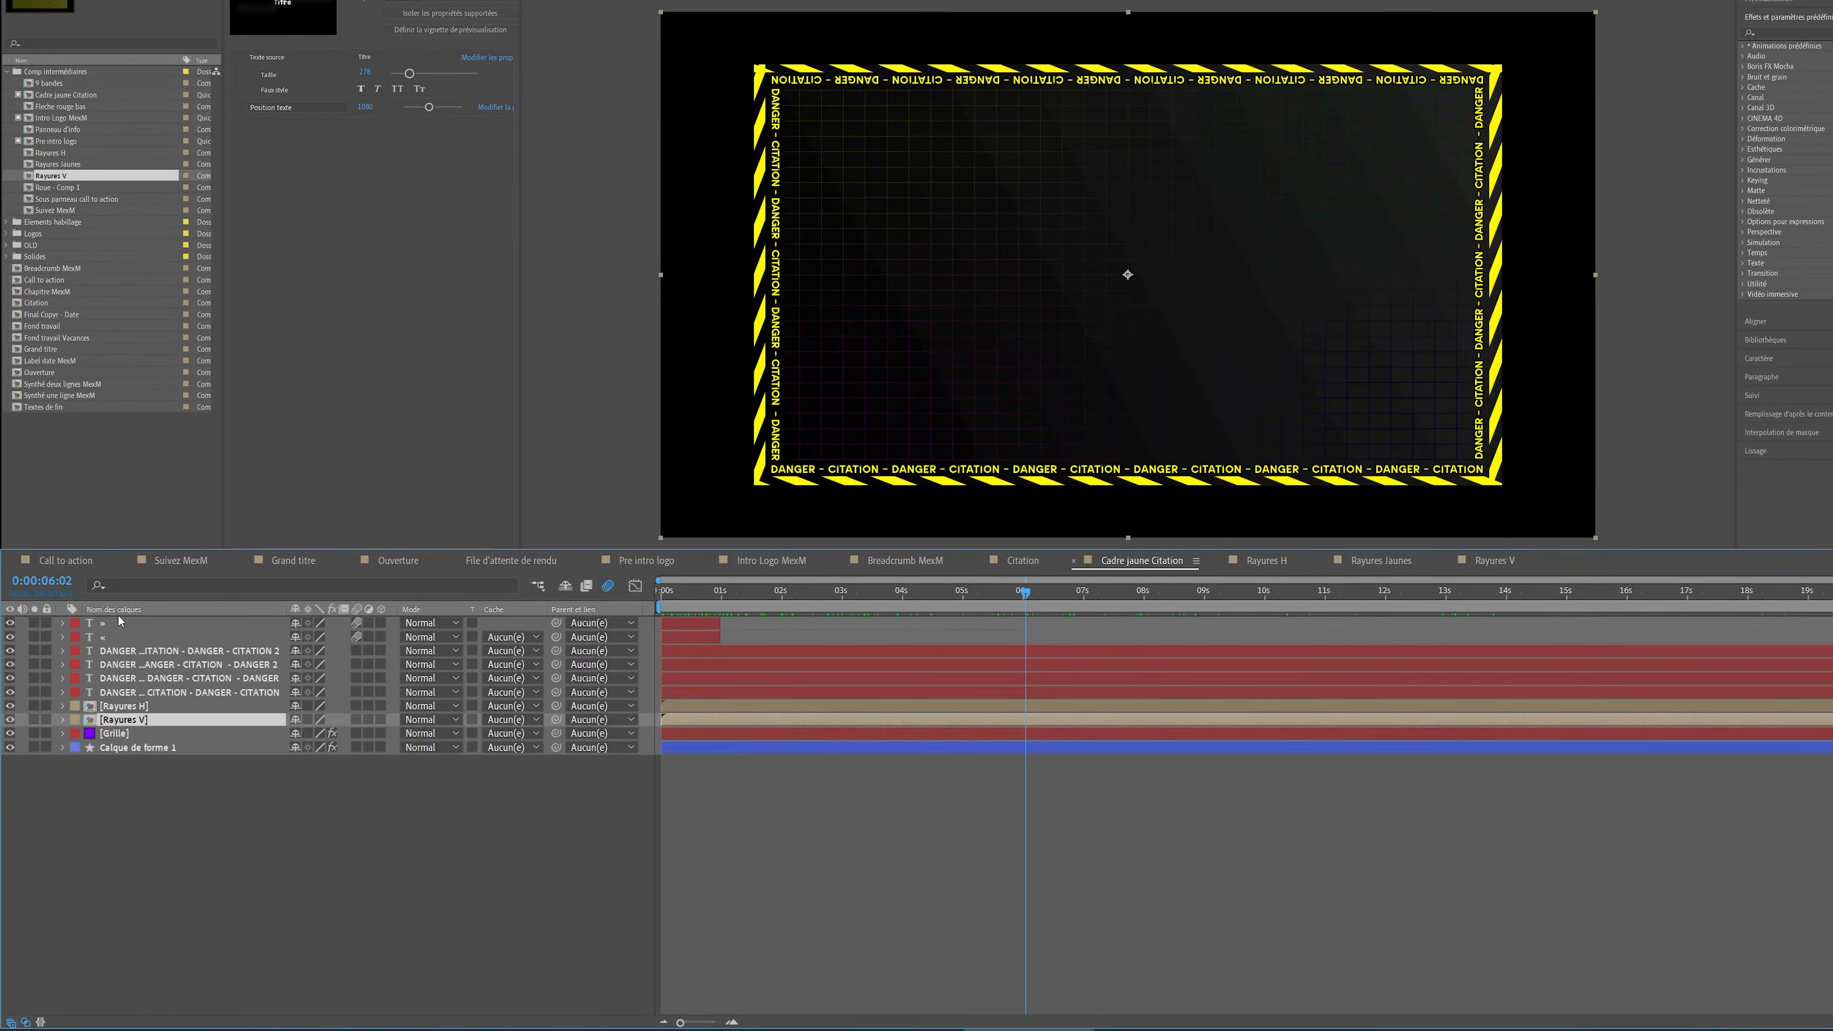
{"action": "left_click", "coordinate": [139, 708]}
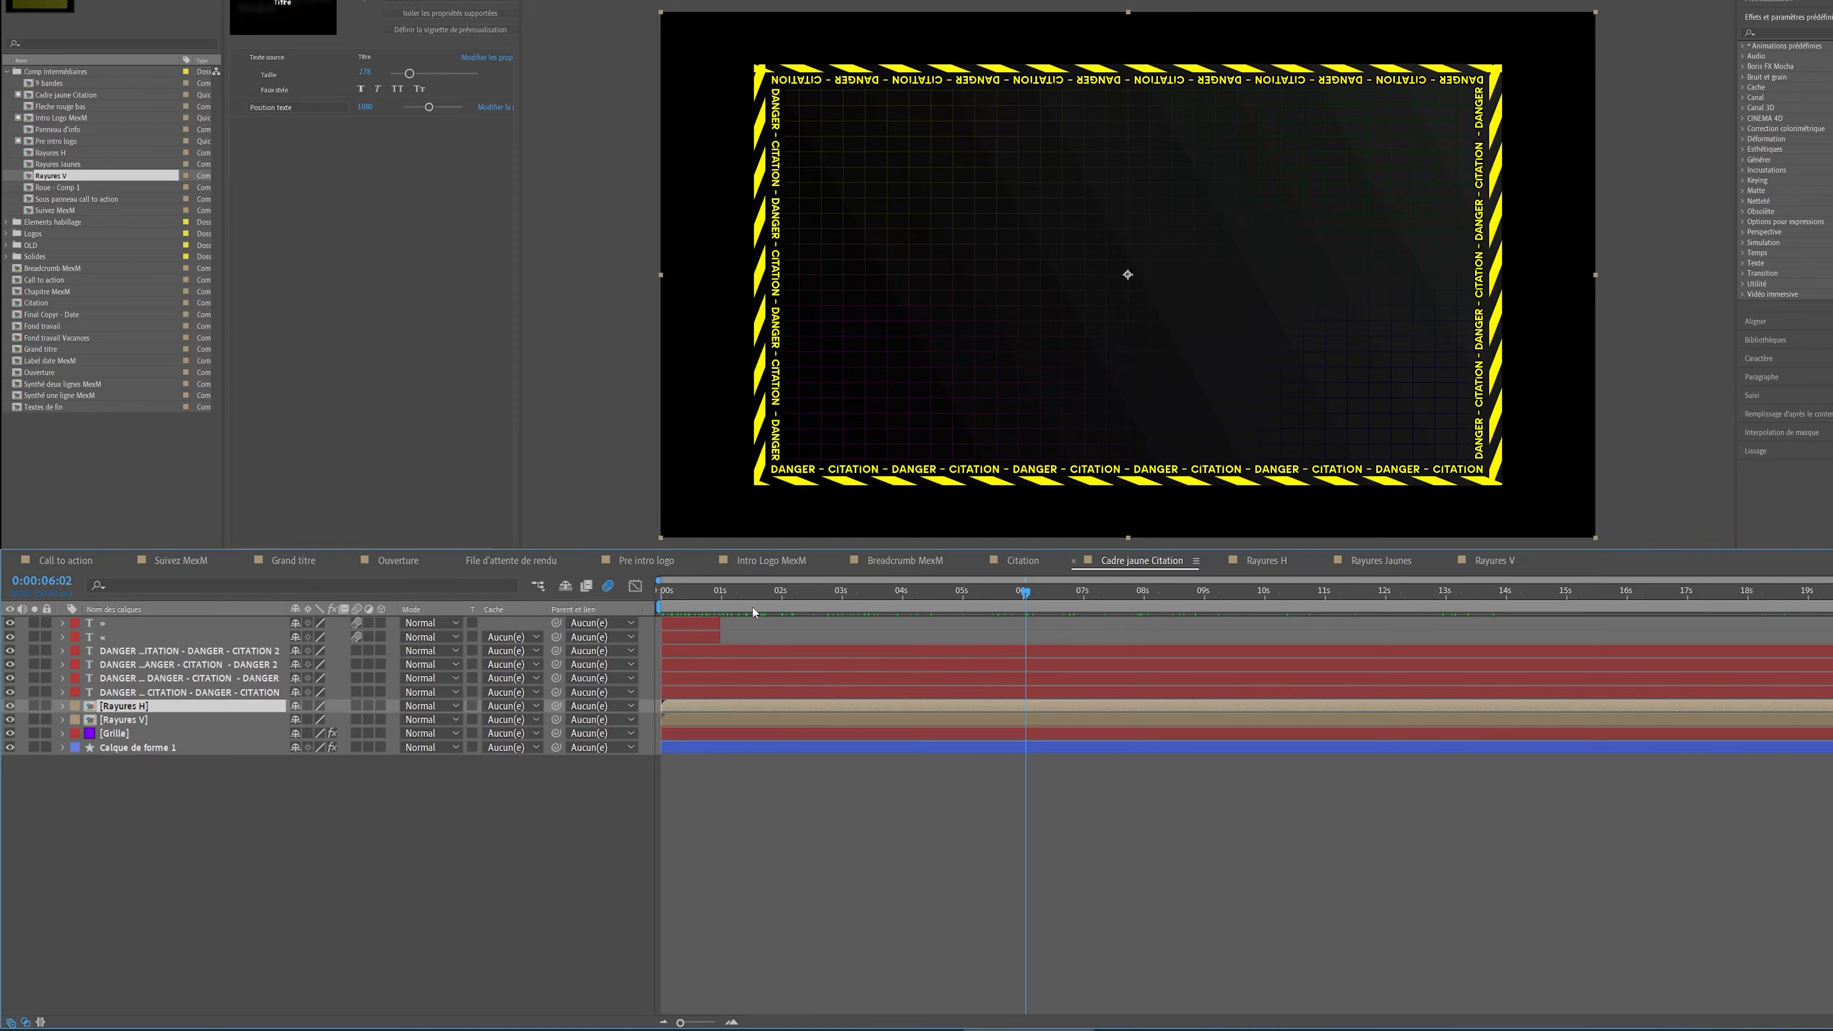
{"action": "left_click_drag", "start_coordinate": [752, 612], "coordinate": [1832, 578]}
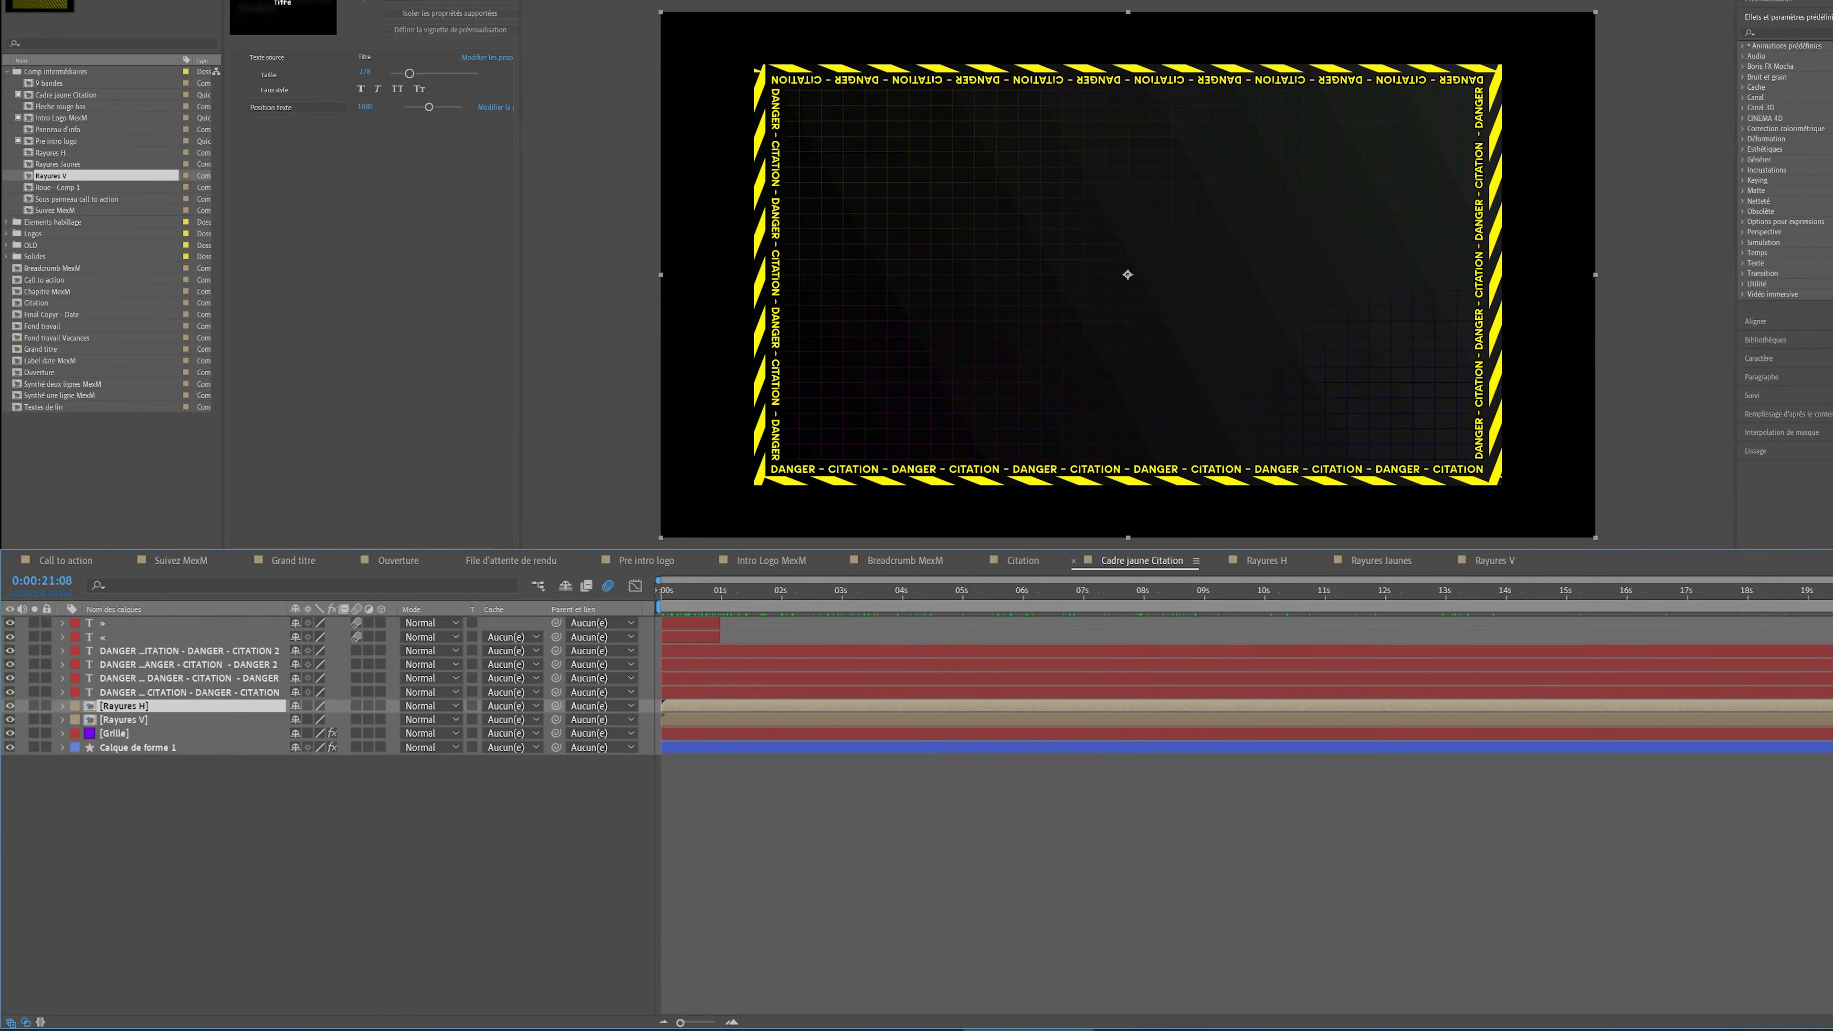
- Inspect the Grille layer of Cadre jaune Citation against the transparency grid at 0:00:02:05, and restore the black background
{"action": "left_click", "coordinate": [116, 733]}
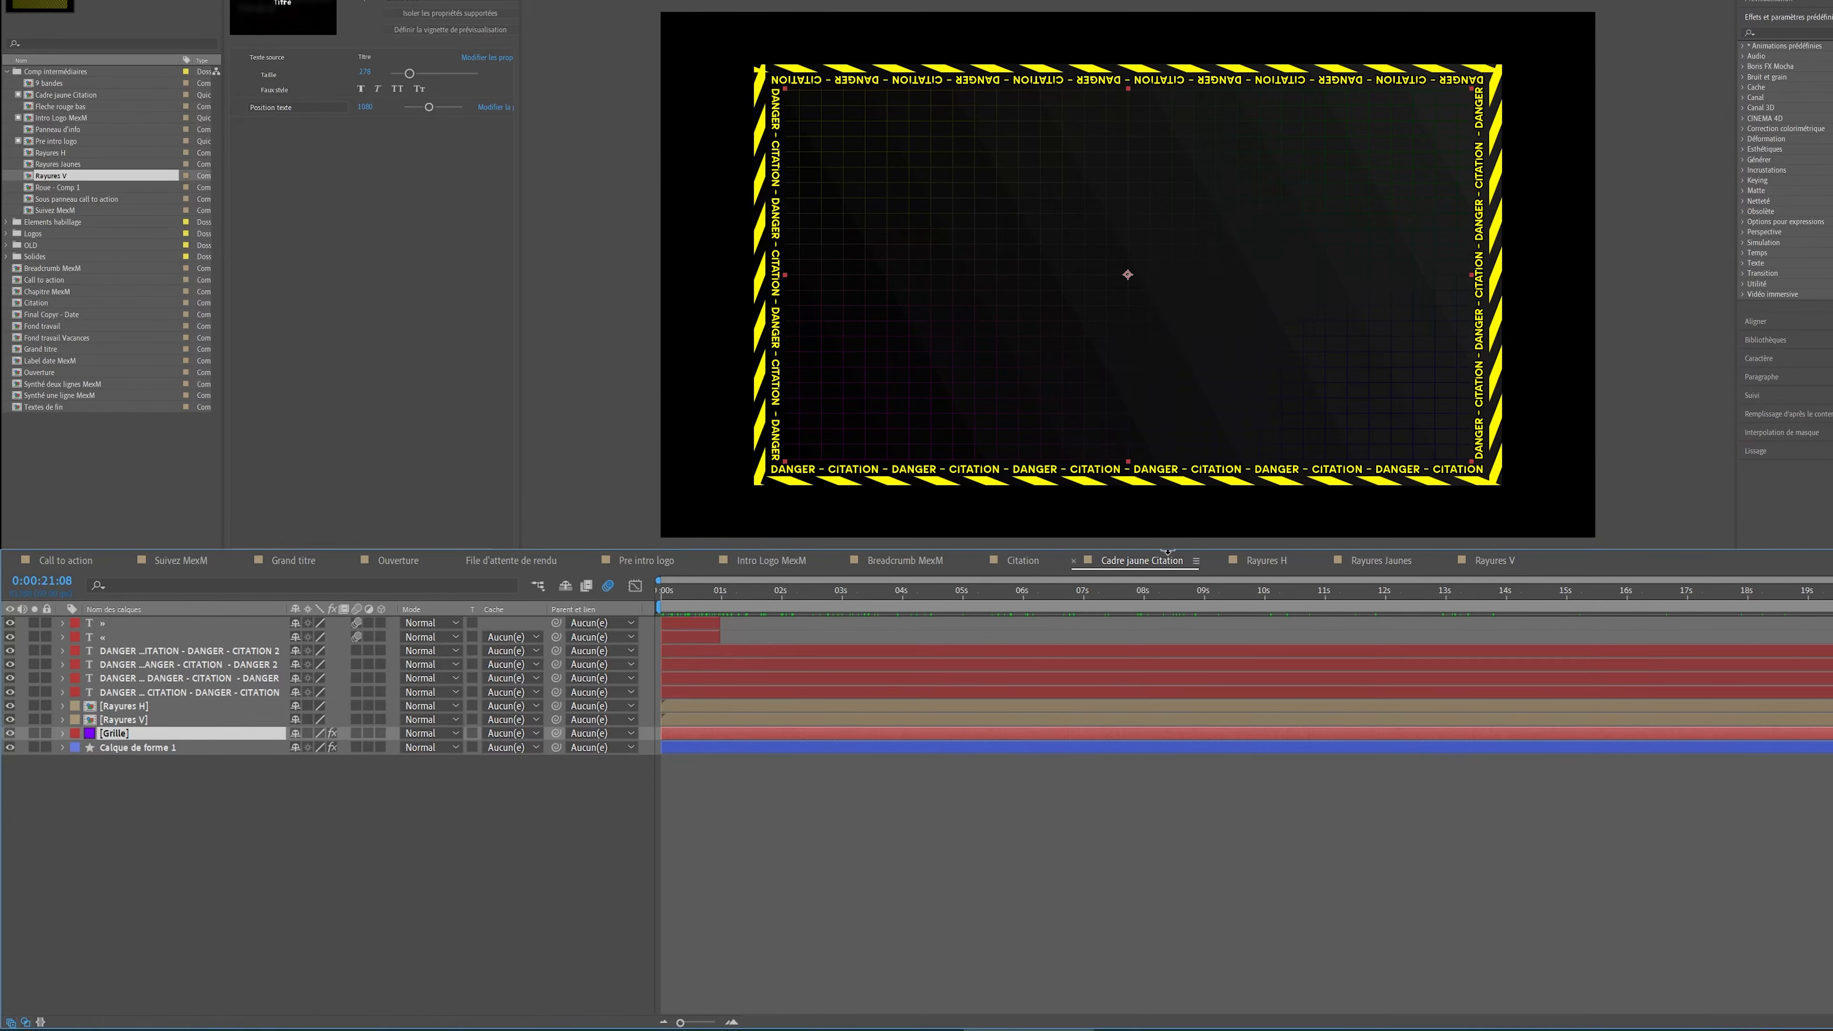
{"action": "left_click", "coordinate": [869, 542]}
{"action": "left_click_drag", "start_coordinate": [994, 597], "coordinate": [787, 594]}
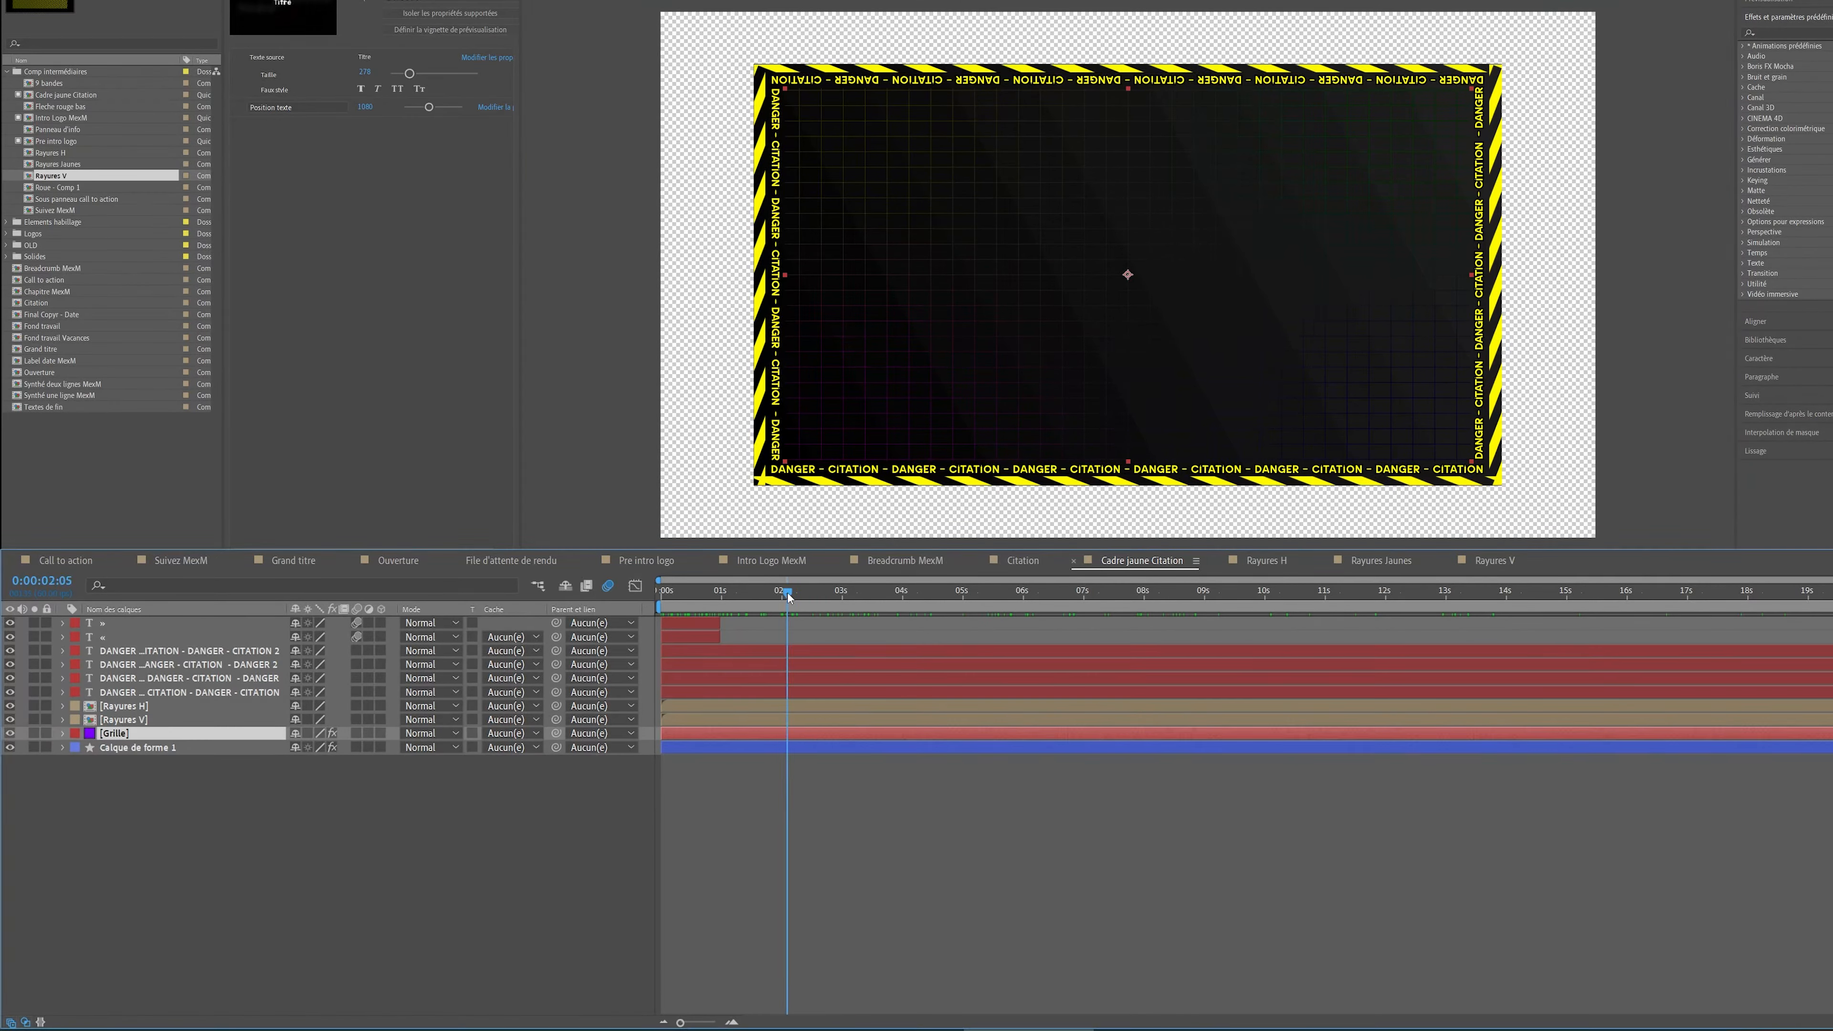
{"action": "left_click", "coordinate": [869, 542]}
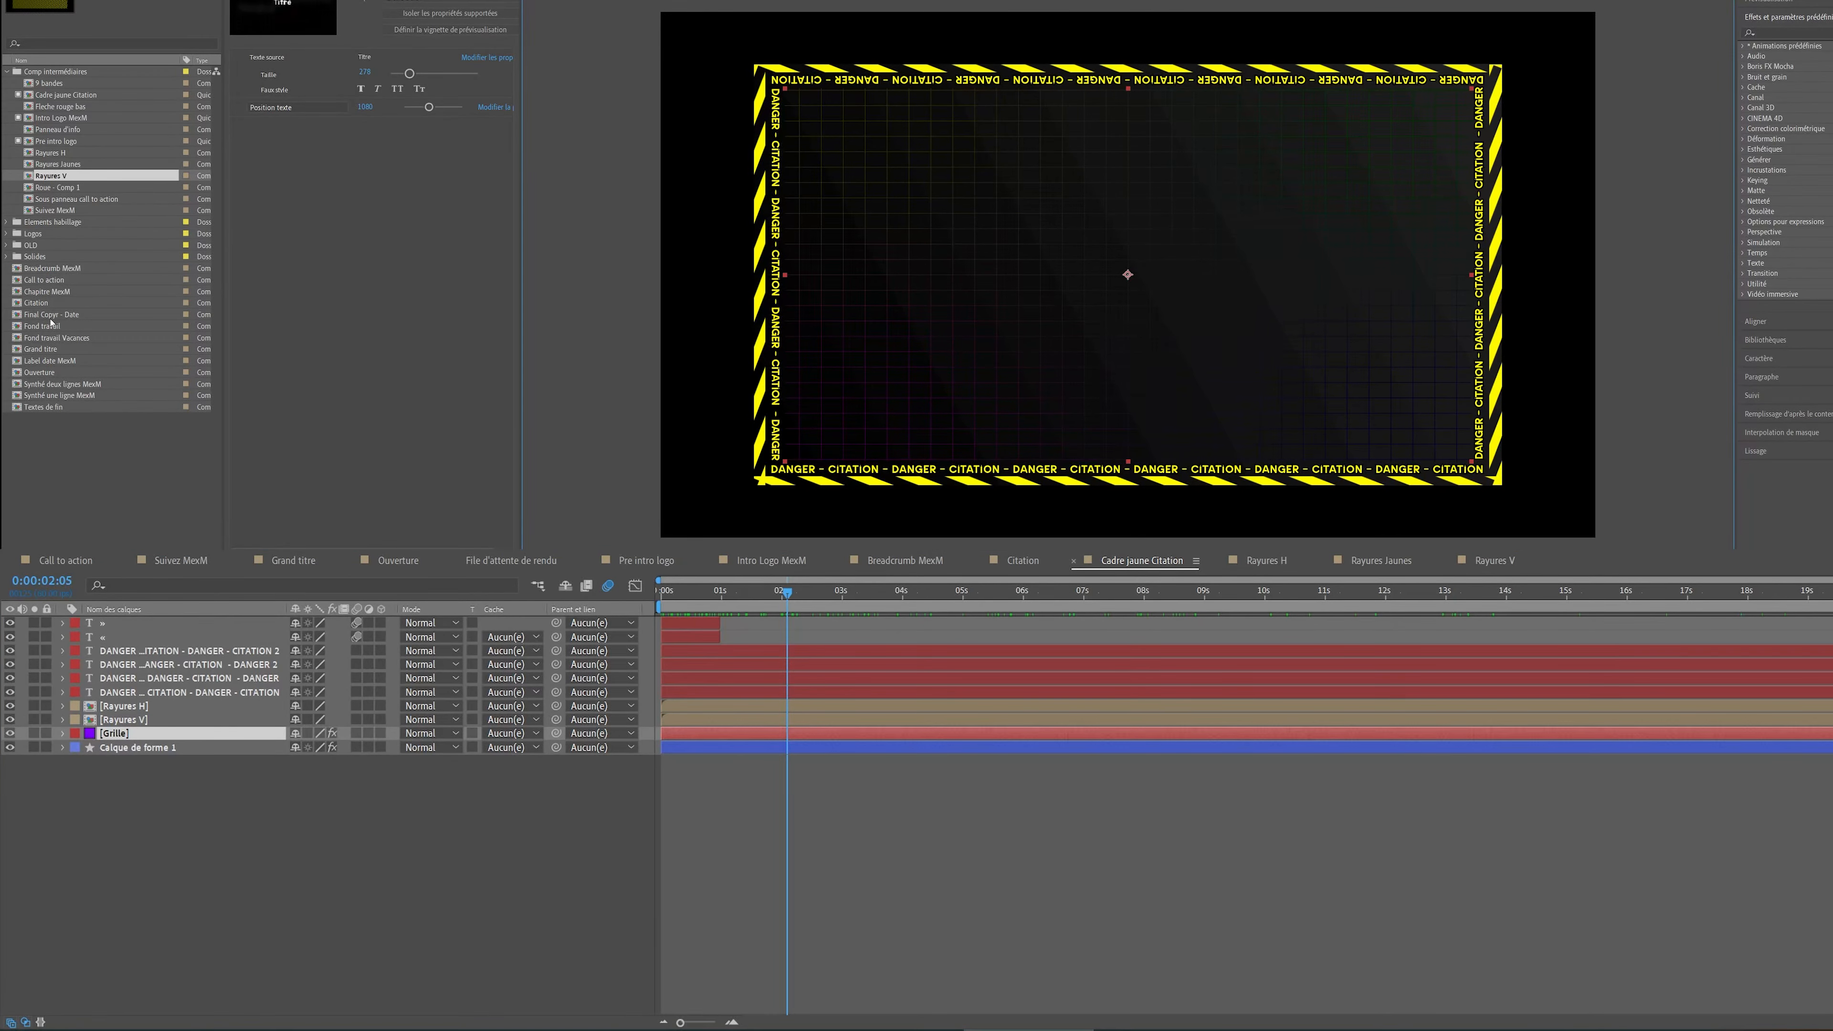
- Open the Synthé deux lignes MexM and Synthé une ligne MexM compositions and scrub through each lower-third animation
{"action": "double_click", "coordinate": [63, 384]}
{"action": "left_click_drag", "start_coordinate": [667, 605], "coordinate": [1824, 593]}
{"action": "double_click", "coordinate": [72, 395]}
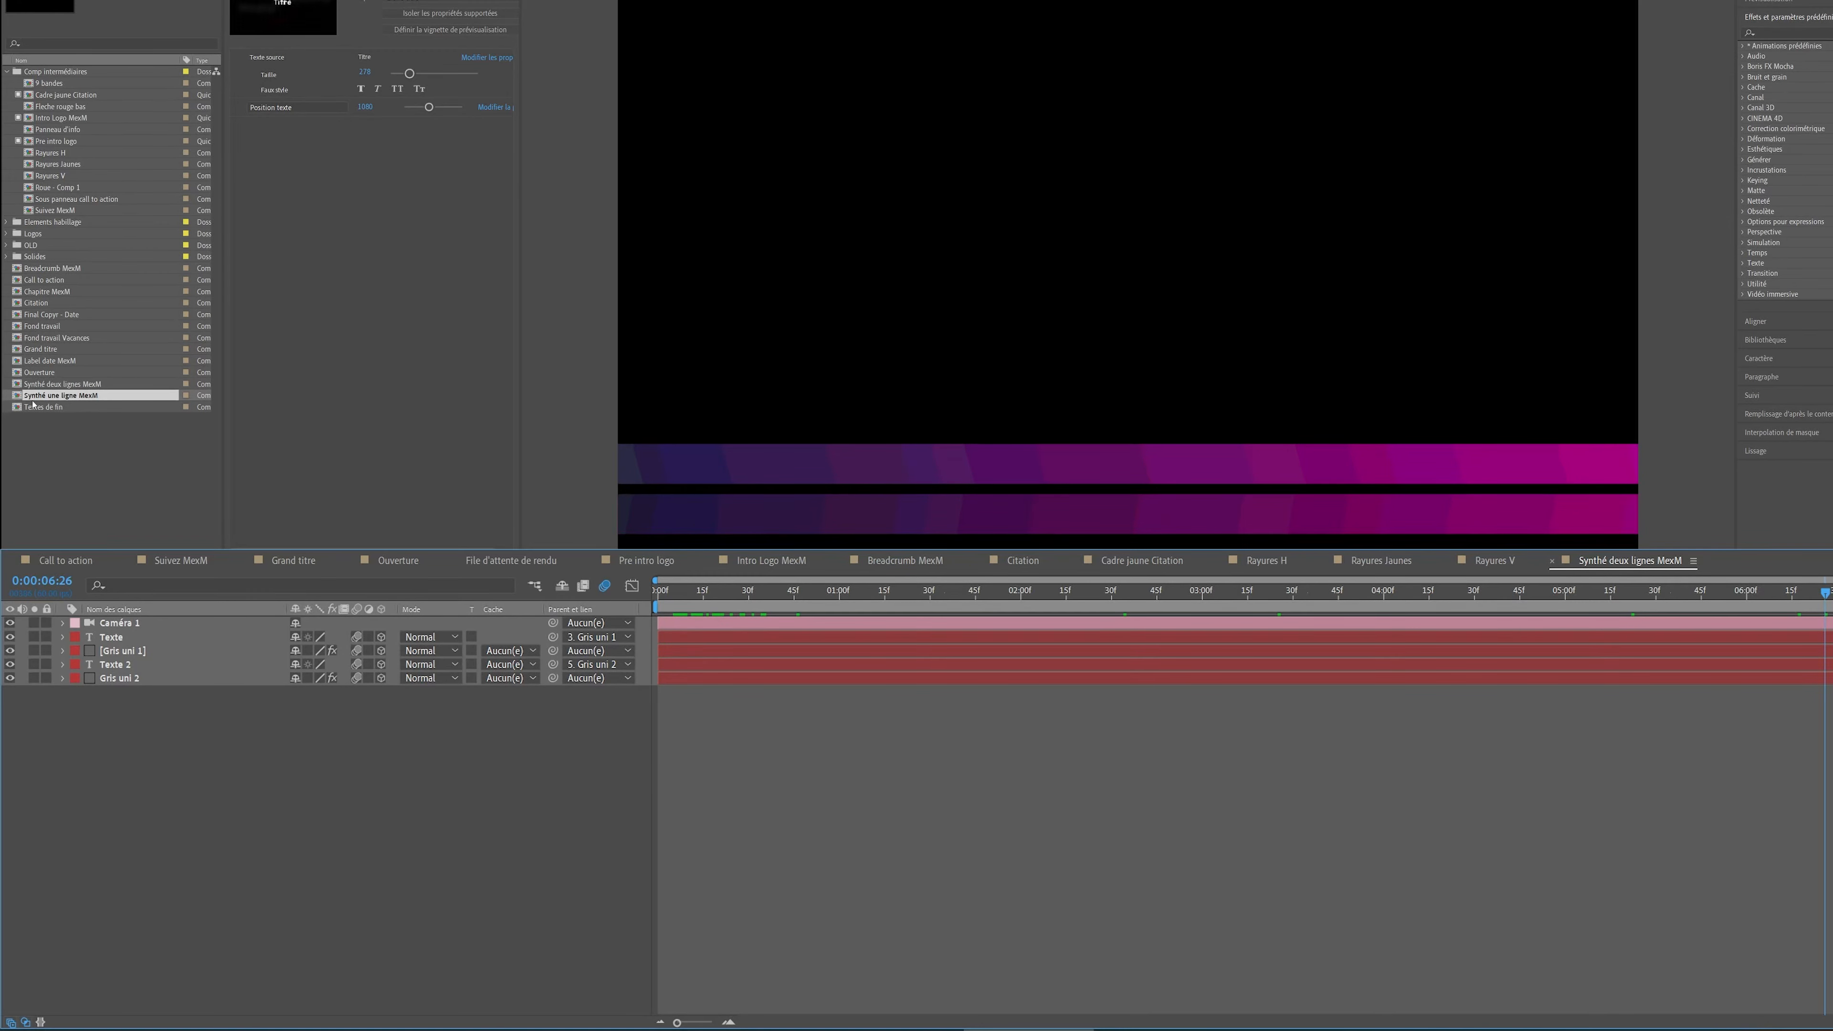
{"action": "left_click_drag", "start_coordinate": [733, 595], "coordinate": [1061, 599]}
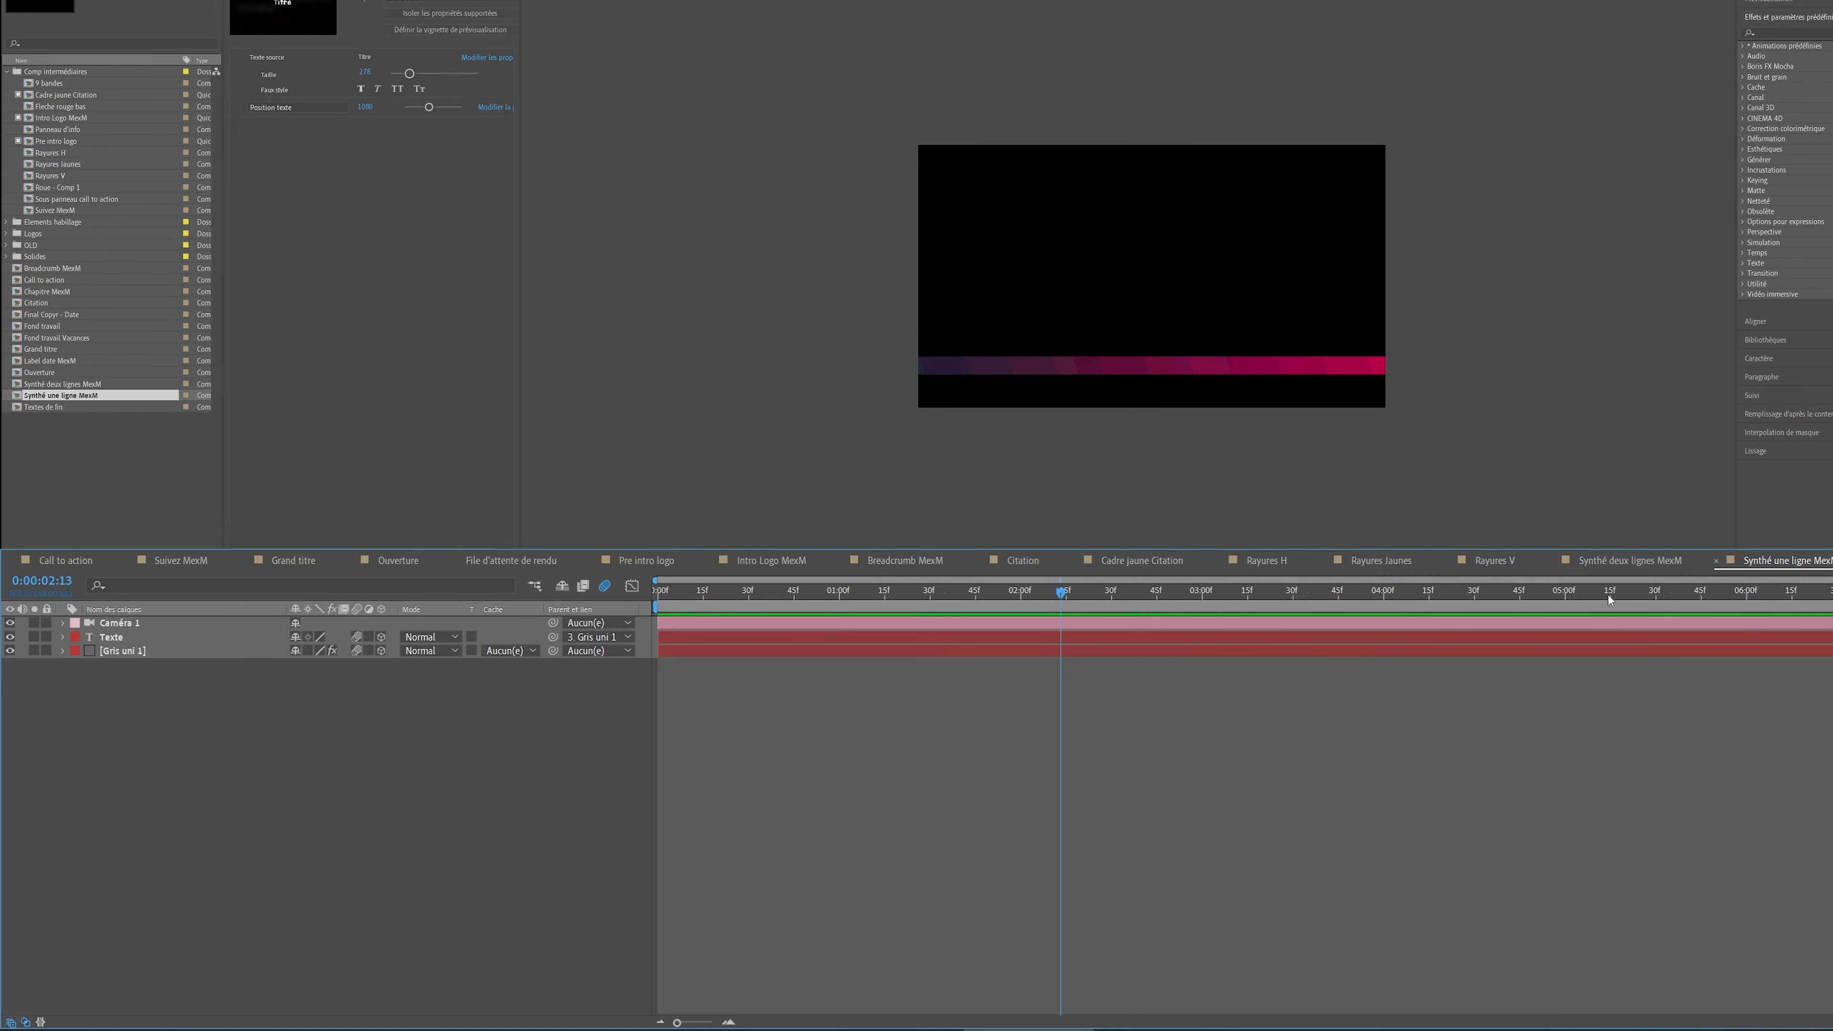
- Return to Synthé deux lignes MexM and examine the camera layer and the effects applied to Gris uni 1
{"action": "left_click", "coordinate": [1630, 560]}
{"action": "left_click", "coordinate": [121, 623]}
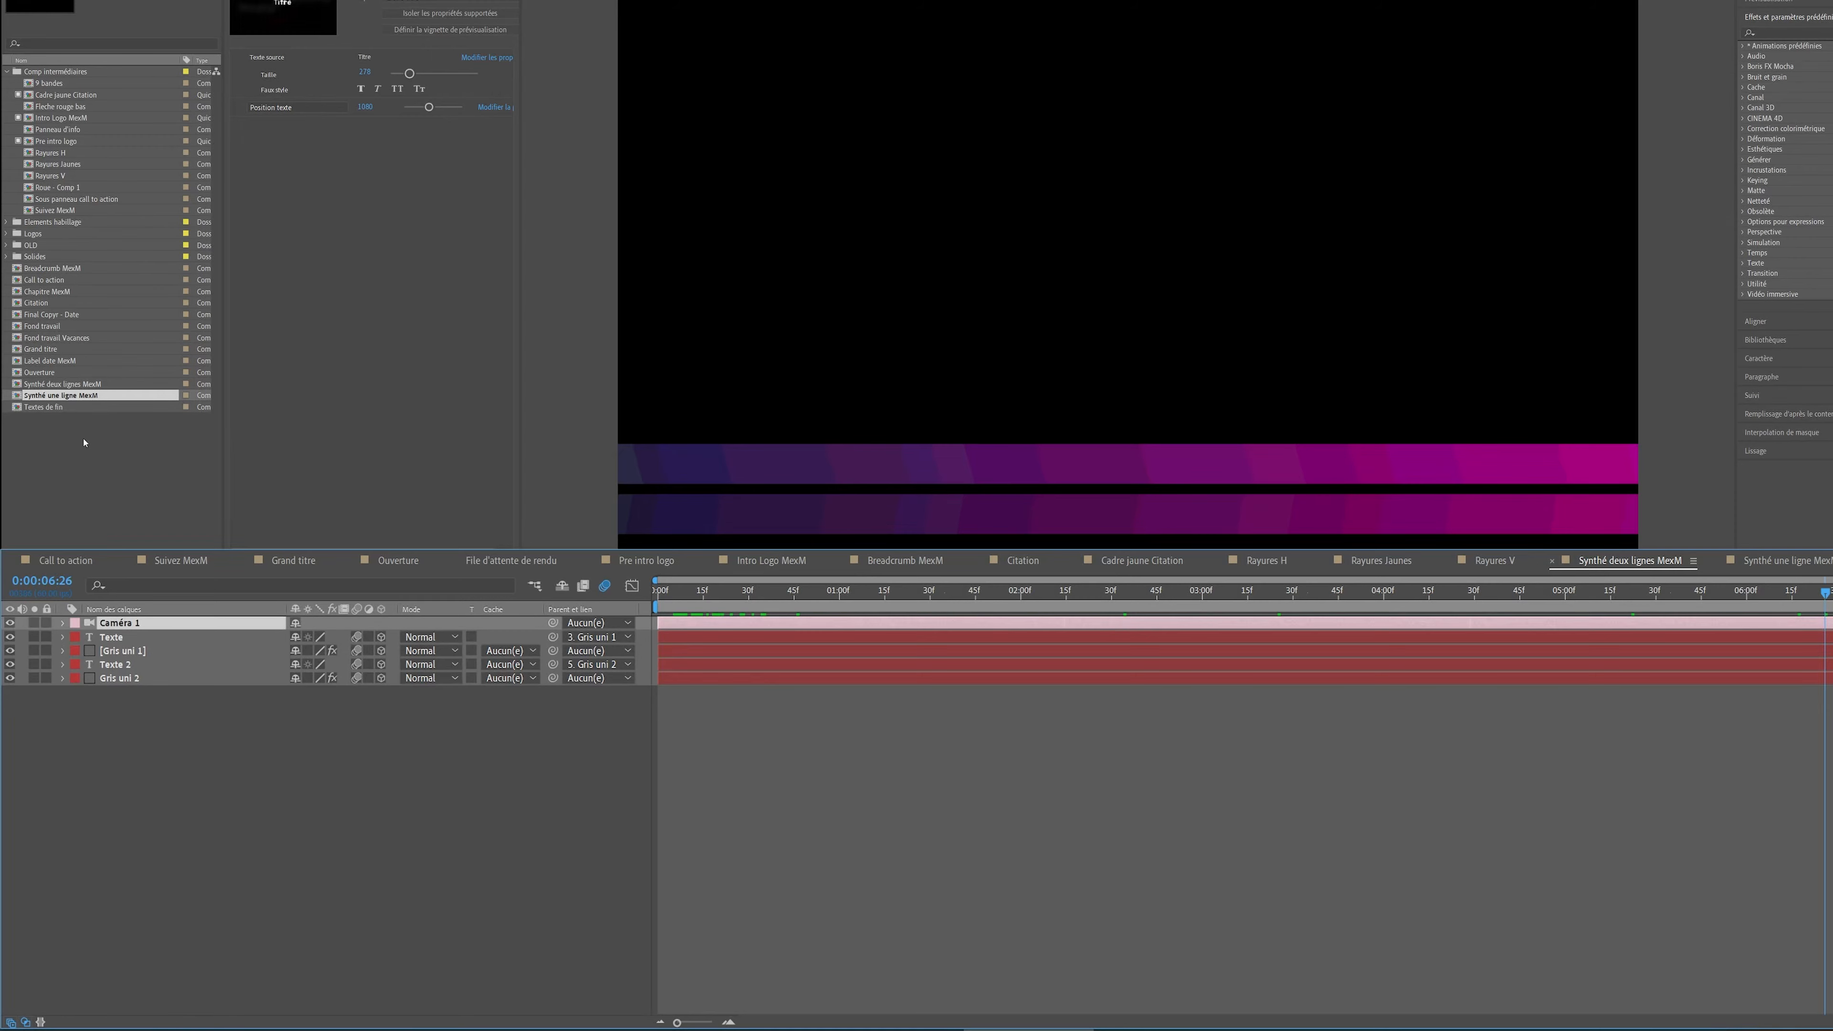
{"action": "left_click", "coordinate": [137, 0]}
{"action": "left_click", "coordinate": [121, 651]}
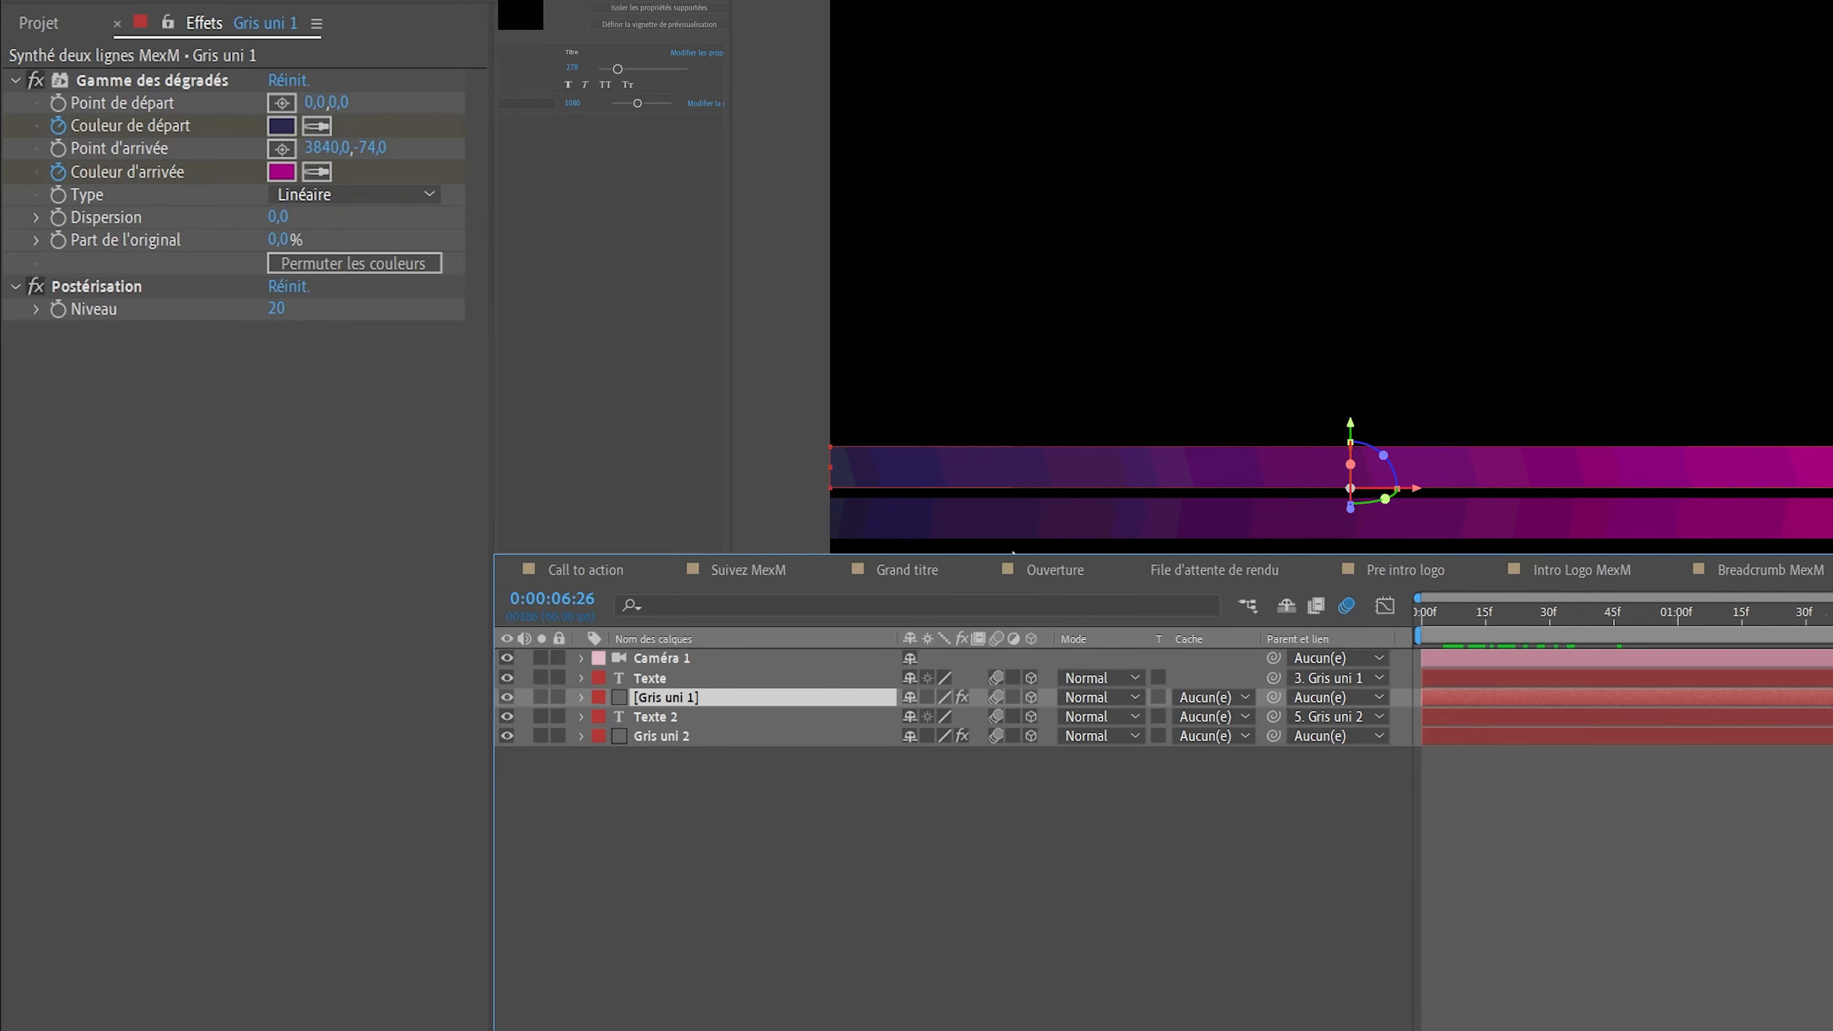
{"action": "left_click", "coordinate": [42, 29]}
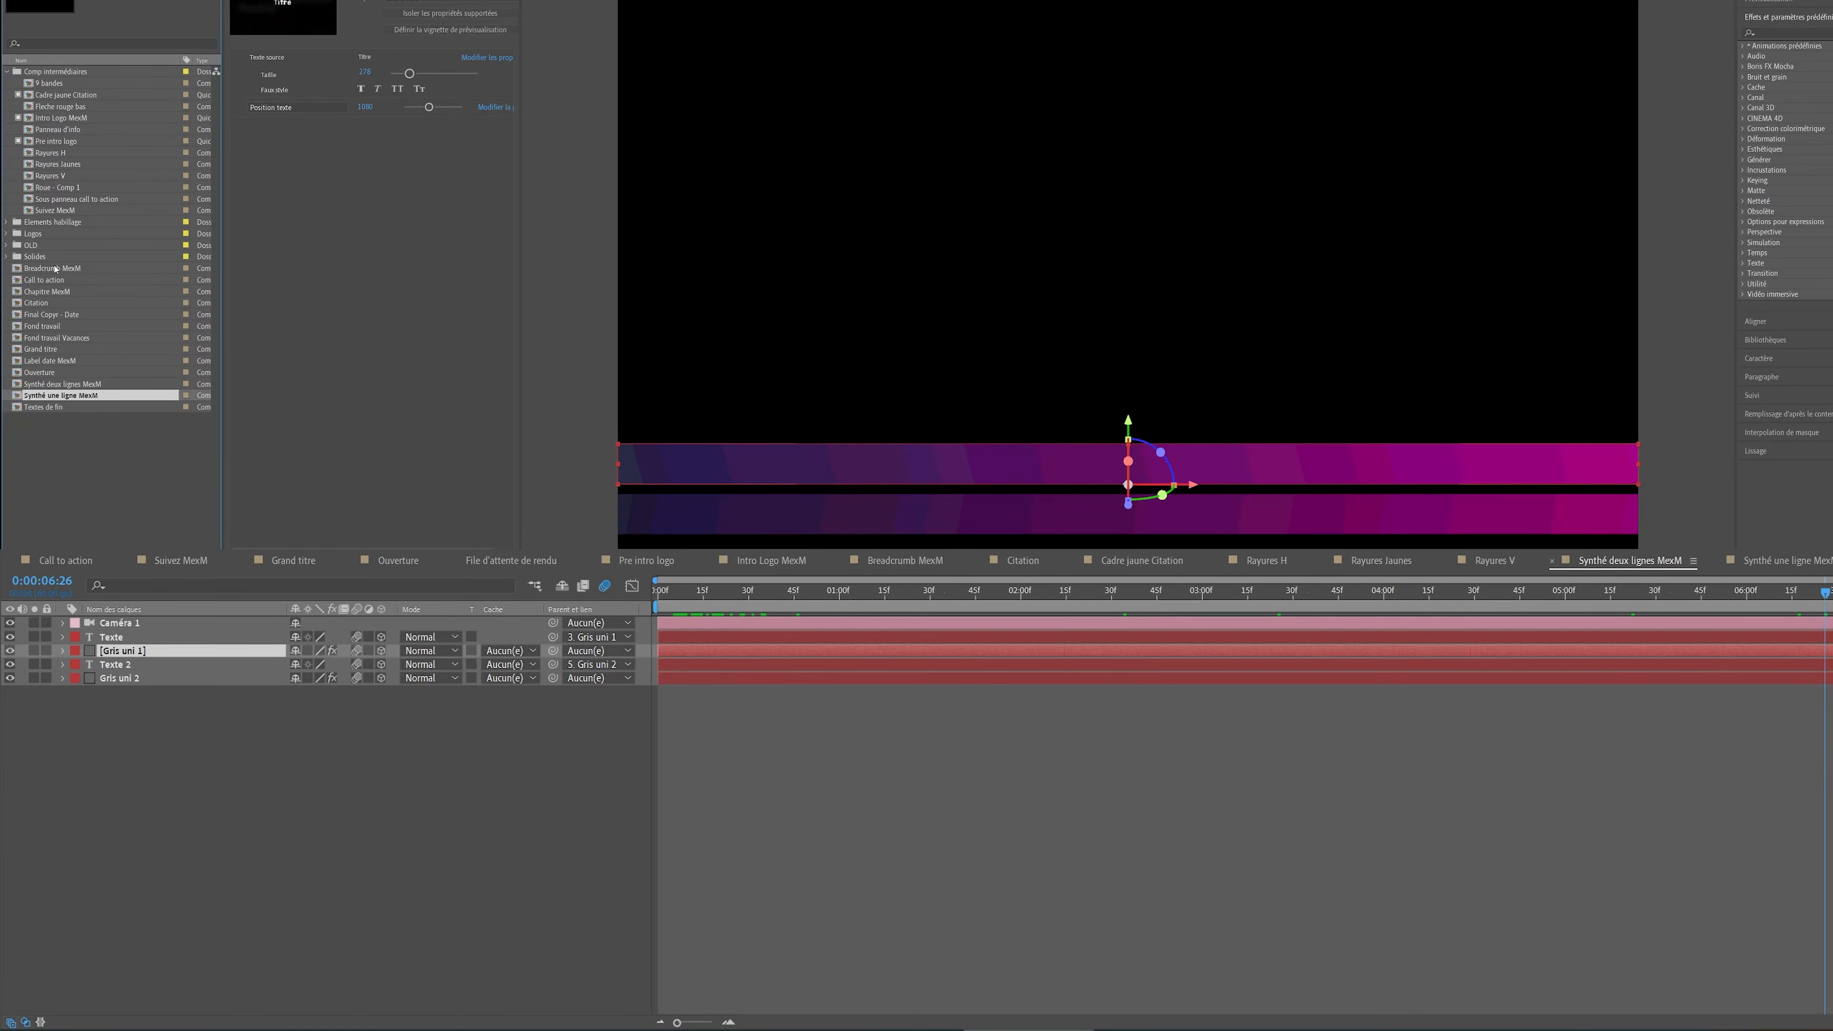
- Open the Call to action composition, and play and scrub through its animation
{"action": "left_click", "coordinate": [56, 270]}
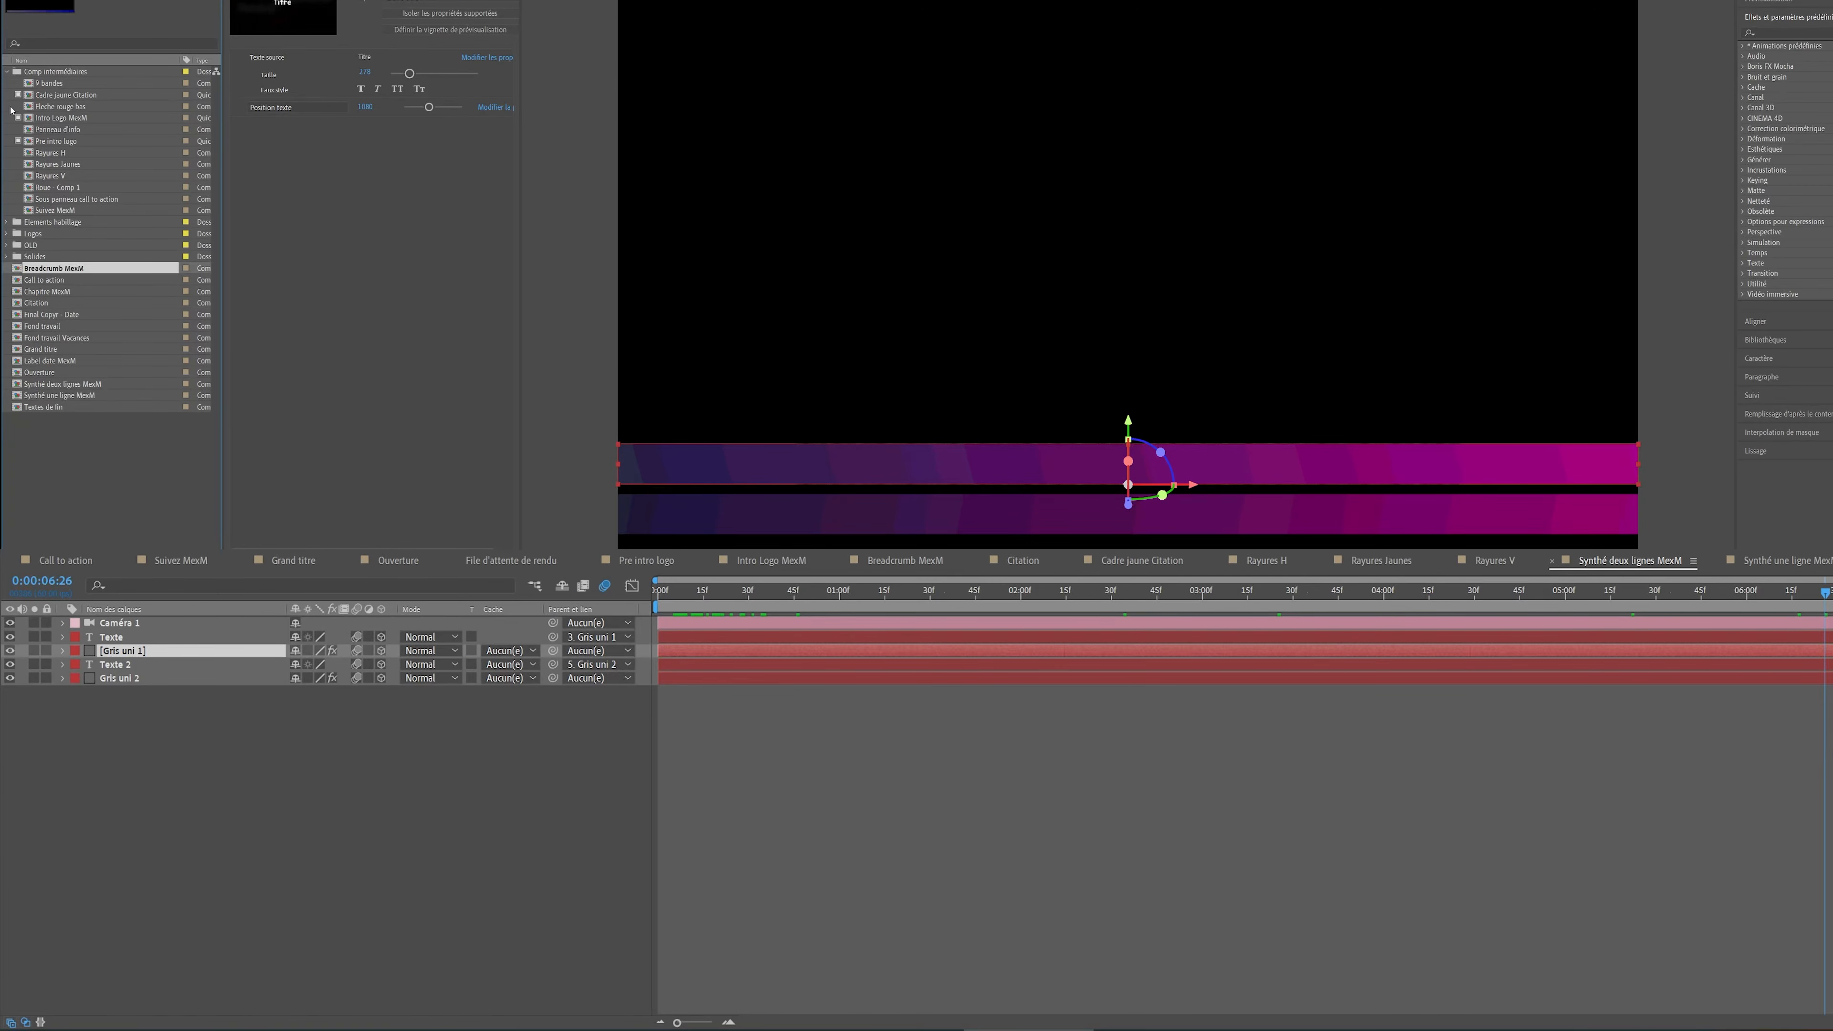
{"action": "double_click", "coordinate": [44, 280]}
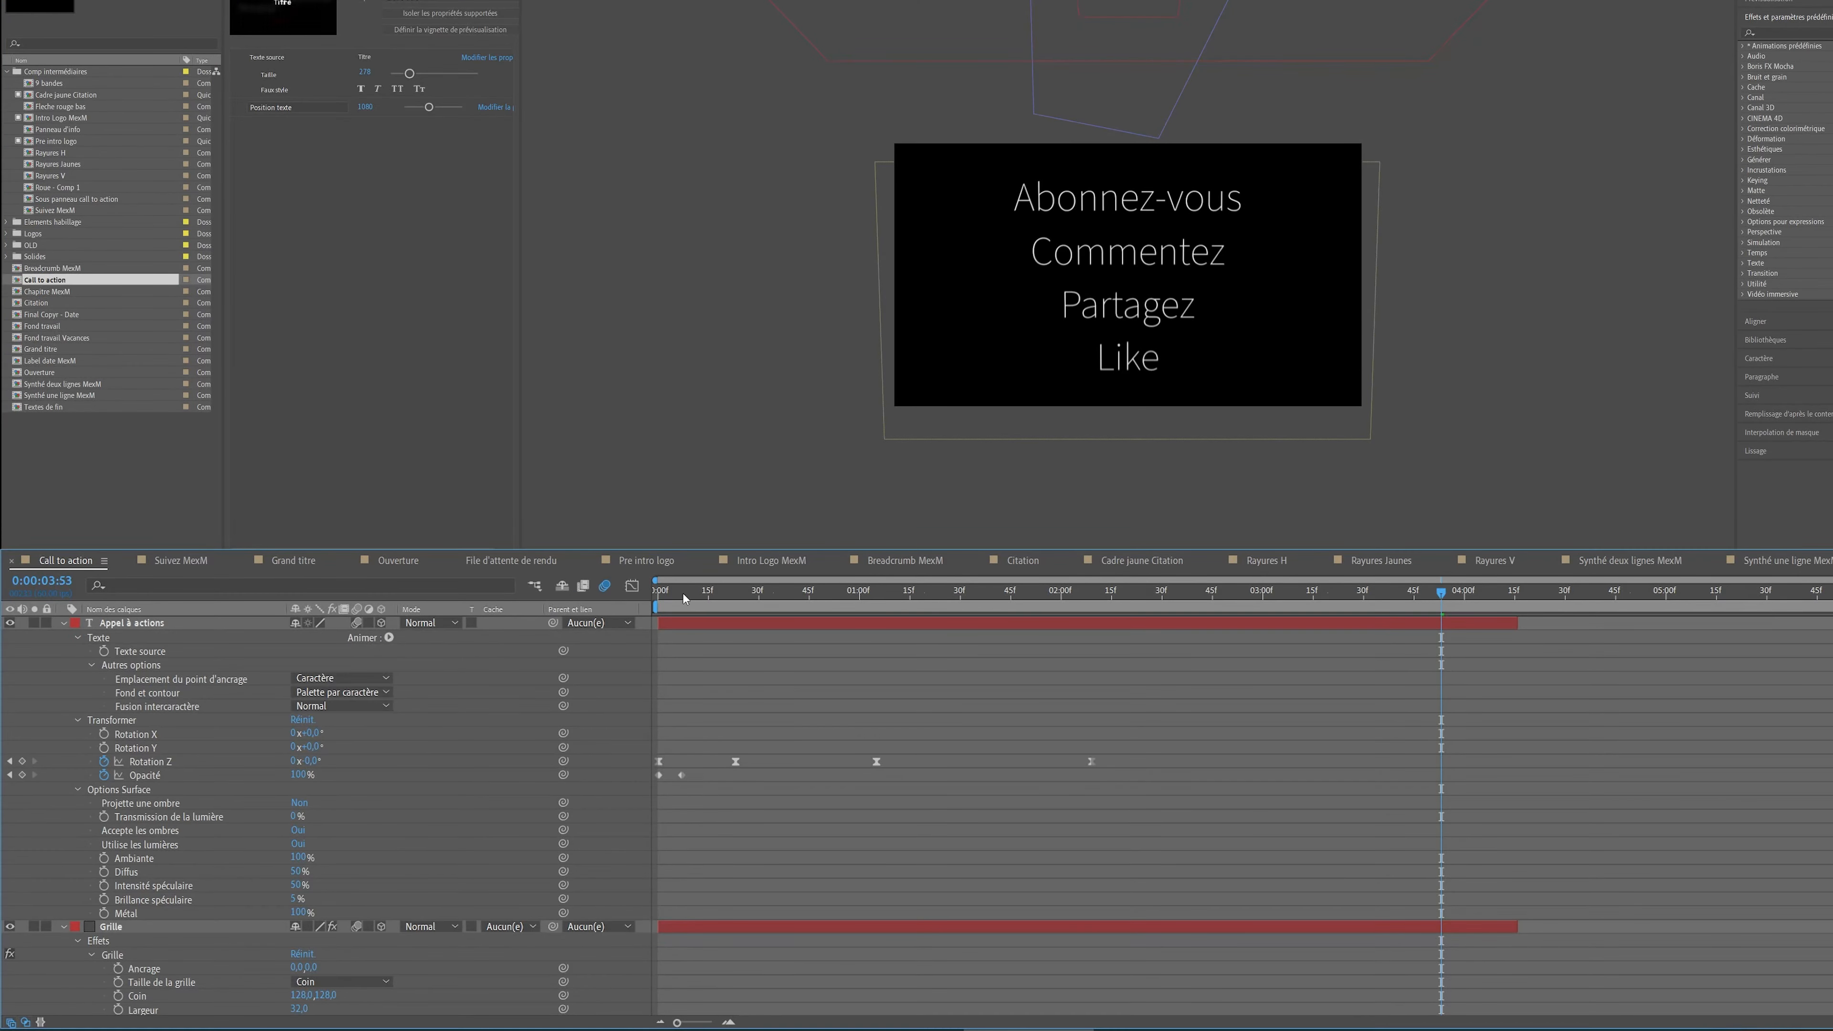
{"action": "key", "text": "space"}
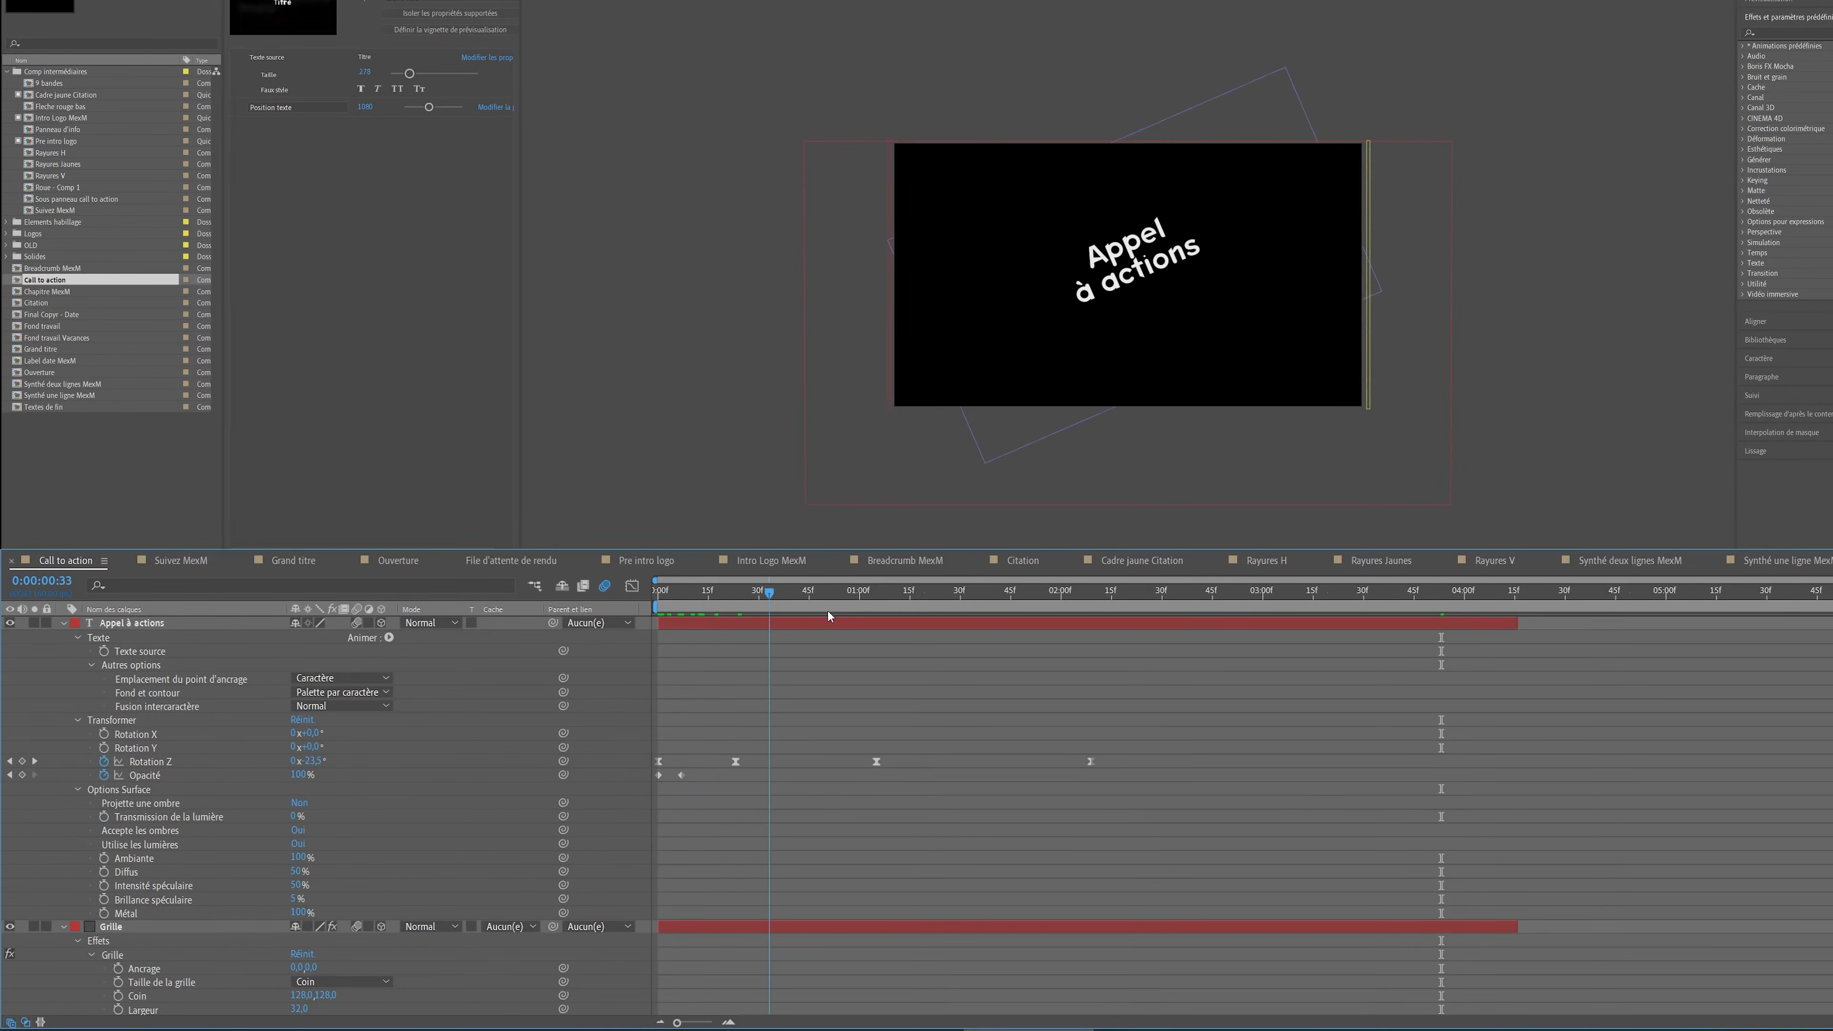
{"action": "left_click_drag", "start_coordinate": [828, 610], "coordinate": [1090, 630]}
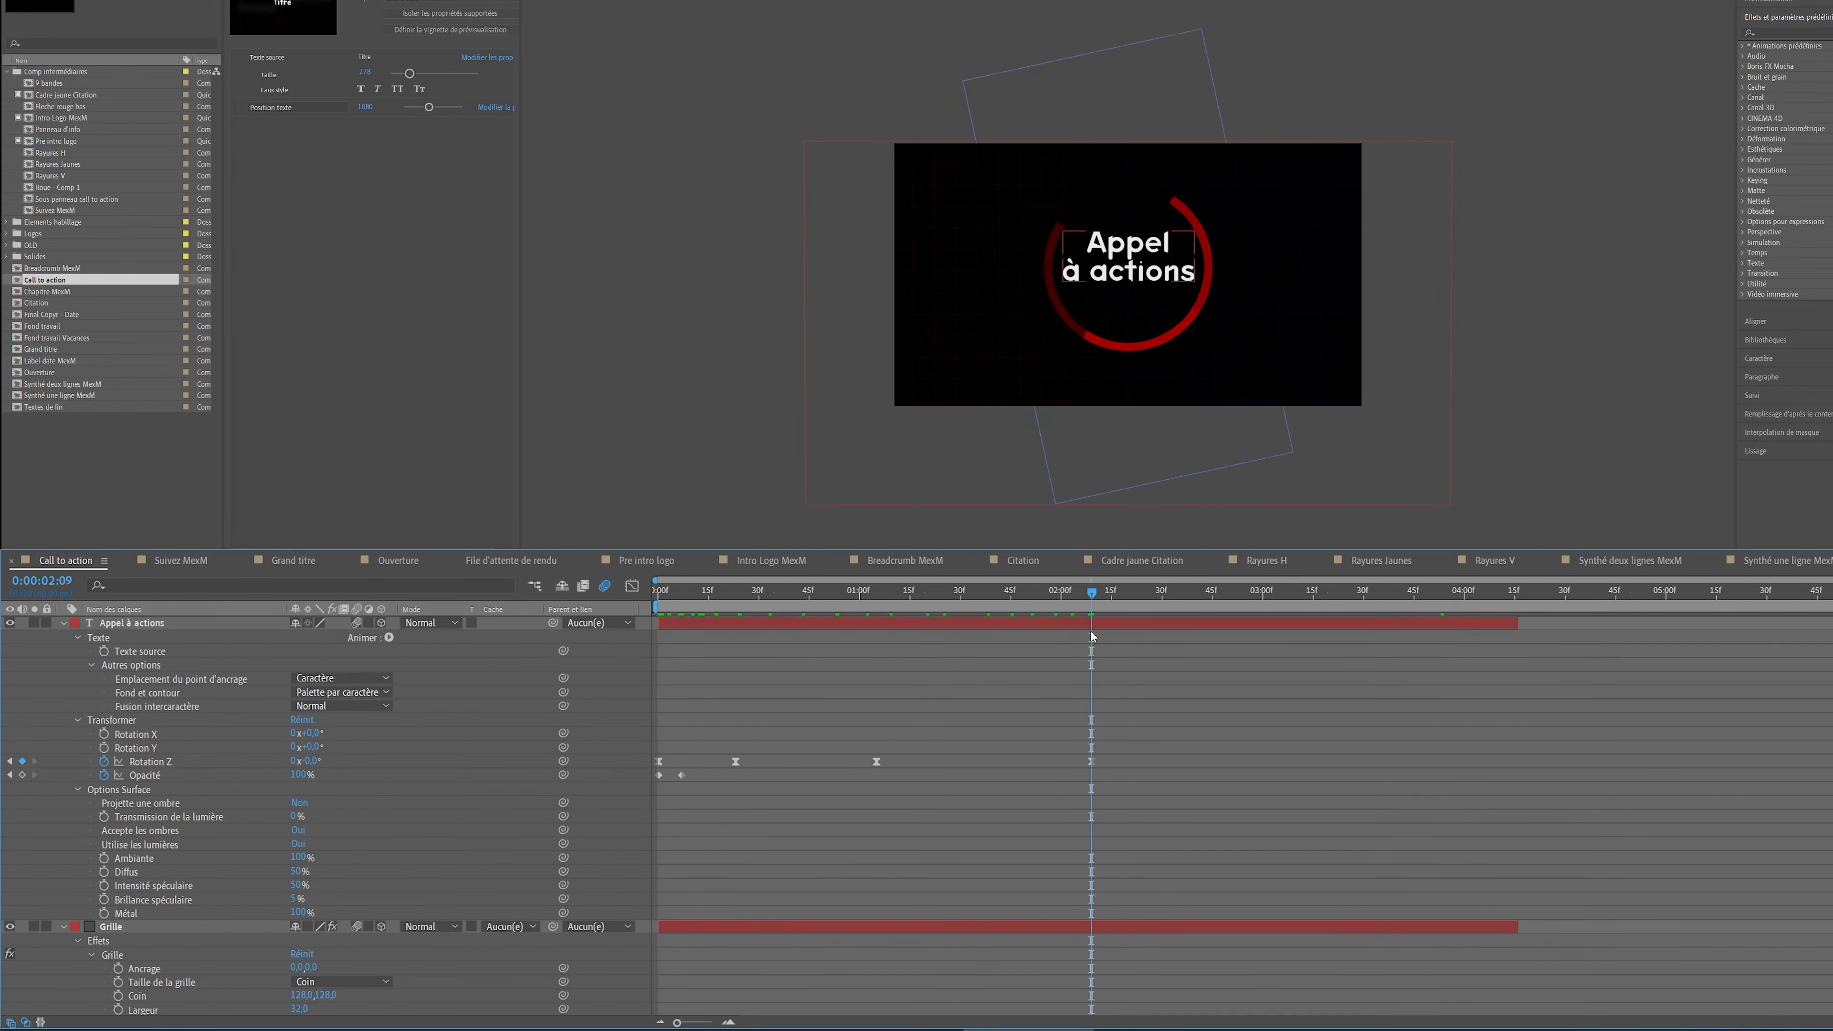
{"action": "key", "text": "space"}
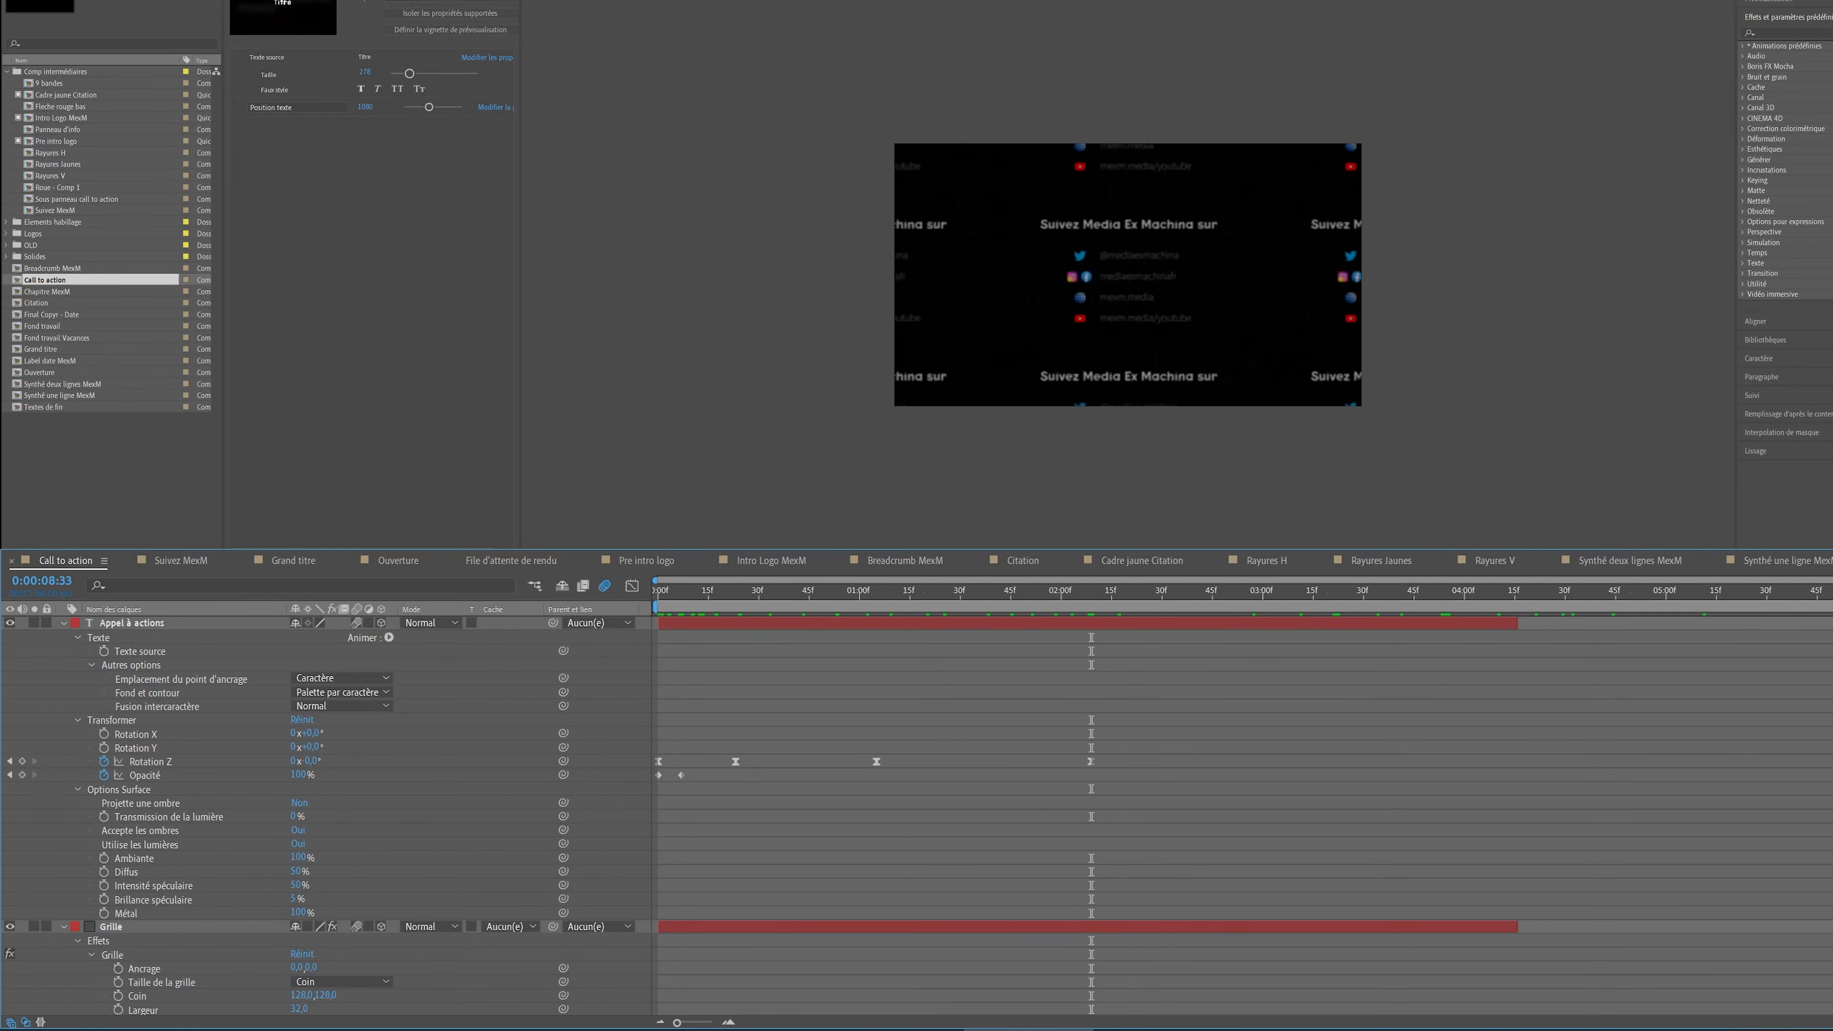
{"action": "left_click_drag", "start_coordinate": [1820, 658], "coordinate": [684, 651]}
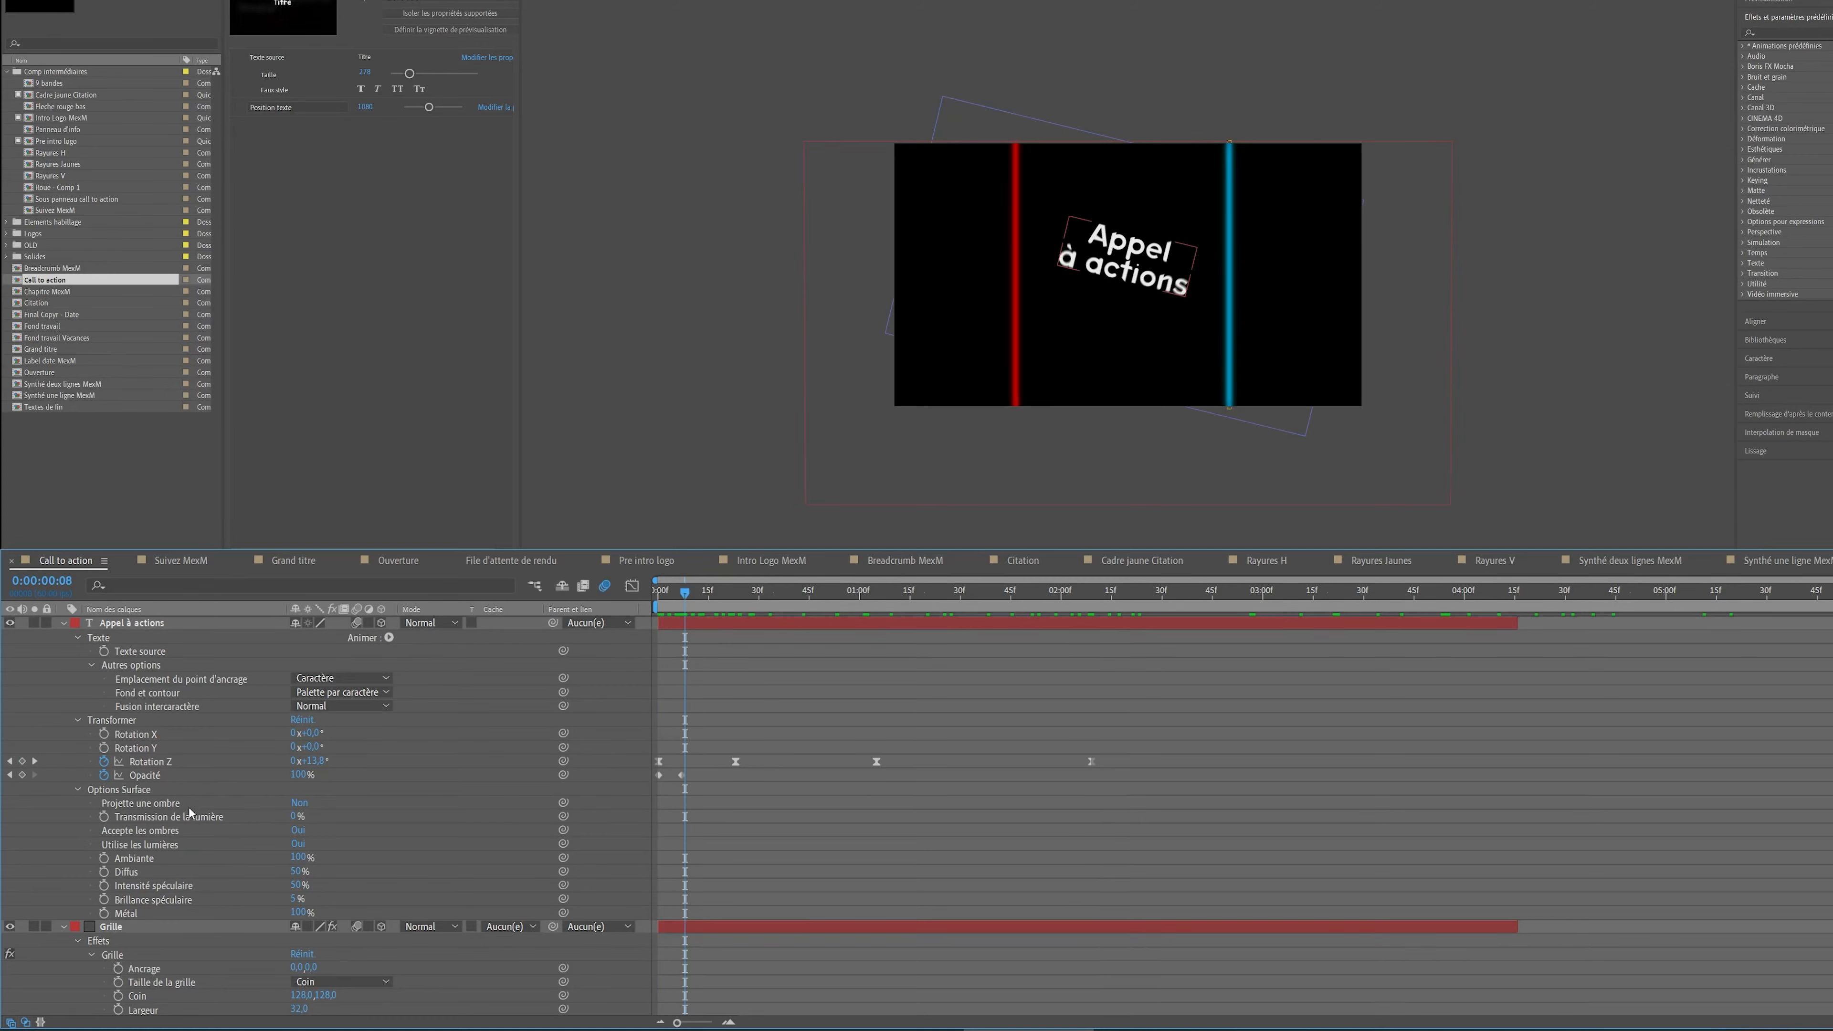
- Look over the Call to action layers' properties and replay its animation from the start through to the social media panel
{"action": "scroll", "coordinate": [191, 812], "scroll_direction": "down", "scroll_amount": 20}
{"action": "scroll", "coordinate": [192, 811], "scroll_direction": "up", "scroll_amount": 20}
{"action": "left_click_drag", "start_coordinate": [663, 594], "coordinate": [673, 593]}
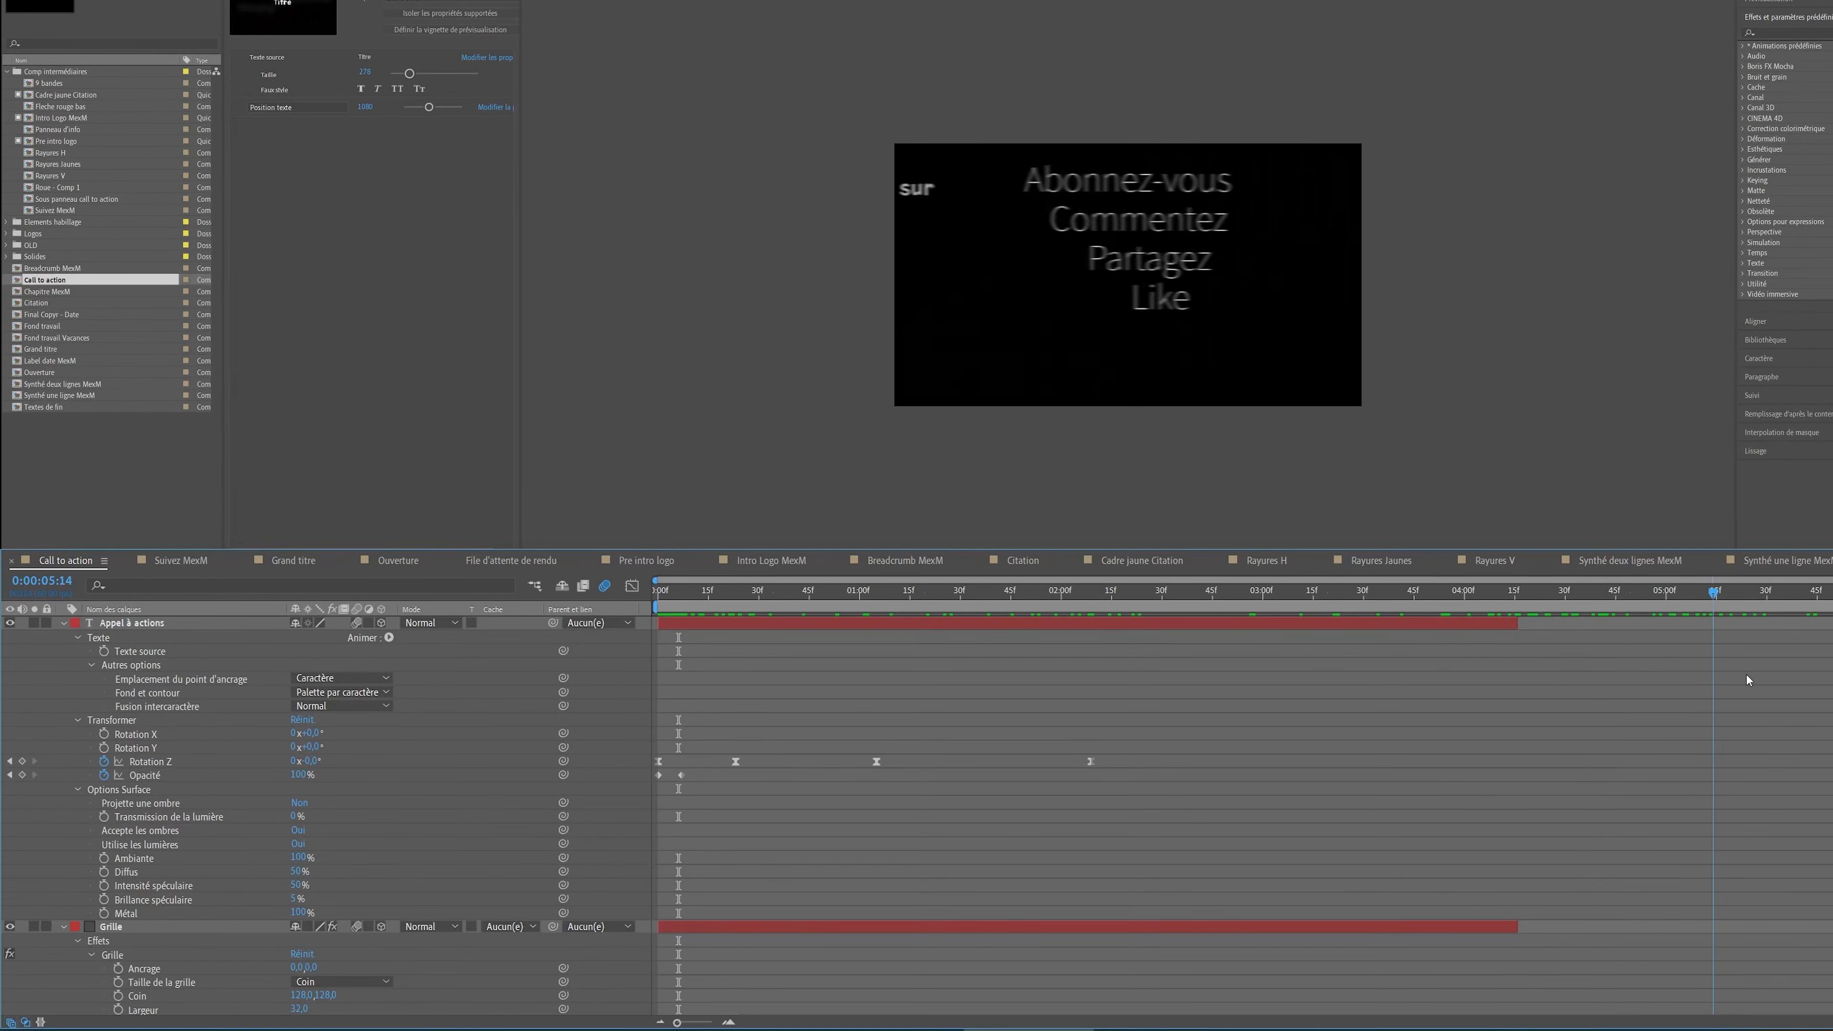
{"action": "key", "text": "space"}
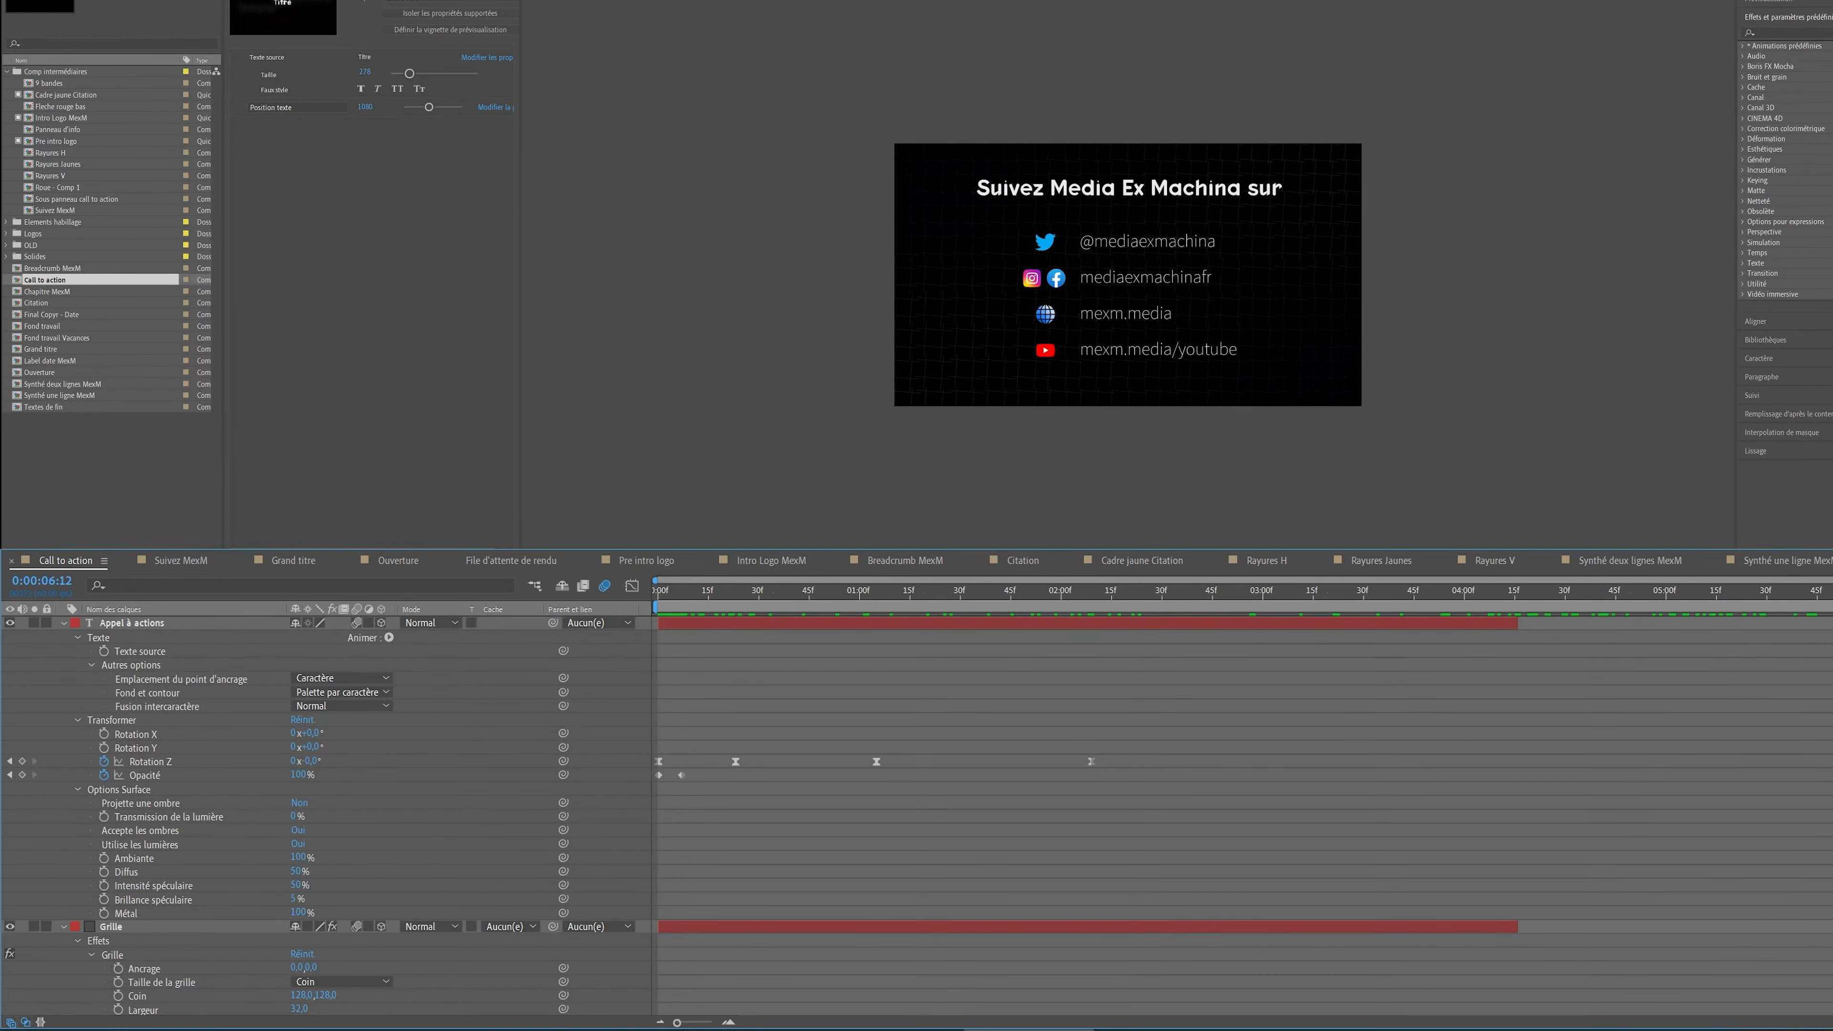
{"action": "mouse_move", "coordinate": [1832, 593]}
{"action": "left_mouse_down"}
{"action": "mouse_move", "coordinate": [1040, 604]}
{"action": "mouse_move", "coordinate": [1832, 612]}
{"action": "left_mouse_up"}
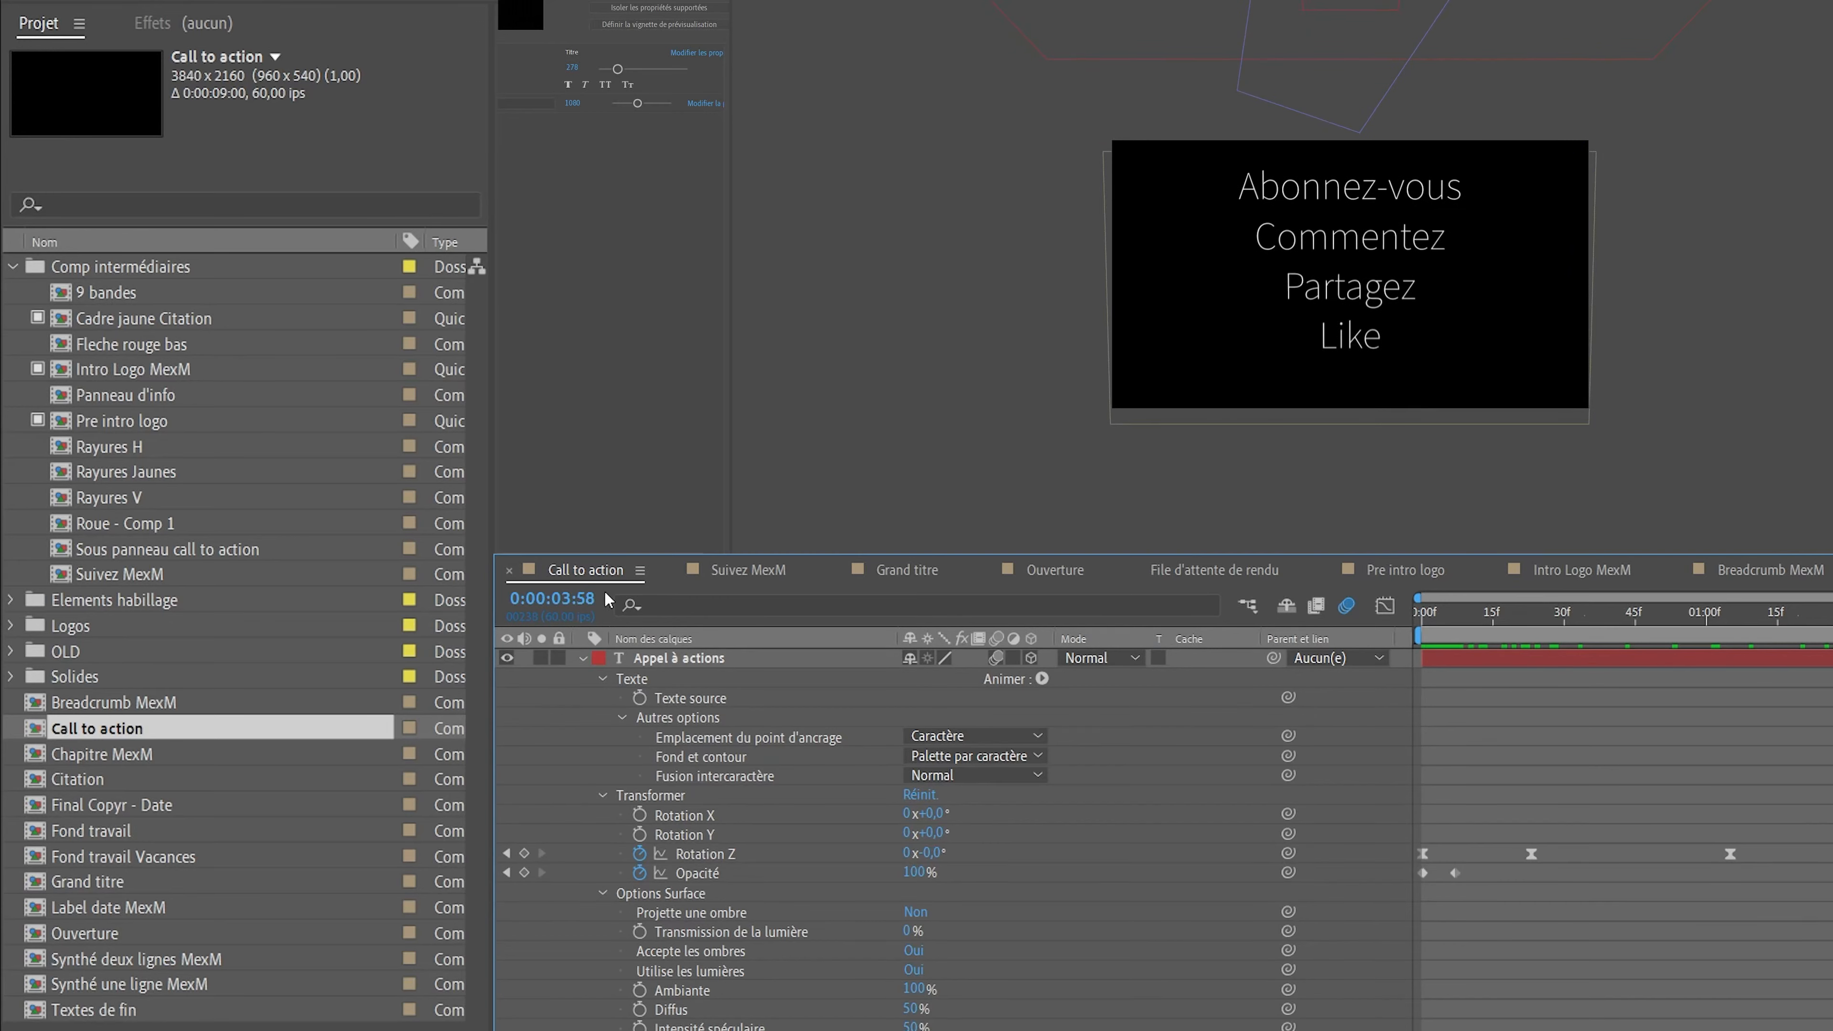
- Collapse the expanded properties of the Call to action layers so only the layer list shows, and select Suivez MexM
{"action": "left_click", "coordinate": [578, 658]}
{"action": "left_click", "coordinate": [591, 694]}
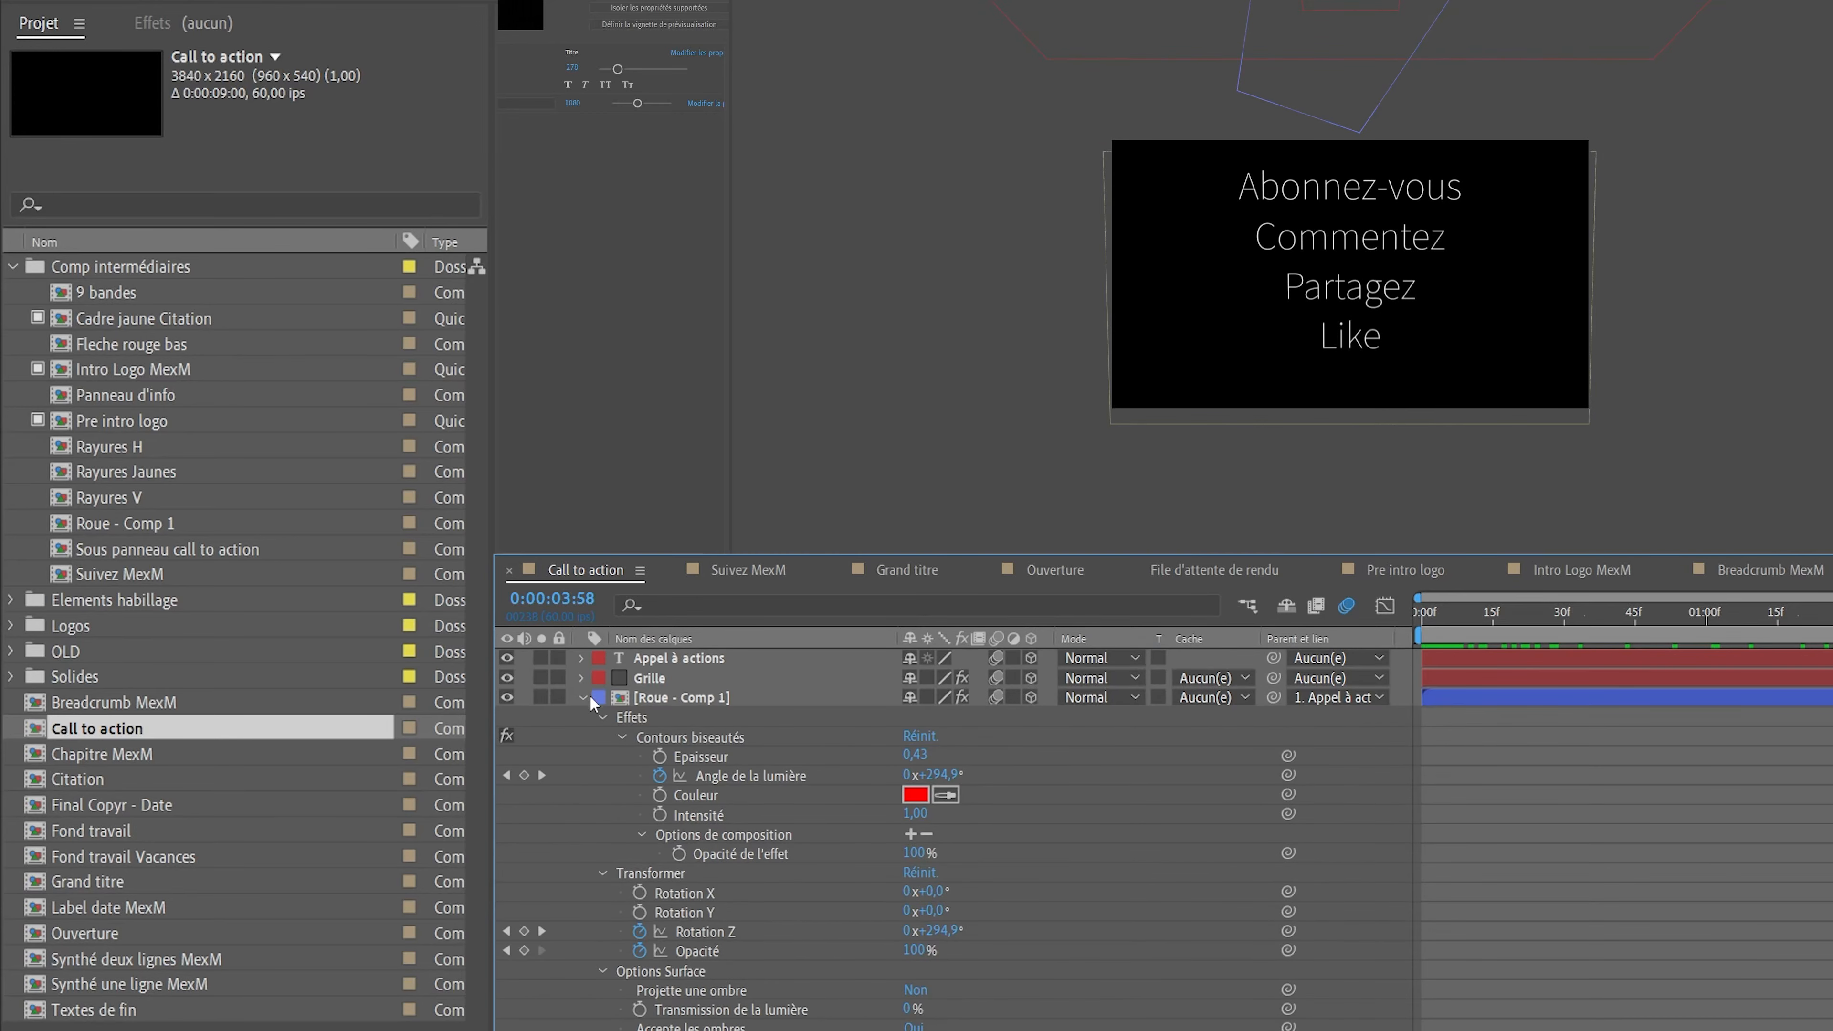
{"action": "left_click", "coordinate": [586, 695]}
{"action": "left_click", "coordinate": [594, 756]}
{"action": "left_click", "coordinate": [578, 758]}
{"action": "left_click", "coordinate": [580, 757]}
{"action": "left_click", "coordinate": [582, 775]}
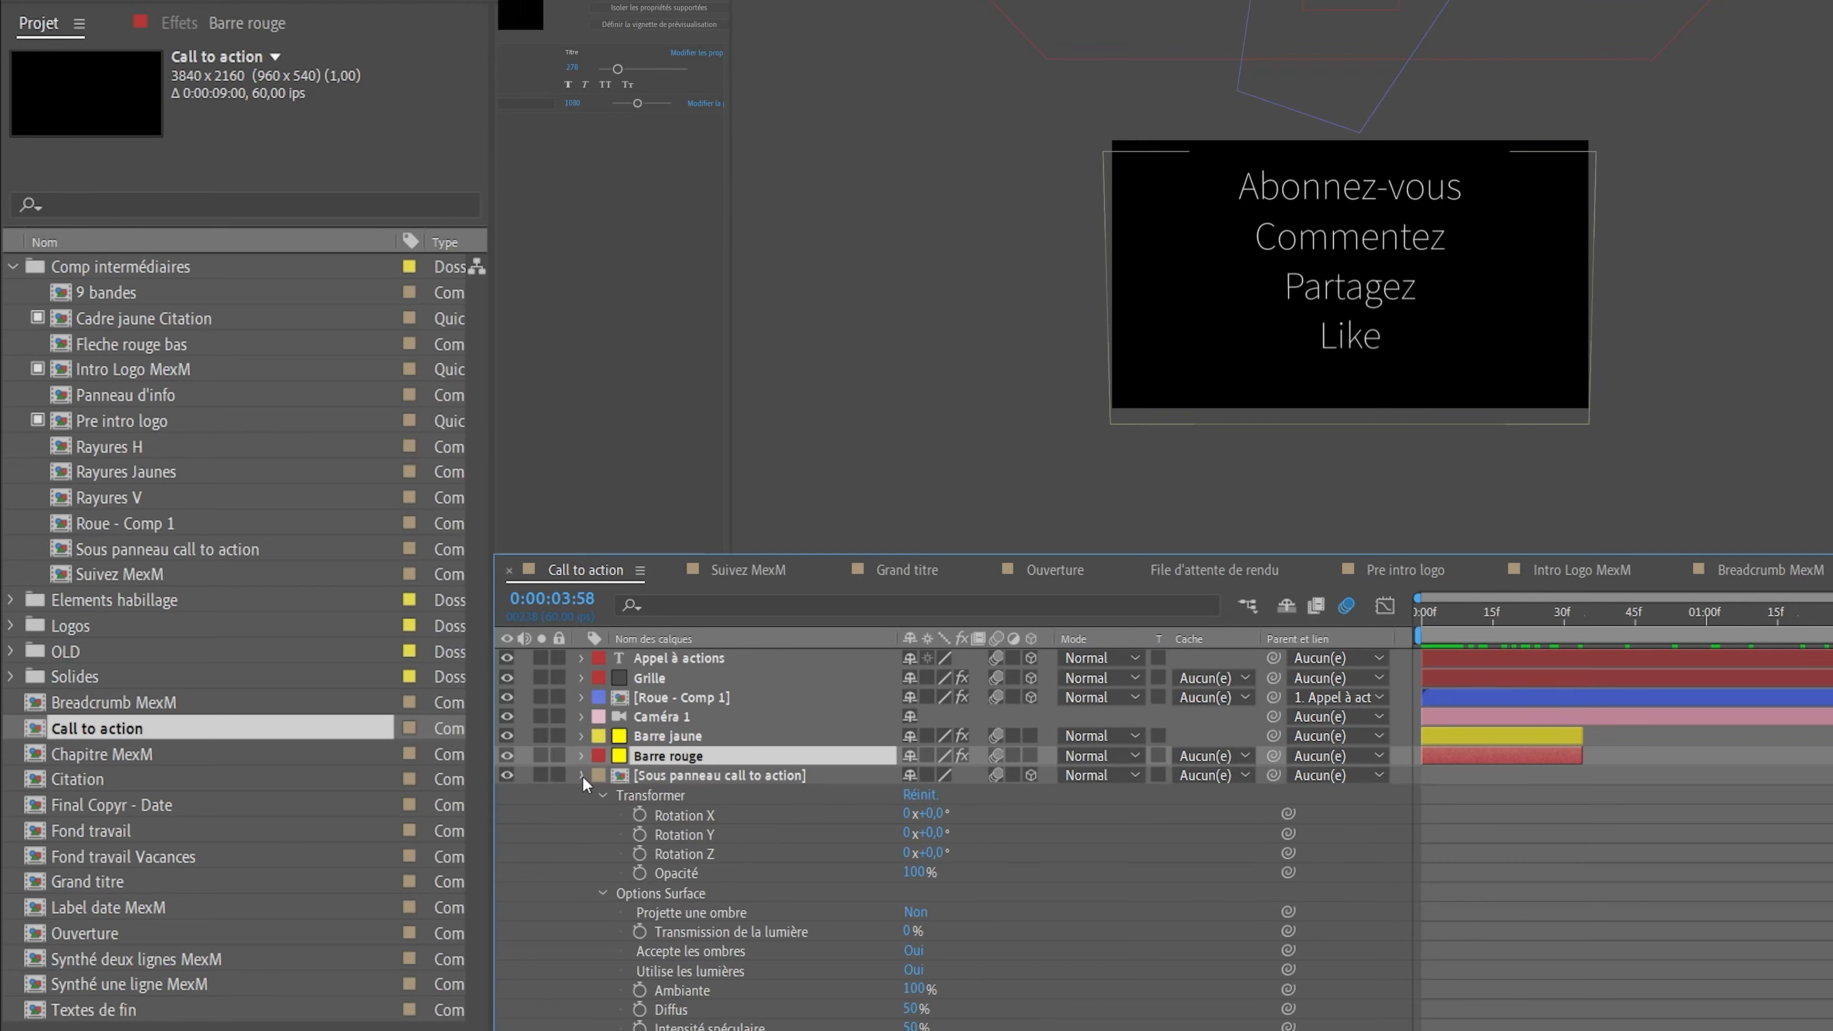
{"action": "left_click", "coordinate": [720, 796]}
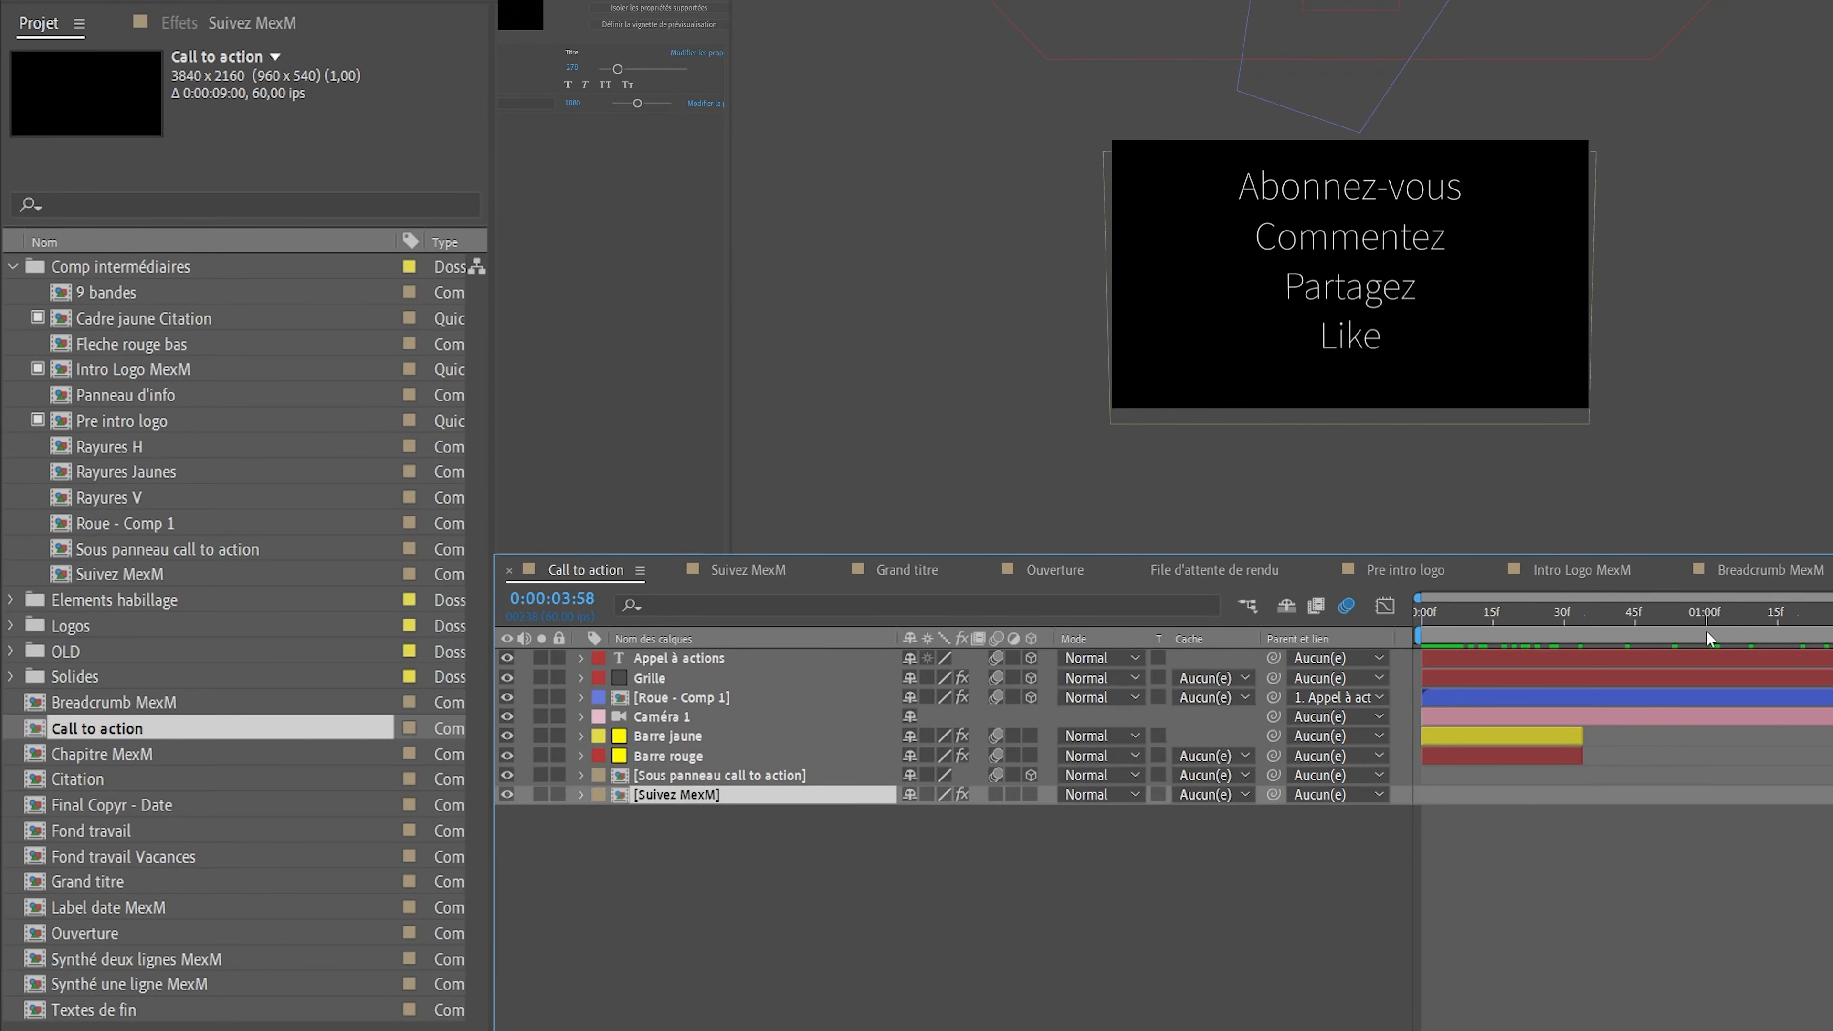
- Examine the Appel à actions text layer's effects and transform keyframes, and preview its rotation
{"action": "left_click_drag", "start_coordinate": [1708, 638], "coordinate": [1631, 627]}
{"action": "left_click", "coordinate": [728, 658]}
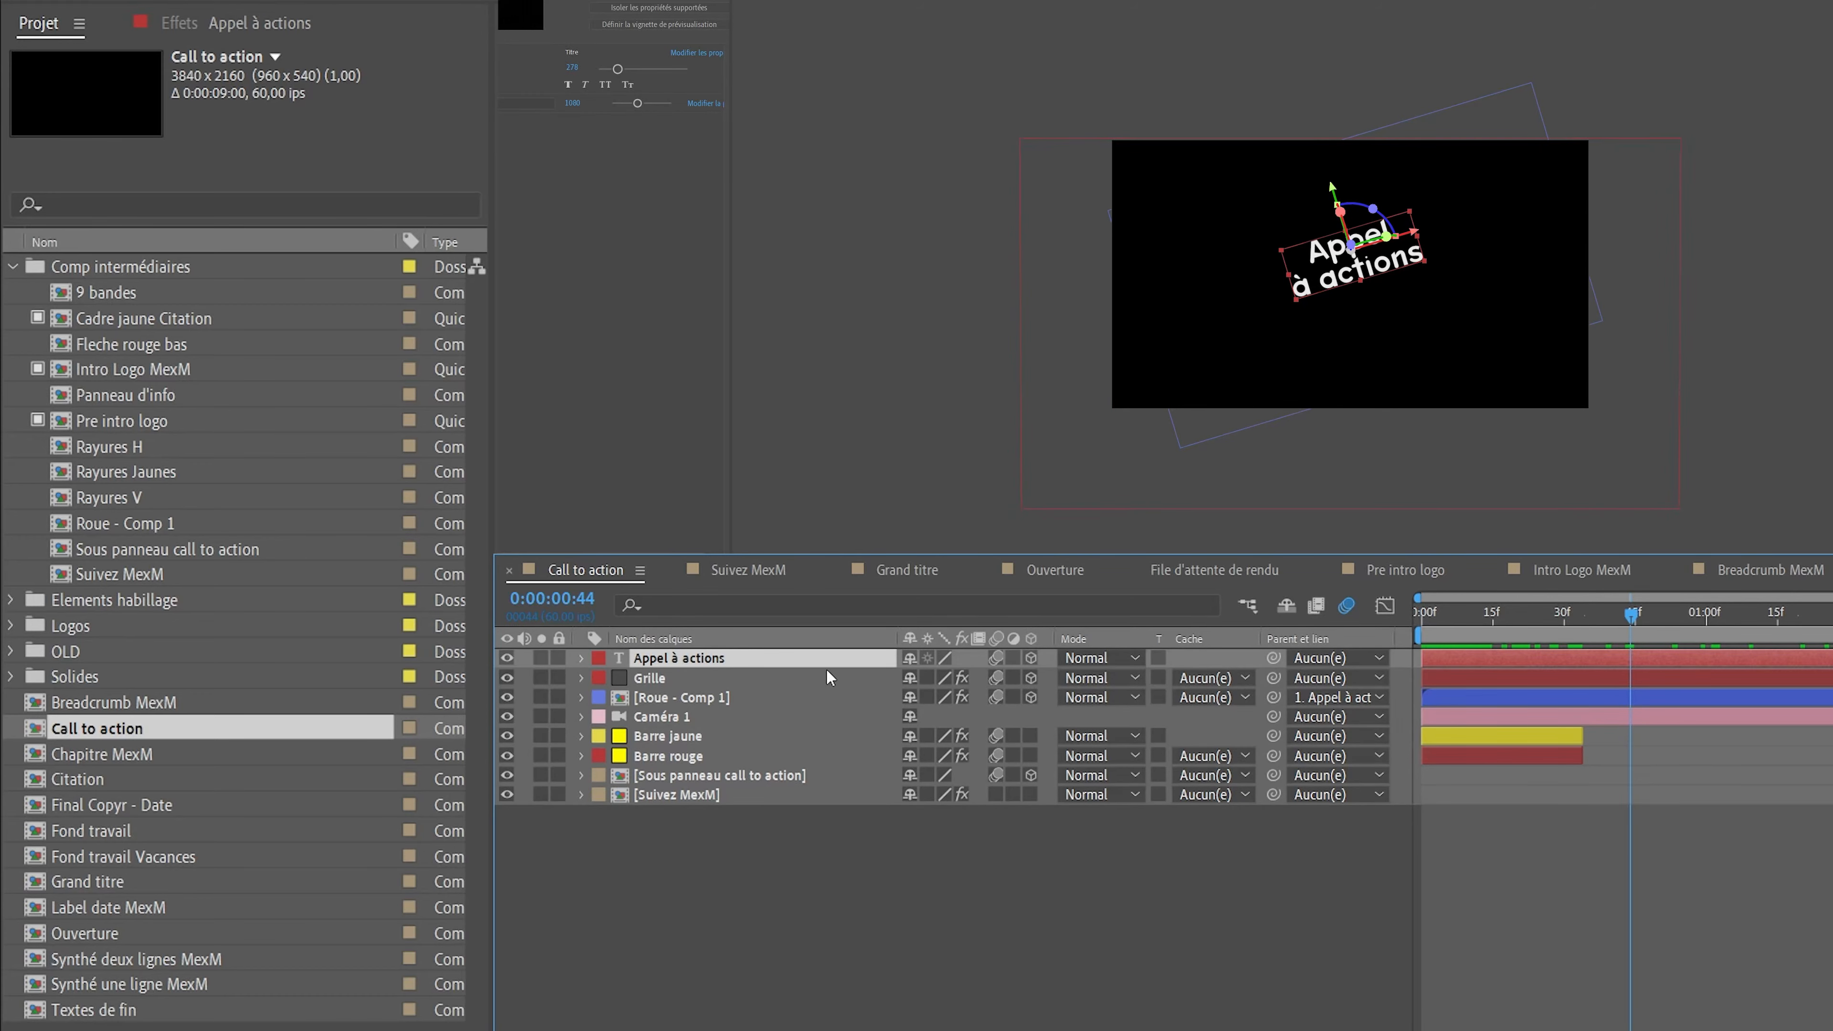
{"action": "left_click", "coordinate": [213, 26]}
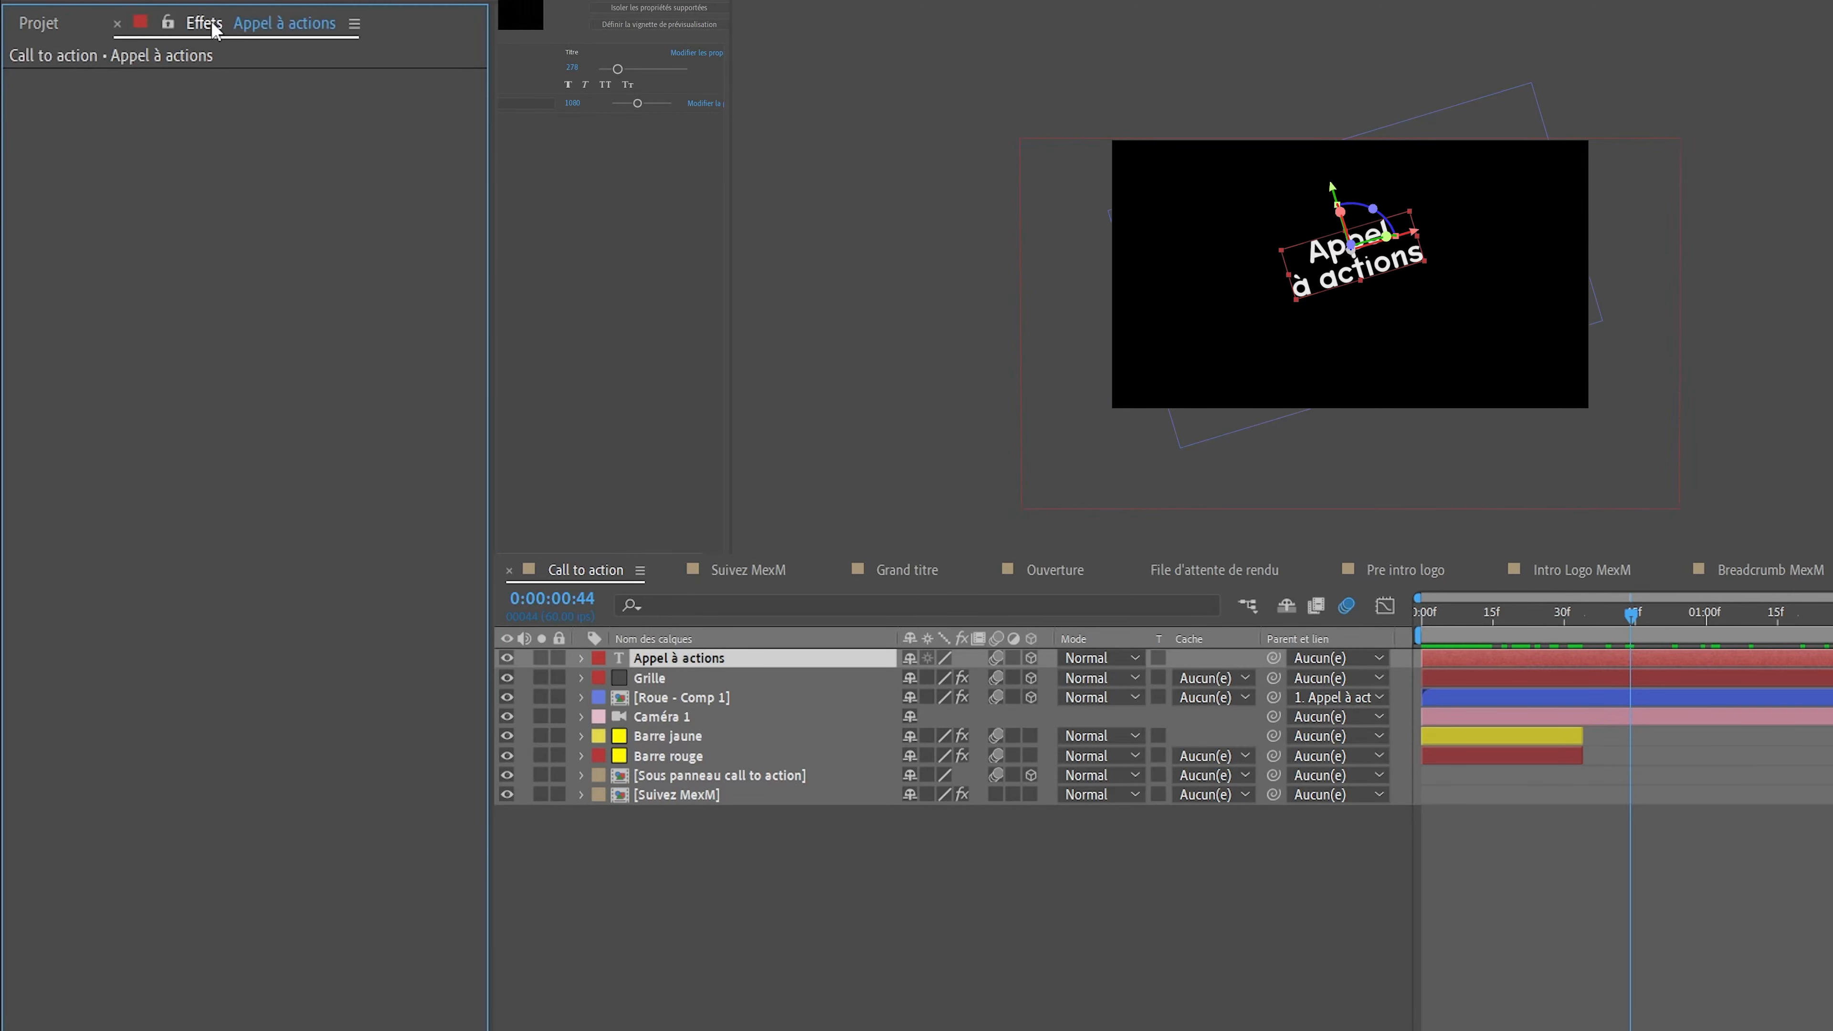
{"action": "left_click", "coordinate": [582, 658]}
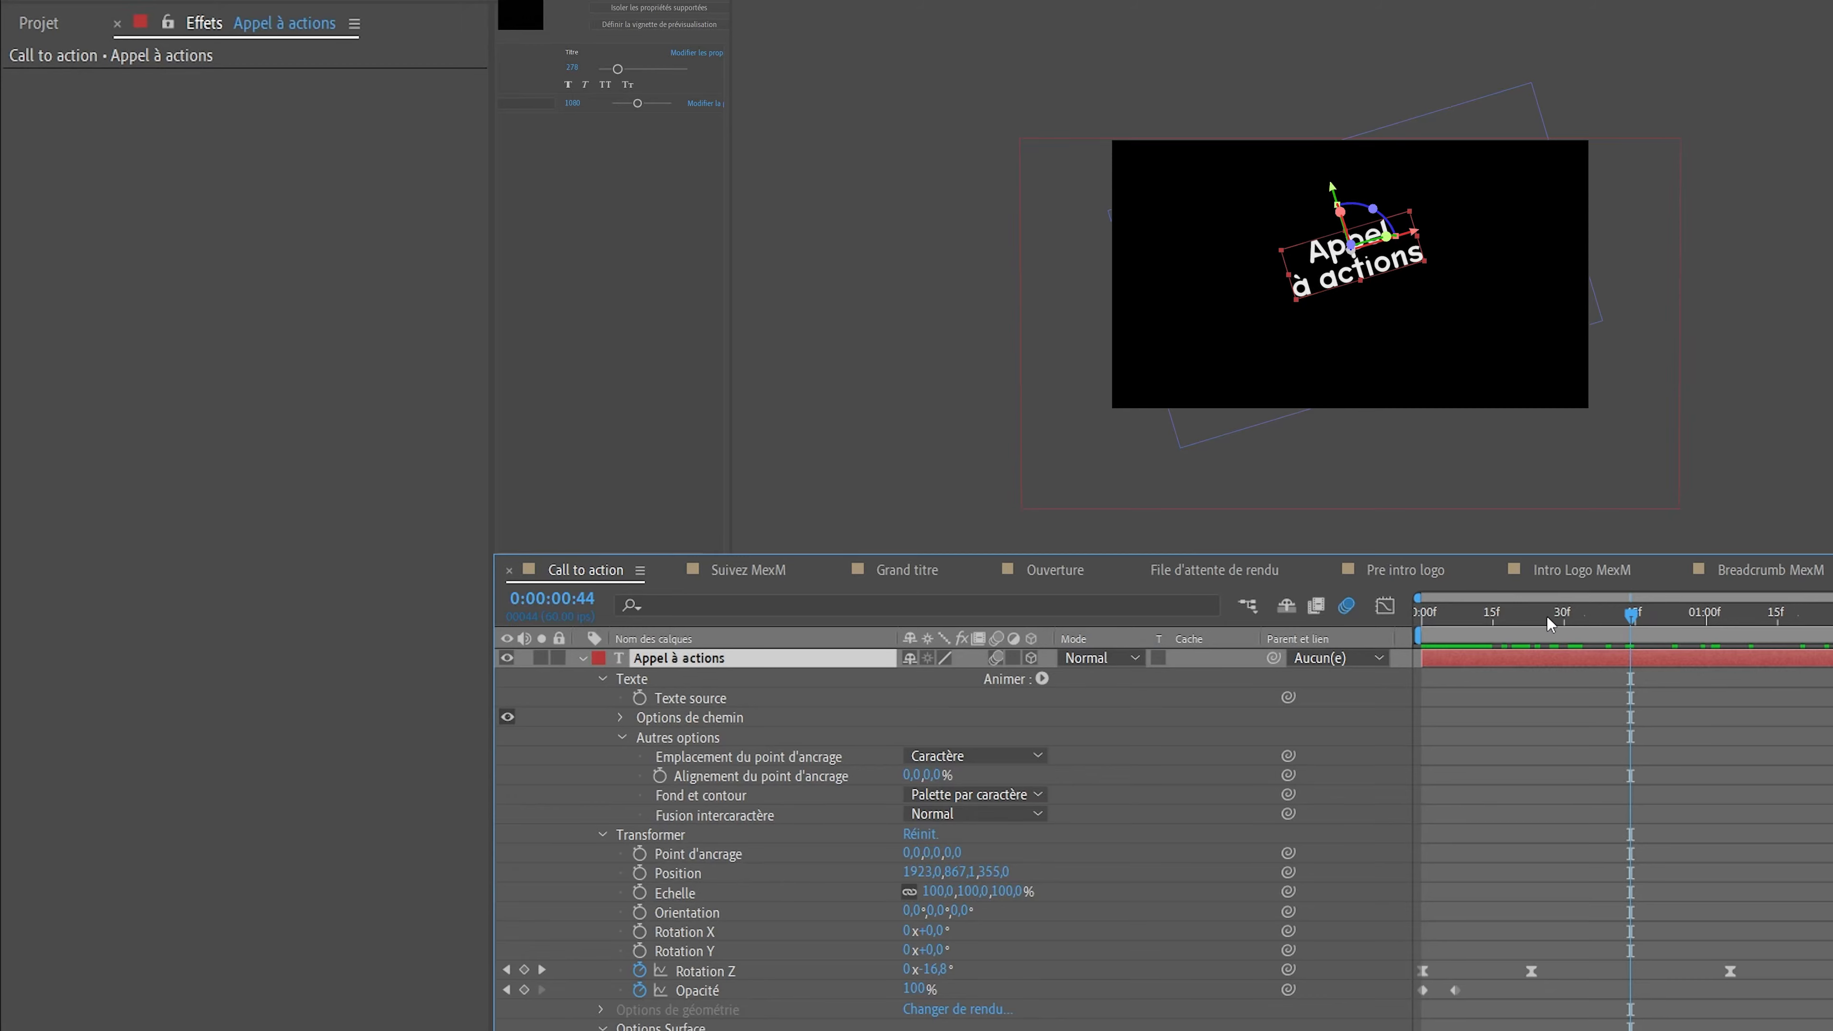
{"action": "key", "text": "space"}
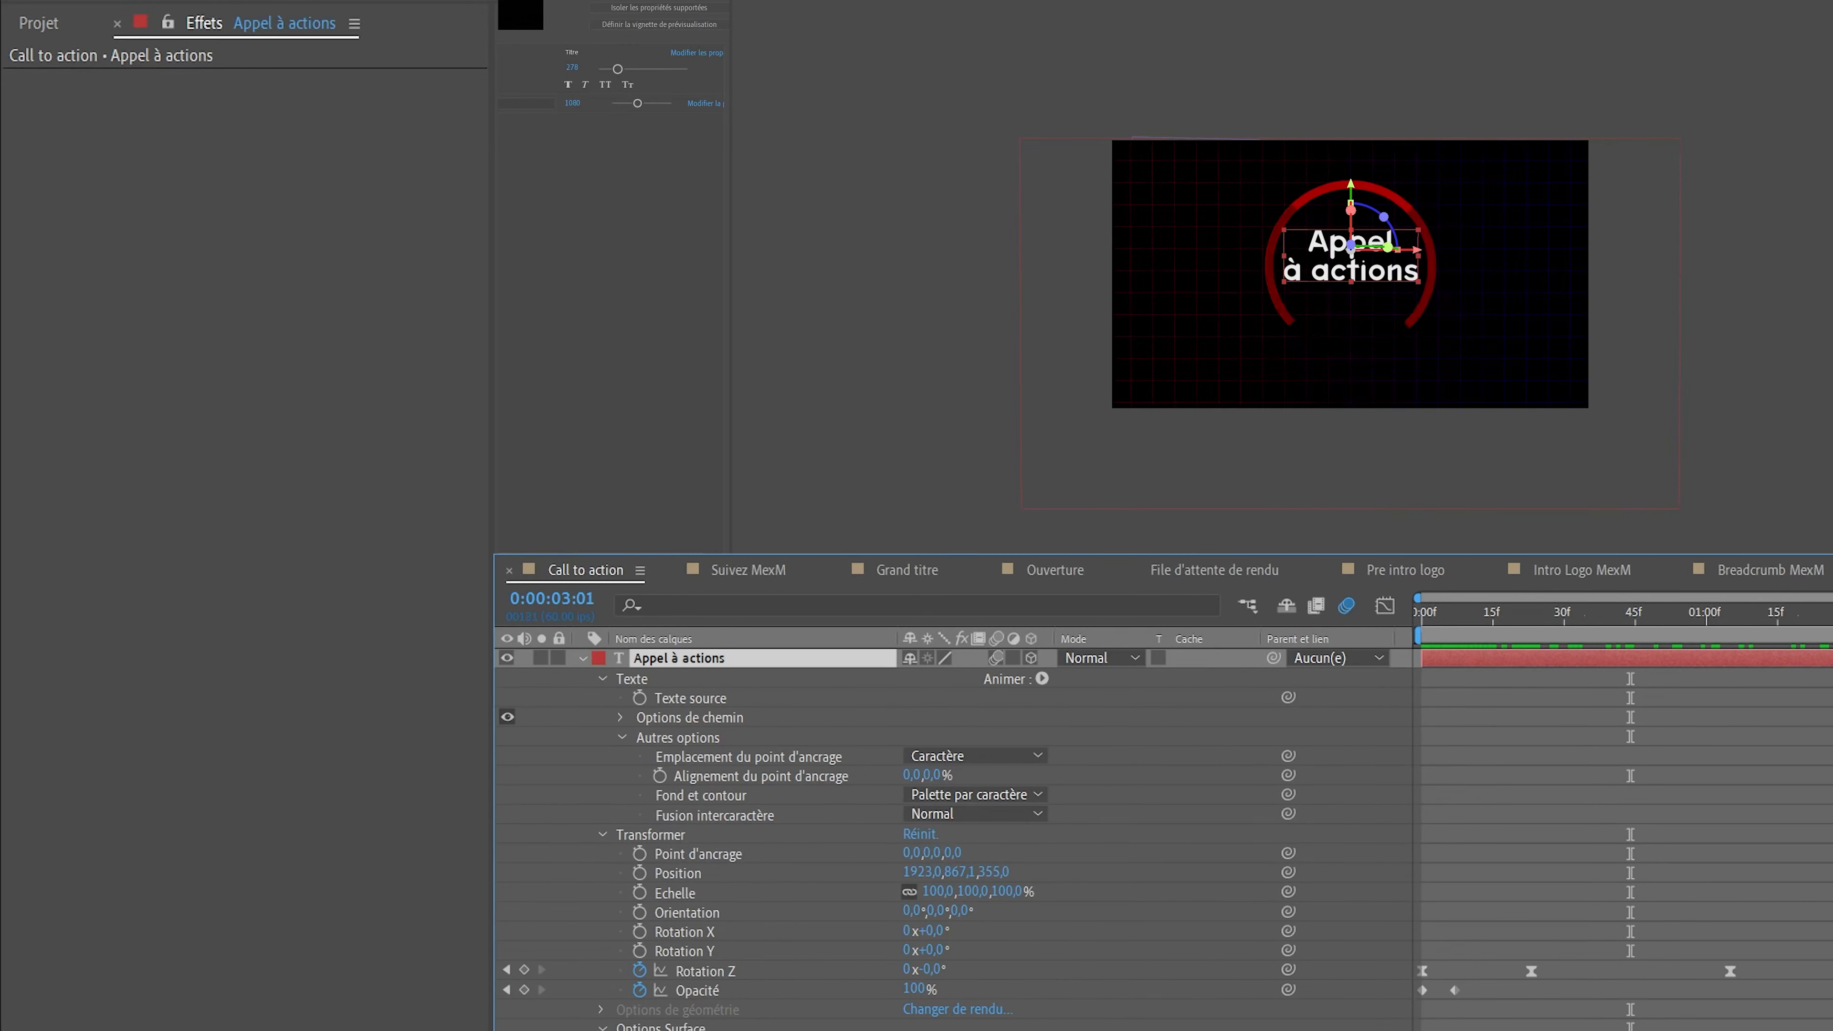
{"action": "left_click", "coordinate": [582, 657]}
- Examine the Grille layer's Grille and Dégradé 4 couleurs effects and its opacity animation
{"action": "left_click", "coordinate": [625, 680]}
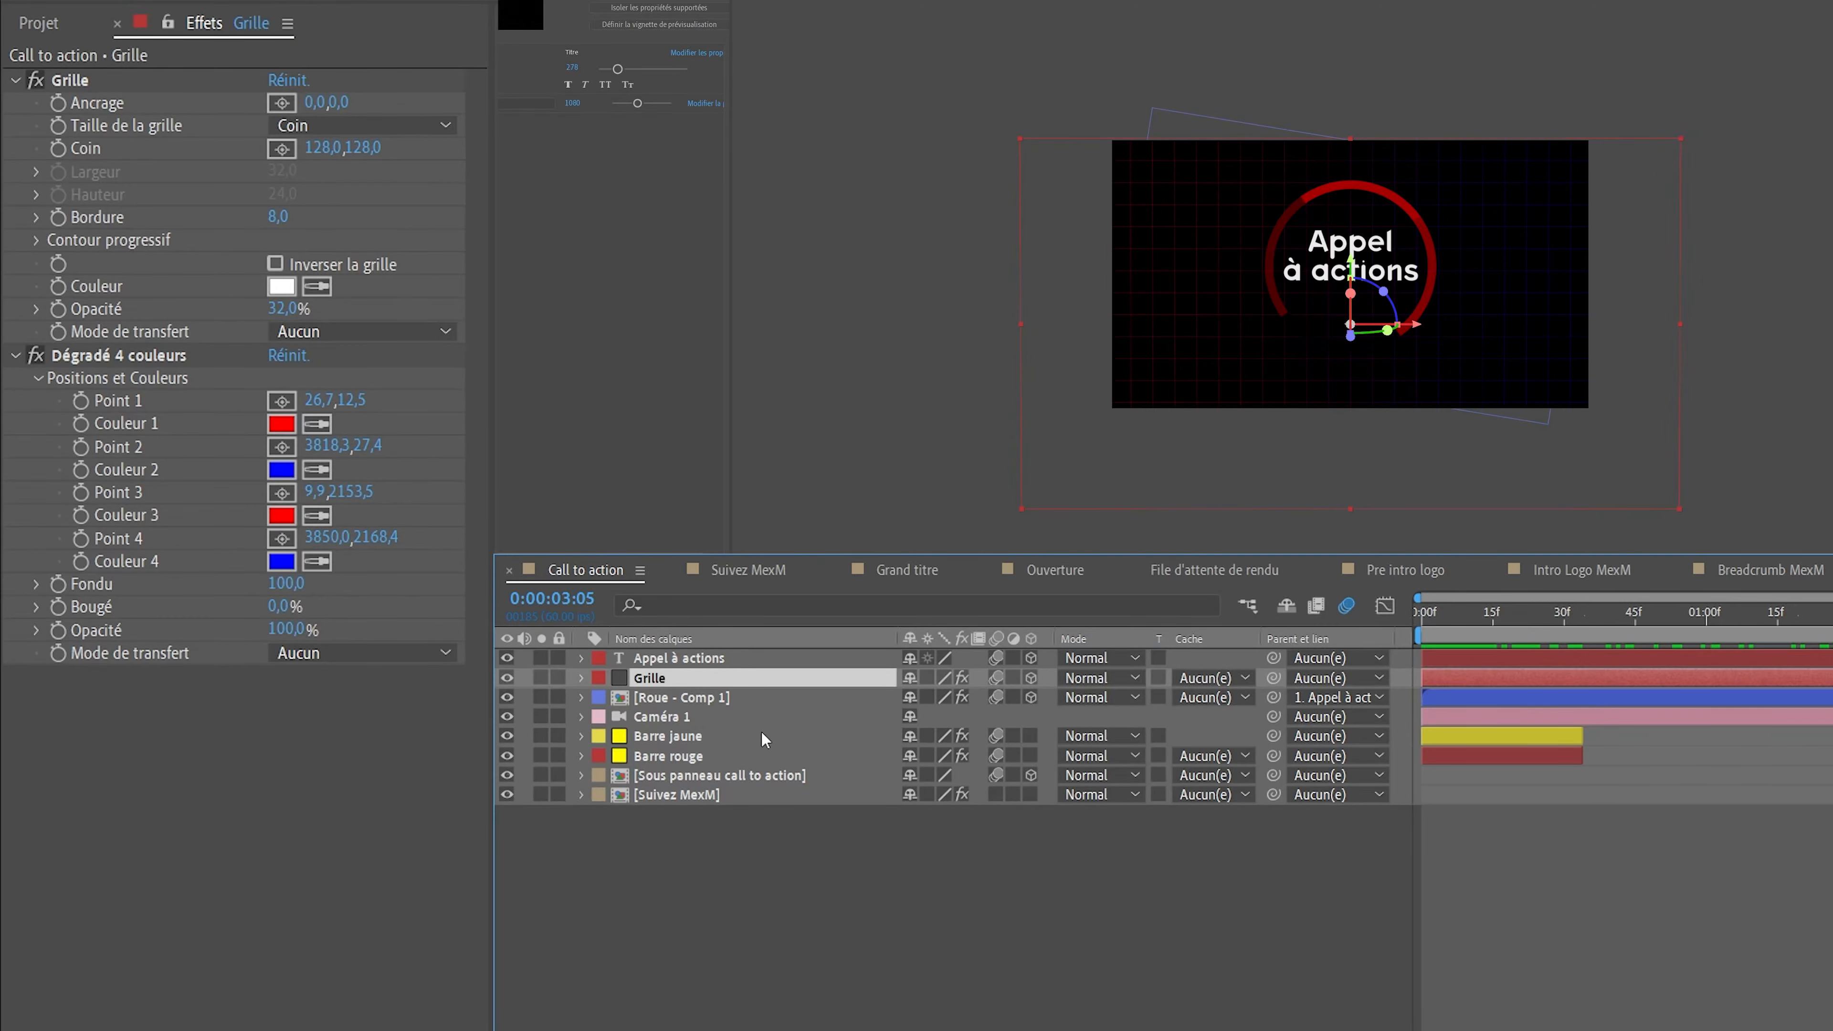
{"action": "left_click", "coordinate": [580, 678], "text": "ctrl"}
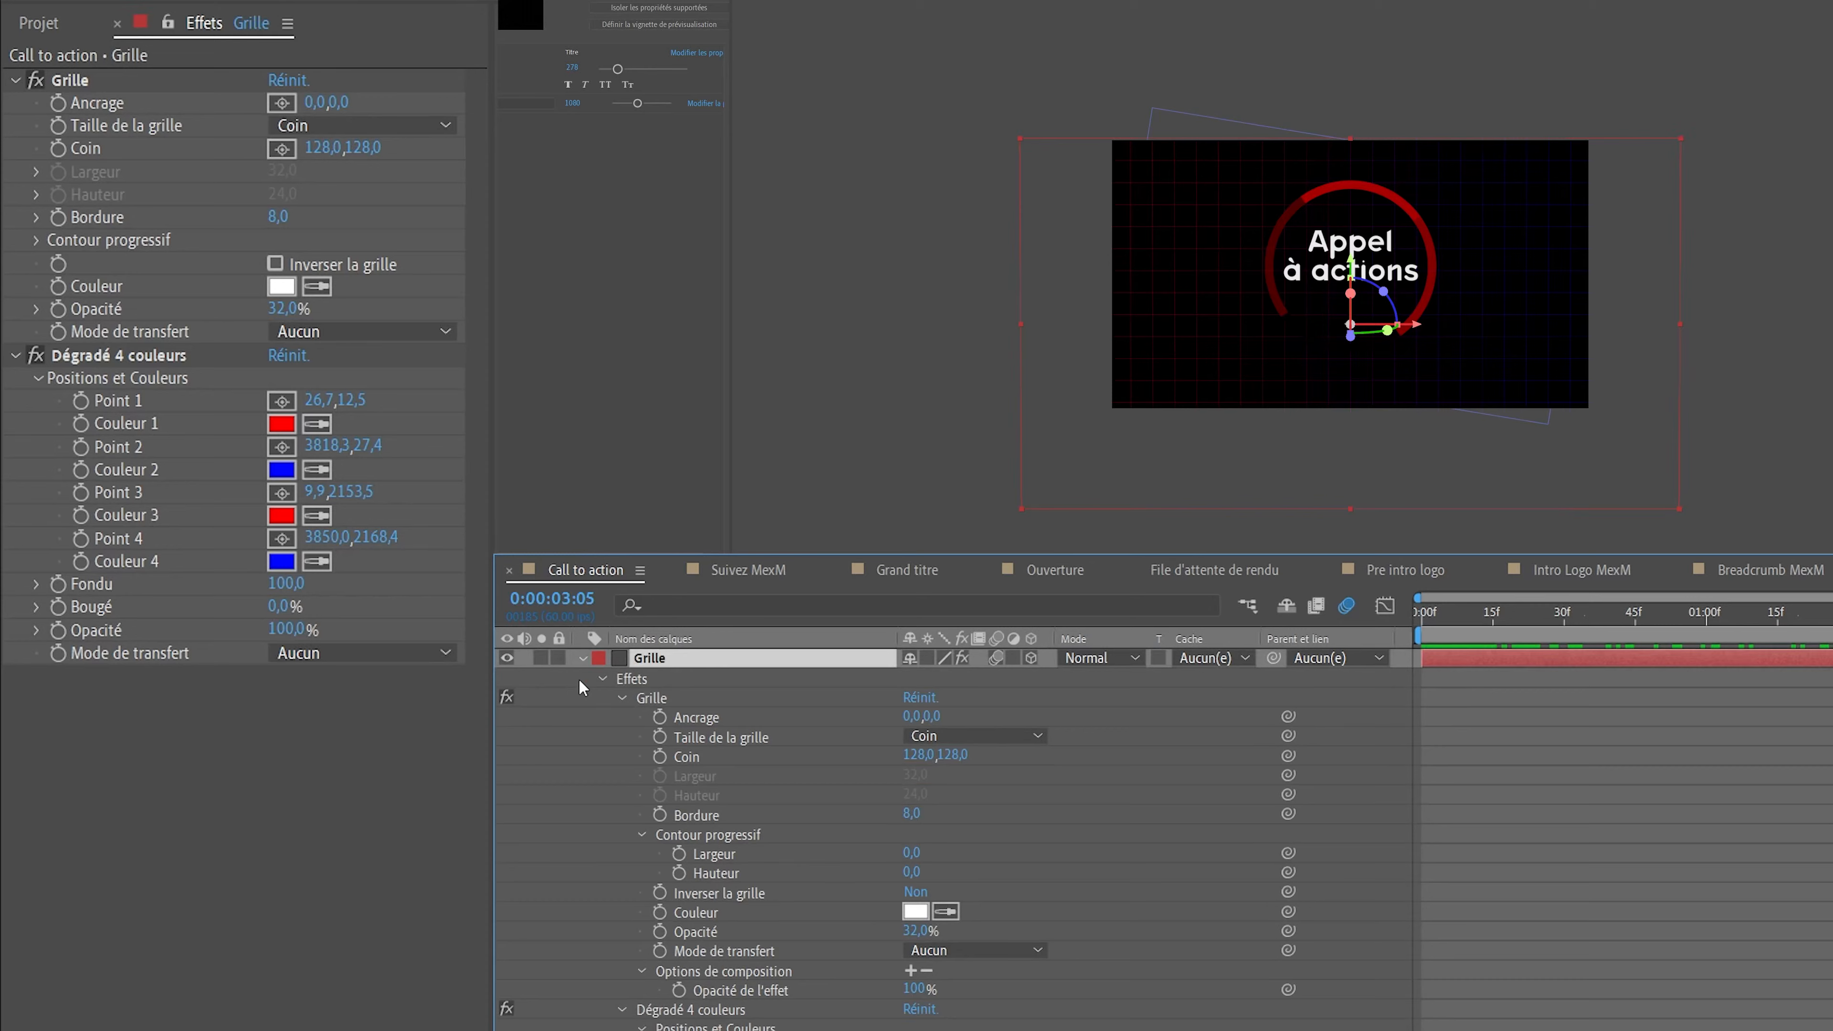
{"action": "left_click", "coordinate": [622, 697]}
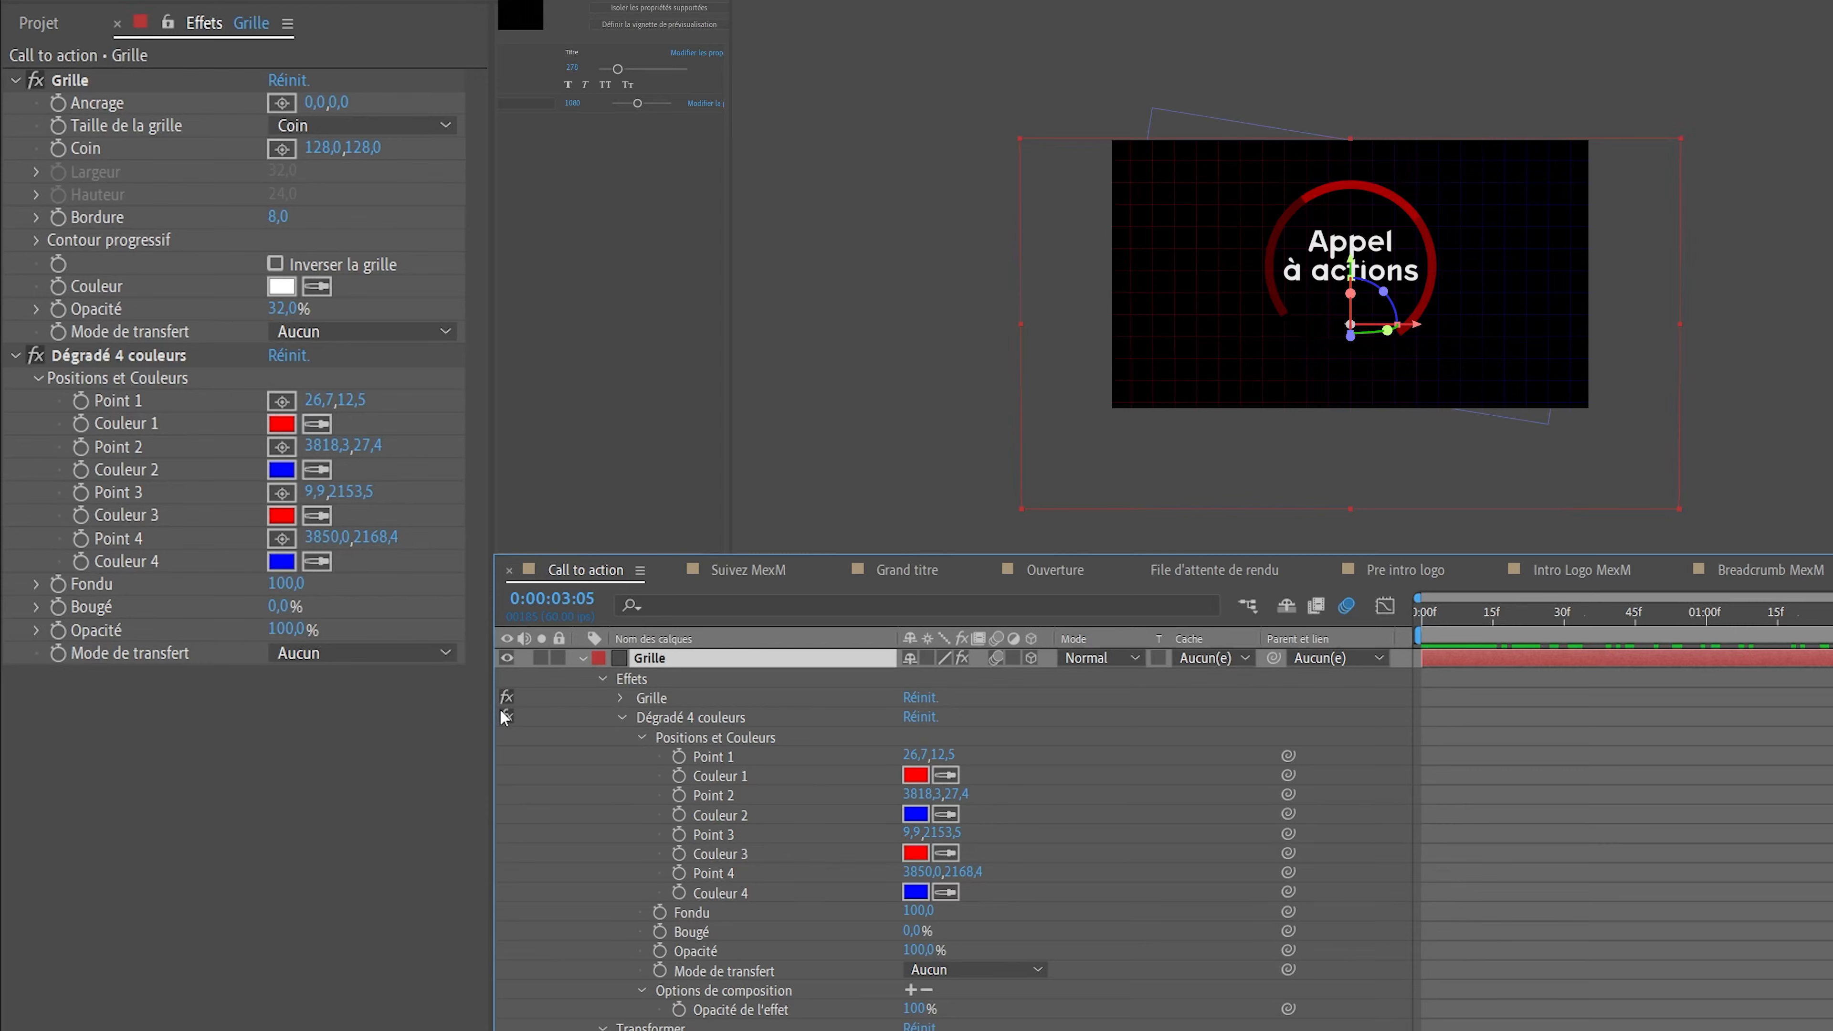
{"action": "left_click", "coordinate": [622, 719]}
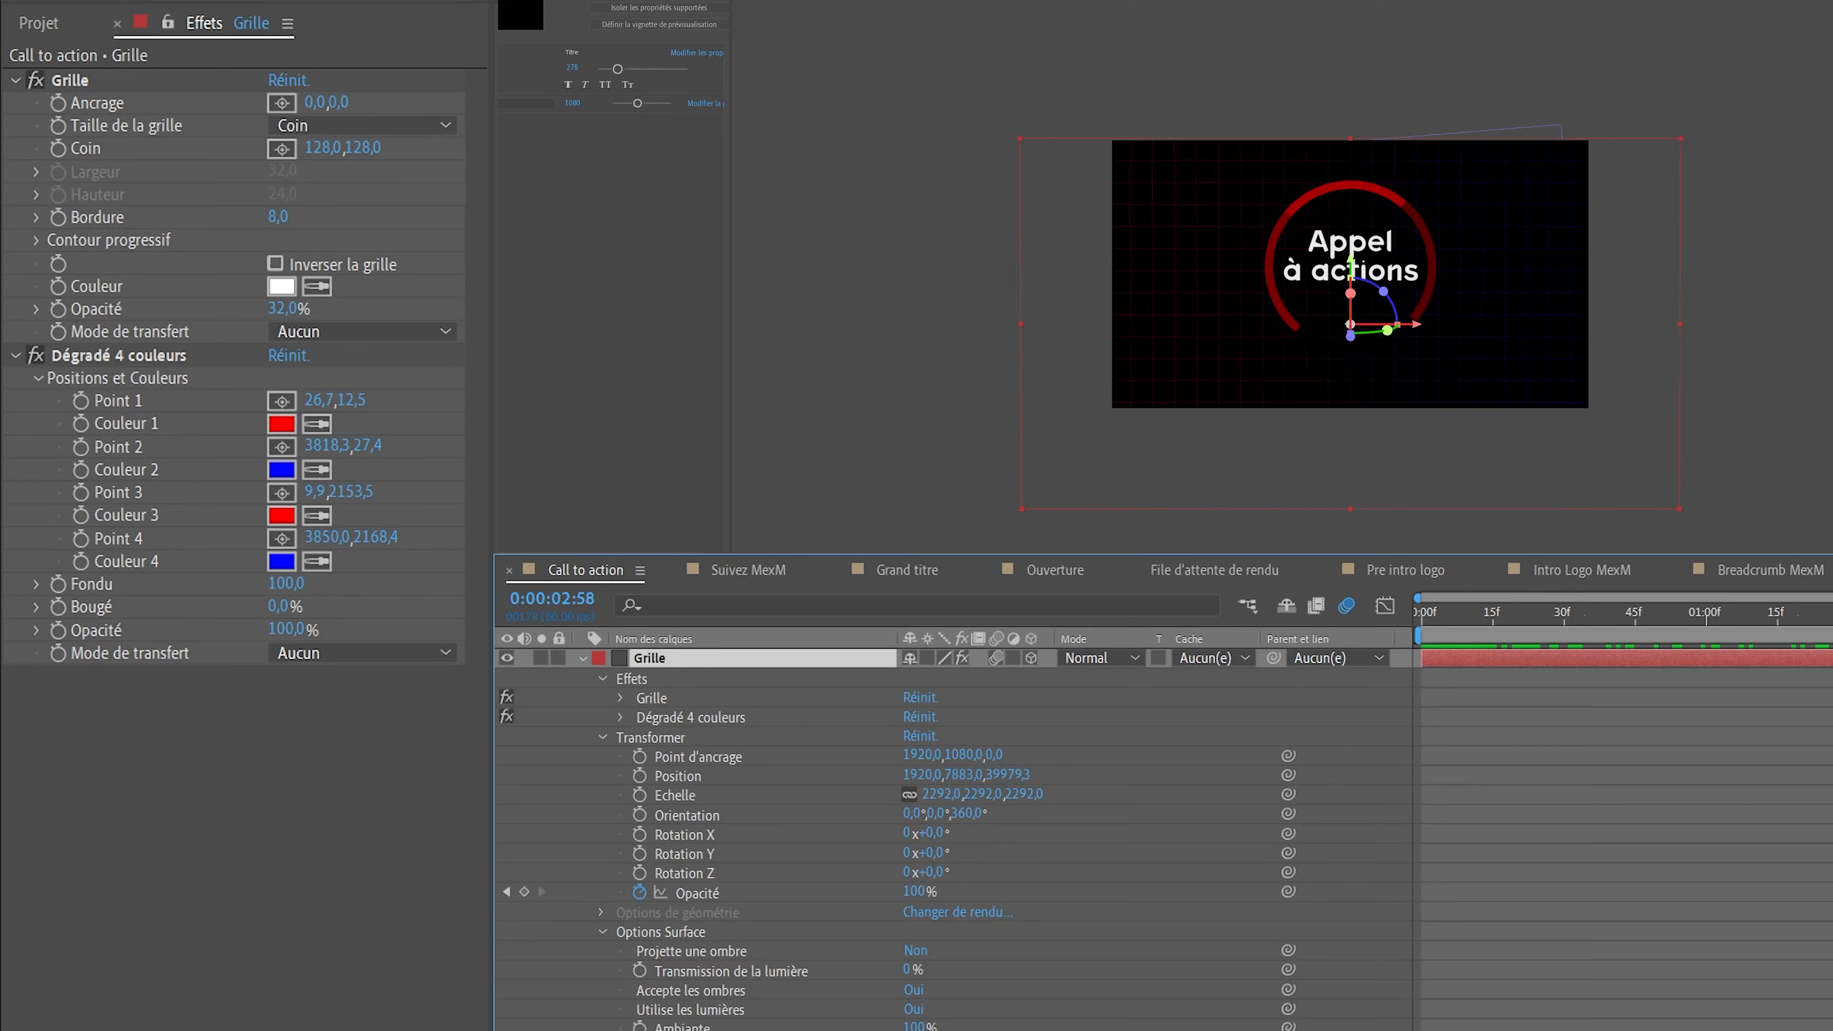
{"action": "key", "text": "space"}
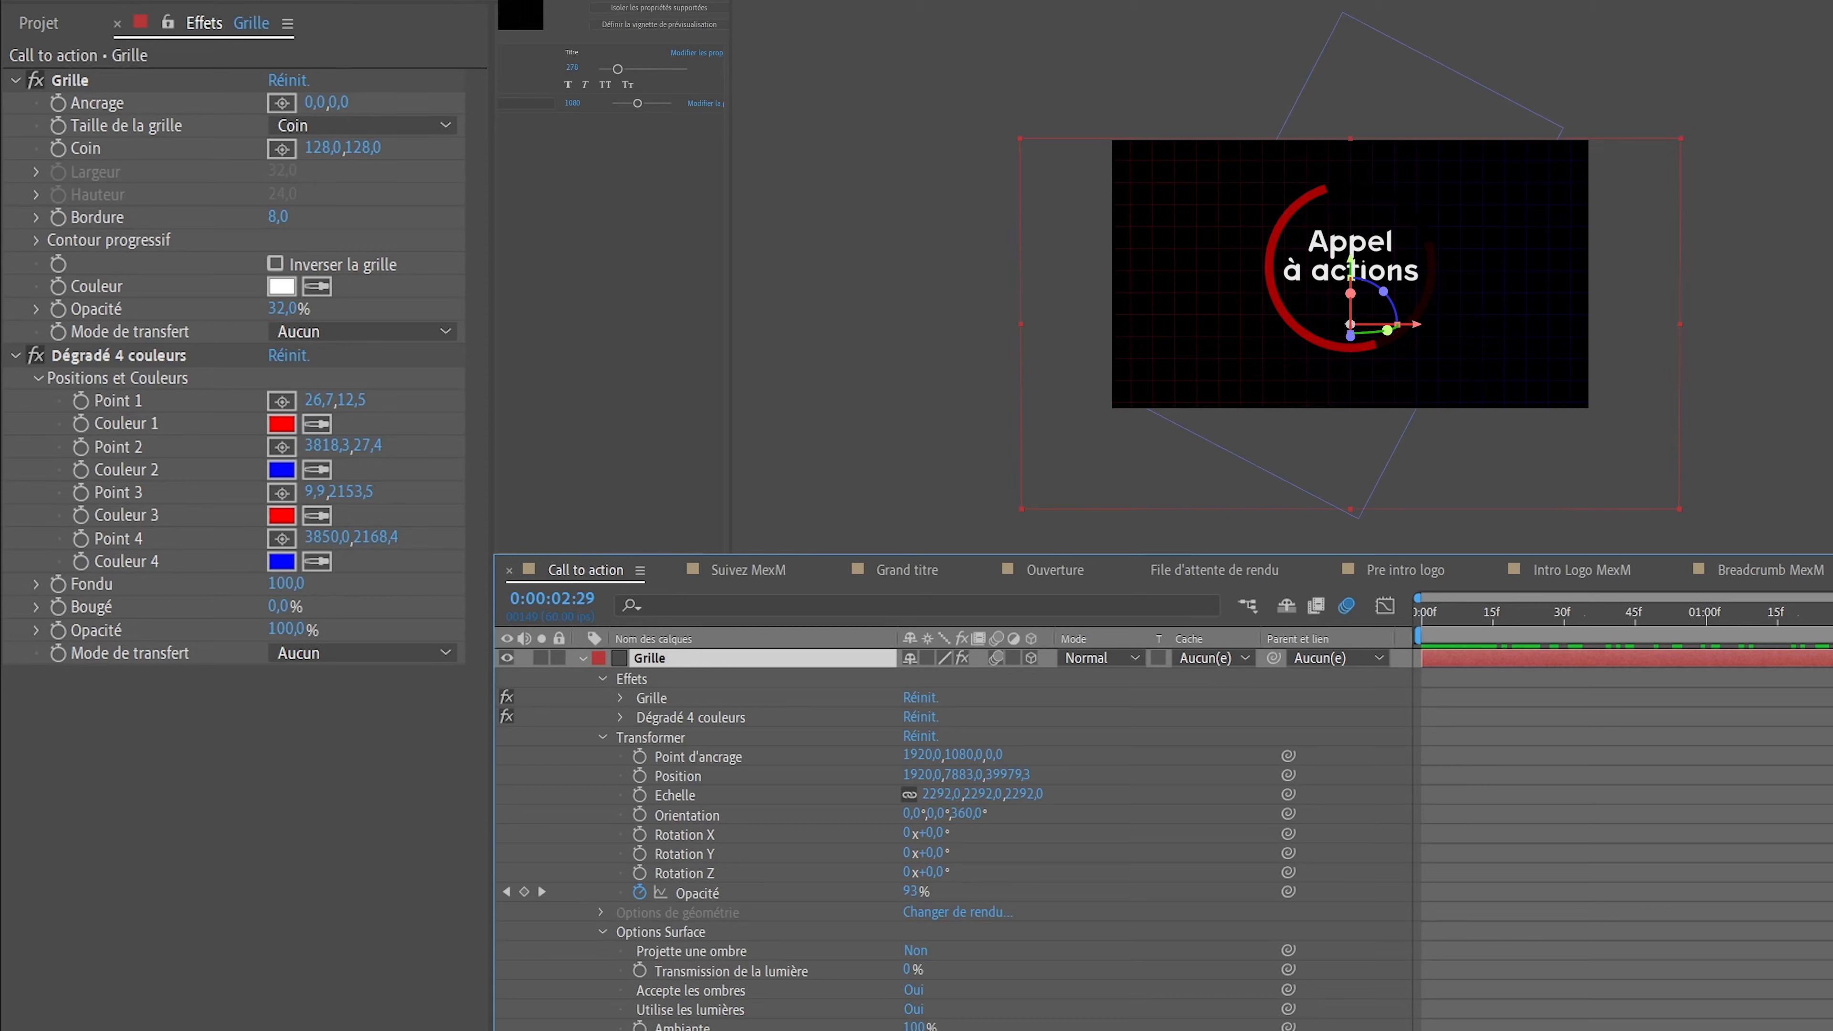
{"action": "left_click", "coordinate": [582, 658]}
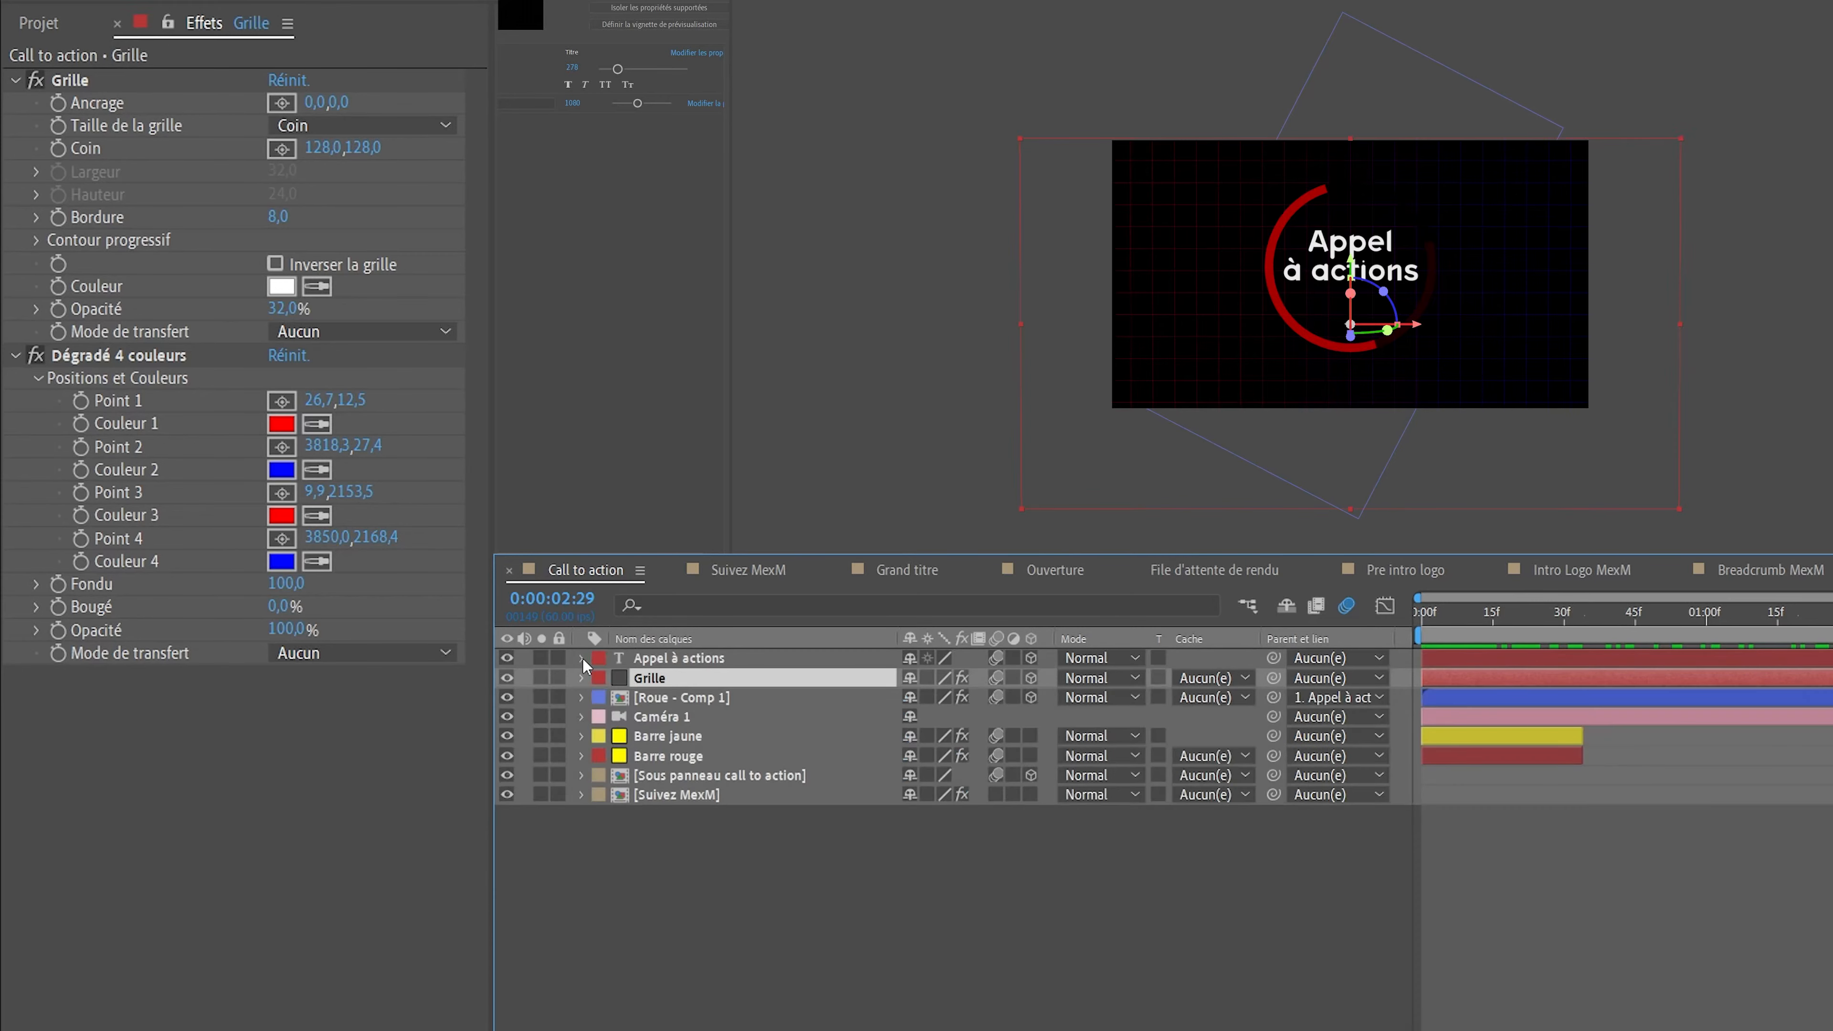
- Inspect the Contours biseautés effect on Roue - Comp 1 and its nested Roue shape, and scrub the wheel's animation in Call to action
{"action": "left_click", "coordinate": [702, 699]}
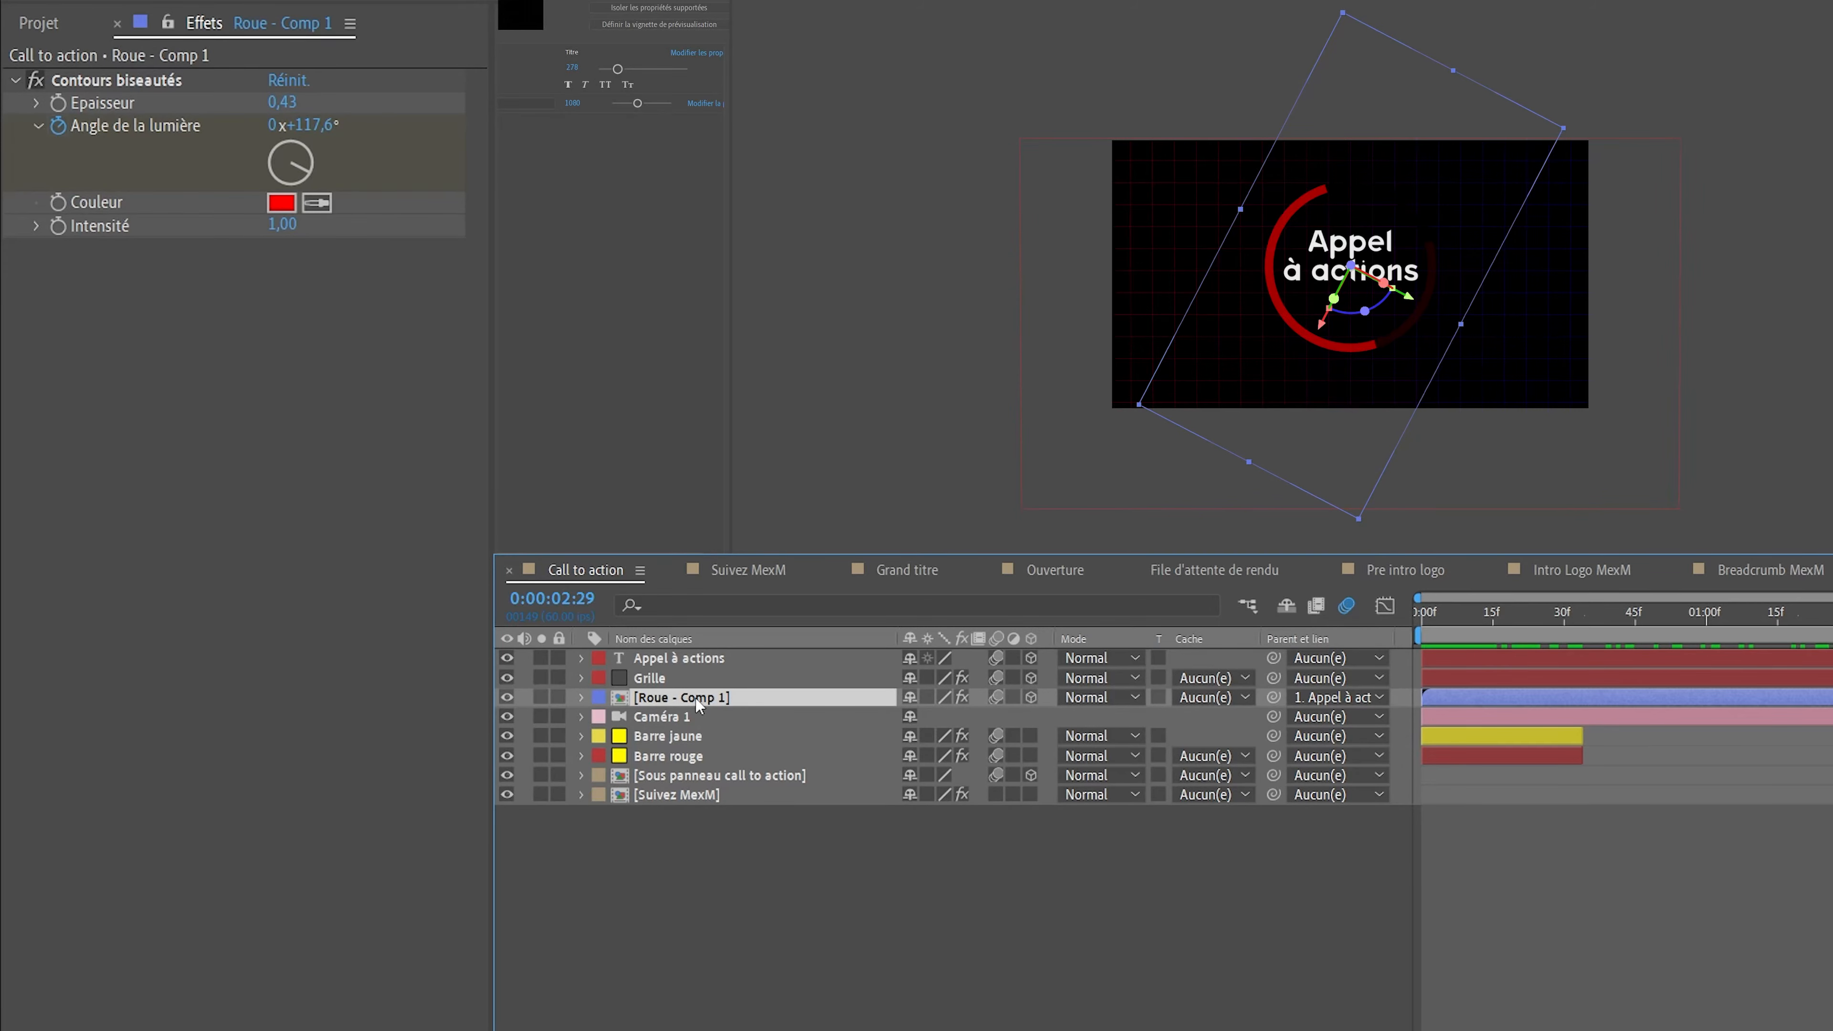
{"action": "double_click", "coordinate": [698, 701]}
{"action": "left_click_drag", "start_coordinate": [1465, 621], "coordinate": [1682, 614]}
{"action": "left_click", "coordinate": [636, 661]}
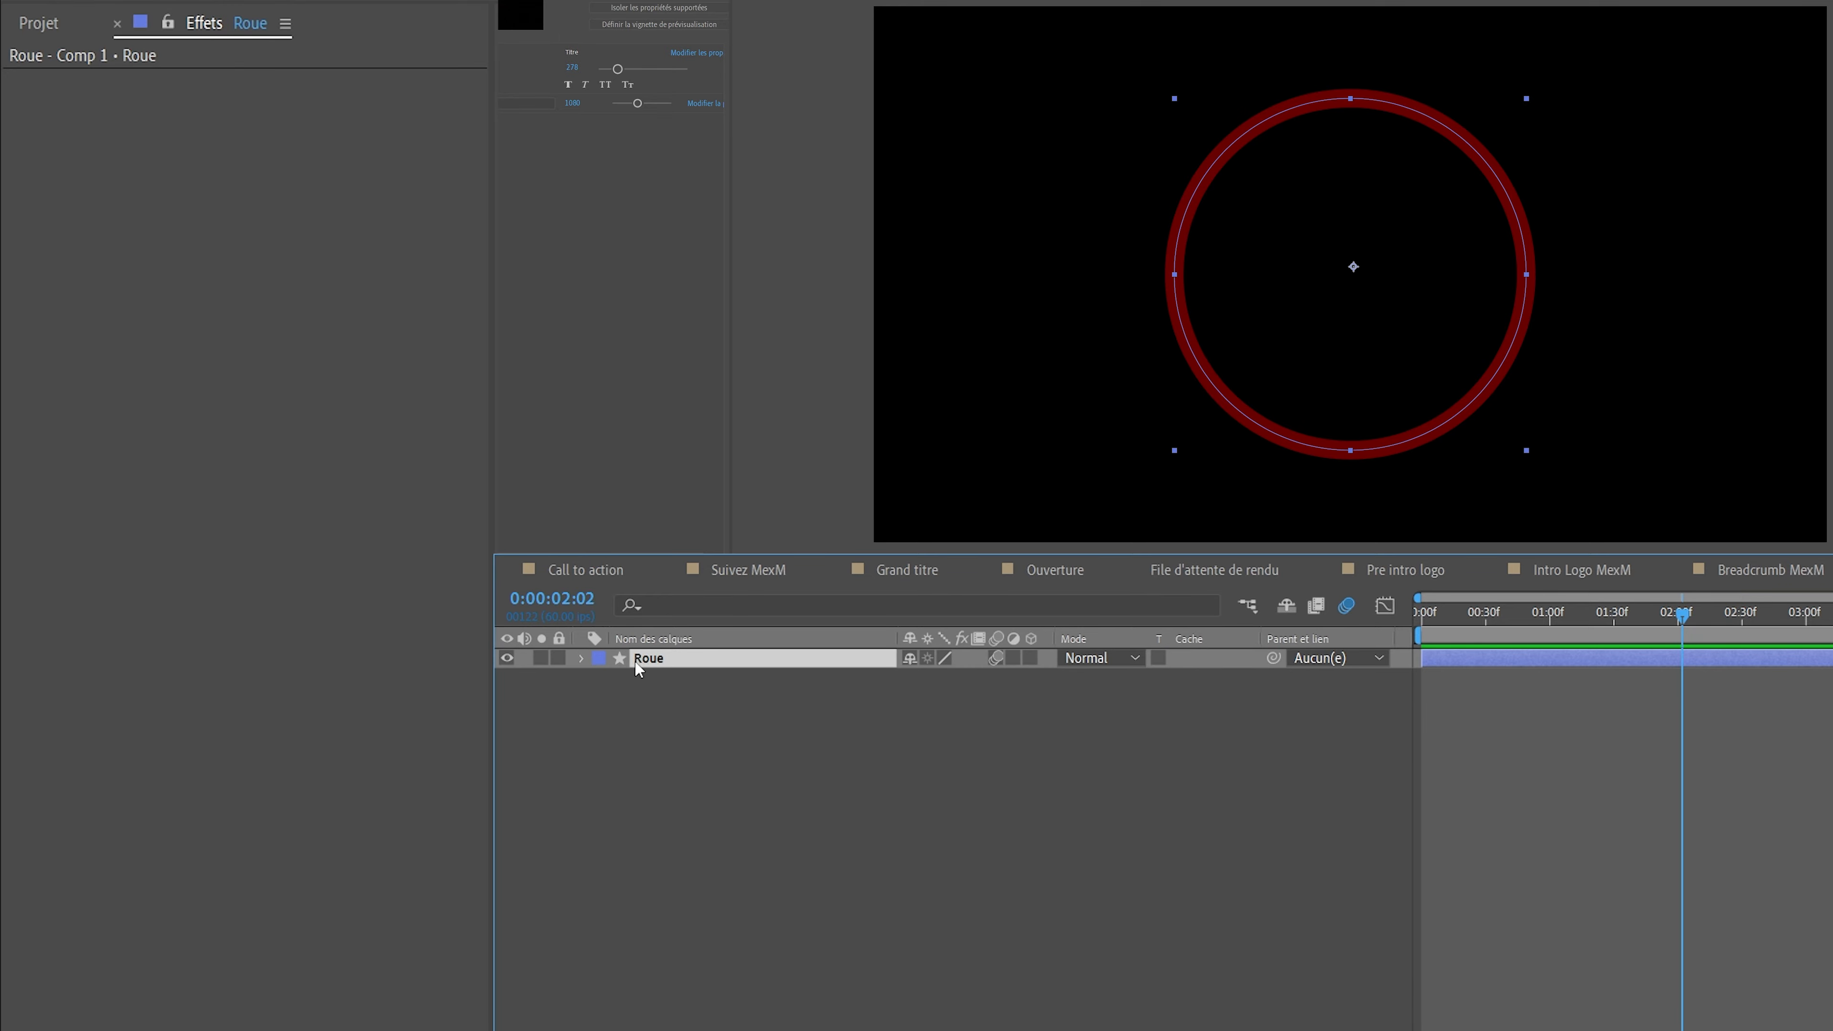
{"action": "left_click", "coordinate": [579, 658]}
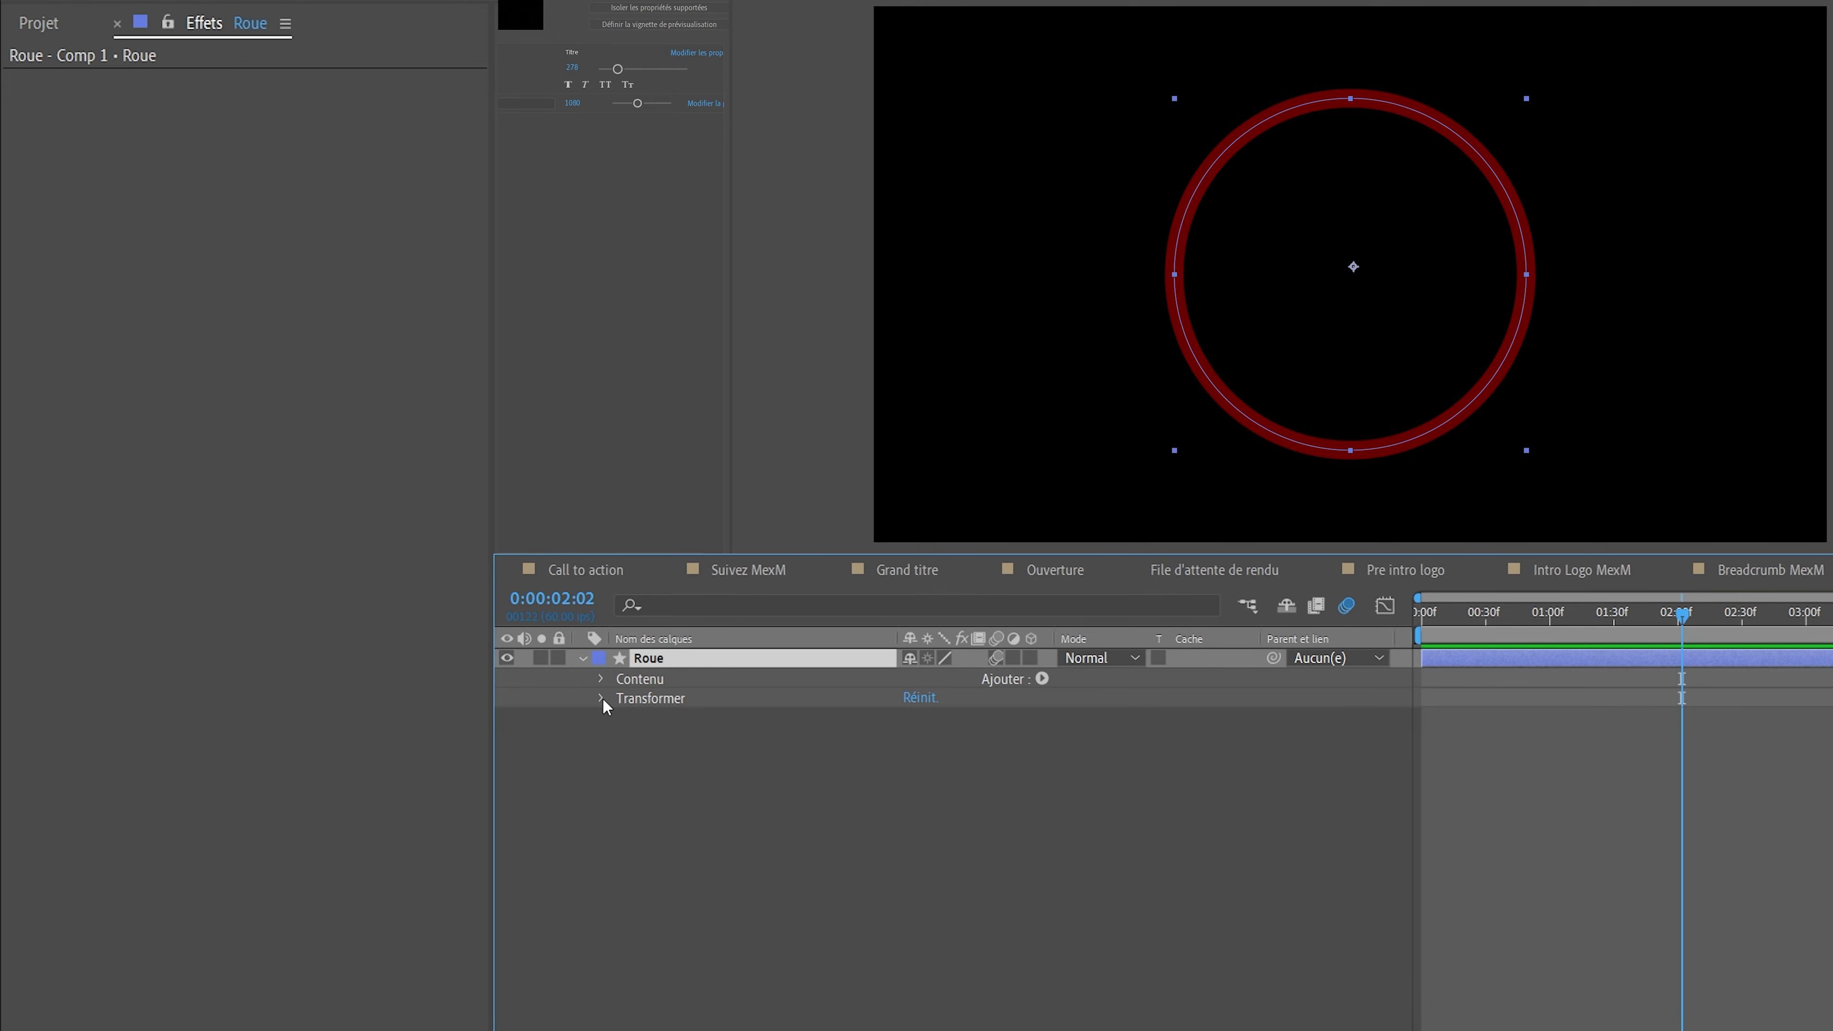
{"action": "key", "text": "ctrl+grave"}
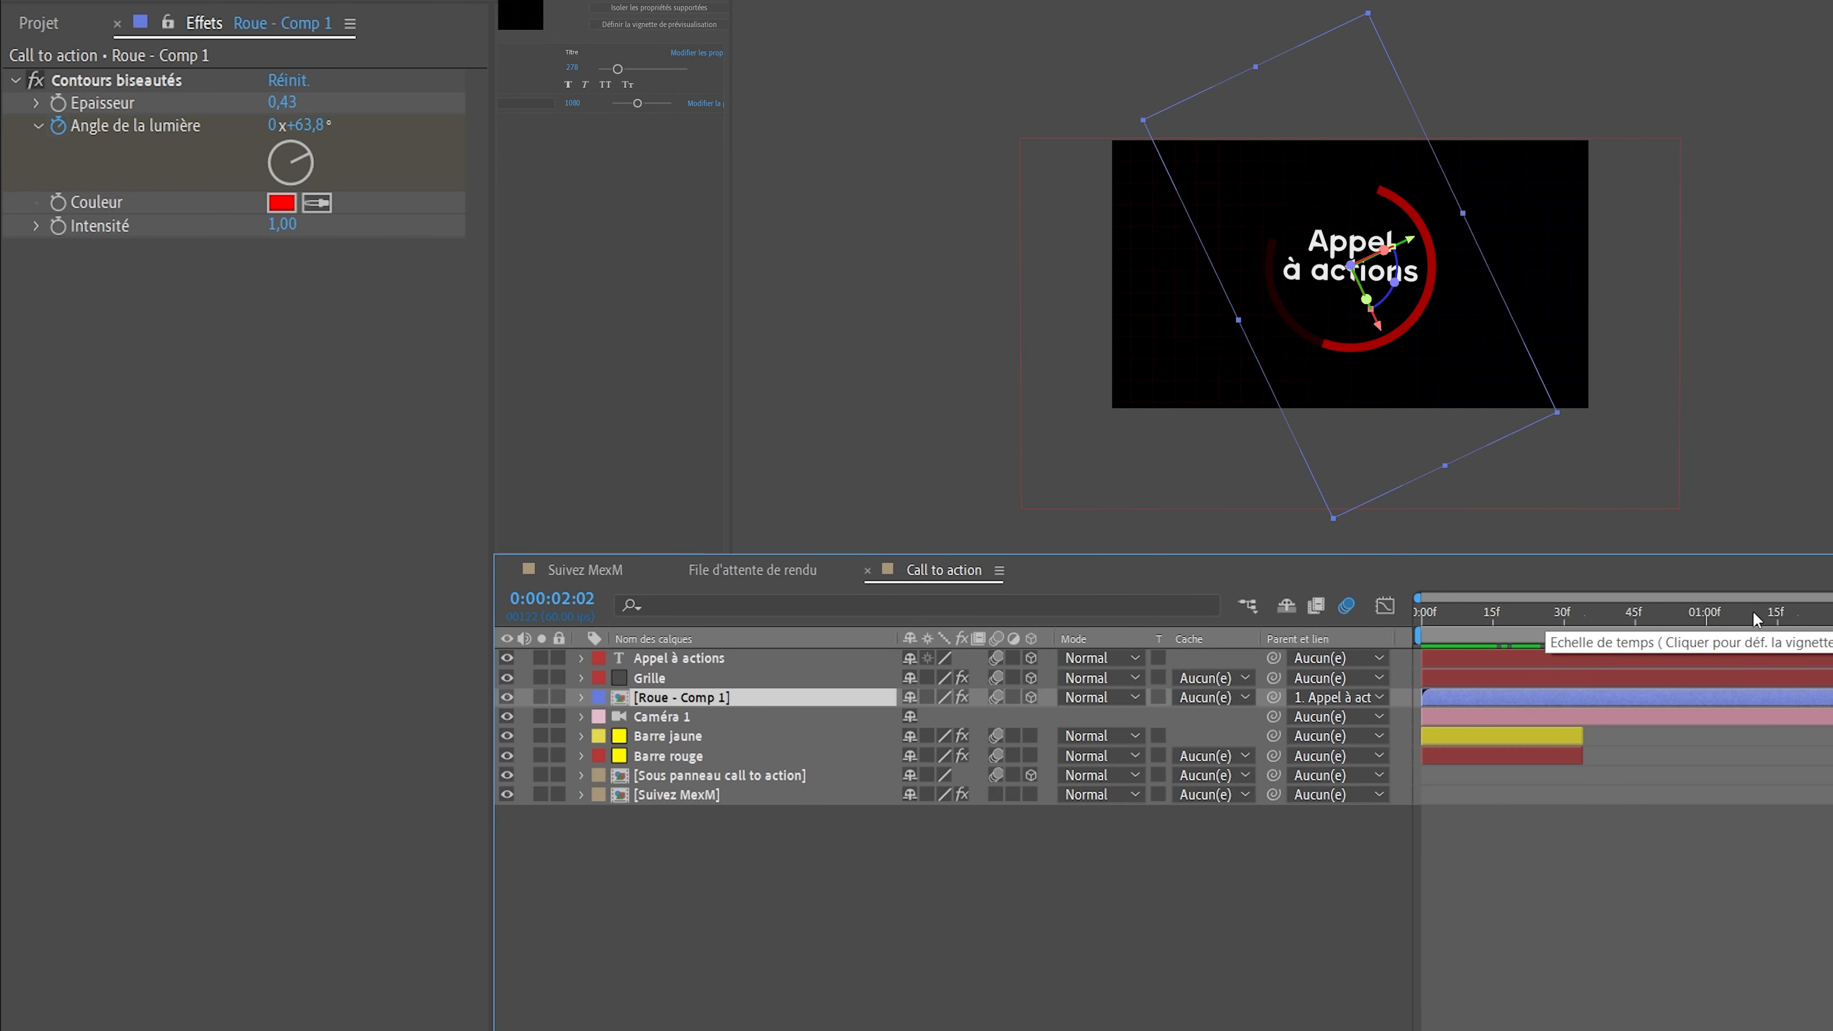
{"action": "left_click_drag", "start_coordinate": [1832, 637], "coordinate": [1659, 616]}
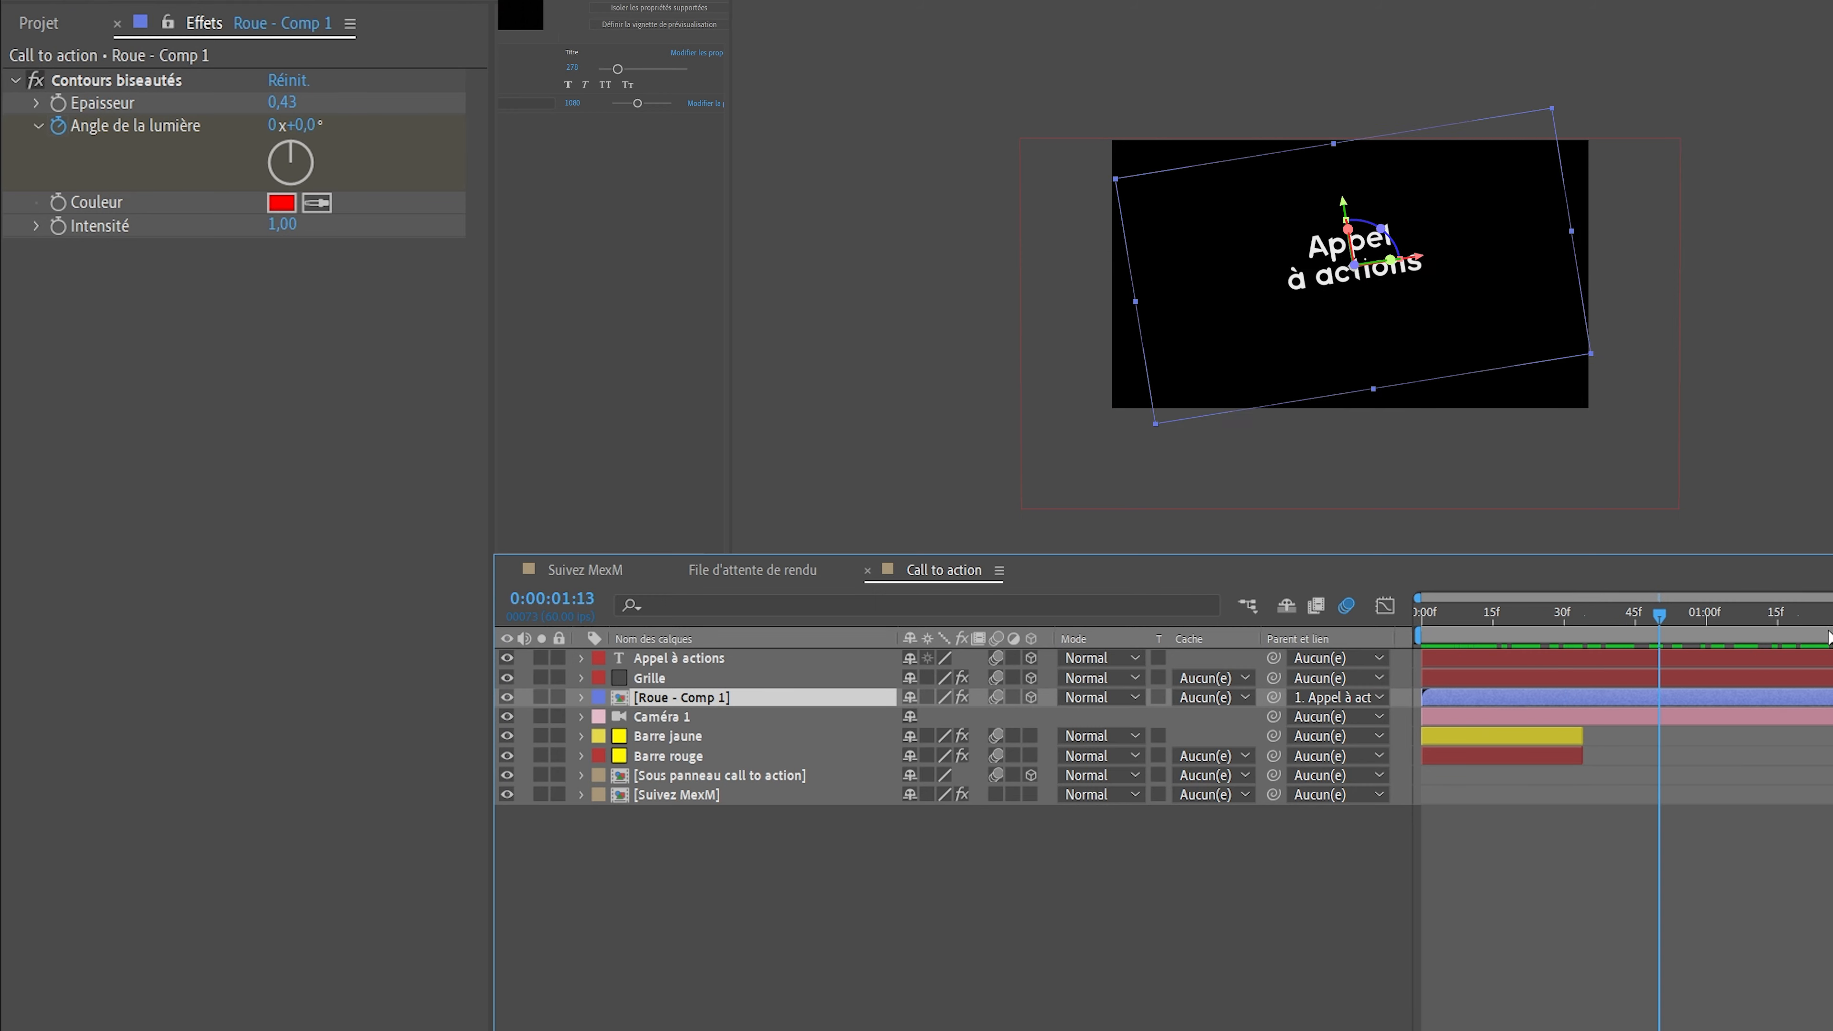
- Preview and scrub the Roue - Comp 1 wheel animation up to the start of the camera move in Call to action
{"action": "key", "text": "space"}
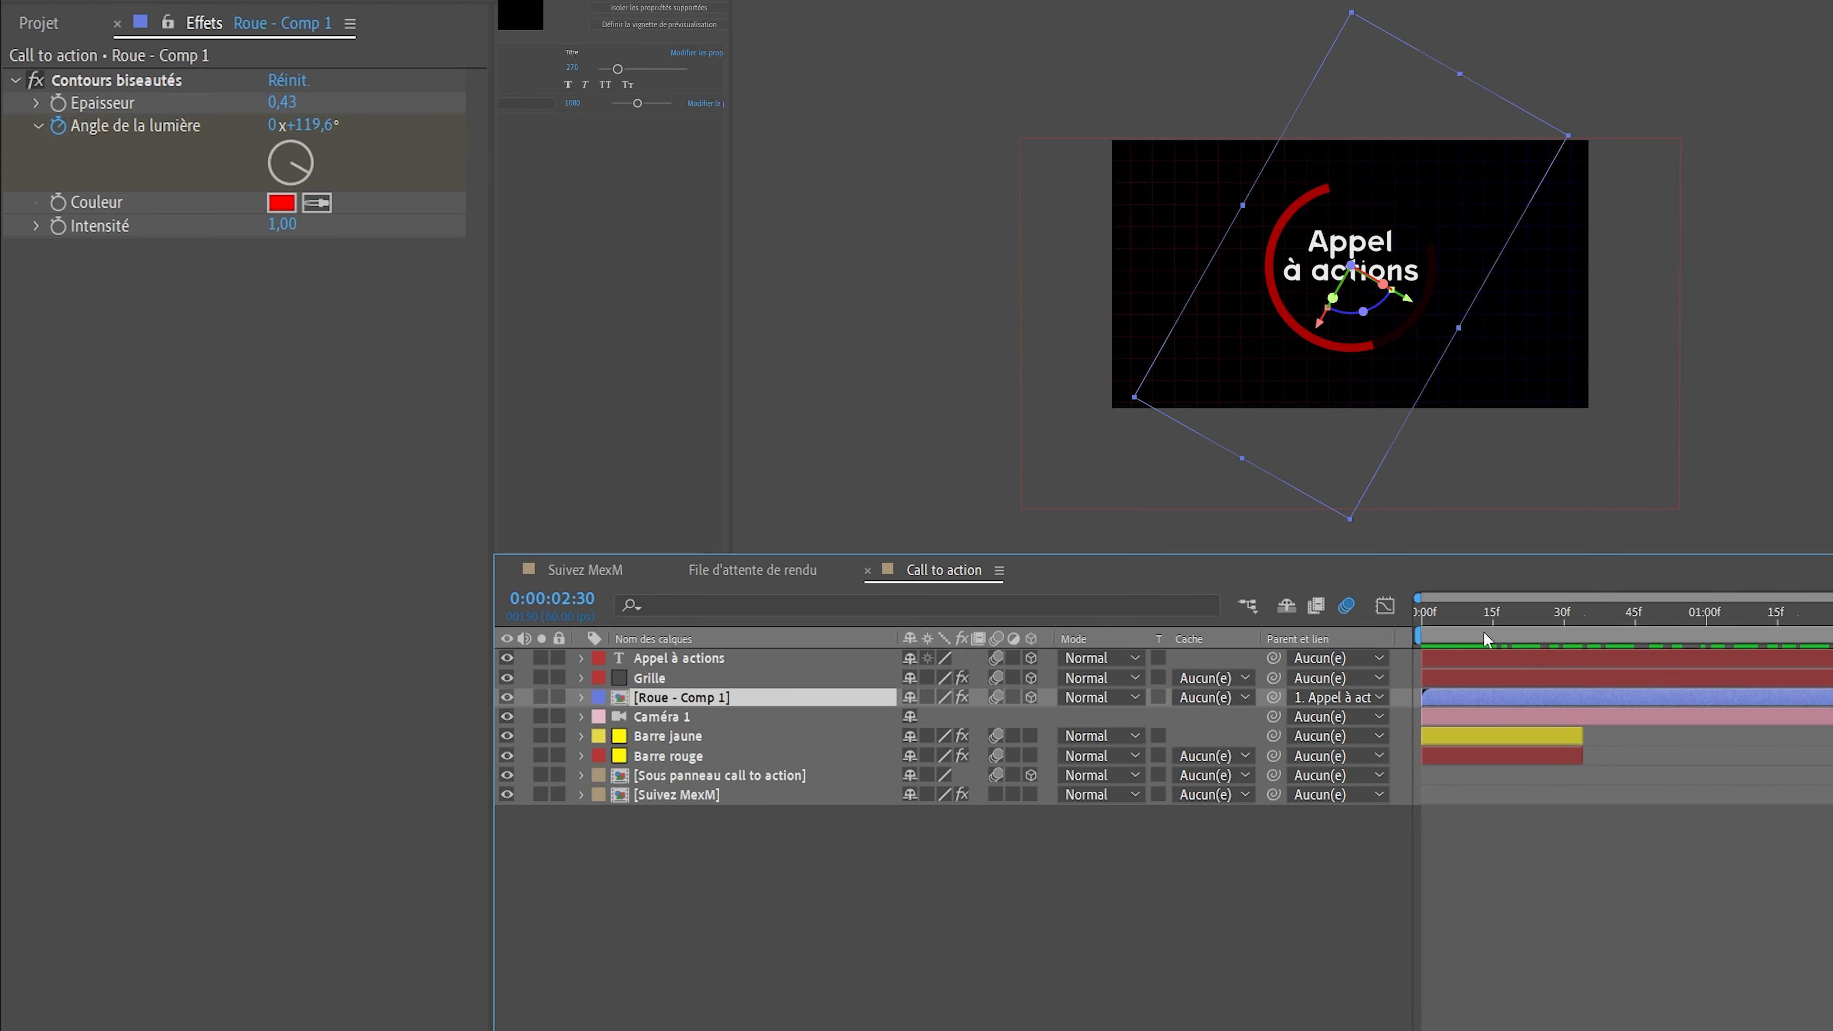
{"action": "left_click_drag", "start_coordinate": [1443, 617], "coordinate": [1832, 644]}
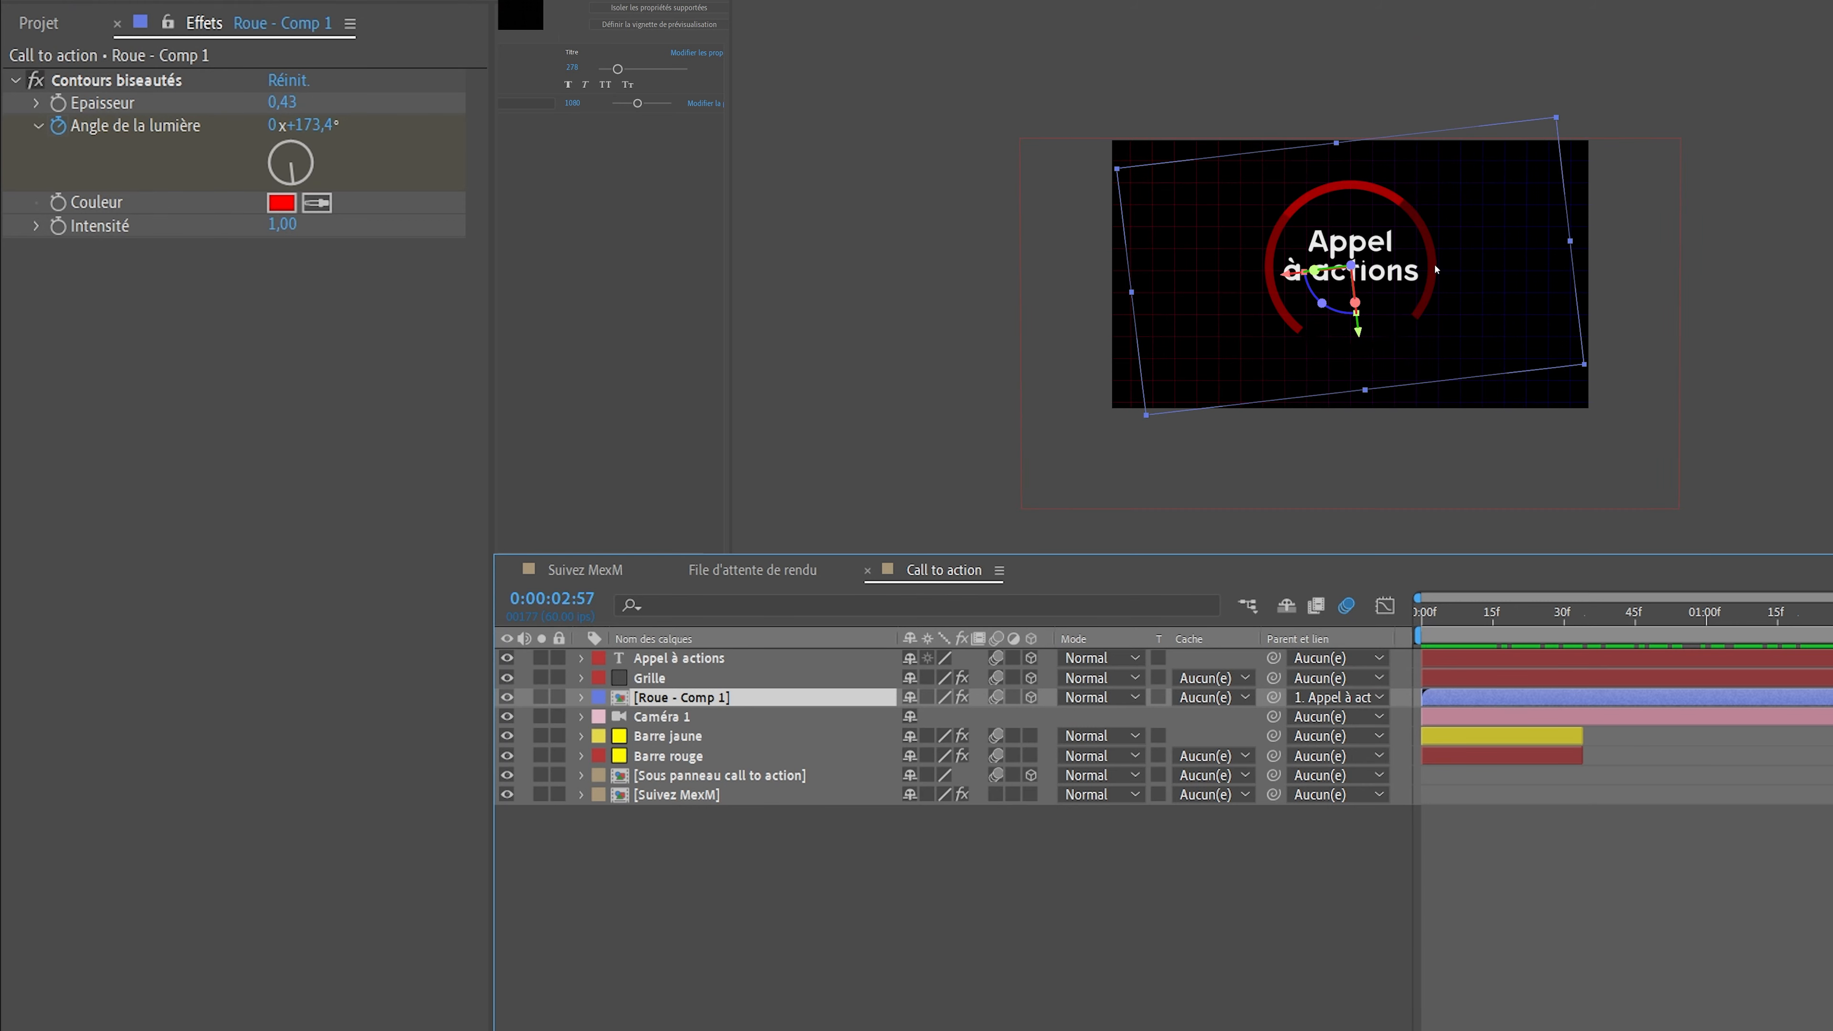
{"action": "left_click_drag", "start_coordinate": [1832, 644], "coordinate": [1832, 644]}
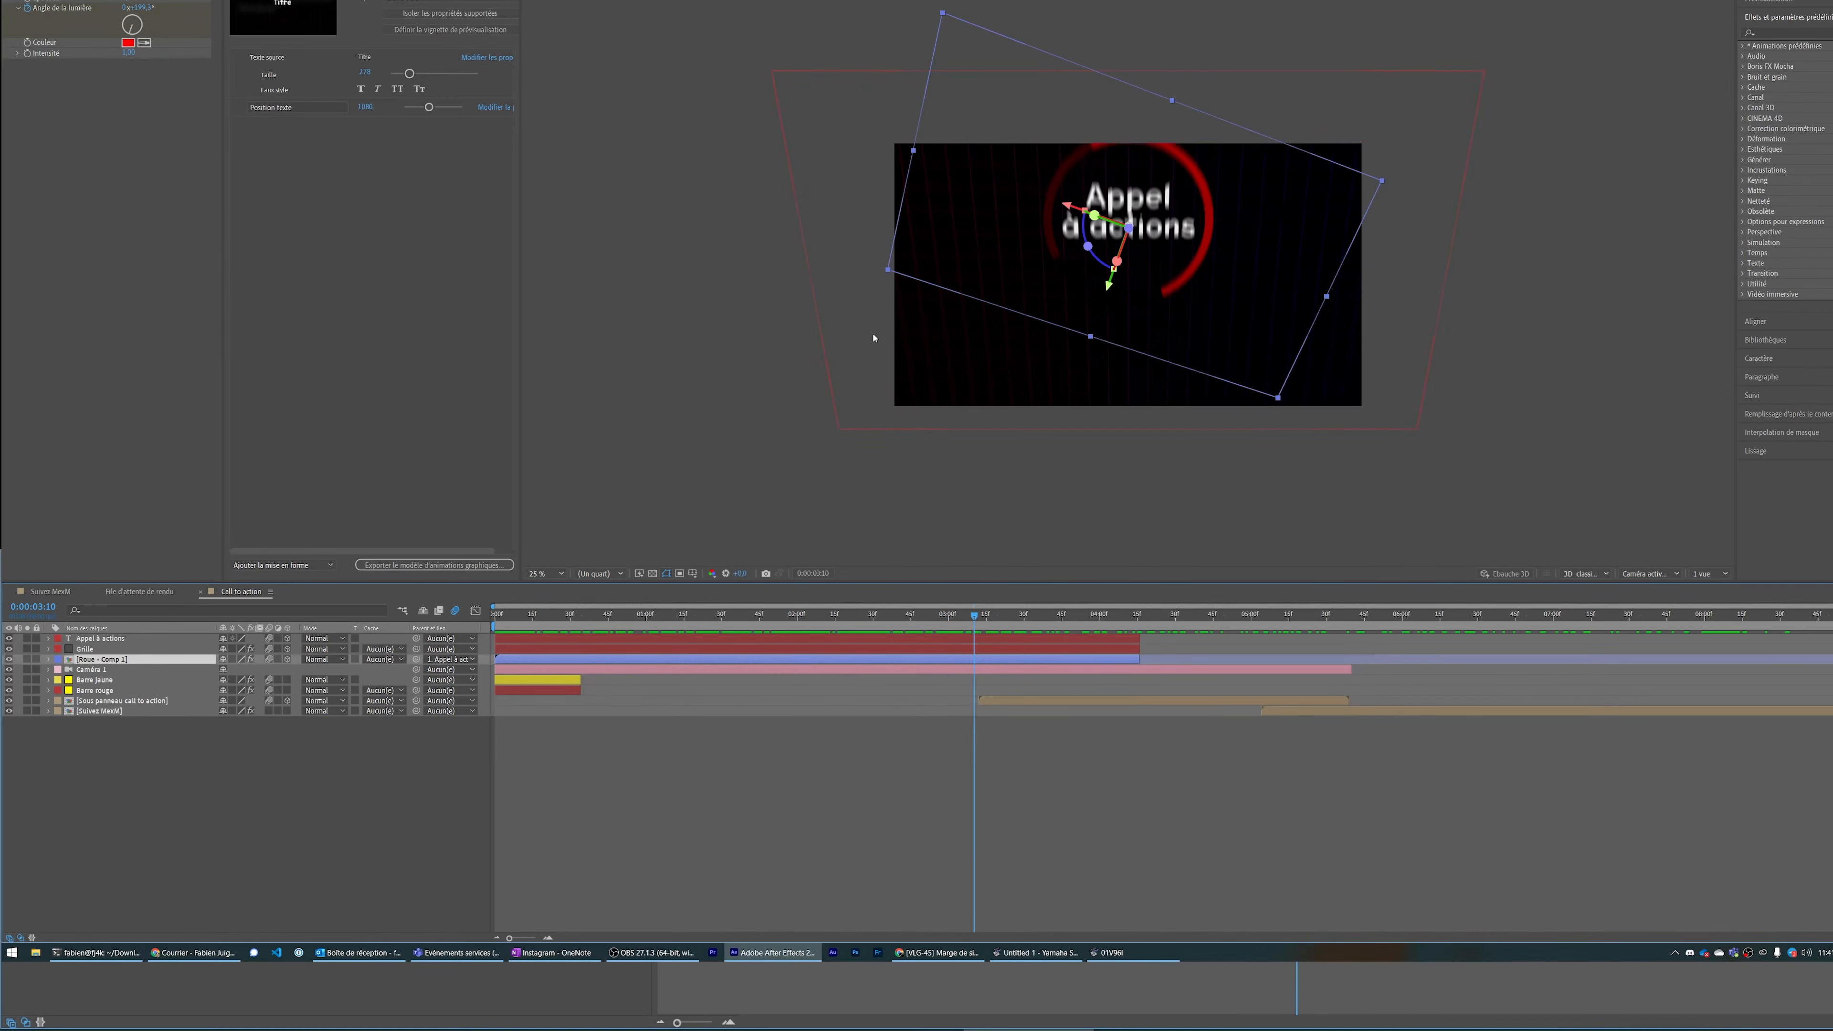
{"action": "left_click_drag", "start_coordinate": [953, 618], "coordinate": [927, 642]}
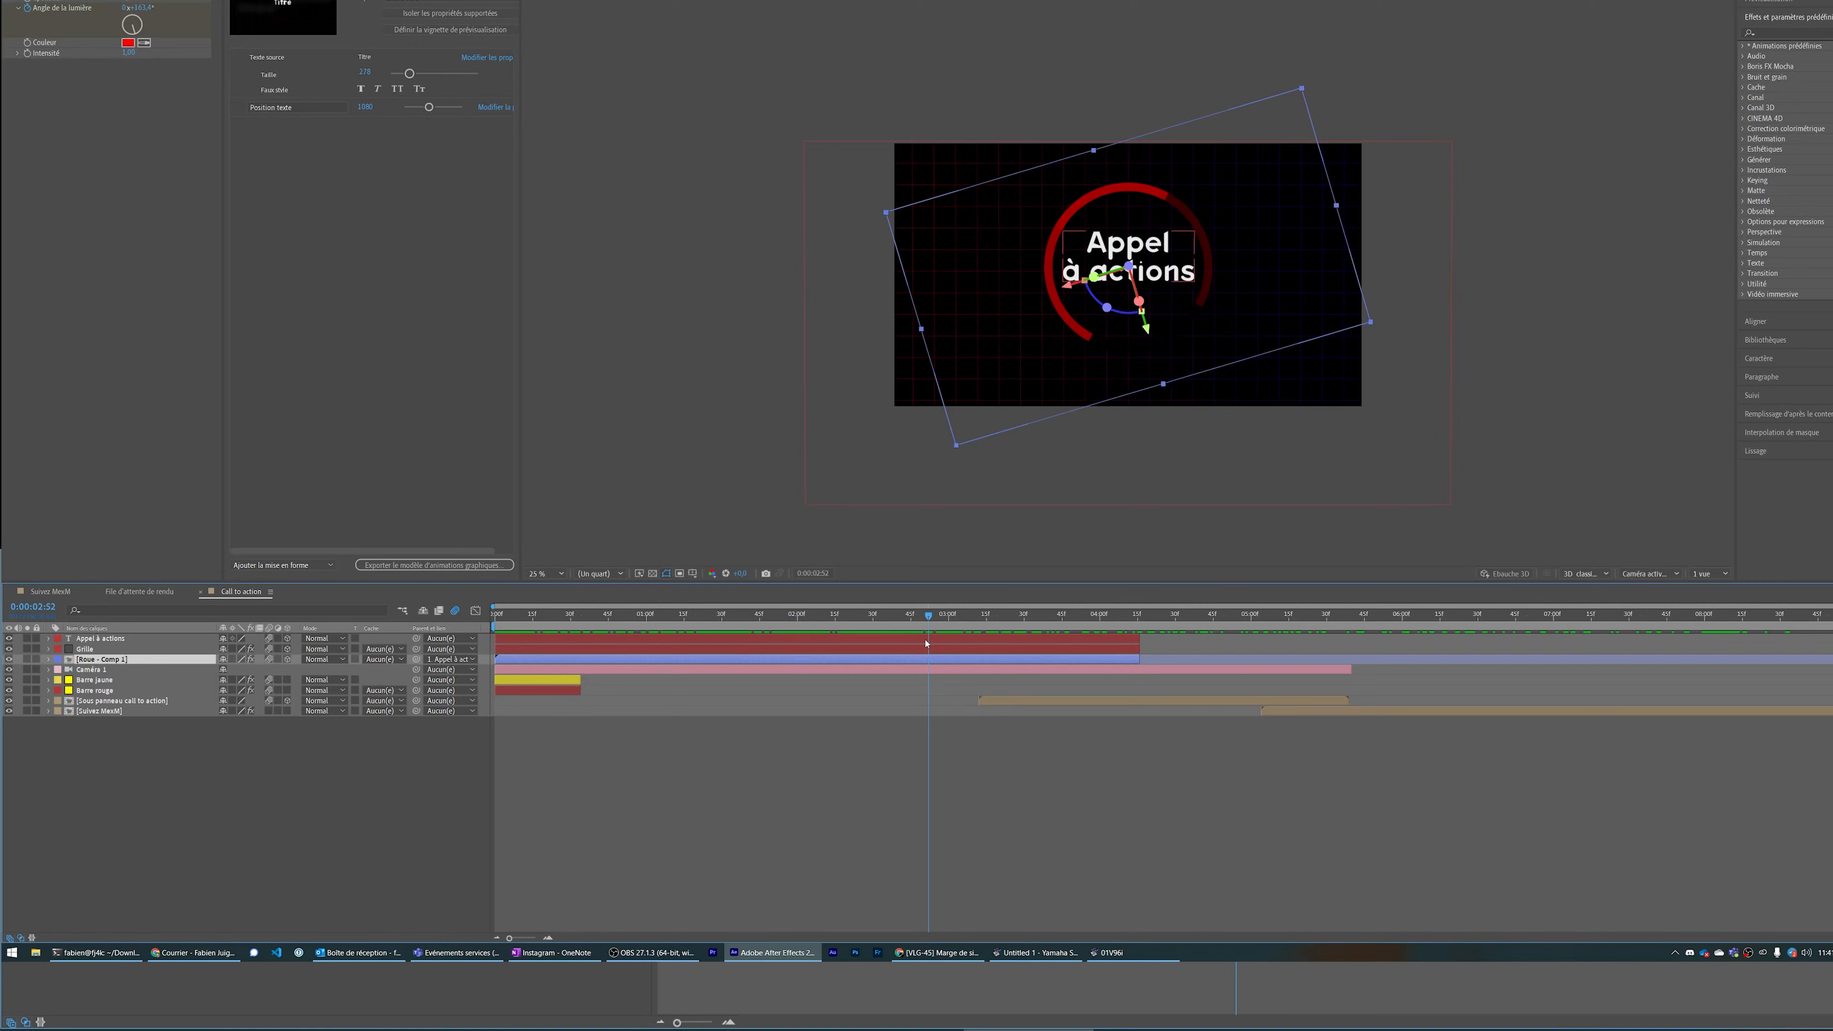
{"action": "key", "text": "space"}
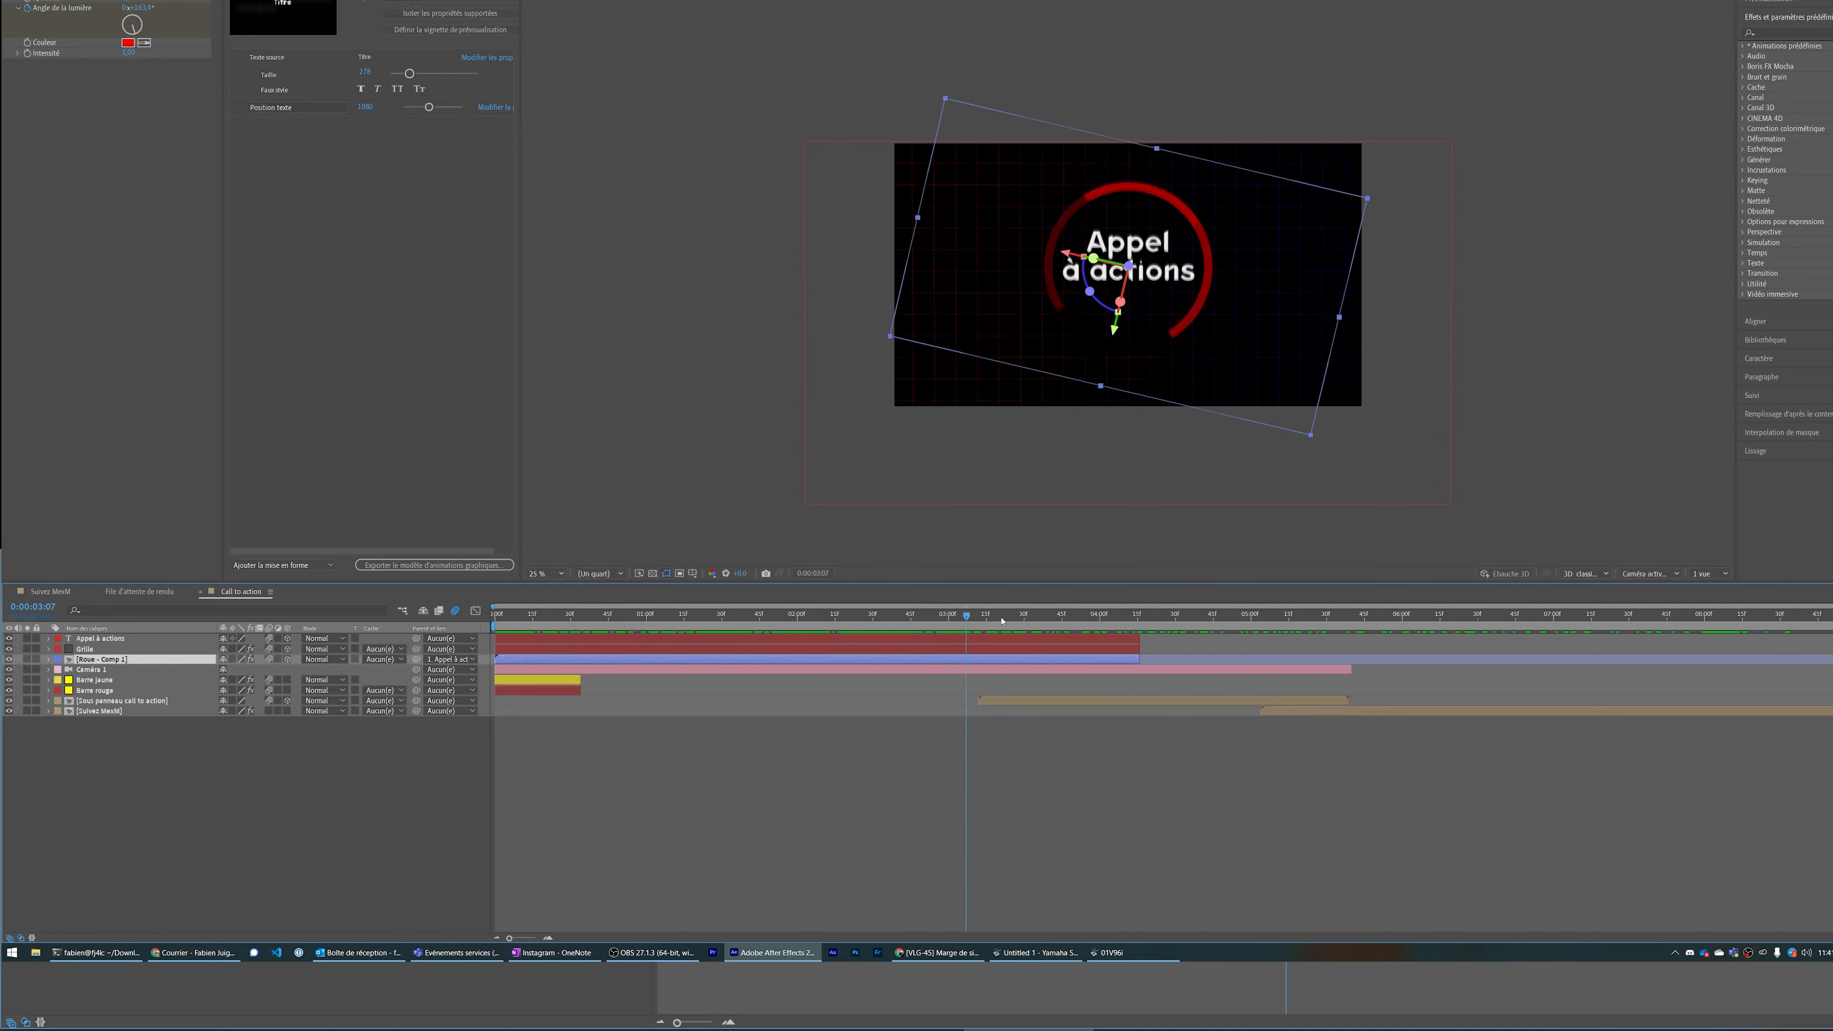
{"action": "left_click_drag", "start_coordinate": [935, 617], "coordinate": [972, 639]}
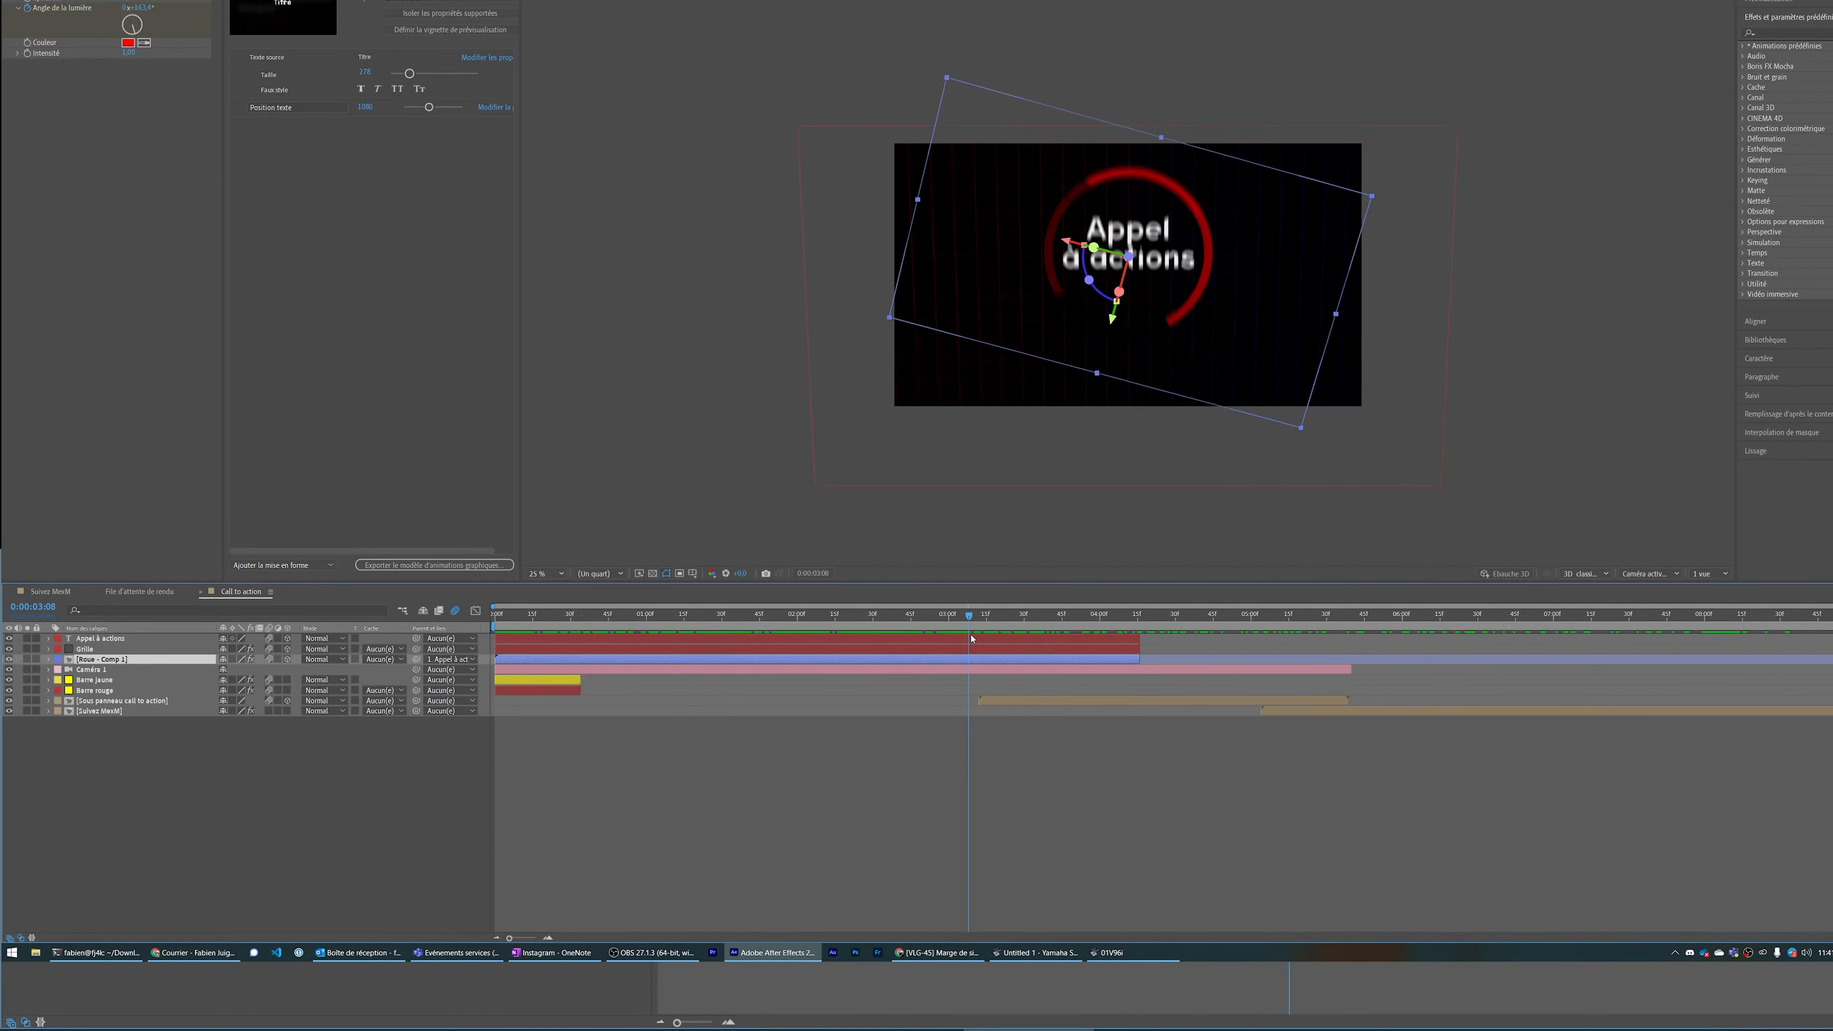
- Examine Caméra 1's point of interest and Y/Z position keyframes, and preview the camera move to the Abonnez-vous panel
{"action": "left_click", "coordinate": [90, 672]}
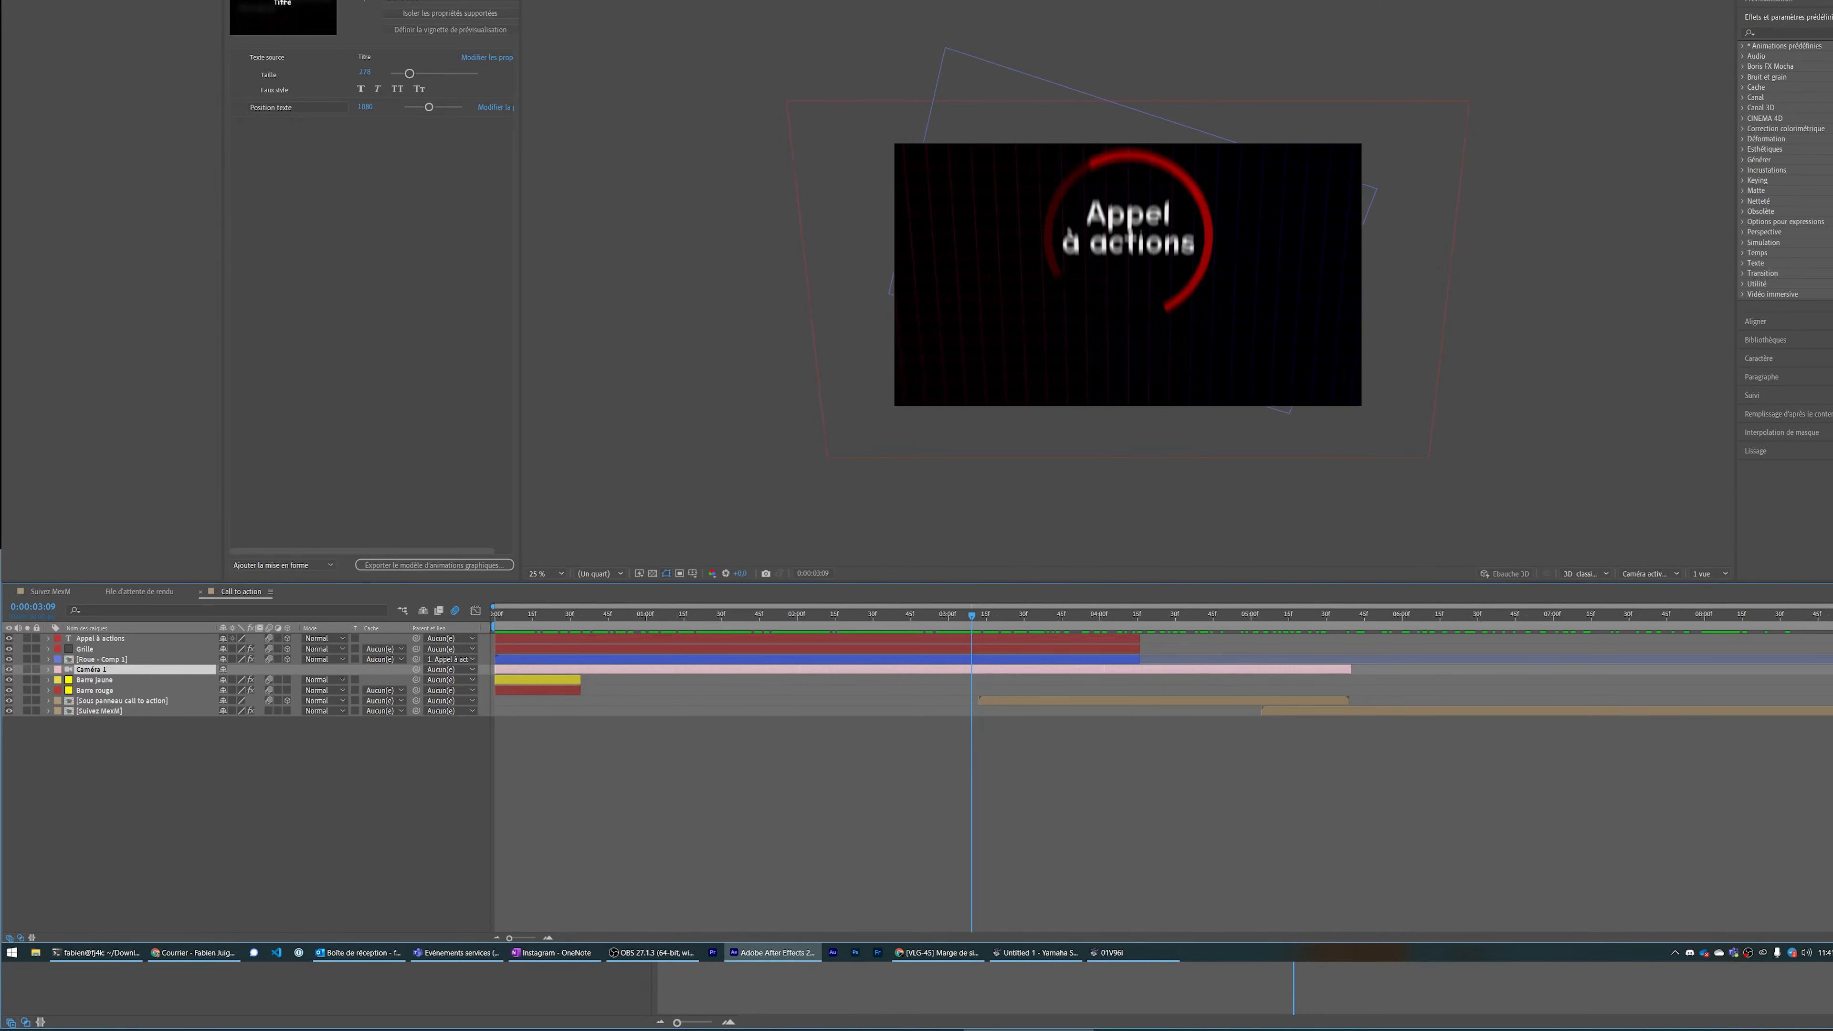
{"action": "left_click", "coordinate": [49, 670]}
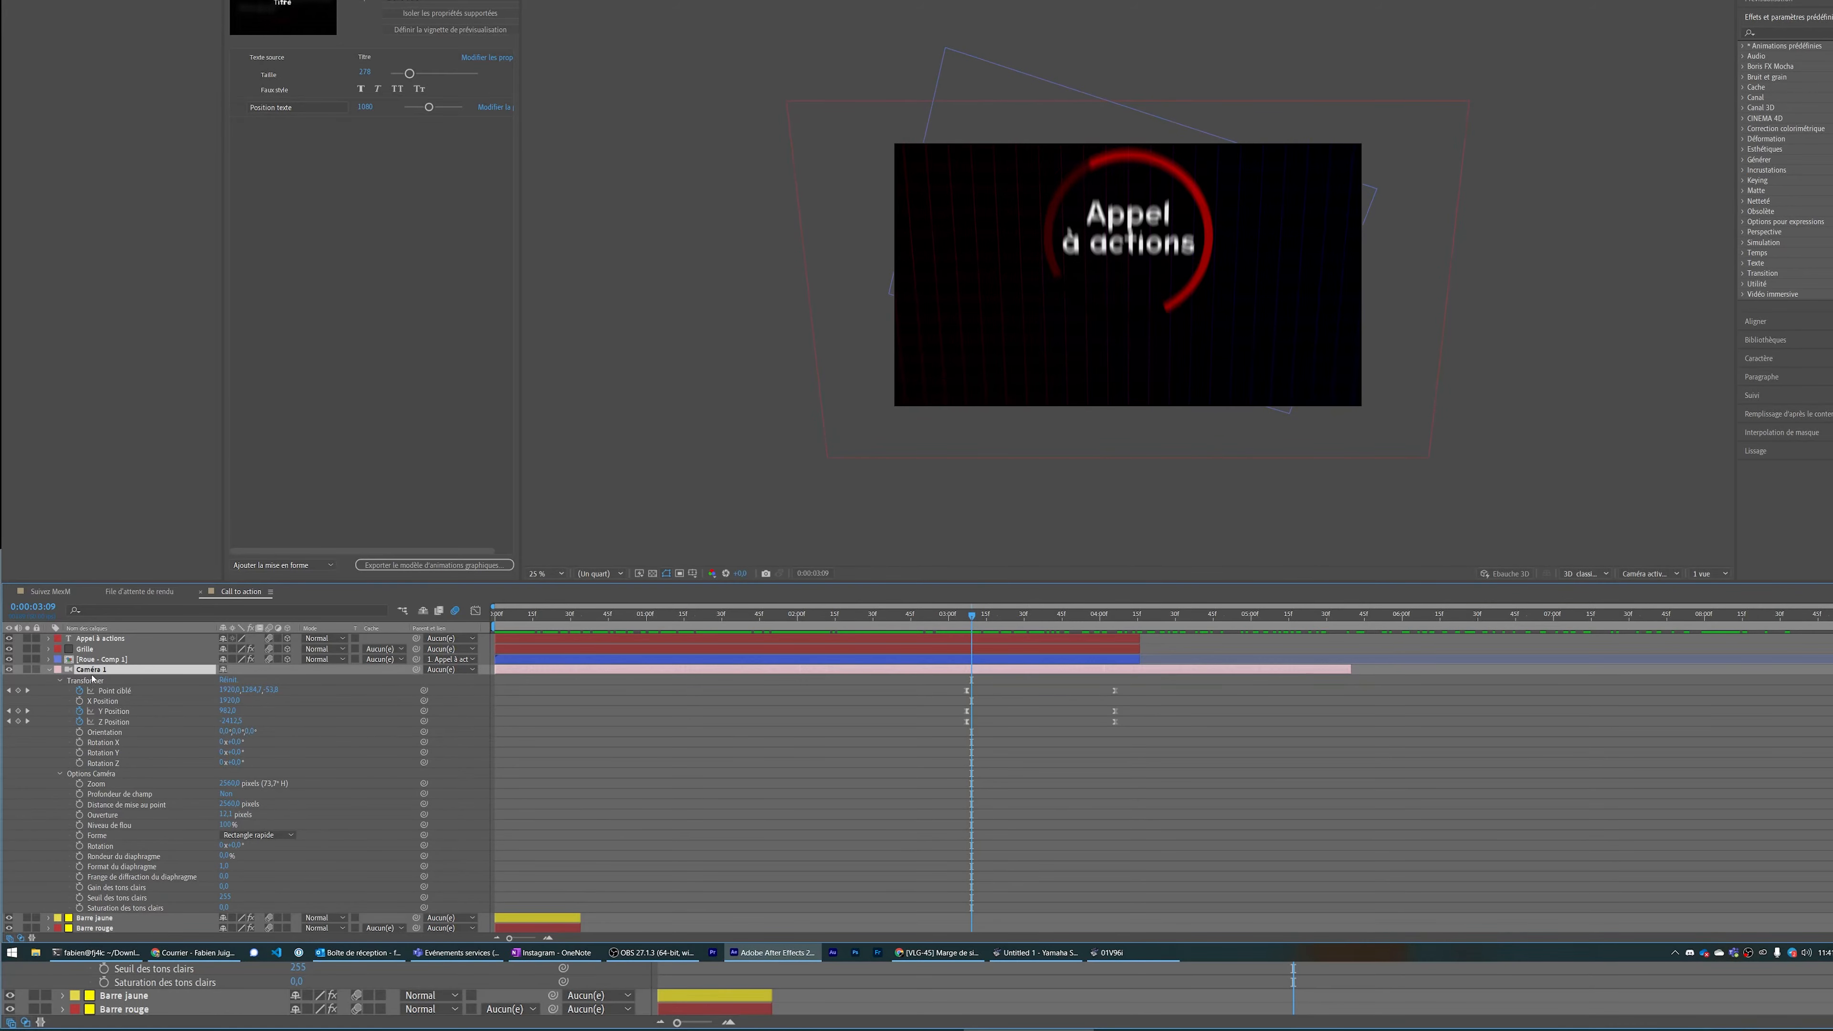
{"action": "left_click_drag", "start_coordinate": [1036, 623], "coordinate": [997, 617]}
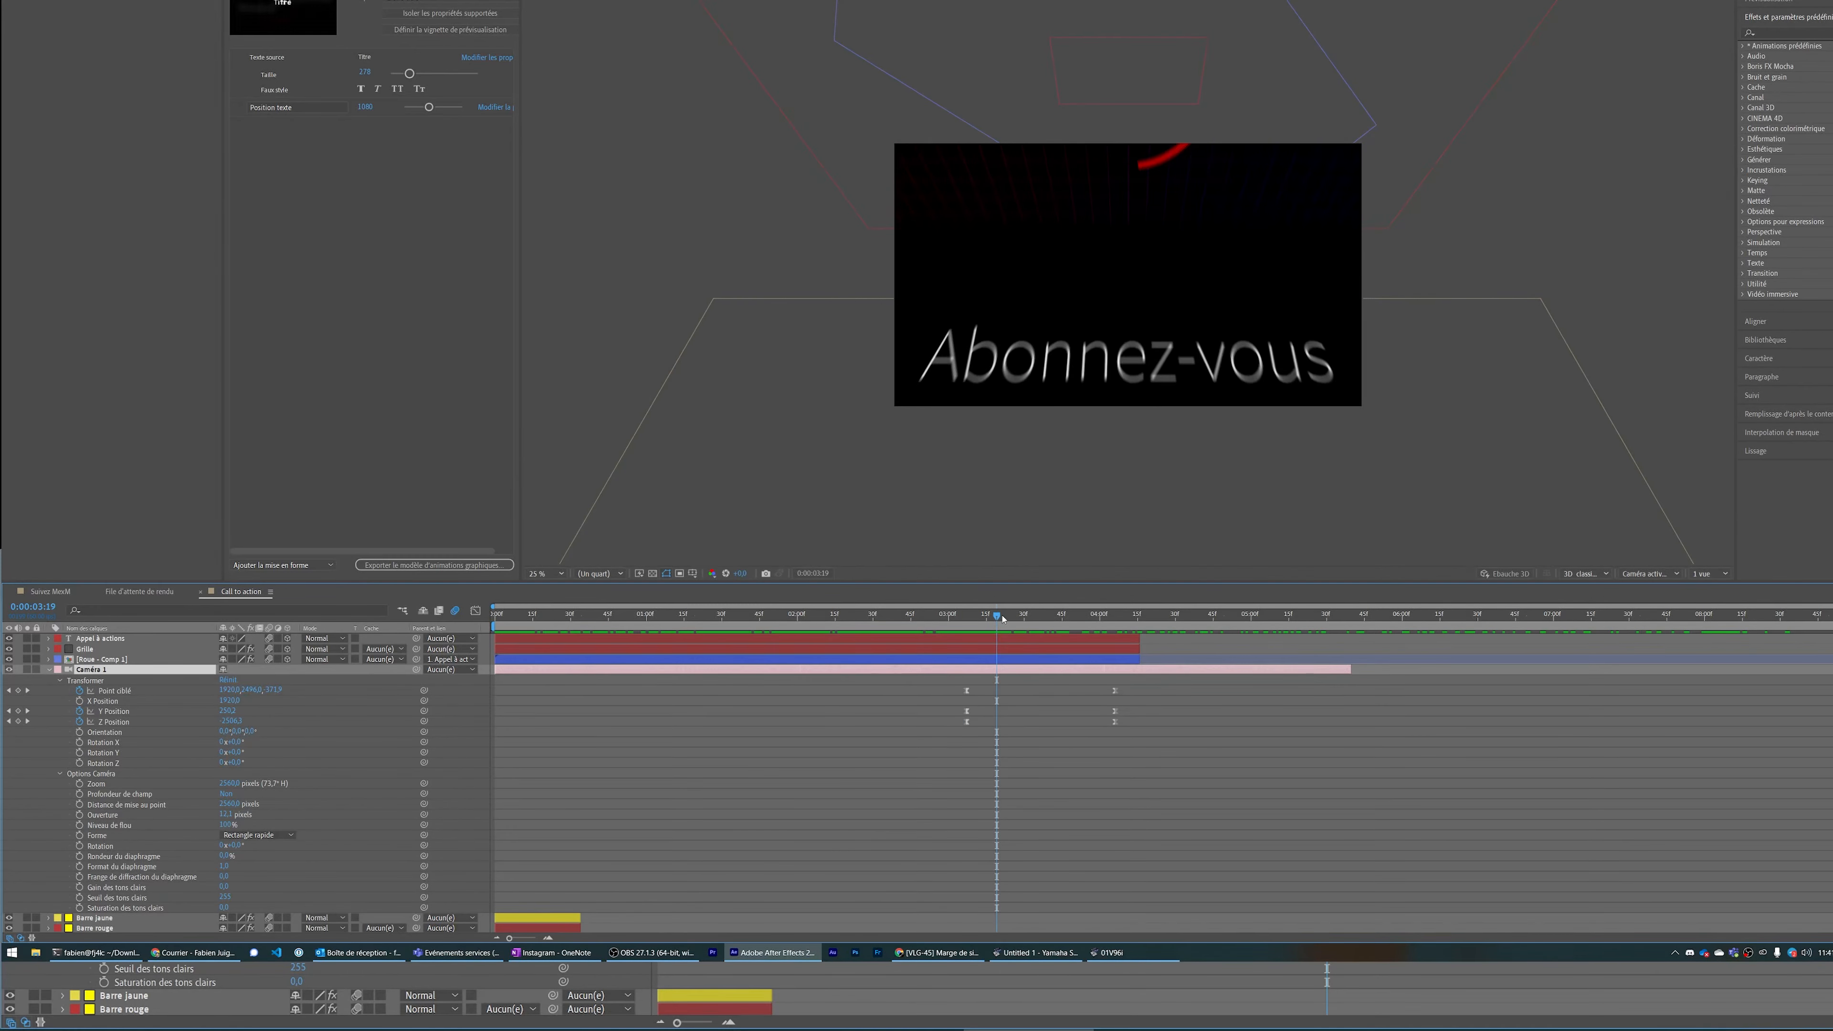
{"action": "key", "text": "space"}
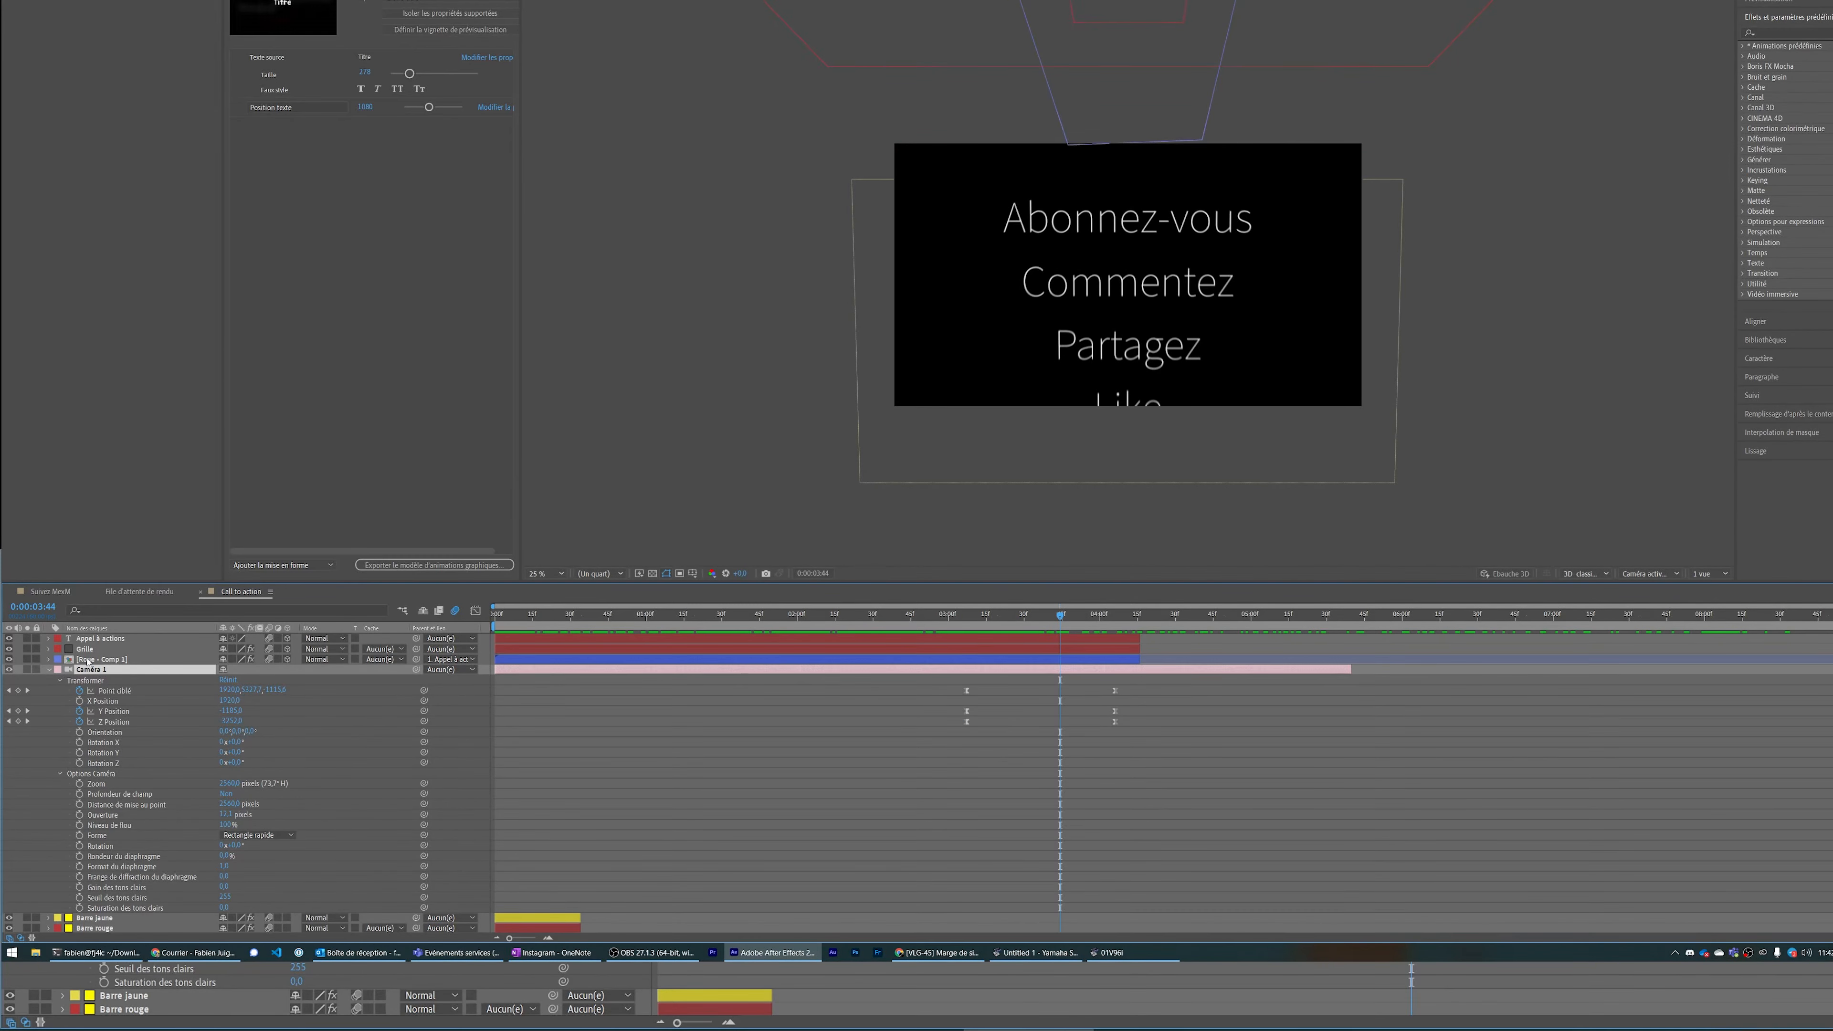
{"action": "left_click", "coordinate": [51, 672]}
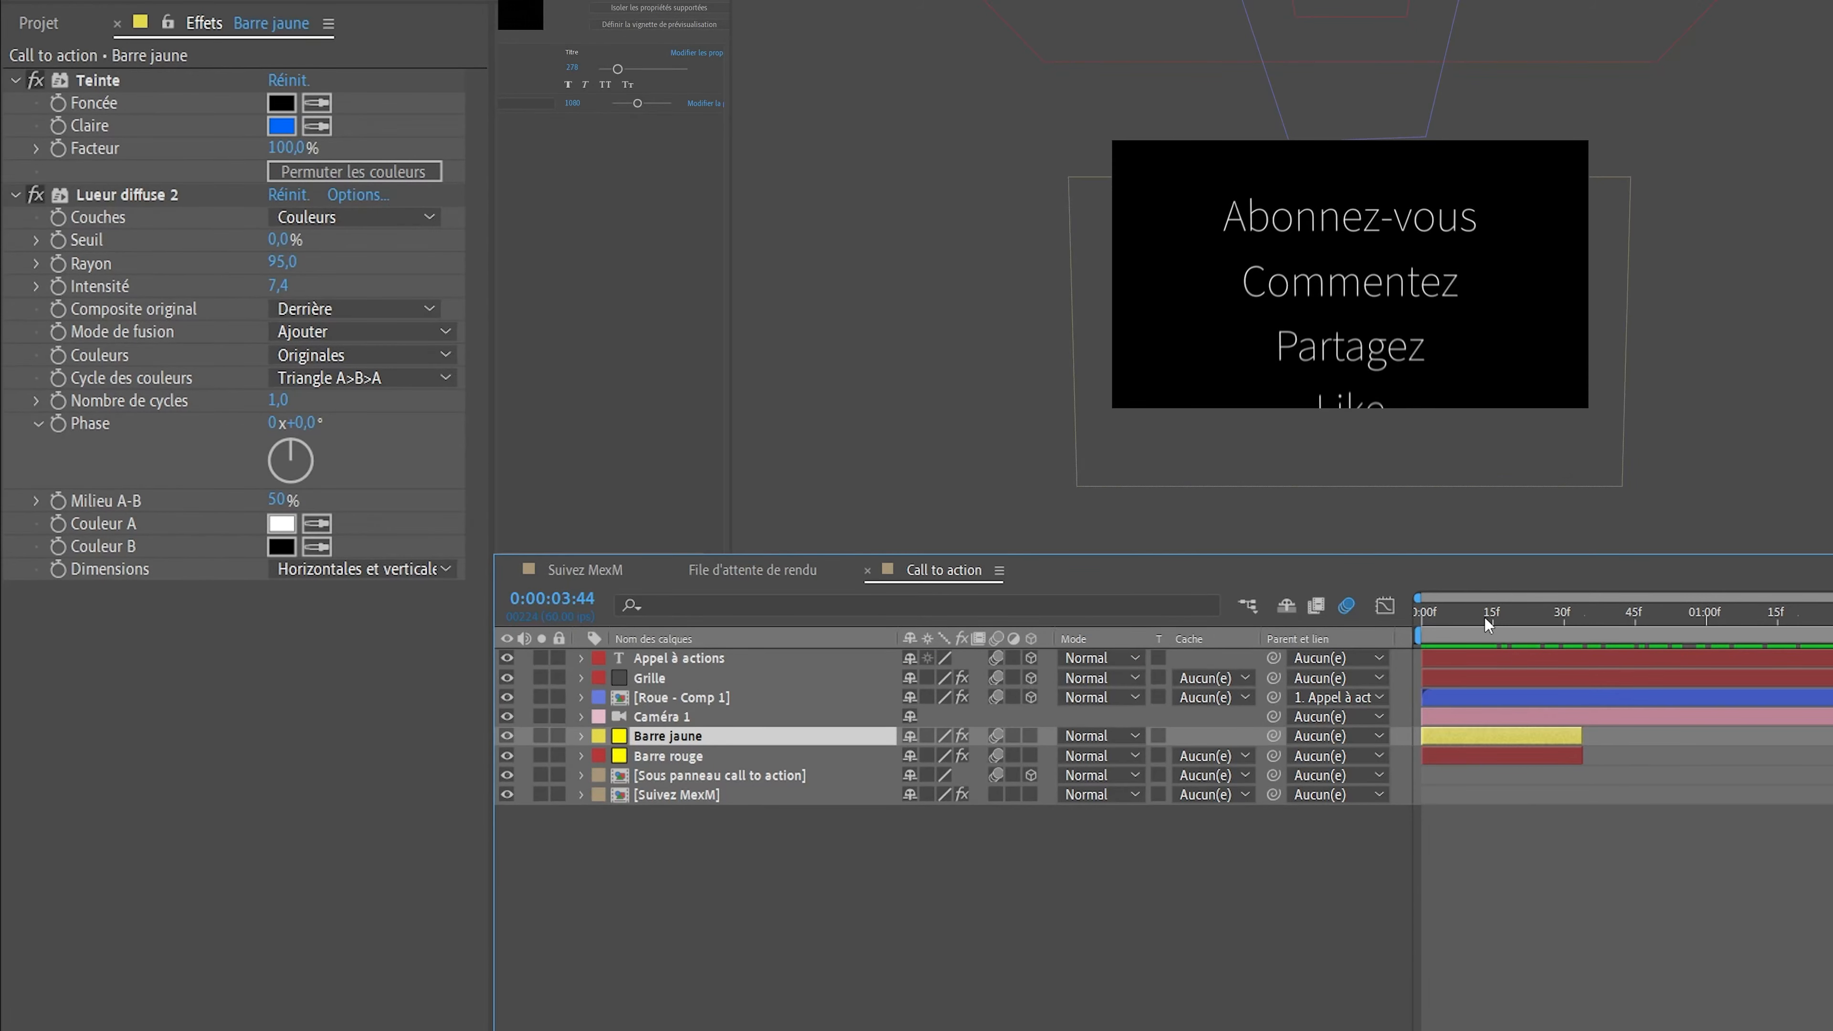
- Compare the Teinte and Lueur diffuse 2 effects on Barre jaune and Barre rouge, and preview the bars' animation
{"action": "mouse_move", "coordinate": [1484, 617]}
{"action": "left_mouse_down"}
{"action": "mouse_move", "coordinate": [1460, 617]}
{"action": "mouse_move", "coordinate": [1485, 617]}
{"action": "left_mouse_up"}
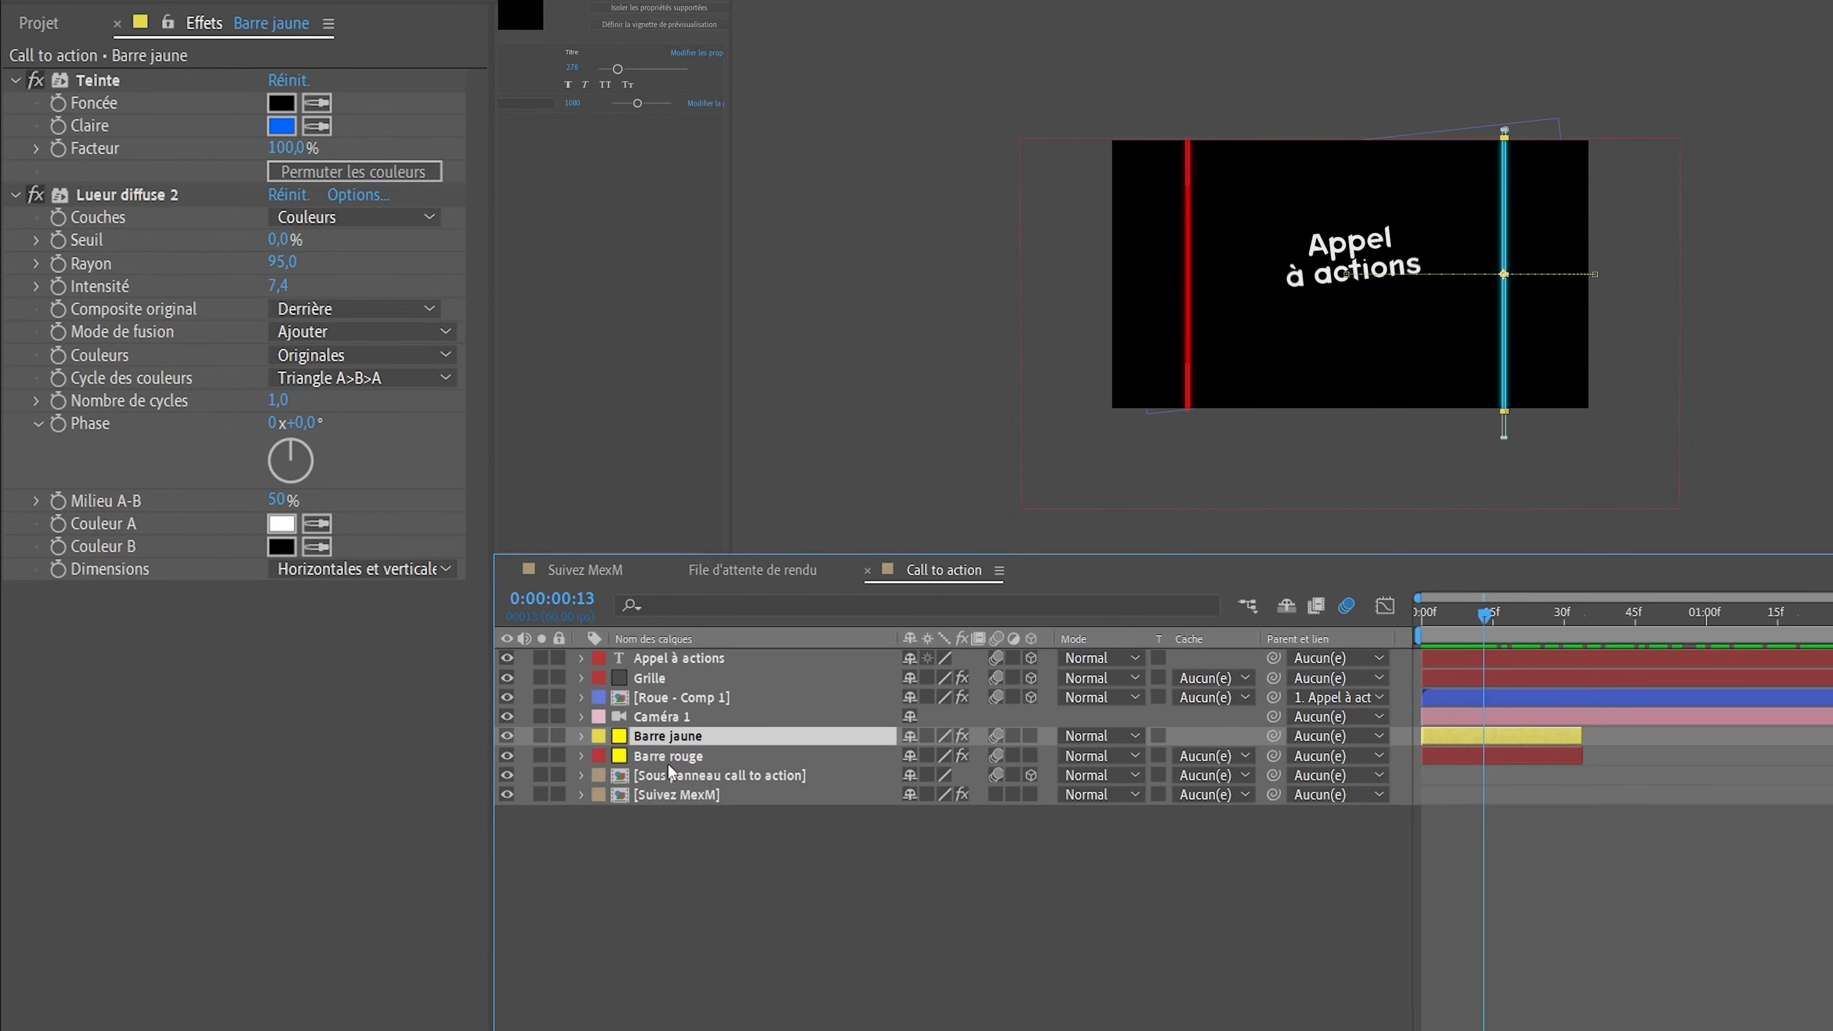
{"action": "left_click", "coordinate": [678, 755]}
{"action": "left_click", "coordinate": [683, 736]}
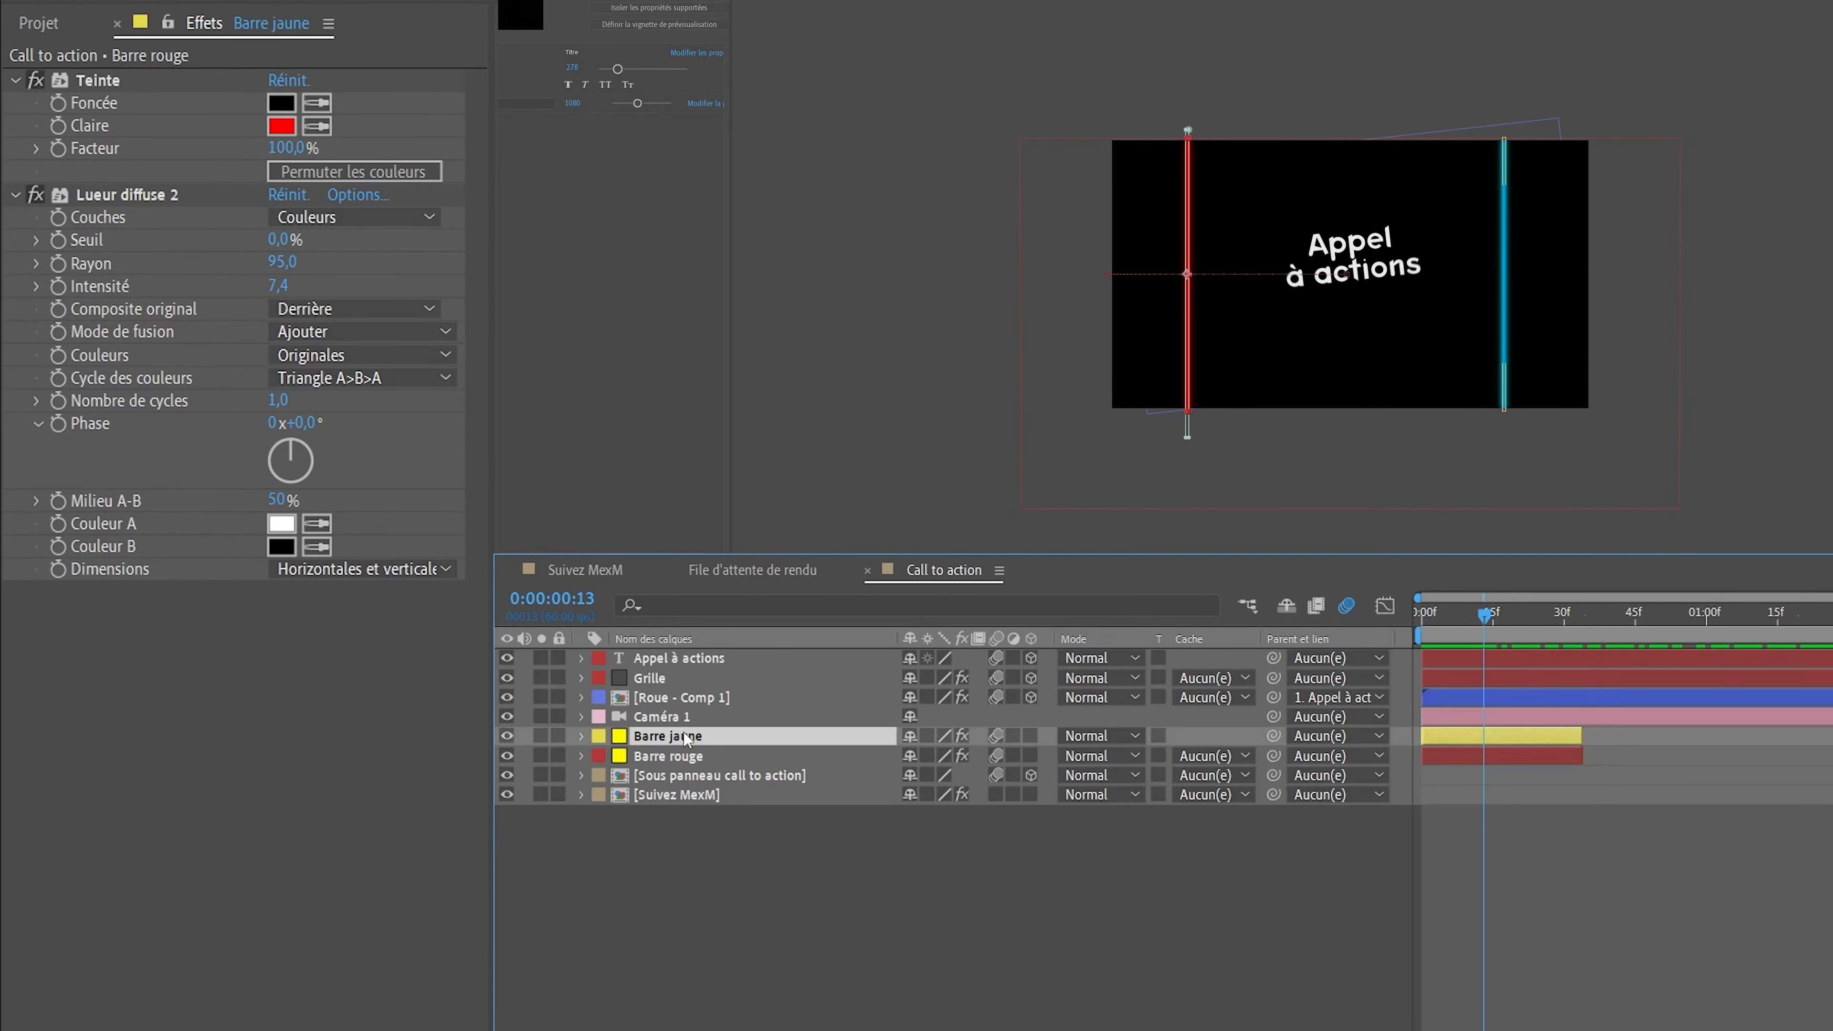
{"action": "left_click", "coordinate": [699, 758]}
{"action": "mouse_move", "coordinate": [1493, 616]}
{"action": "left_mouse_down"}
{"action": "mouse_move", "coordinate": [1511, 614]}
{"action": "mouse_move", "coordinate": [1489, 616]}
{"action": "left_mouse_up"}
{"action": "key", "text": "space"}
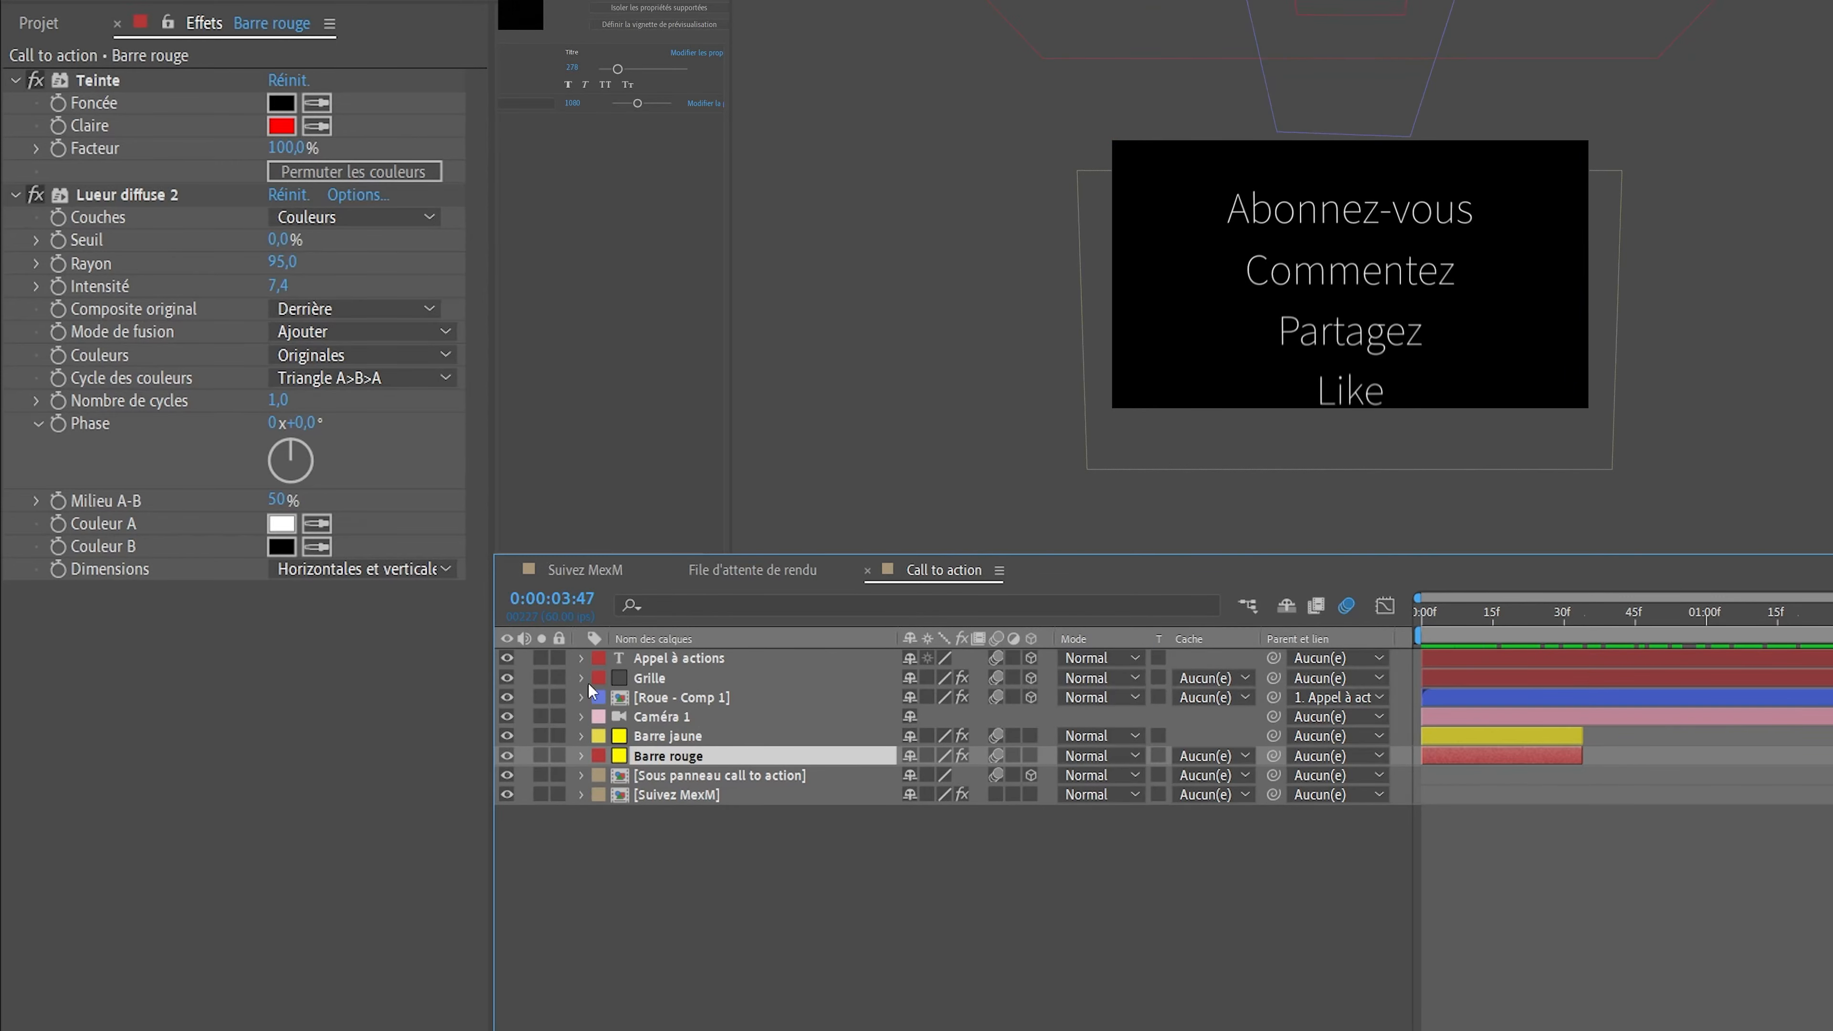
- Open the nested Sous panneau call to action composition and scrub through its text and red arrow animation
{"action": "left_click", "coordinate": [679, 779]}
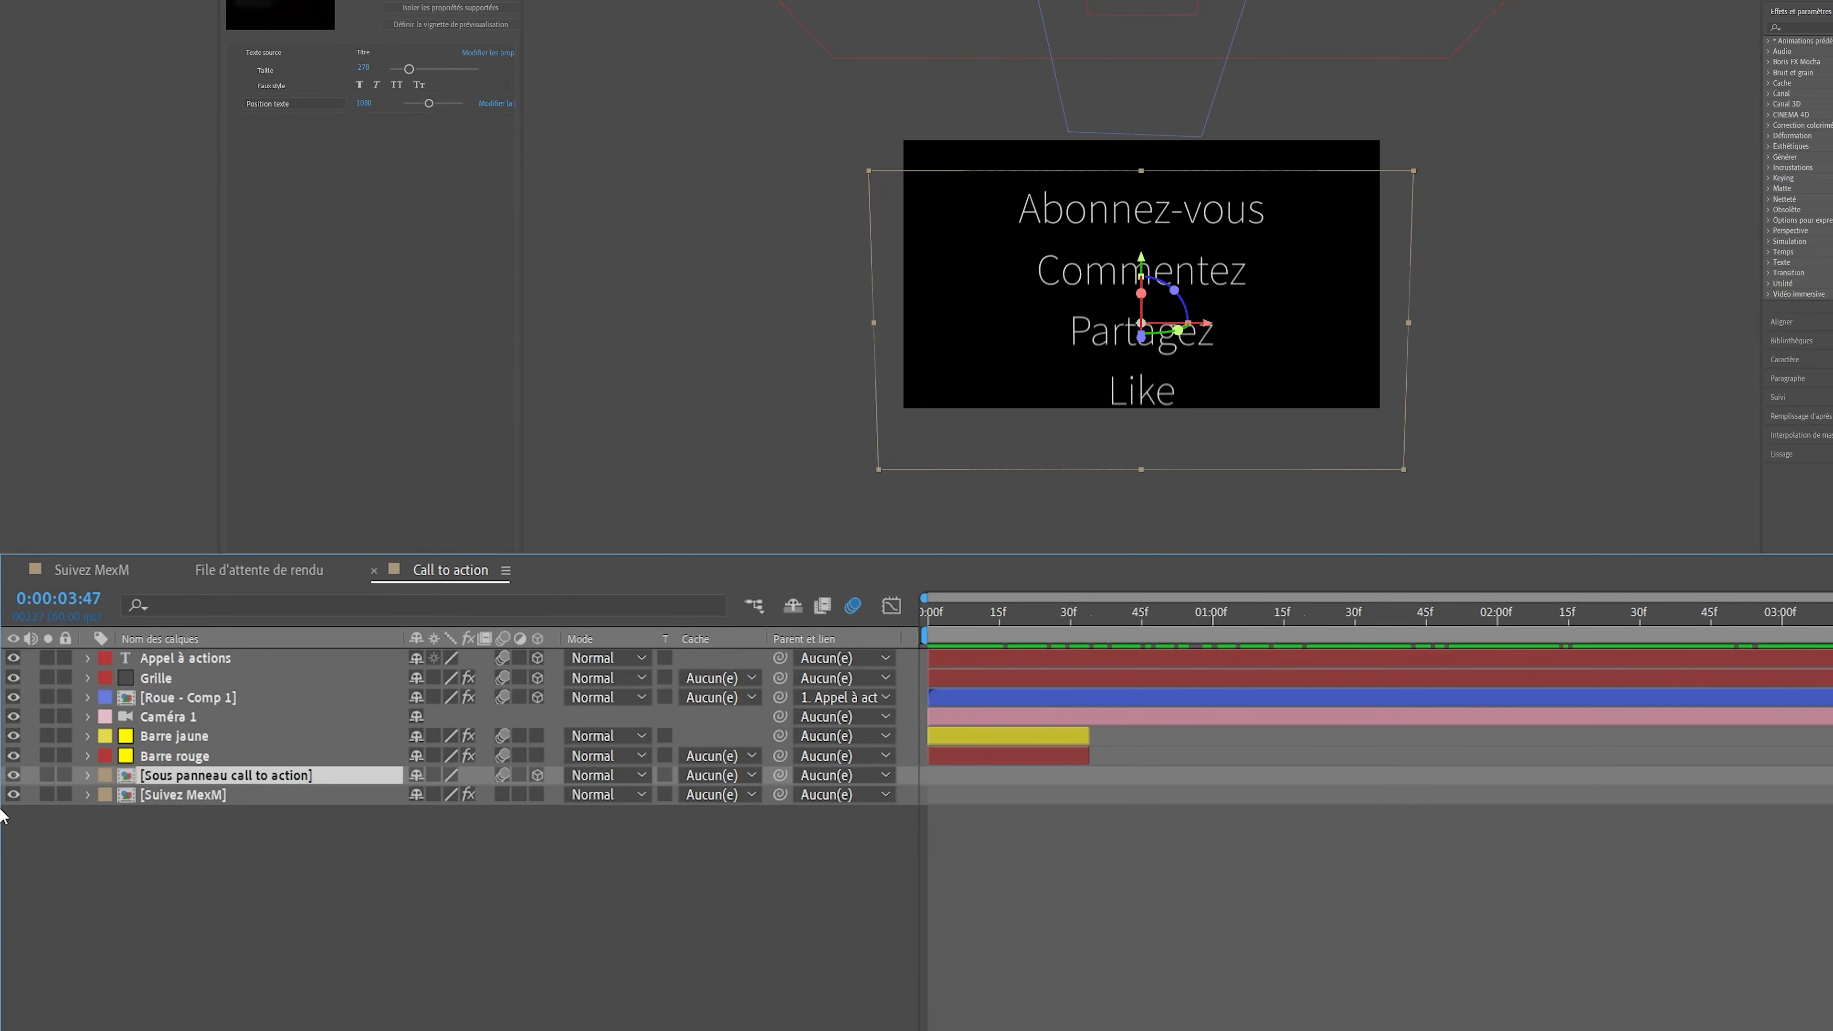
{"action": "double_click", "coordinate": [183, 780]}
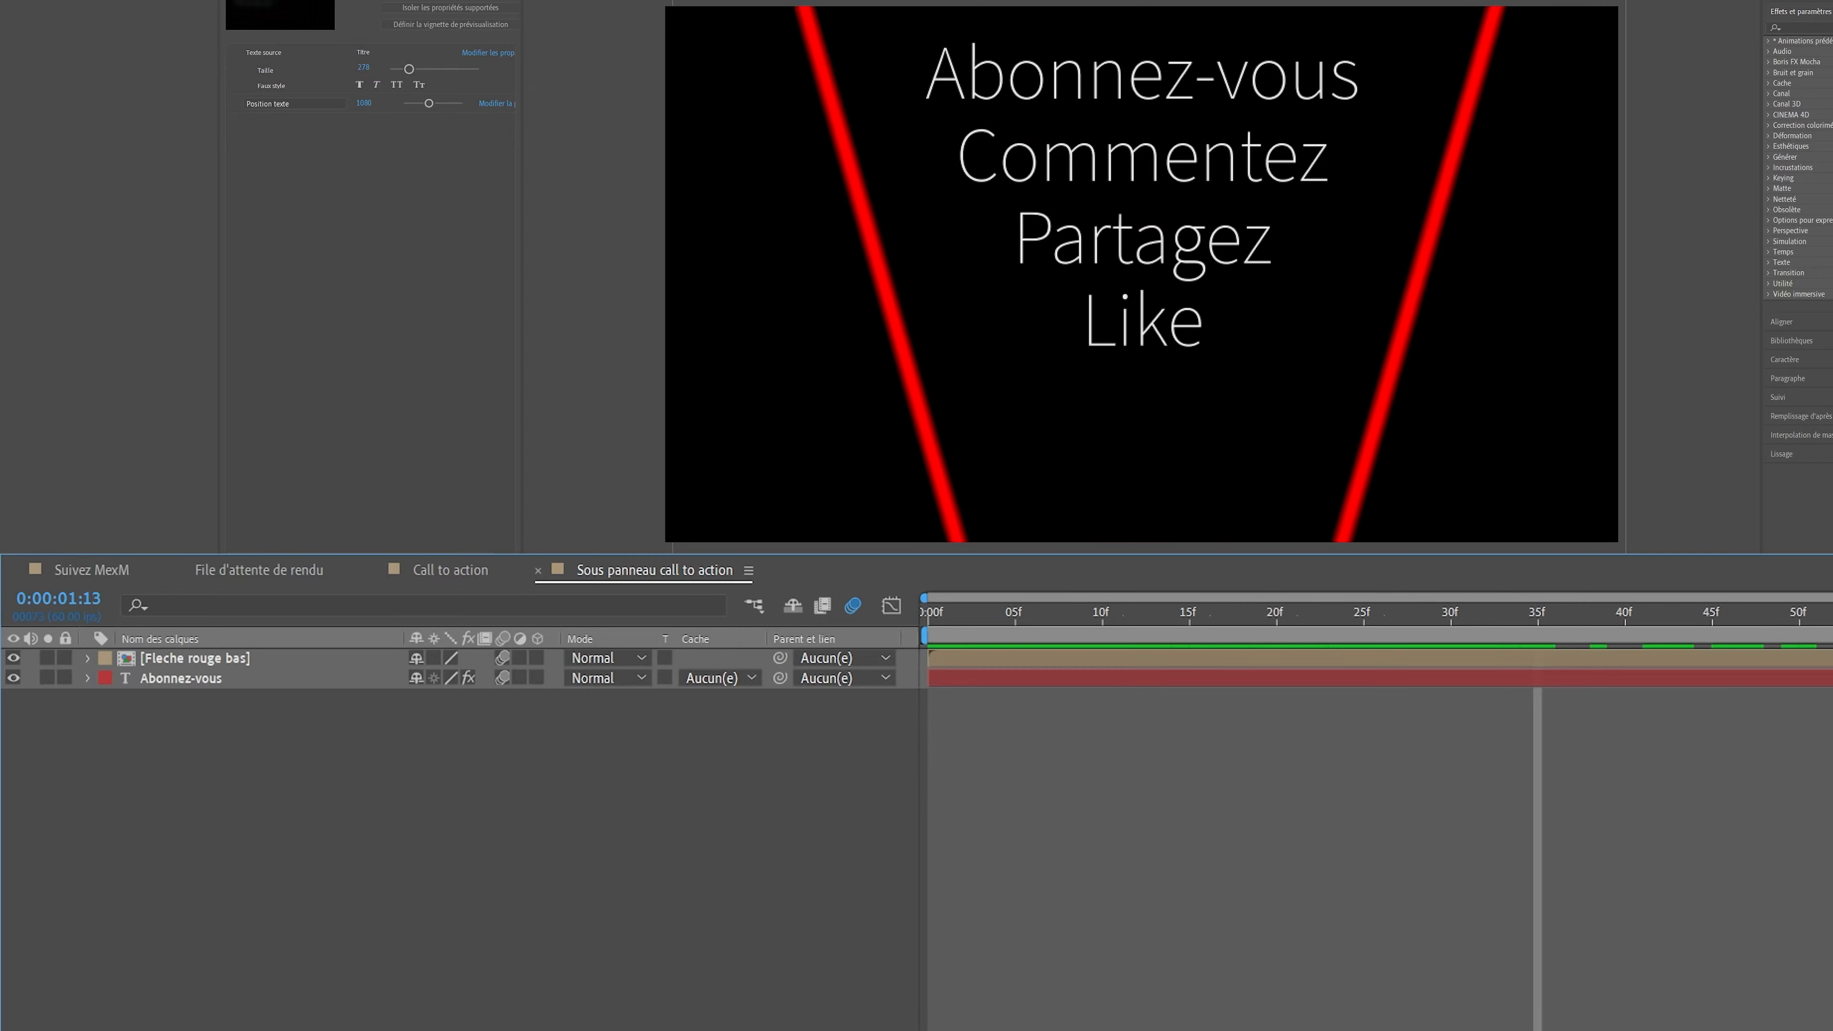
{"action": "left_click_drag", "start_coordinate": [1831, 685], "coordinate": [1256, 685]}
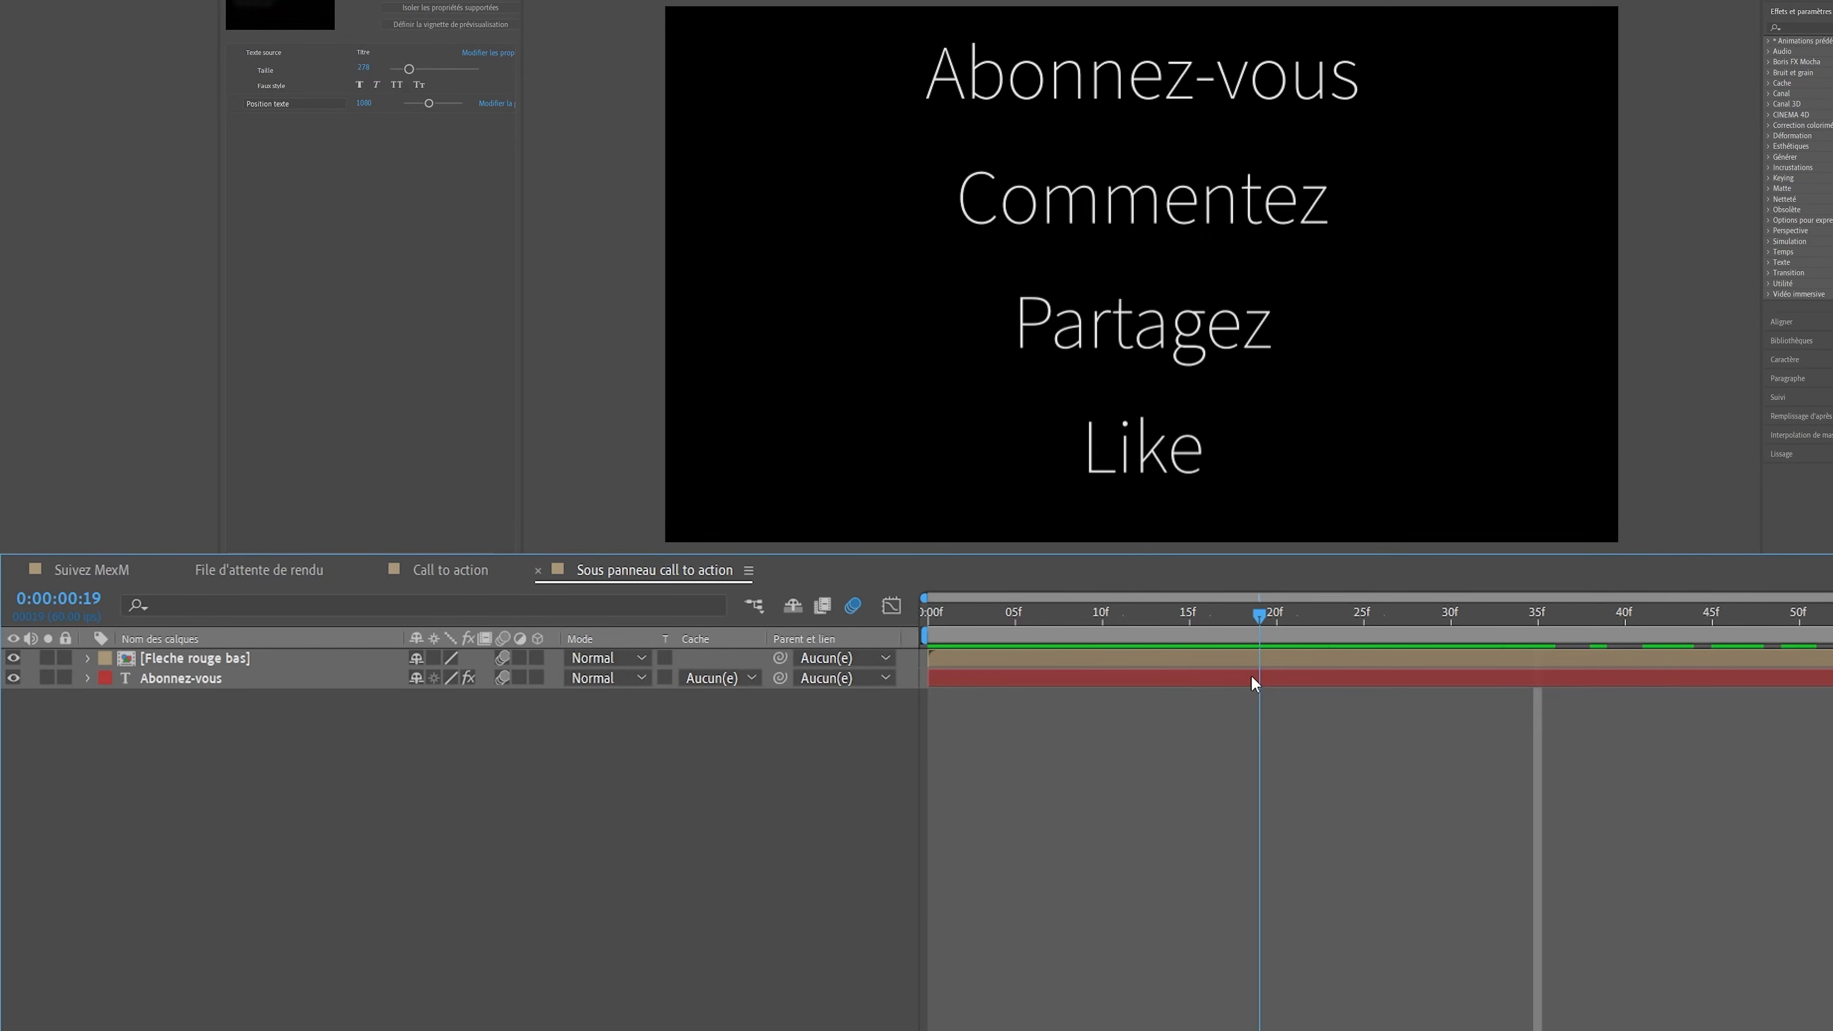
- Examine the Flou directionnel effect and its animated Distance on the Abonnez-vous text layer while previewing the panel
{"action": "left_click", "coordinate": [180, 679]}
{"action": "key", "text": "space"}
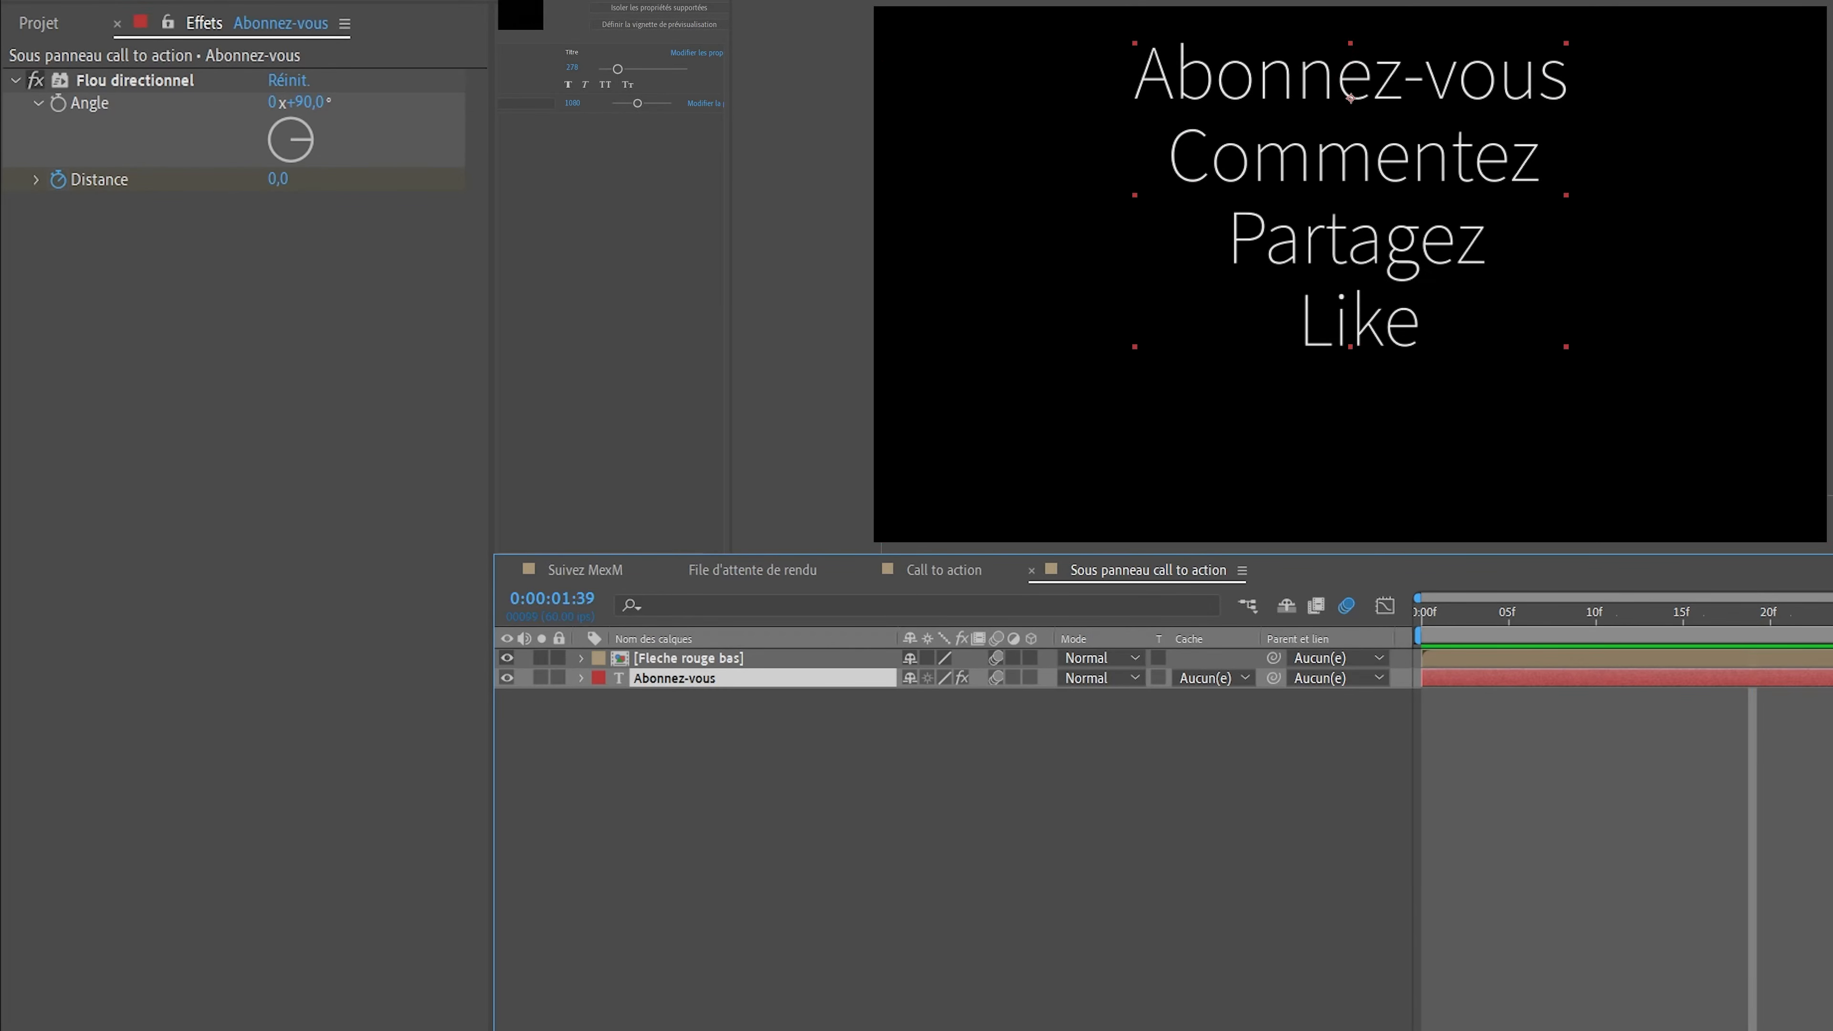
{"action": "left_click", "coordinate": [582, 677]}
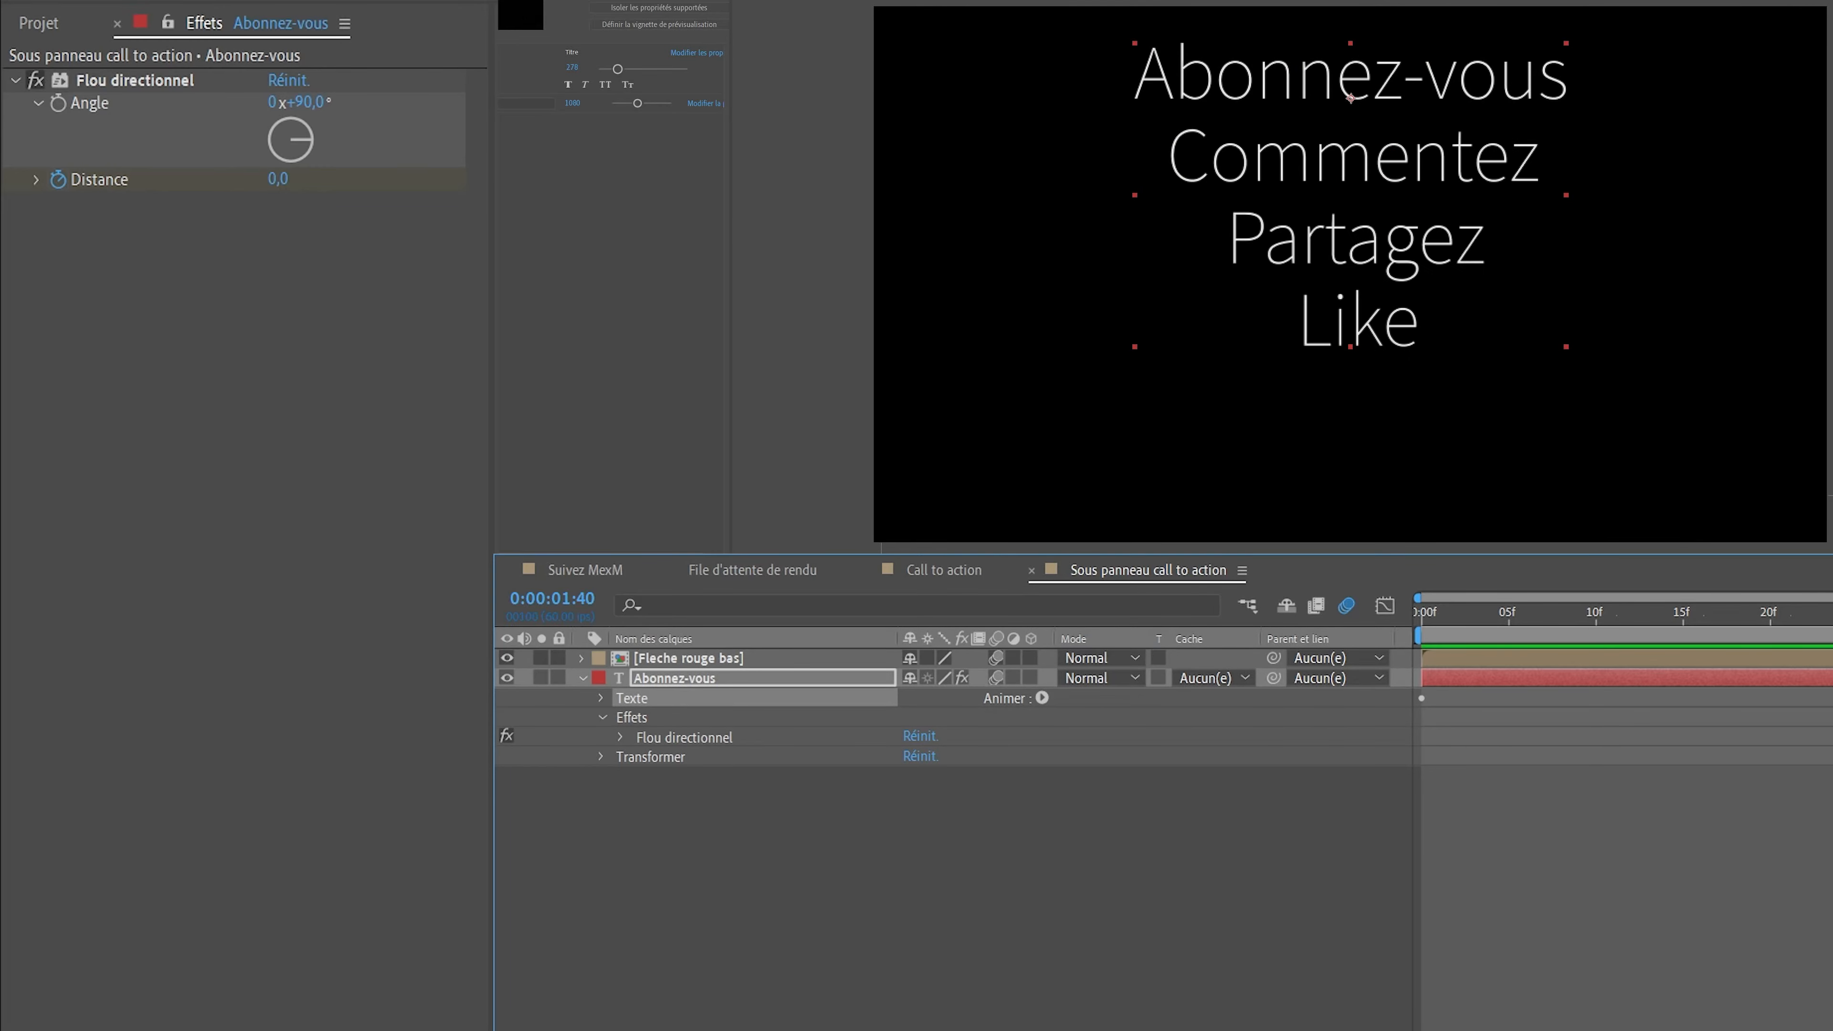
{"action": "left_click", "coordinate": [620, 737]}
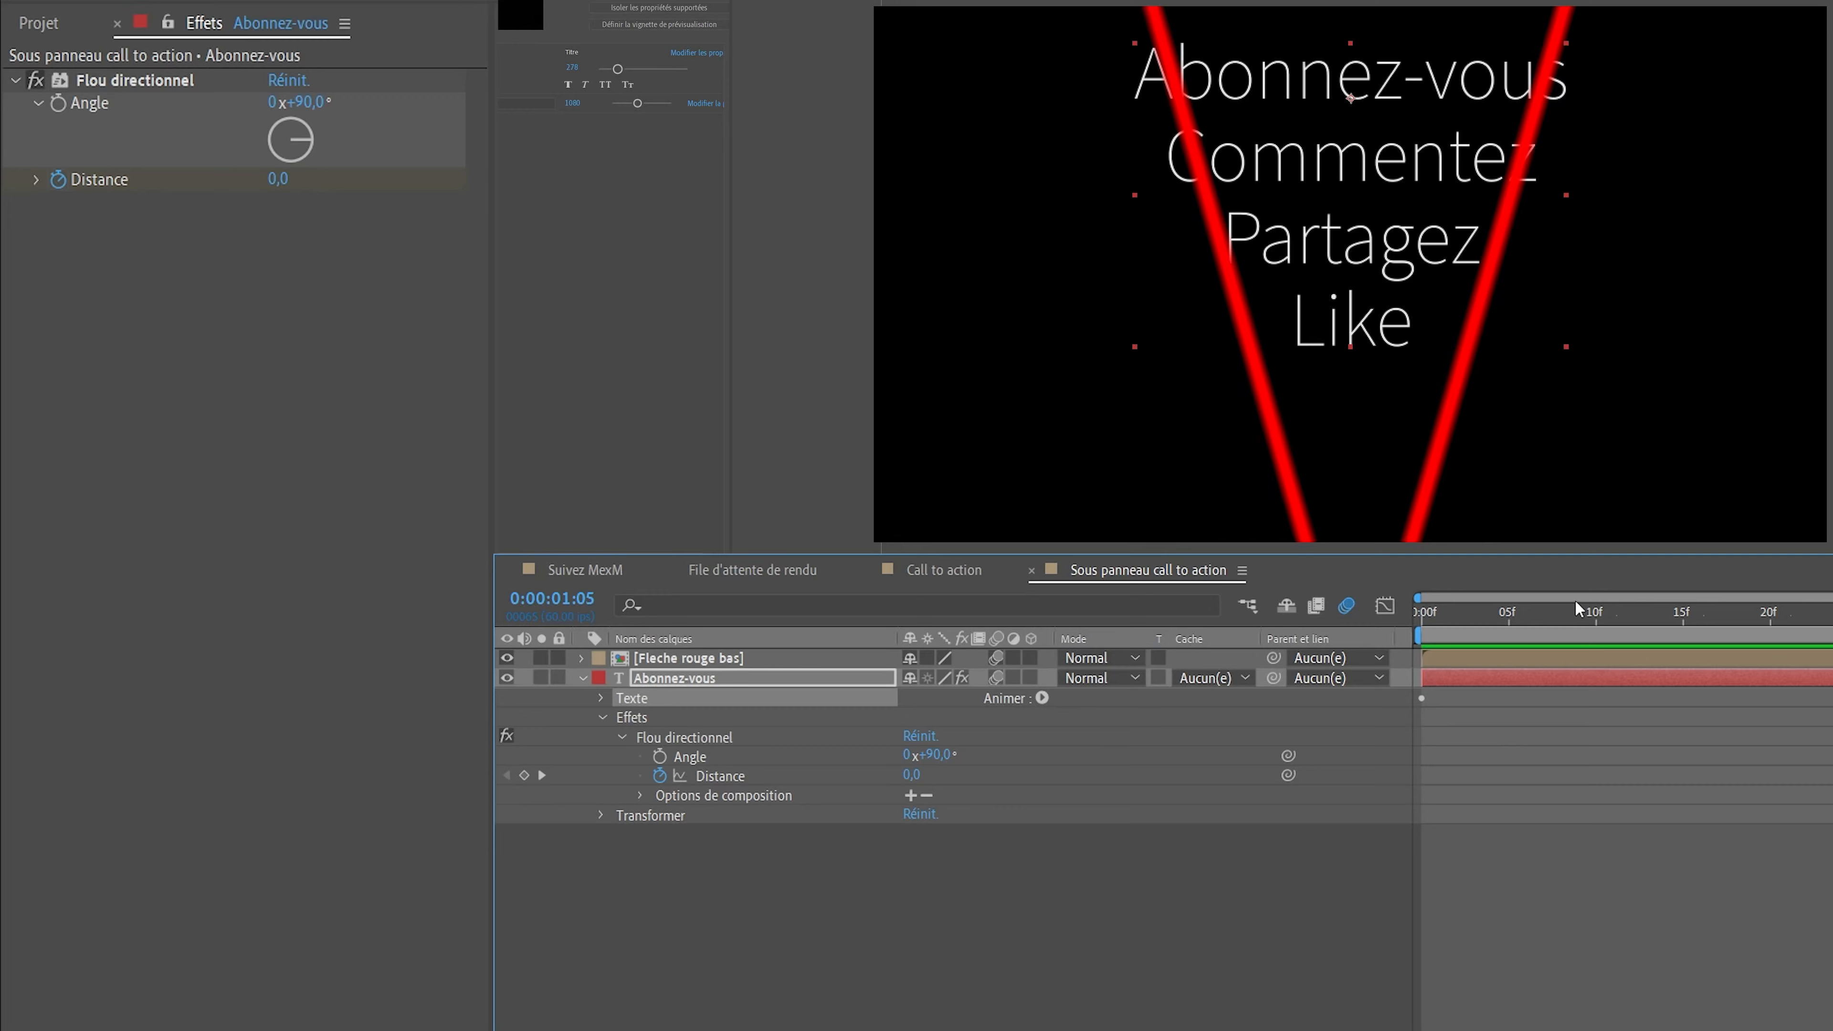
{"action": "key", "text": "space"}
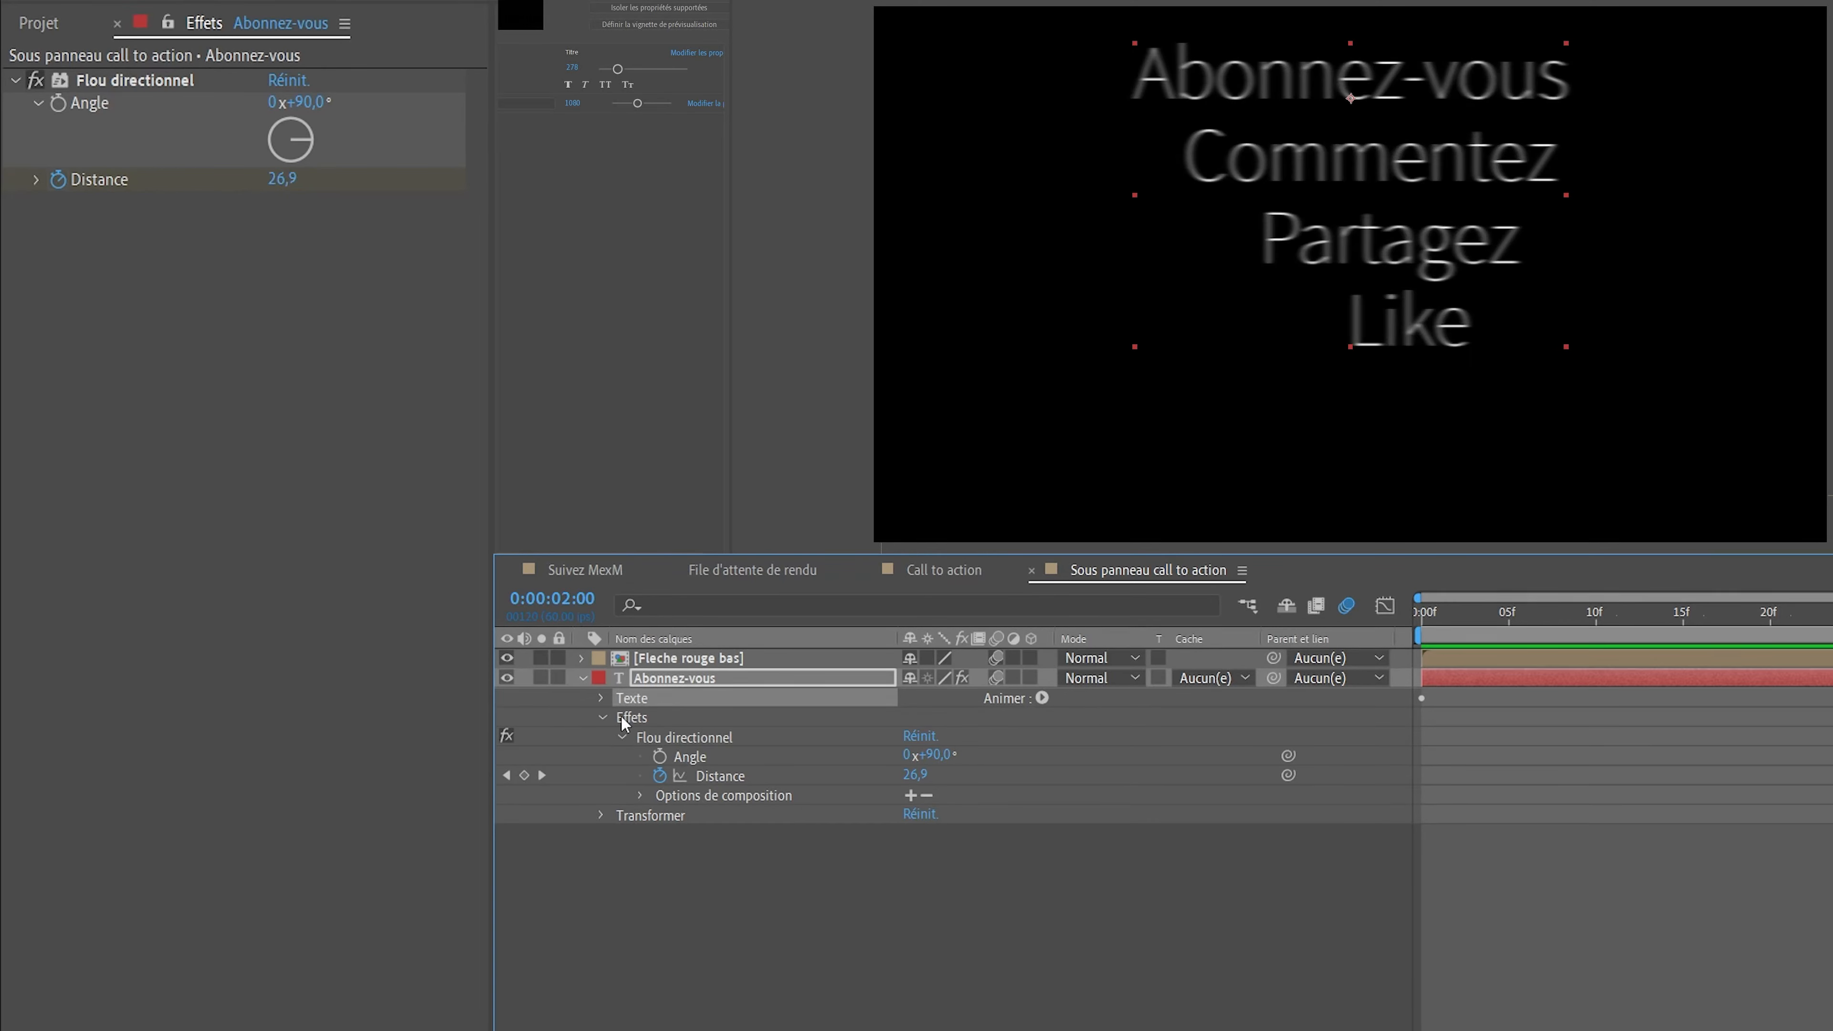
- Inspect the Interligne property in the Abonnez-vous layer's Animation 1 text animator, and preview the line spacing animation
{"action": "left_click", "coordinate": [601, 697]}
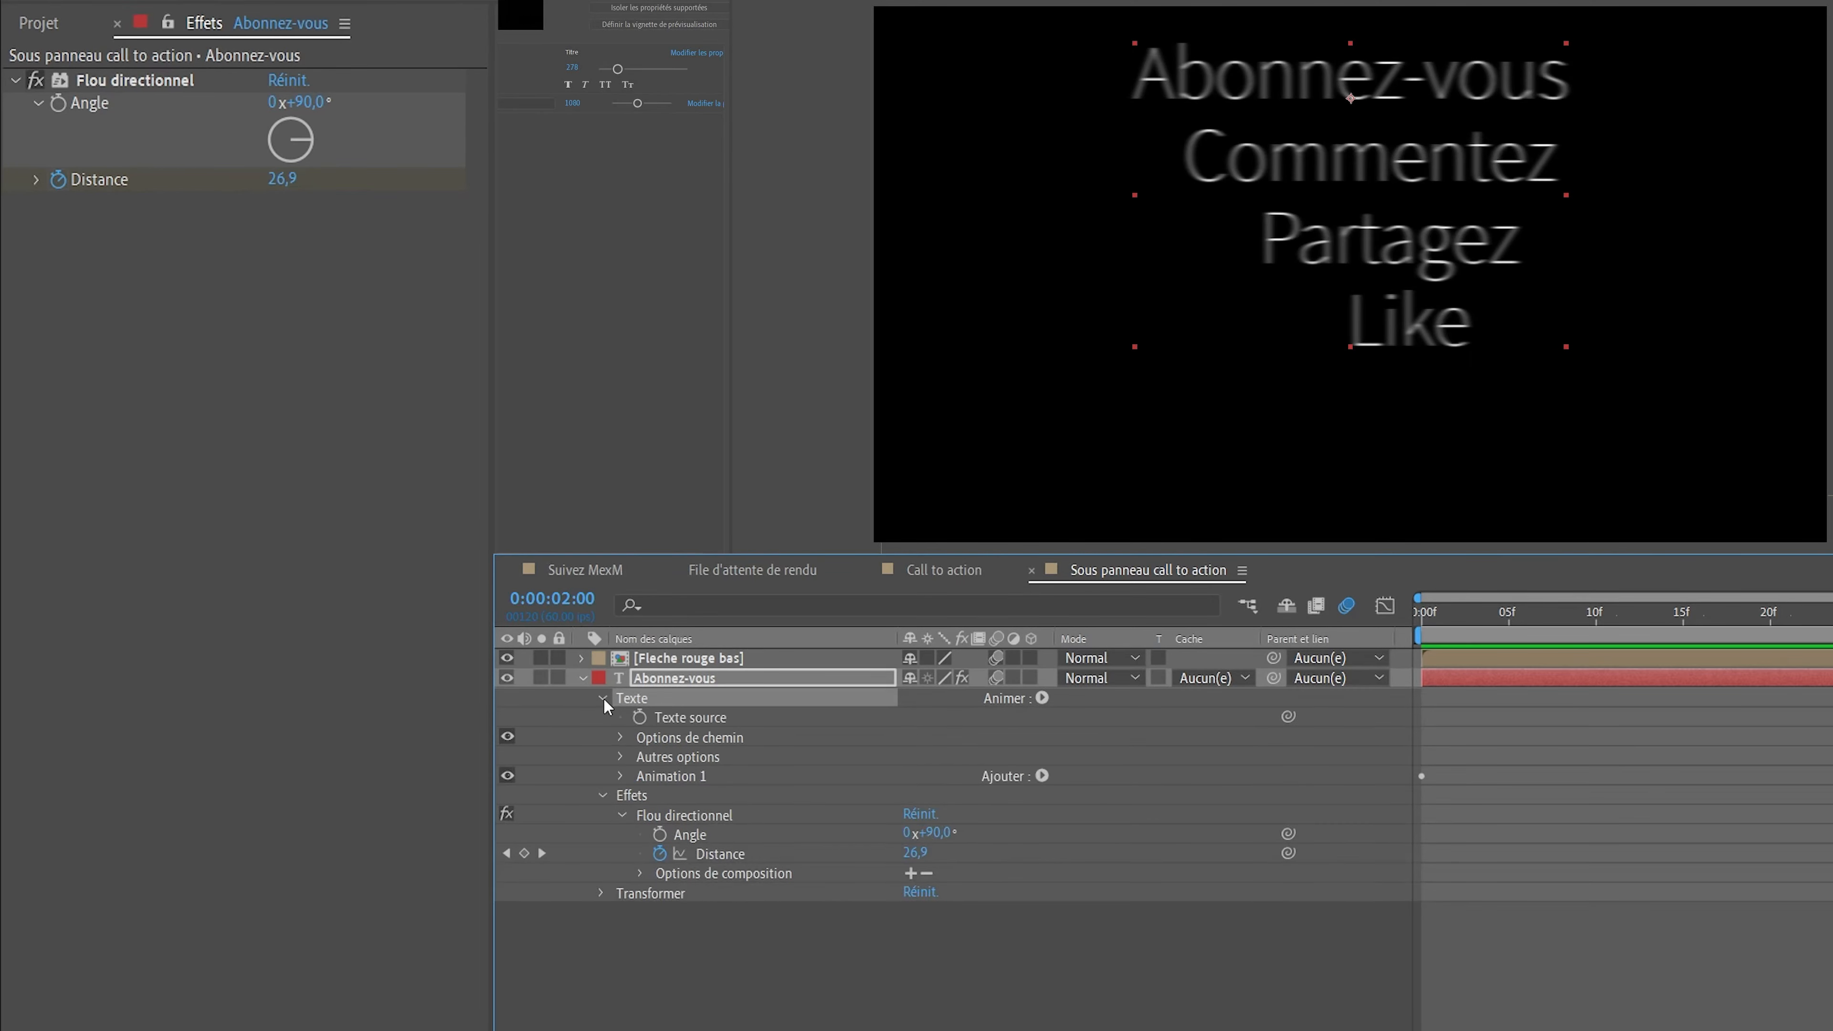
{"action": "left_click", "coordinate": [644, 740]}
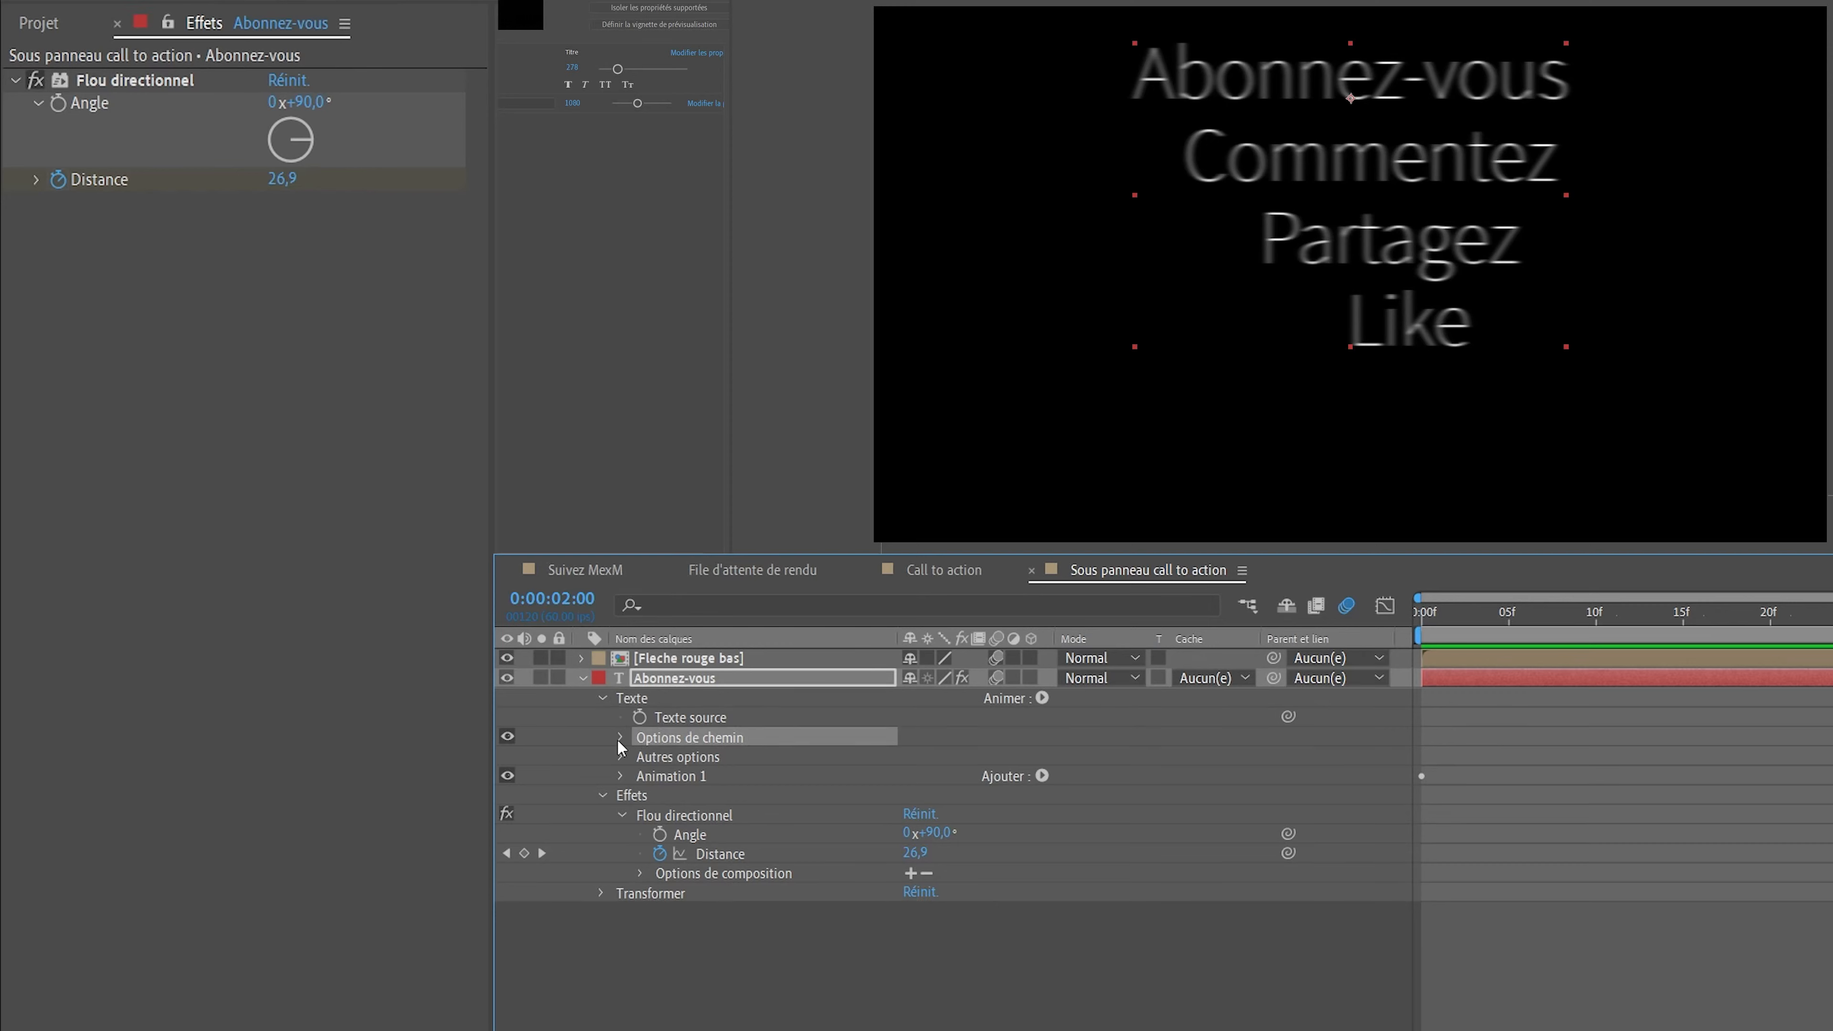
{"action": "left_click", "coordinate": [626, 777]}
{"action": "left_click", "coordinate": [620, 777]}
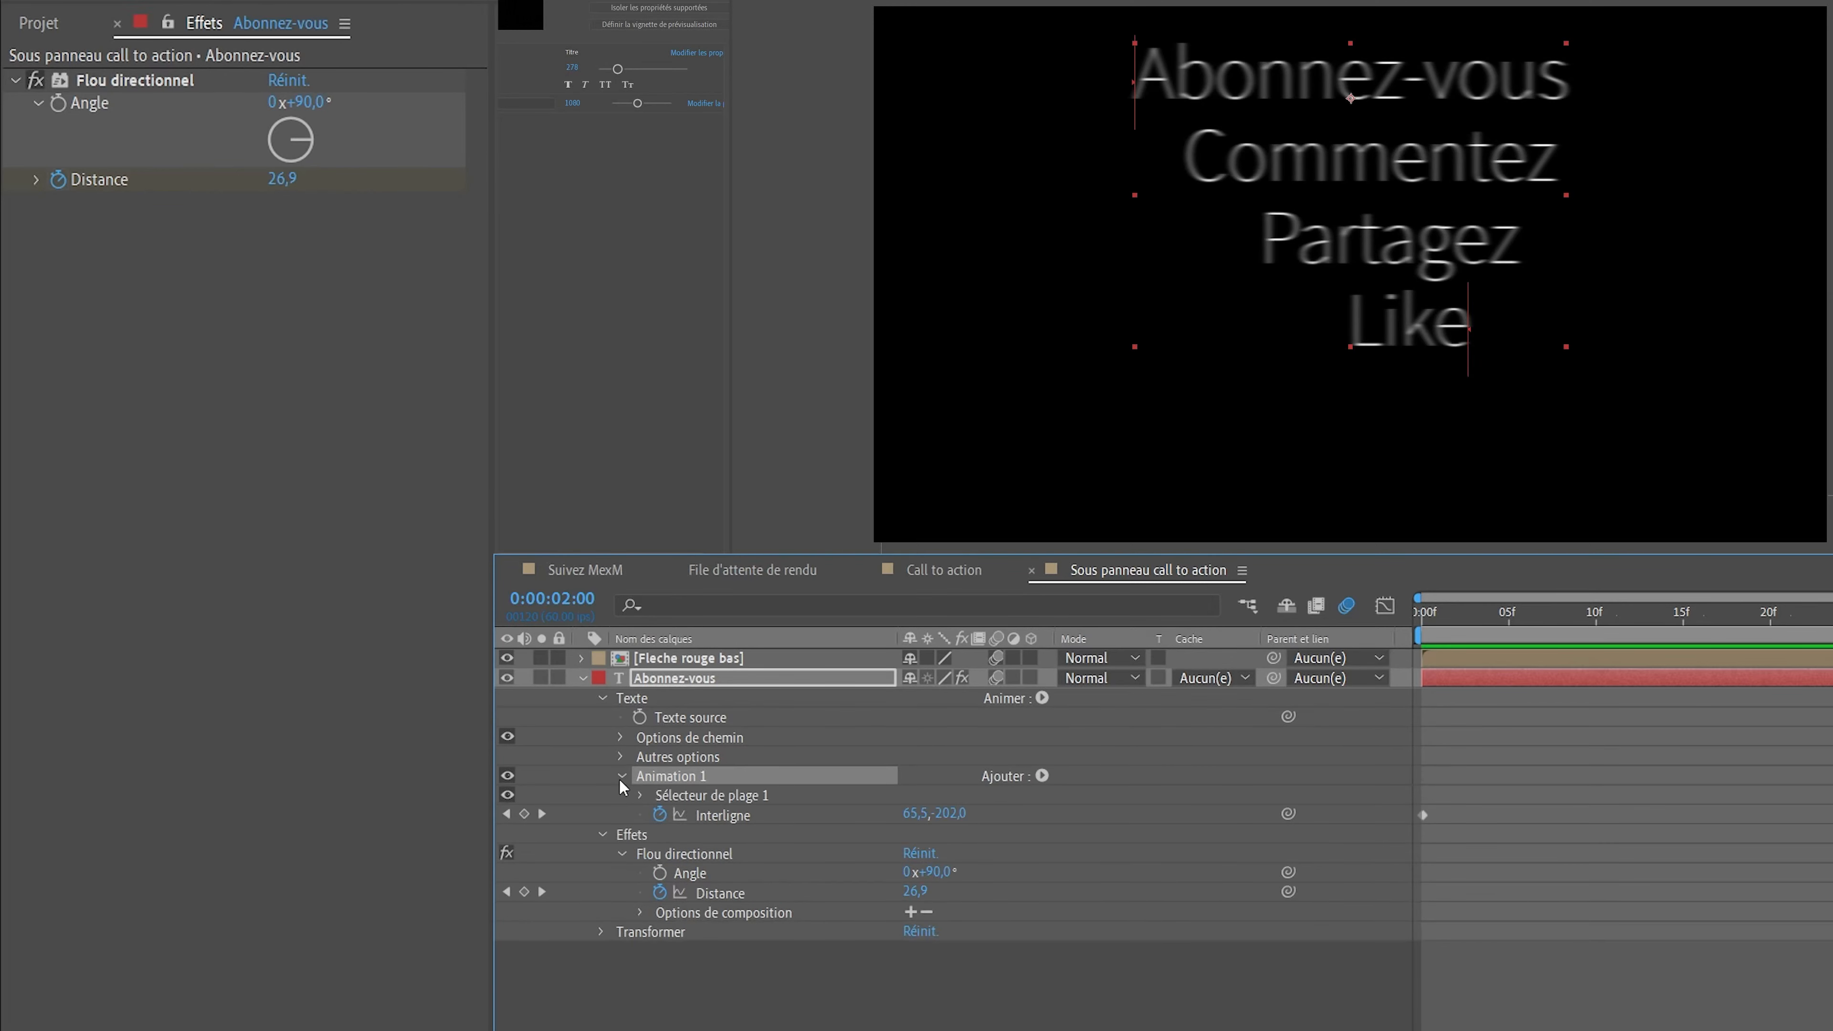
{"action": "left_click", "coordinate": [734, 821]}
{"action": "key", "text": "space"}
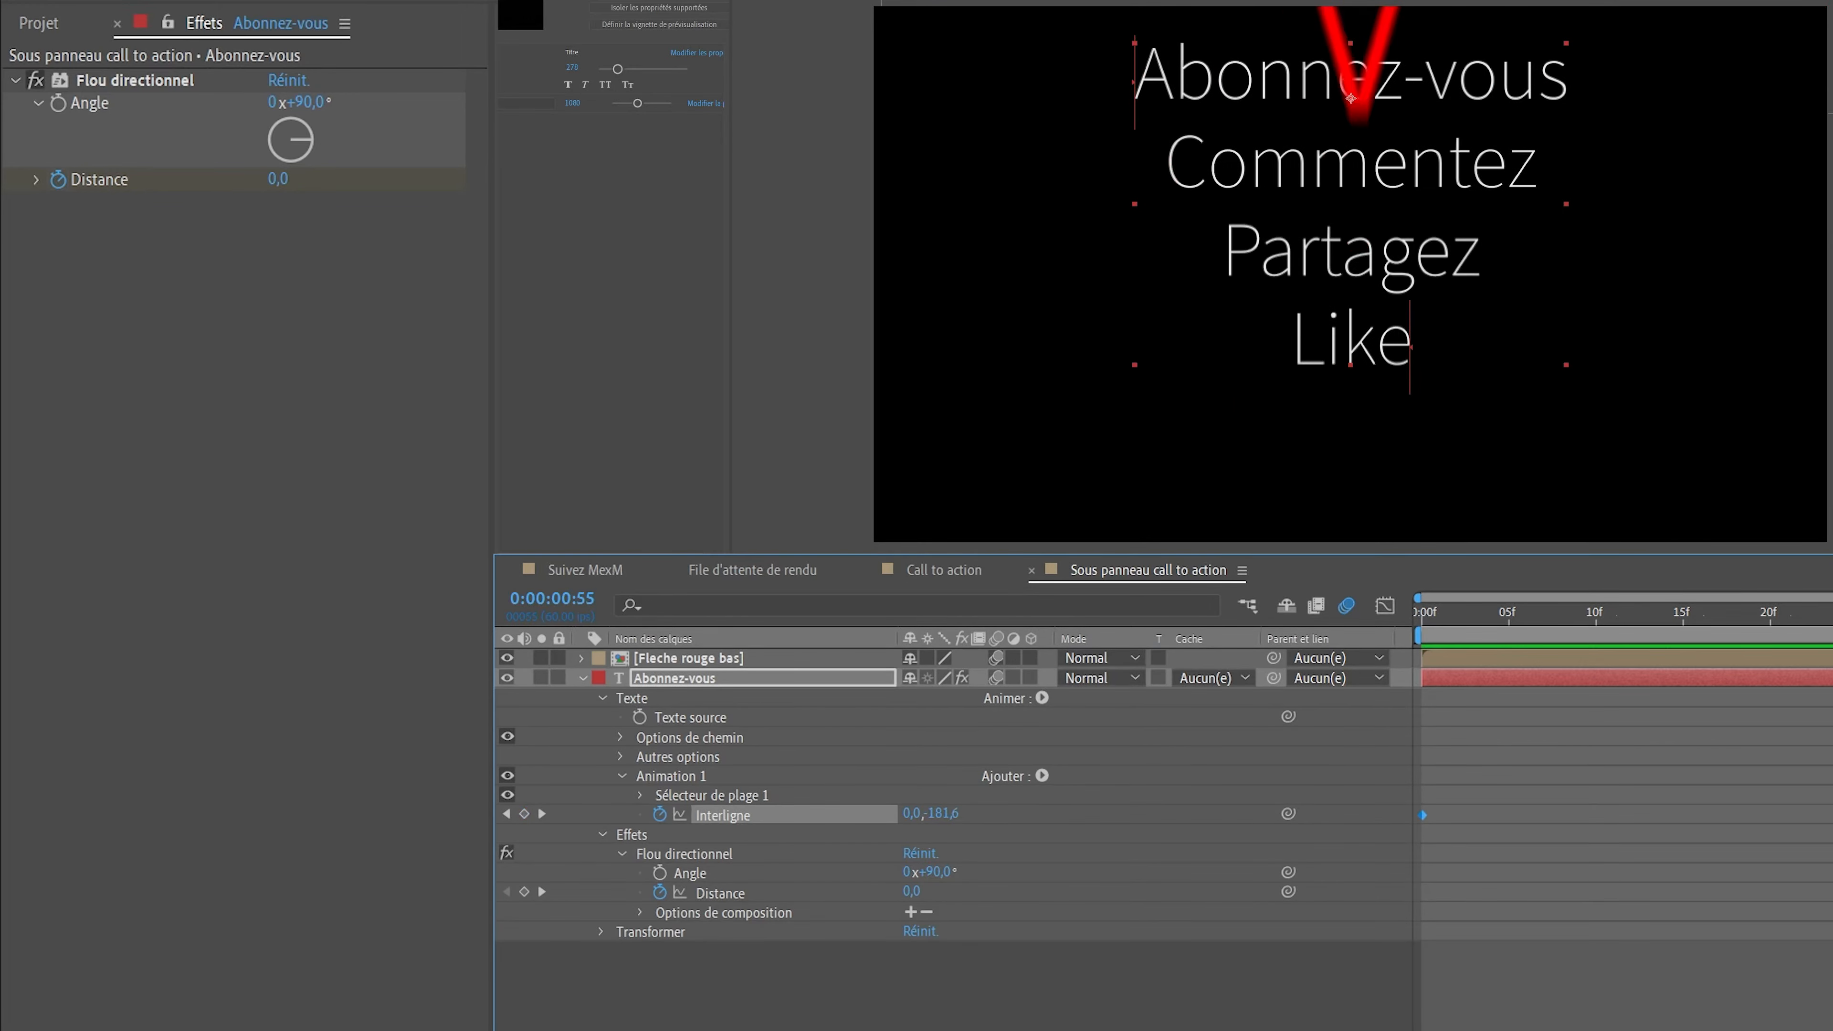
{"action": "key", "text": "space"}
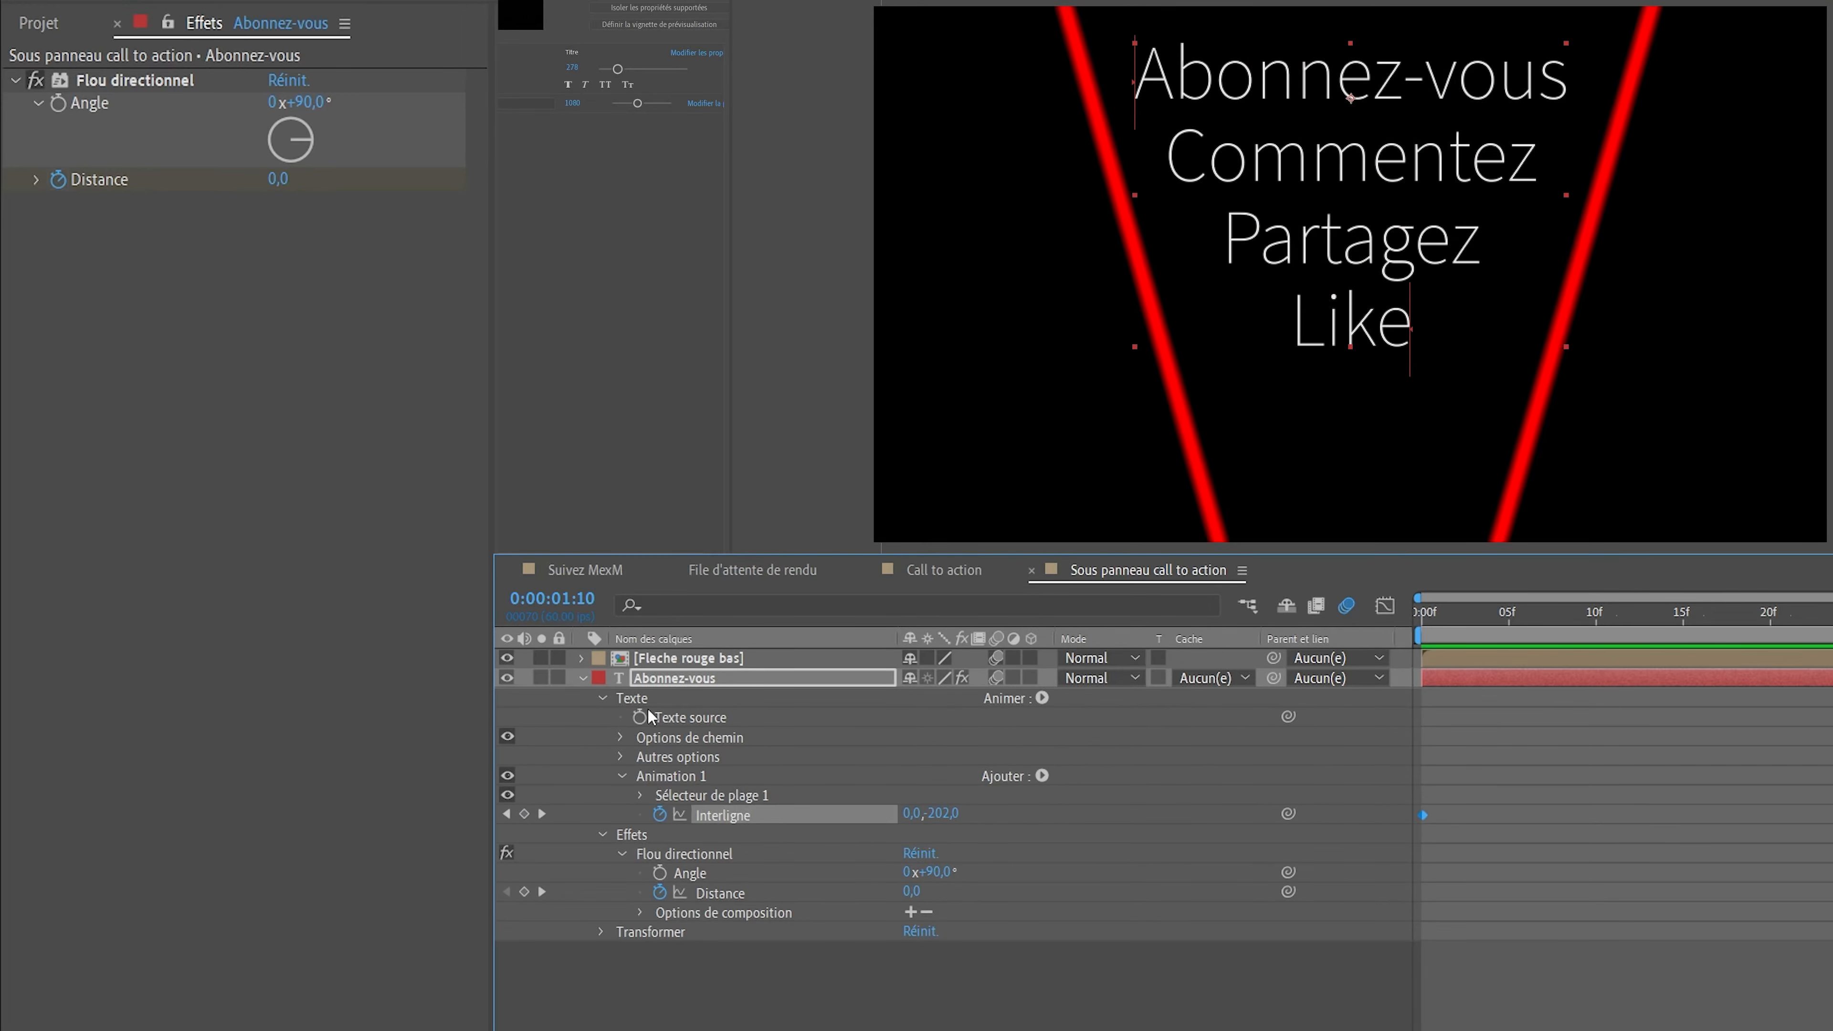
- Collapse the Abonnez-vous layer, open the nested Fleche rouge bas composition and scrub through its two red solids
{"action": "left_click", "coordinate": [689, 660]}
{"action": "left_click", "coordinate": [582, 678]}
{"action": "double_click", "coordinate": [142, 659]}
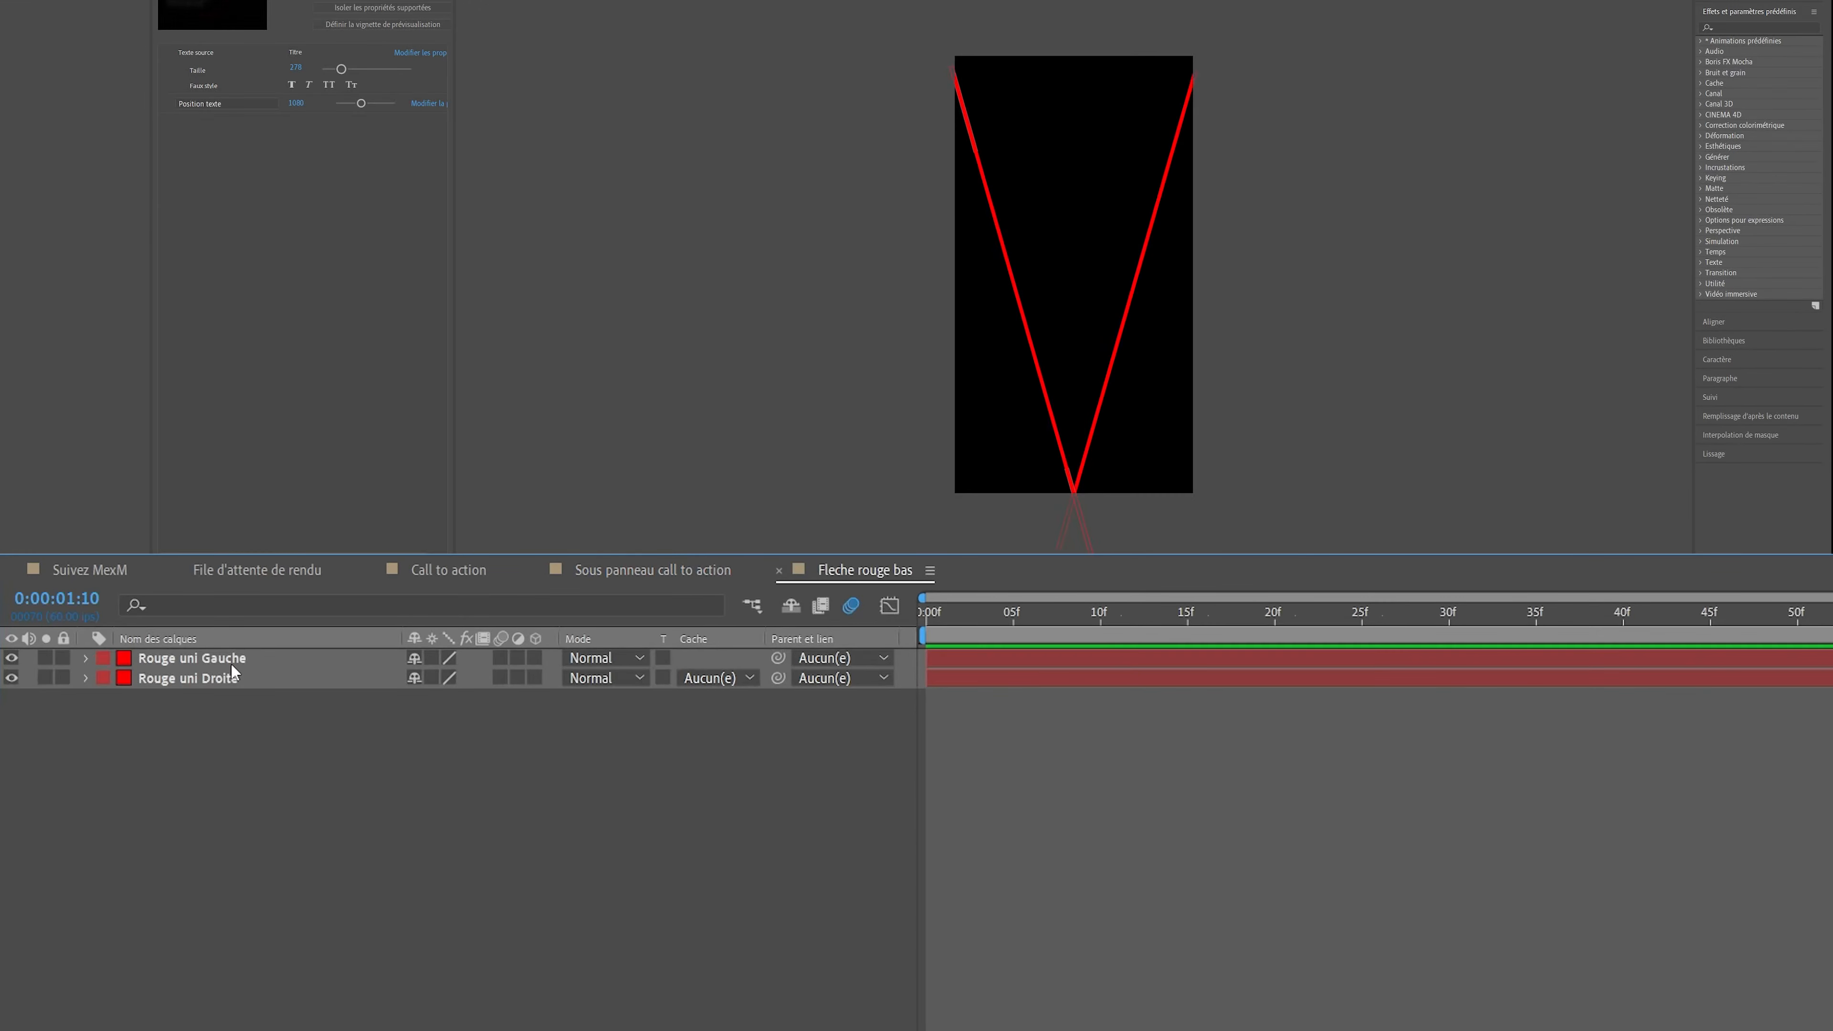
{"action": "left_click_drag", "start_coordinate": [1292, 613], "coordinate": [1675, 614]}
- Examine the Fleche rouge bas layer's animated Y Position in Sous panneau call to action, and preview the arrow's movement
{"action": "left_click", "coordinate": [635, 571]}
{"action": "left_click", "coordinate": [85, 658]}
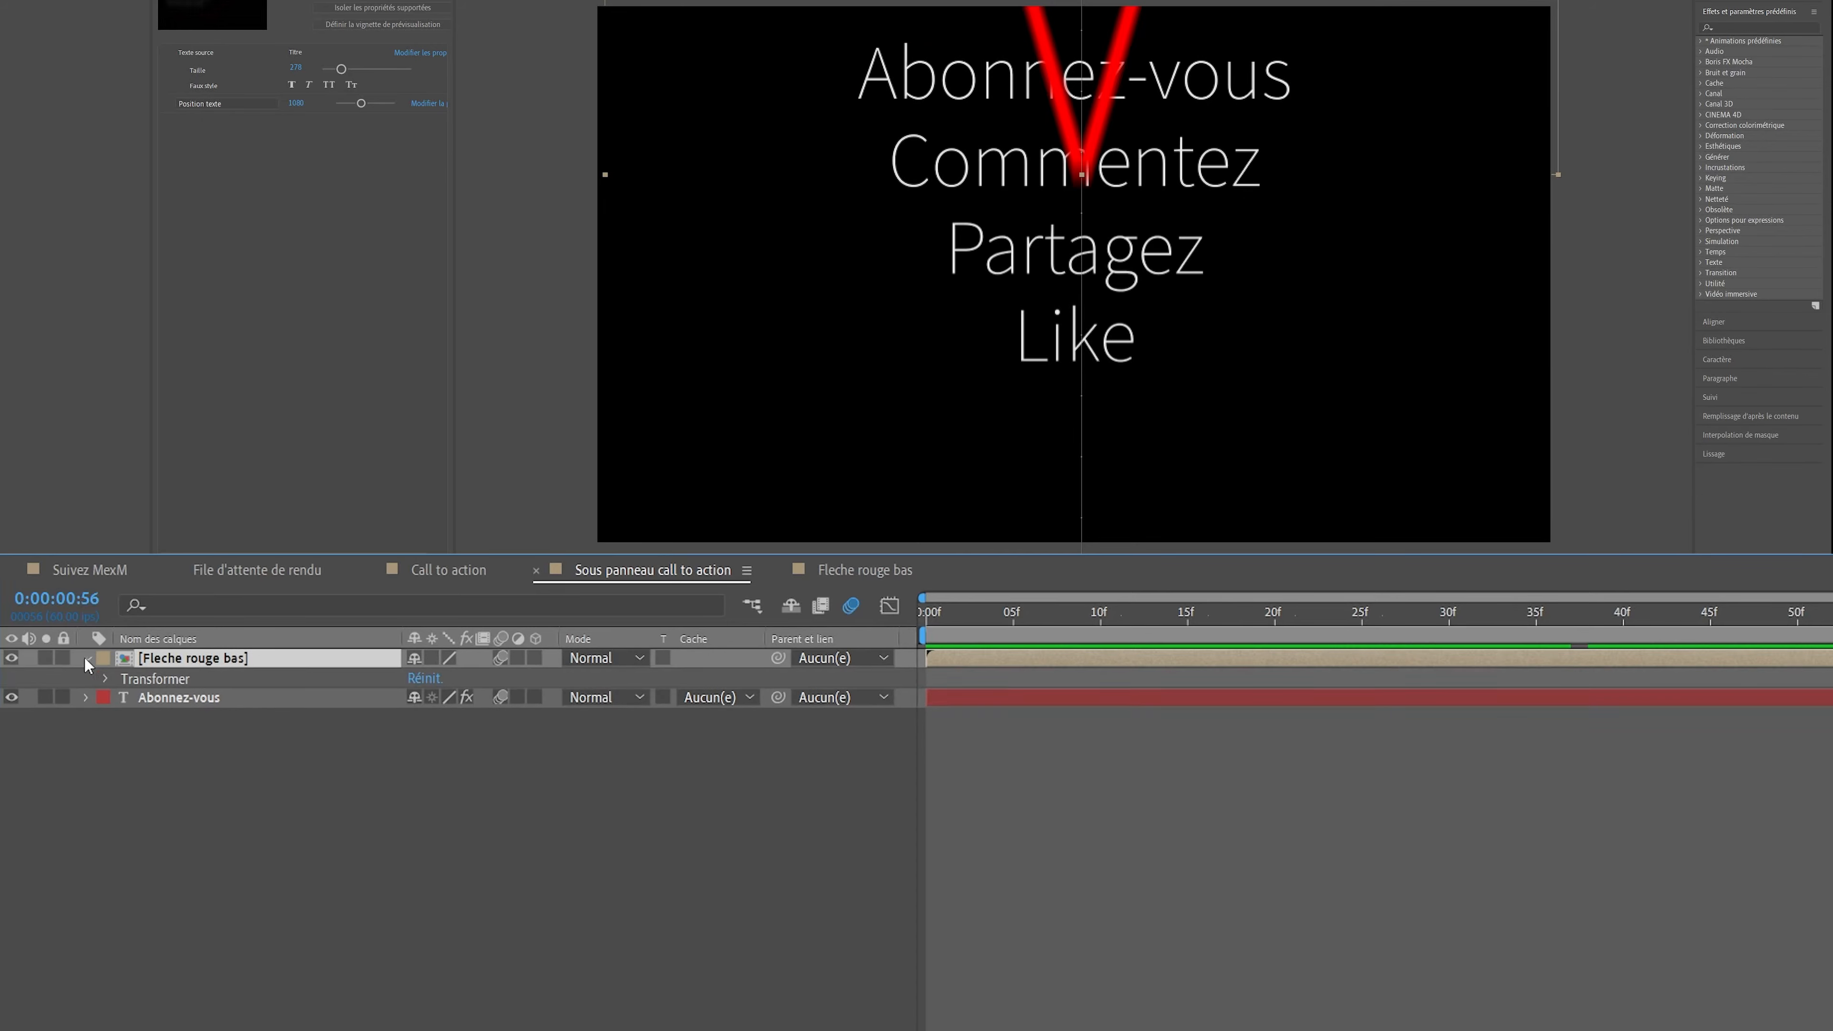
{"action": "left_click", "coordinate": [136, 680]}
{"action": "left_click", "coordinate": [106, 679]}
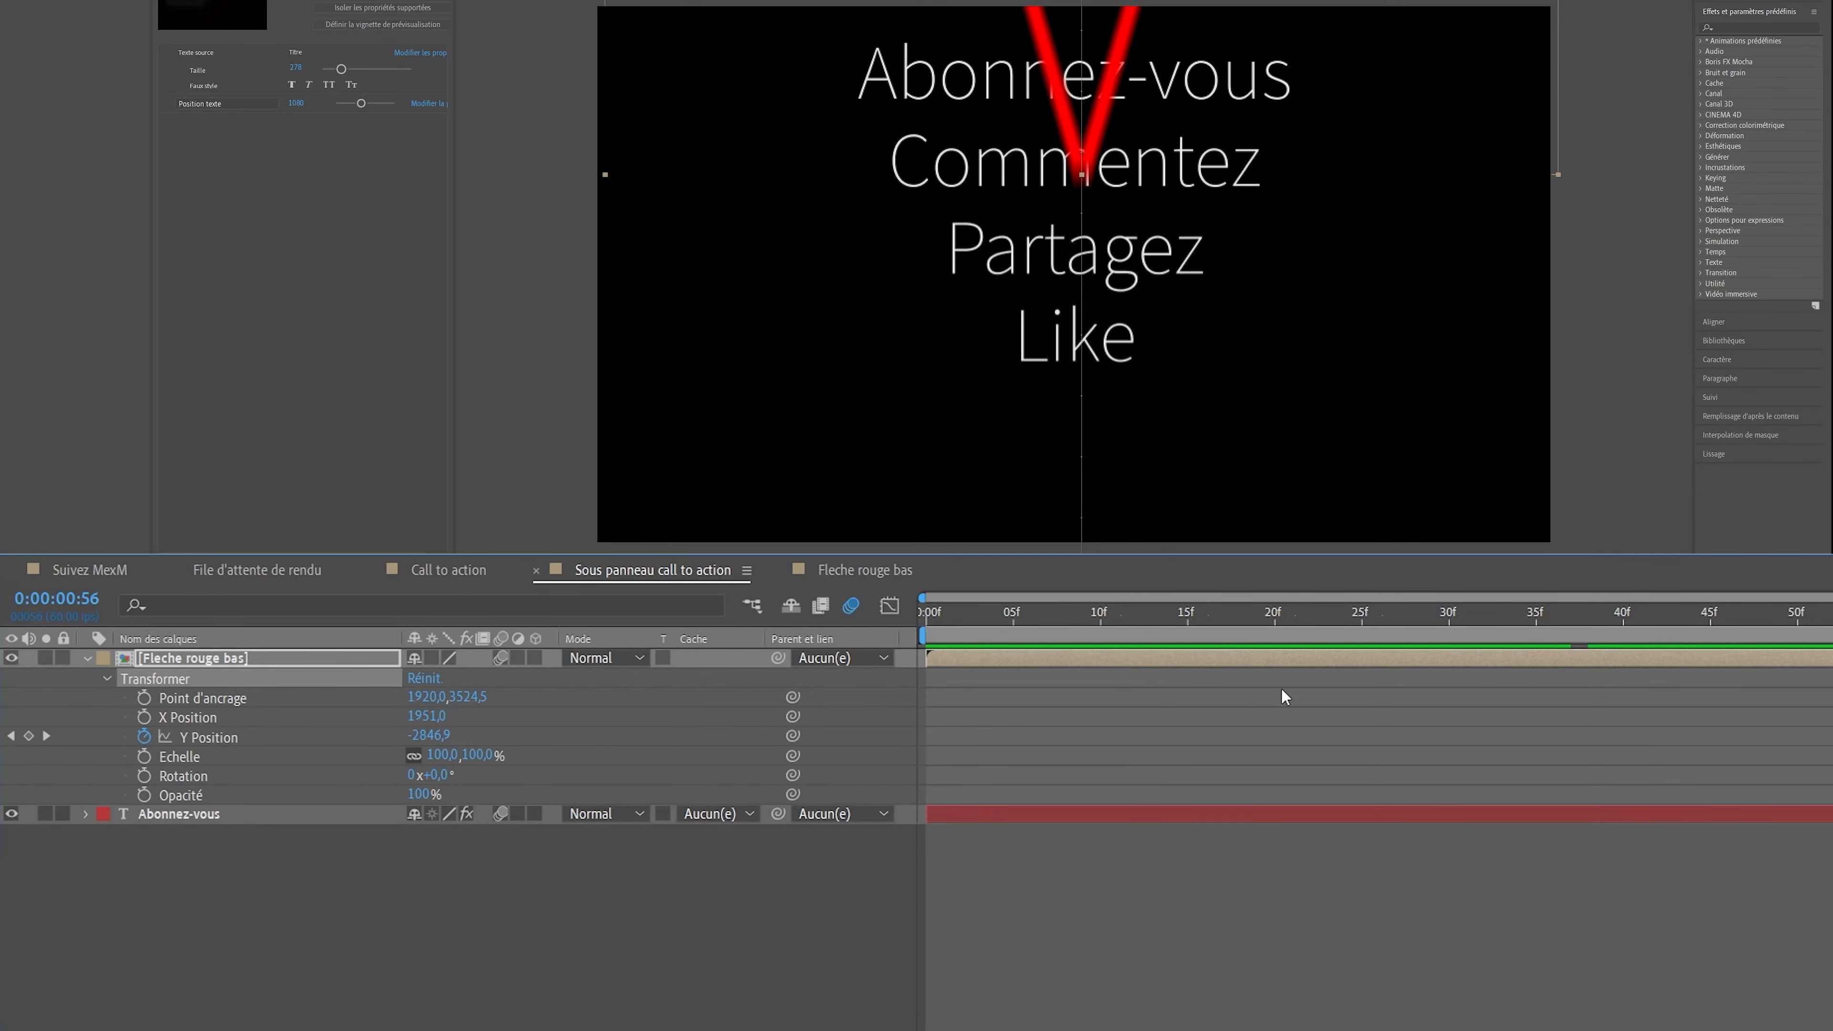
{"action": "key", "text": "space"}
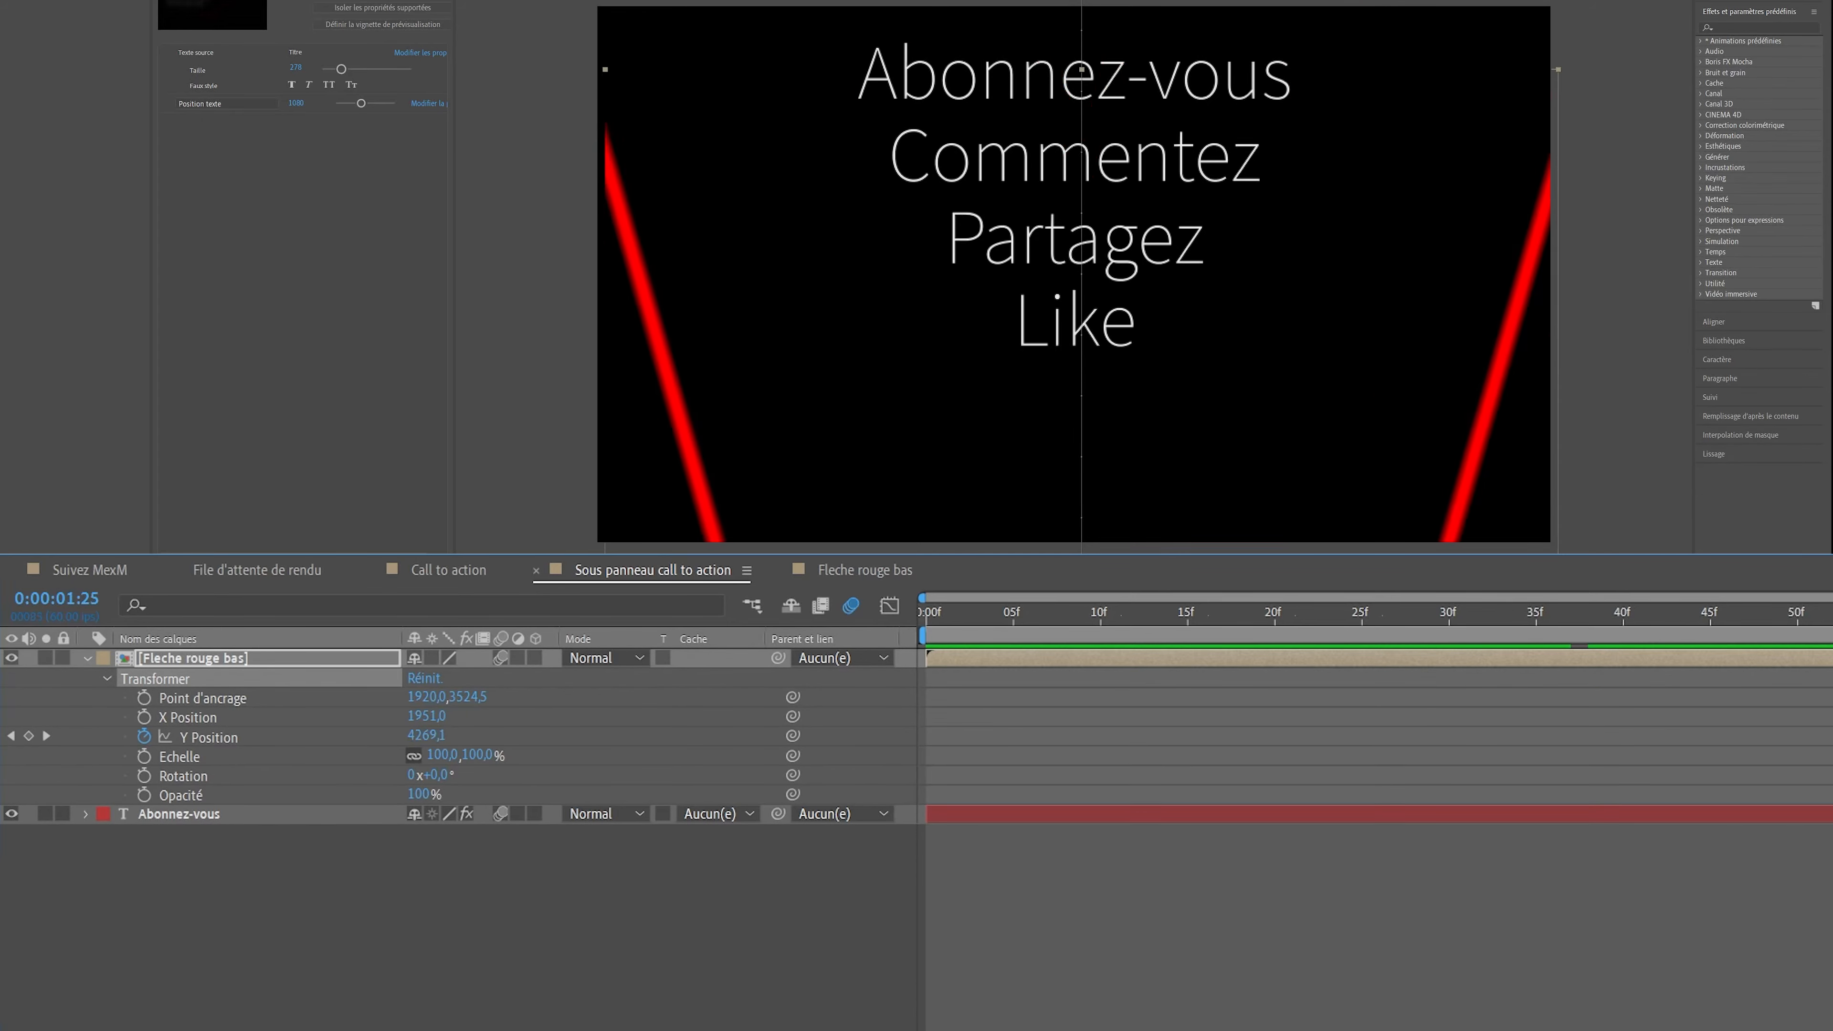
{"action": "left_click", "coordinate": [224, 737]}
- Return to Call to action, preview the transition to the social media panel, and open the nested Suivez MexM composition
{"action": "left_click", "coordinate": [487, 574]}
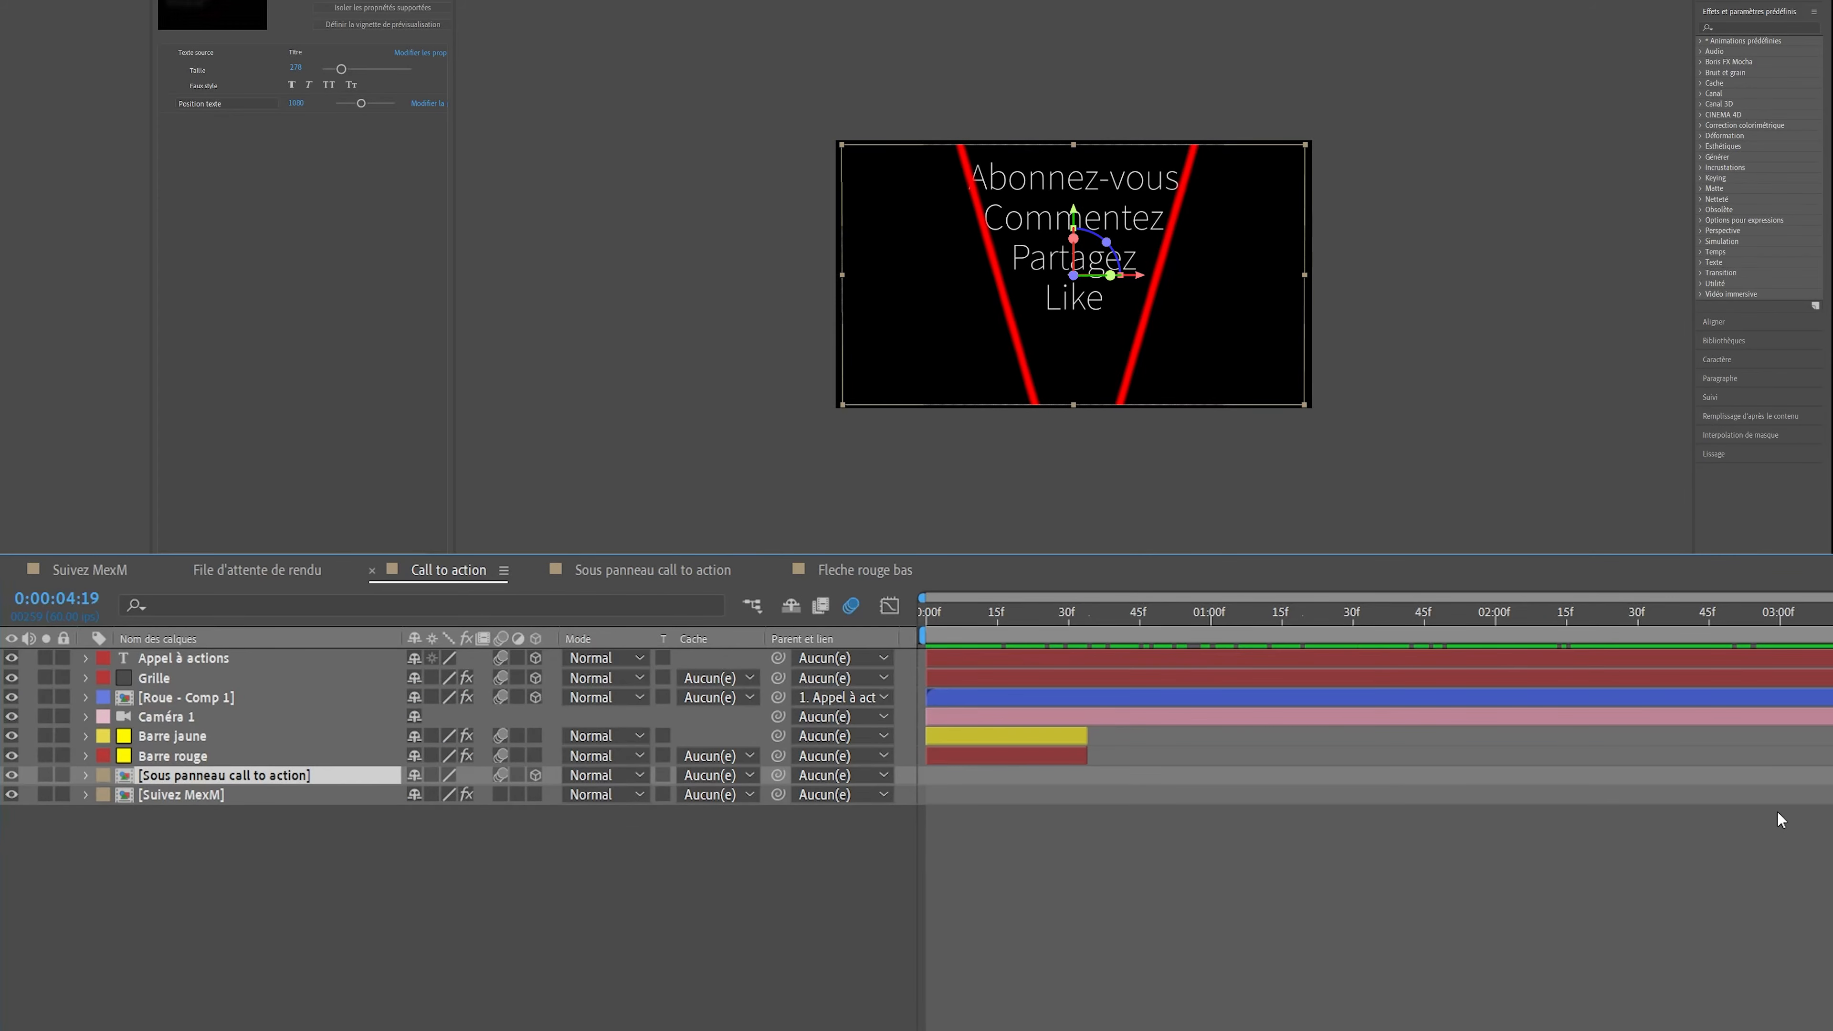
{"action": "key", "text": "space"}
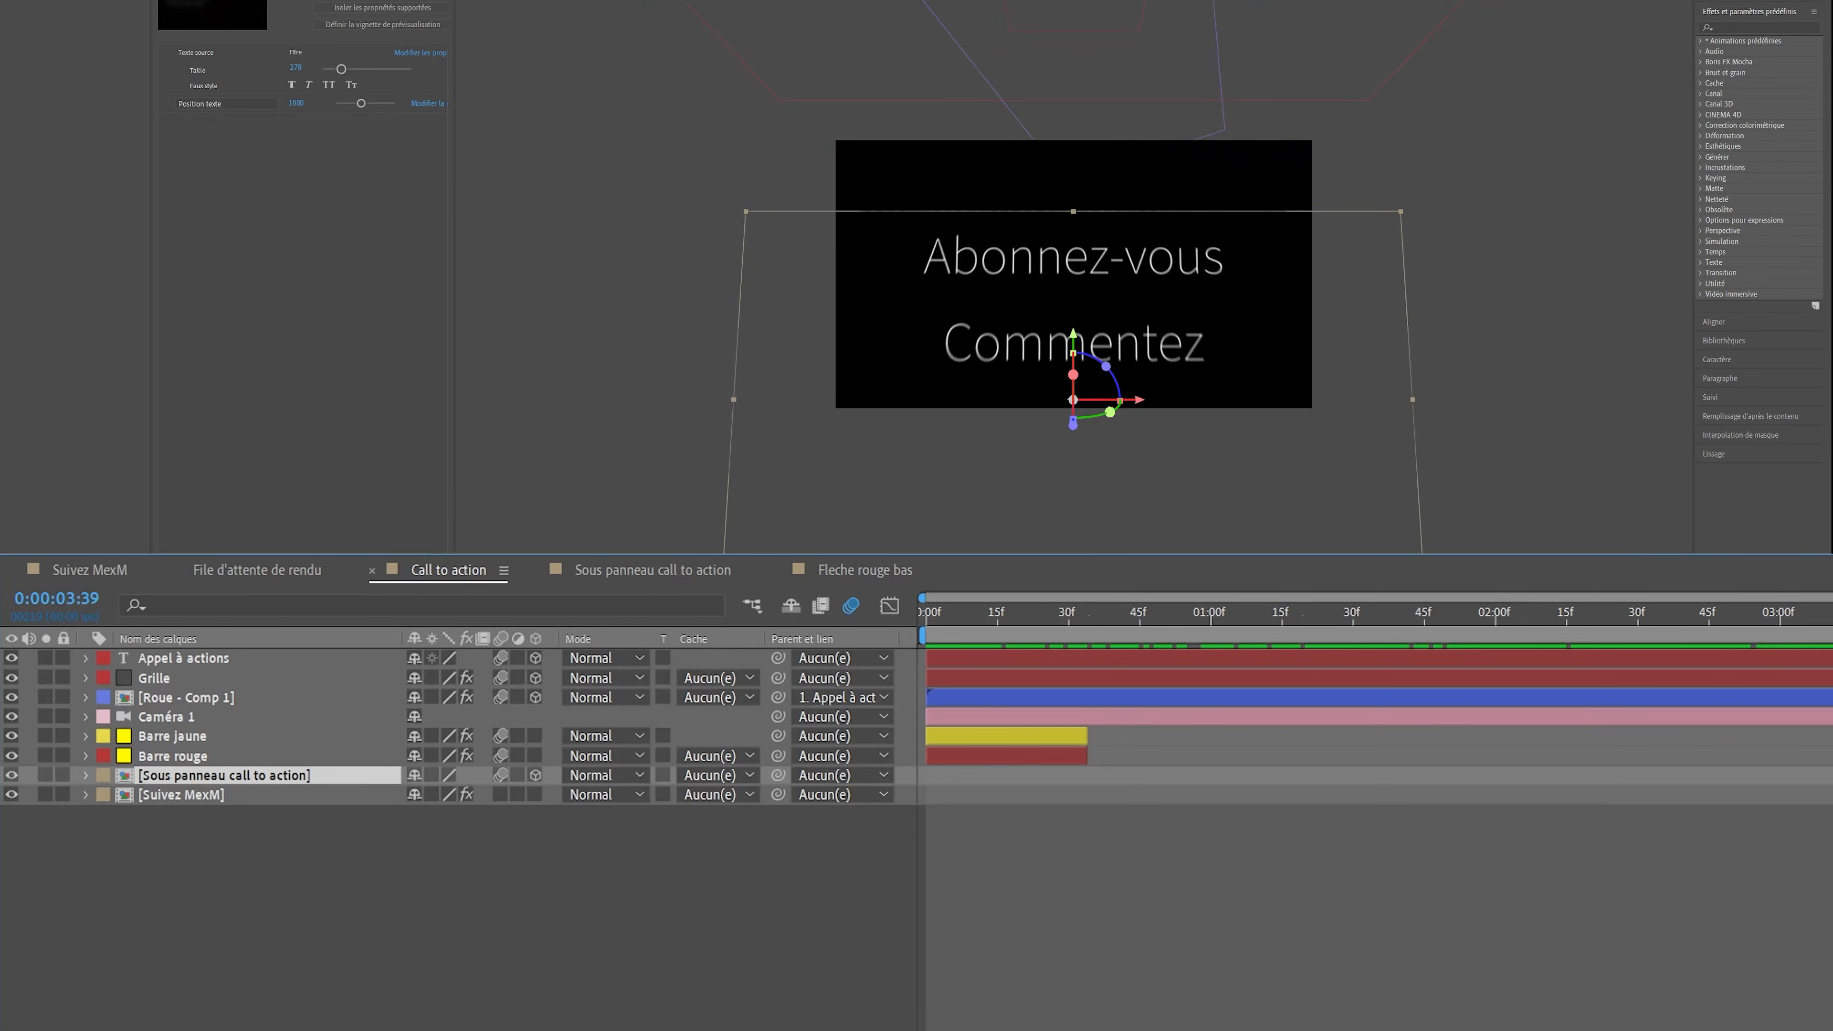
{"action": "key", "text": "F2"}
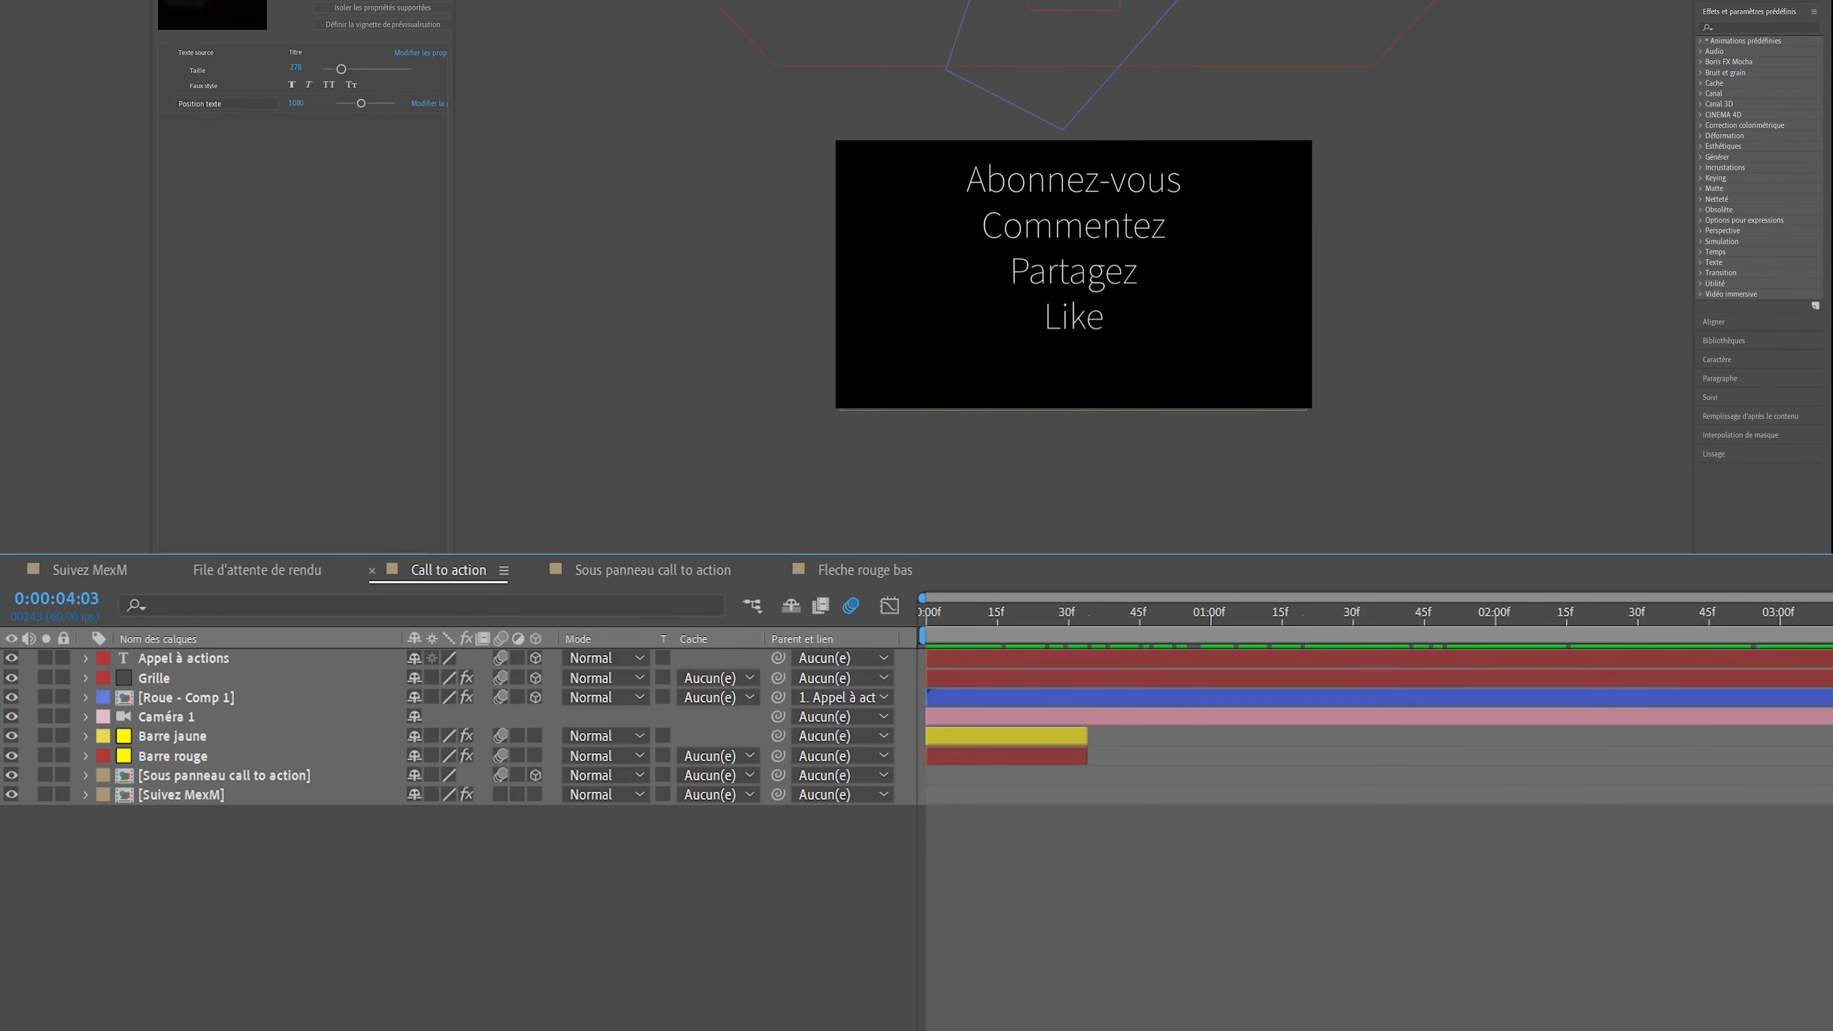
{"action": "key", "text": "space"}
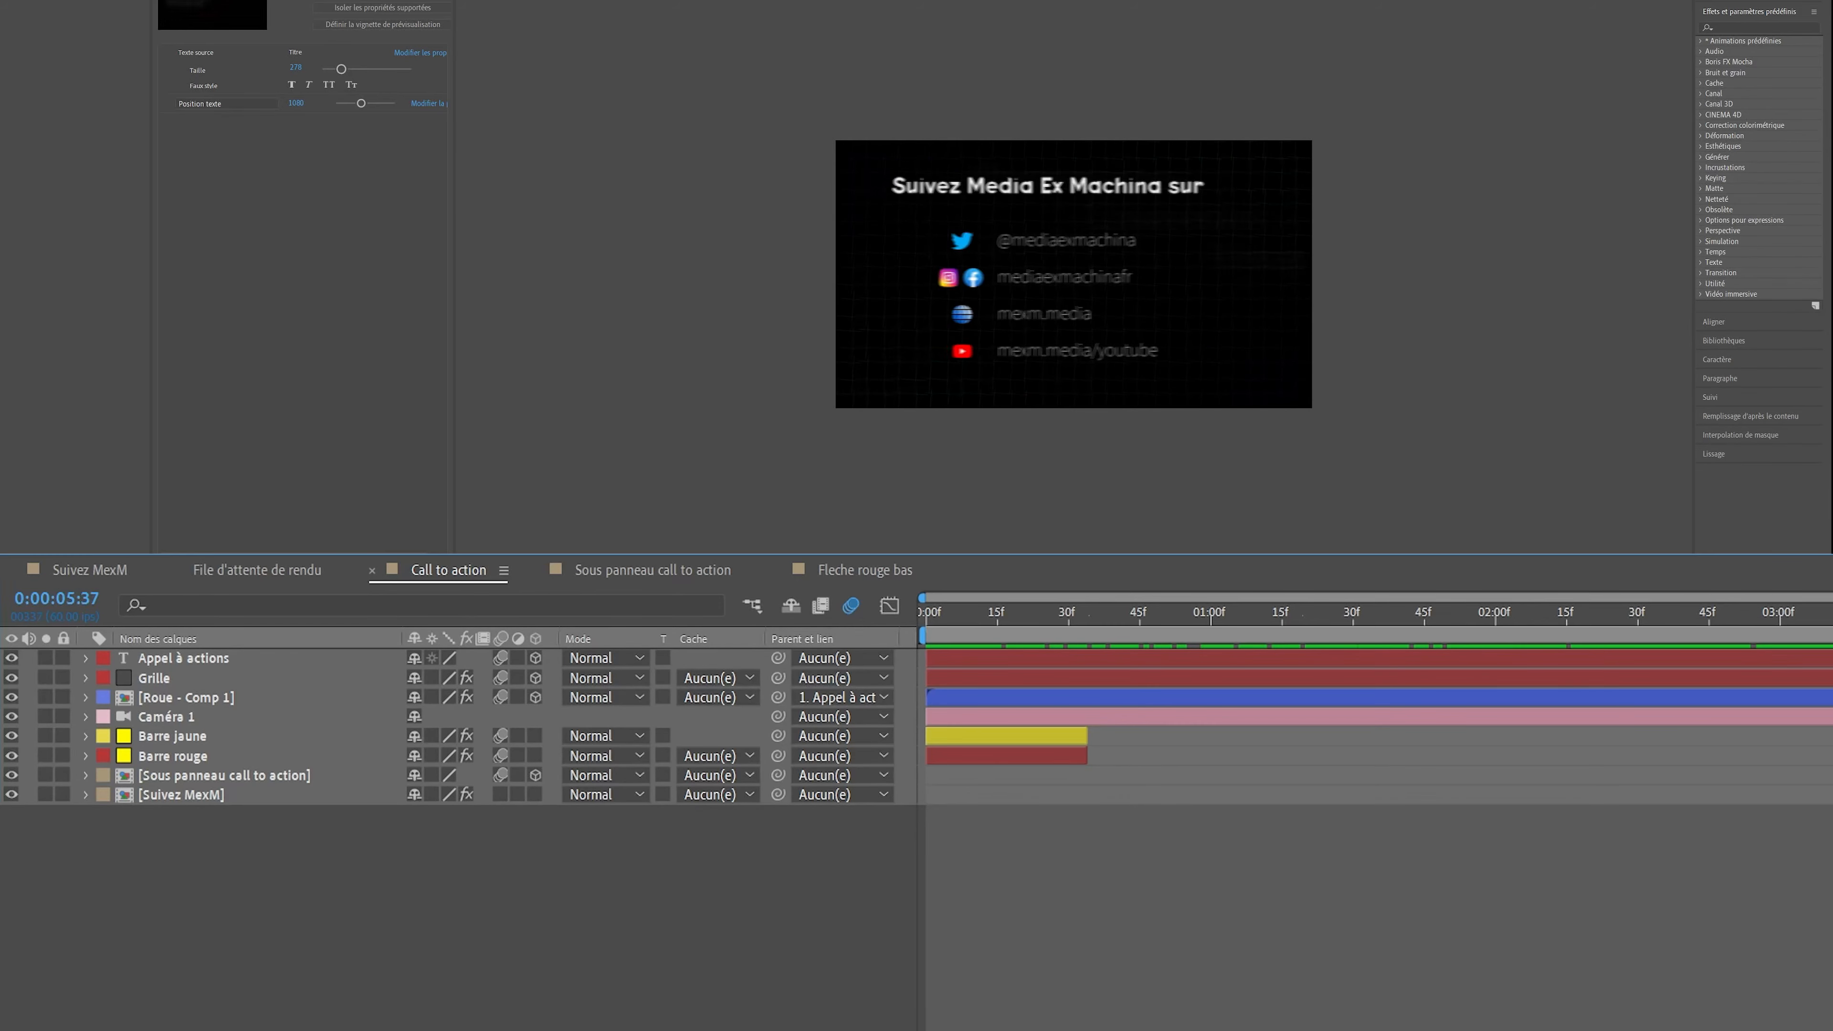
{"action": "double_click", "coordinate": [200, 794]}
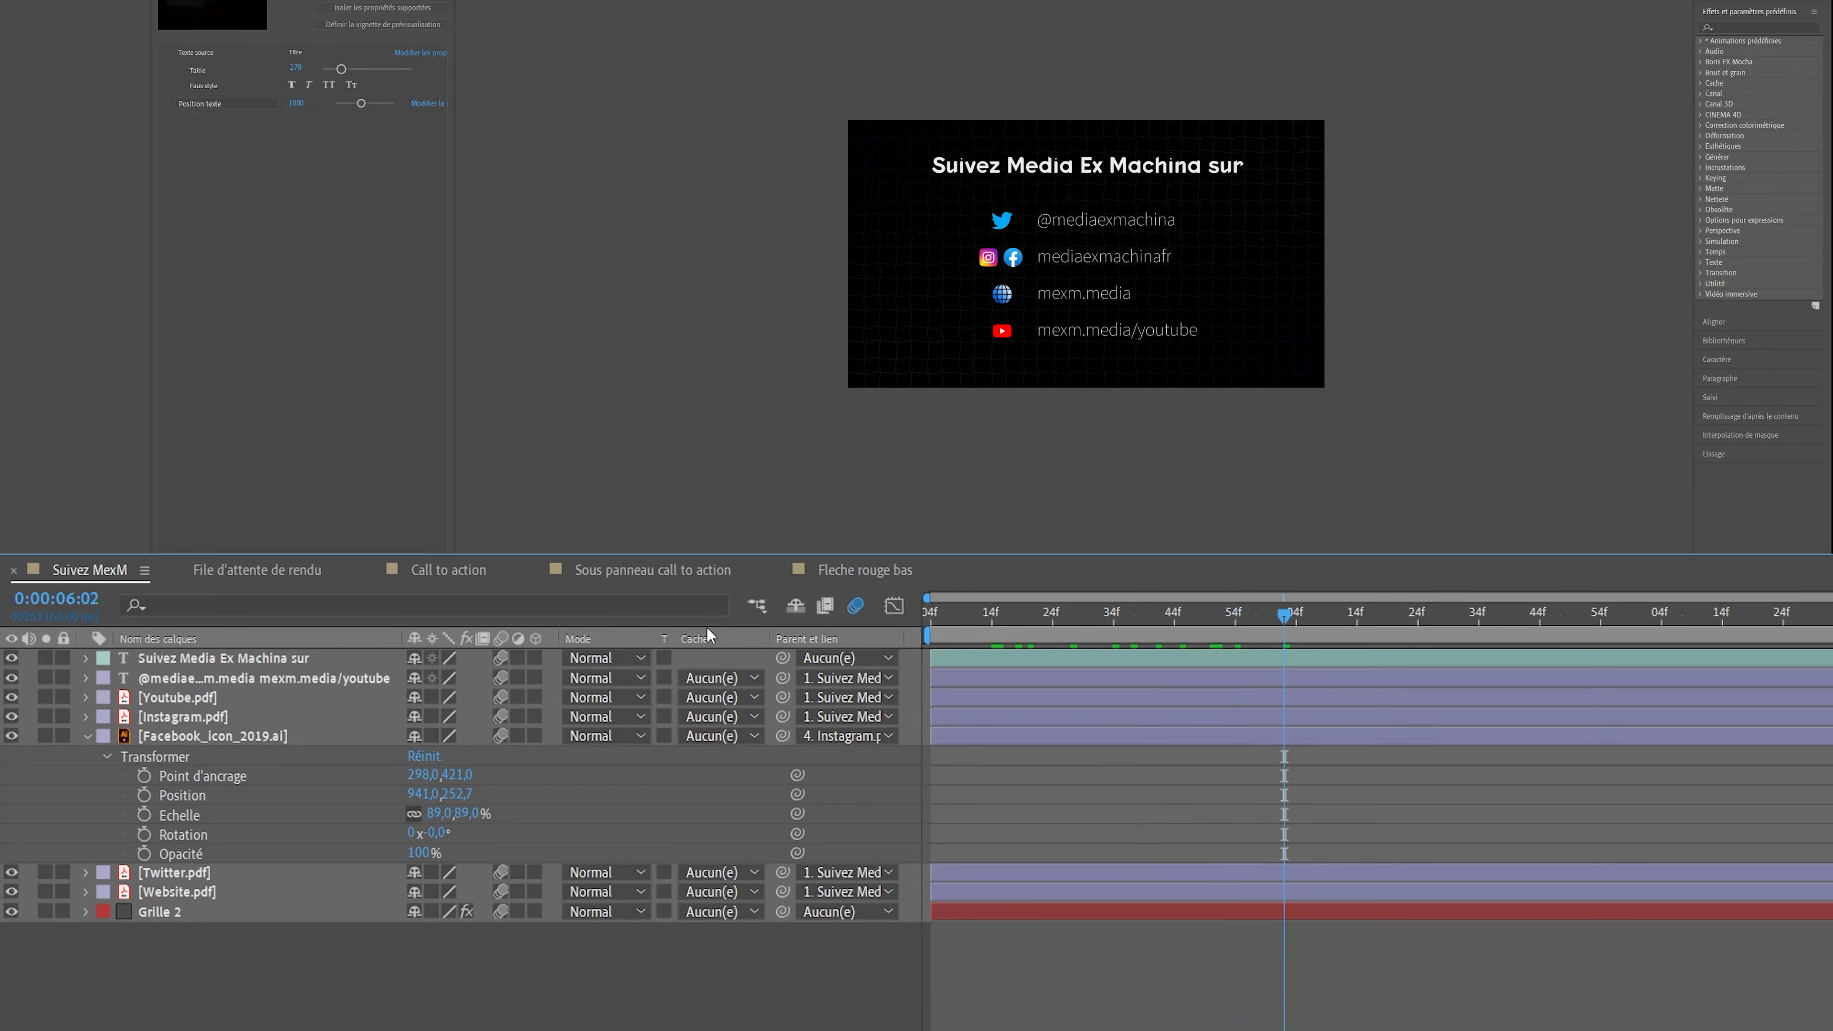
- Collapse the Facebook_icon_2019.ai layer, select the Youtube.pdf icon and scrub through the Suivez Media Ex Machina sur title's movement
{"action": "left_click", "coordinate": [85, 736]}
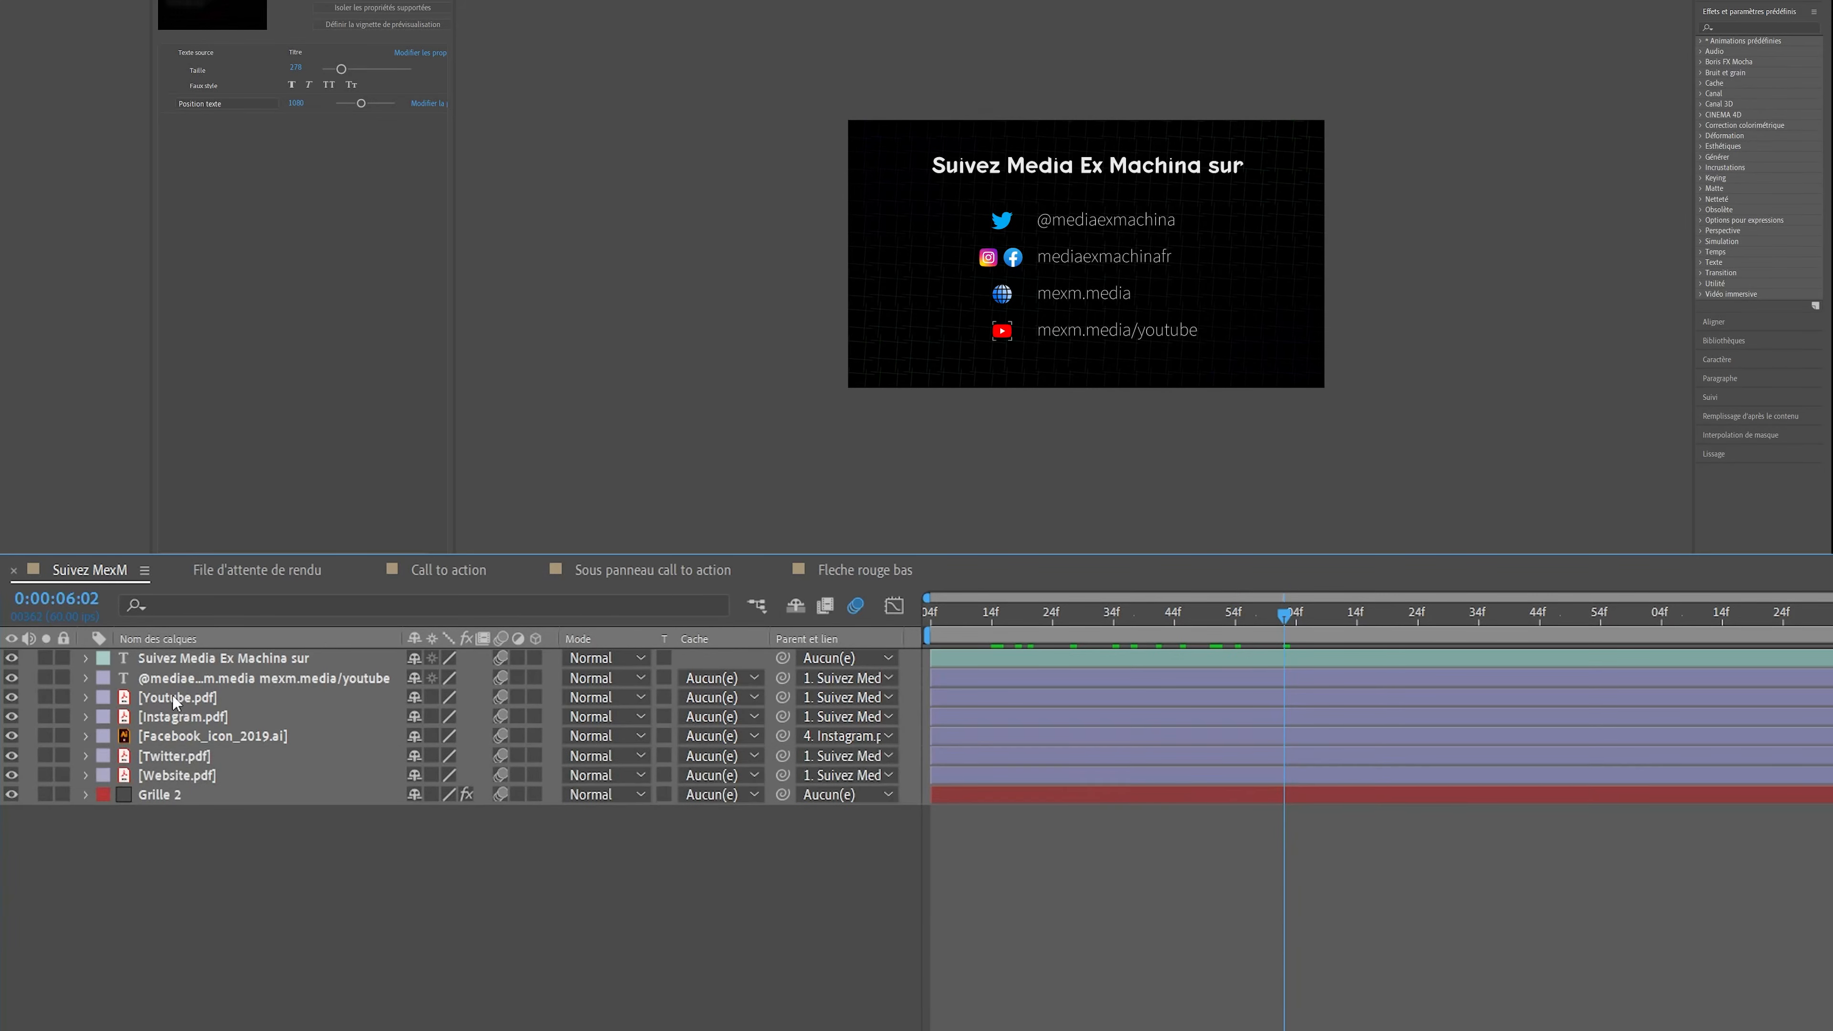
{"action": "left_click", "coordinate": [199, 698]}
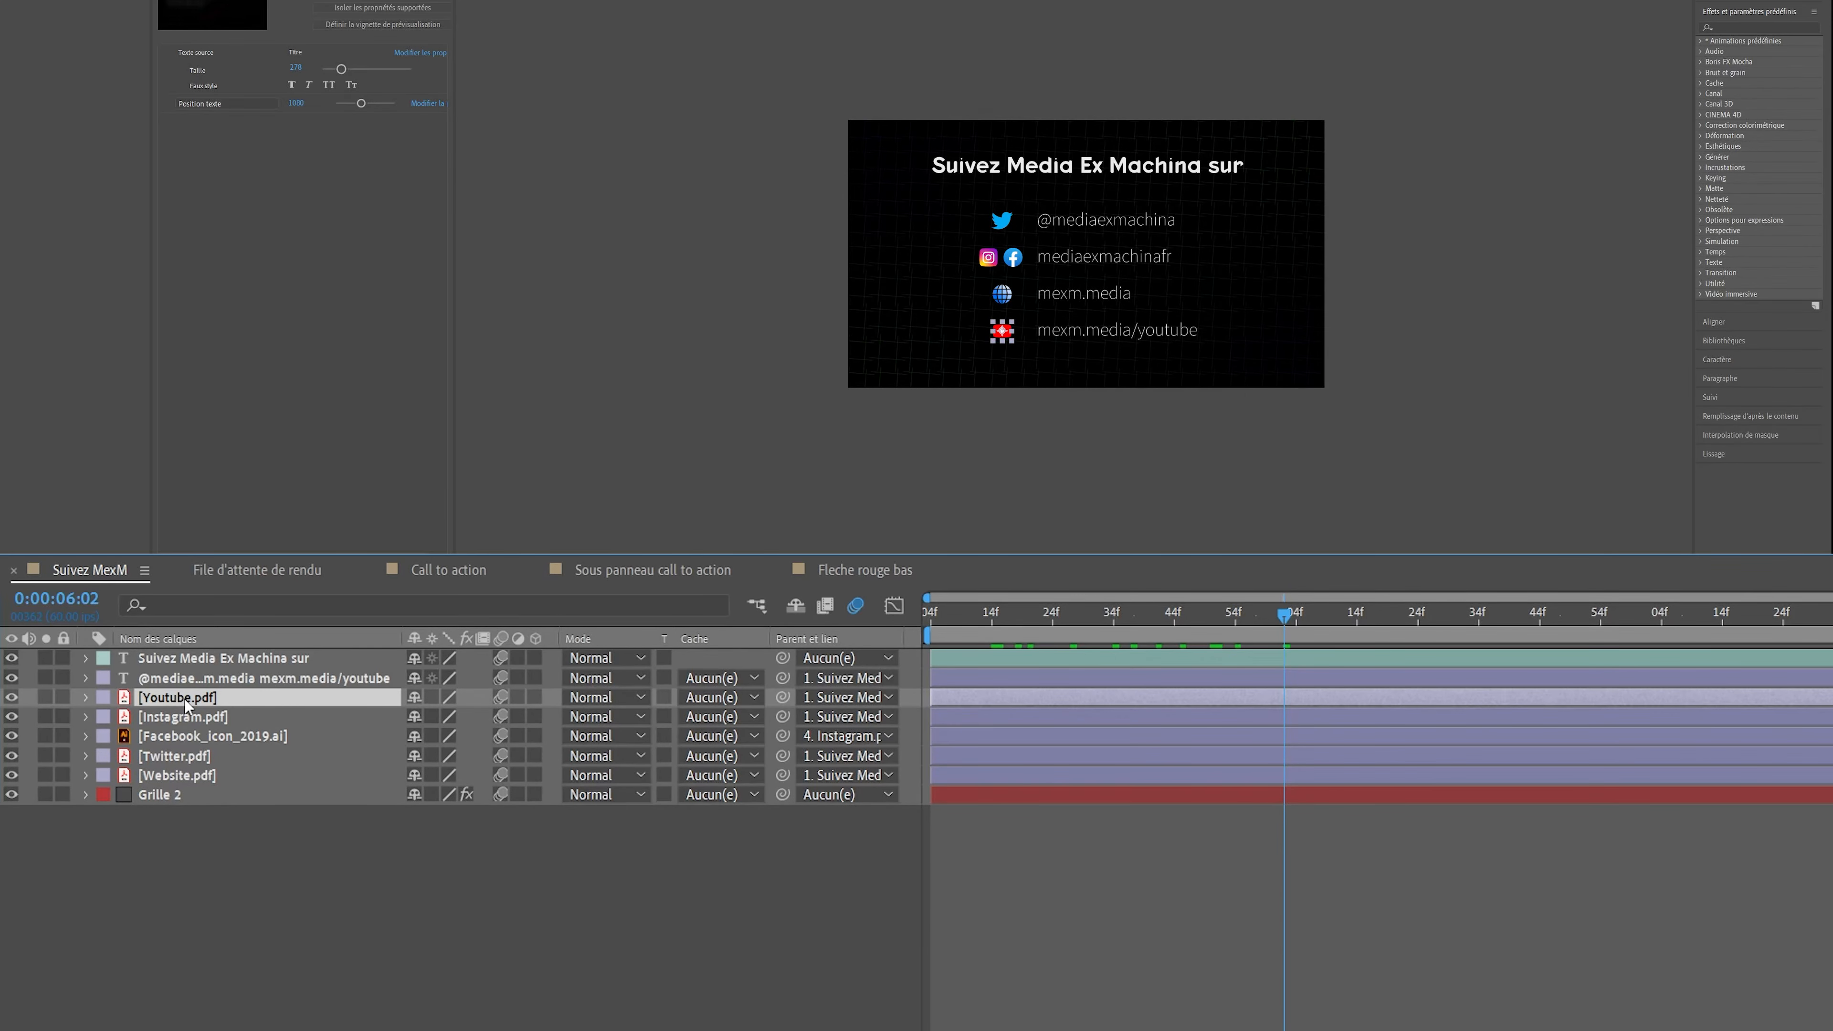
{"action": "left_click_drag", "start_coordinate": [1241, 614], "coordinate": [1216, 615]}
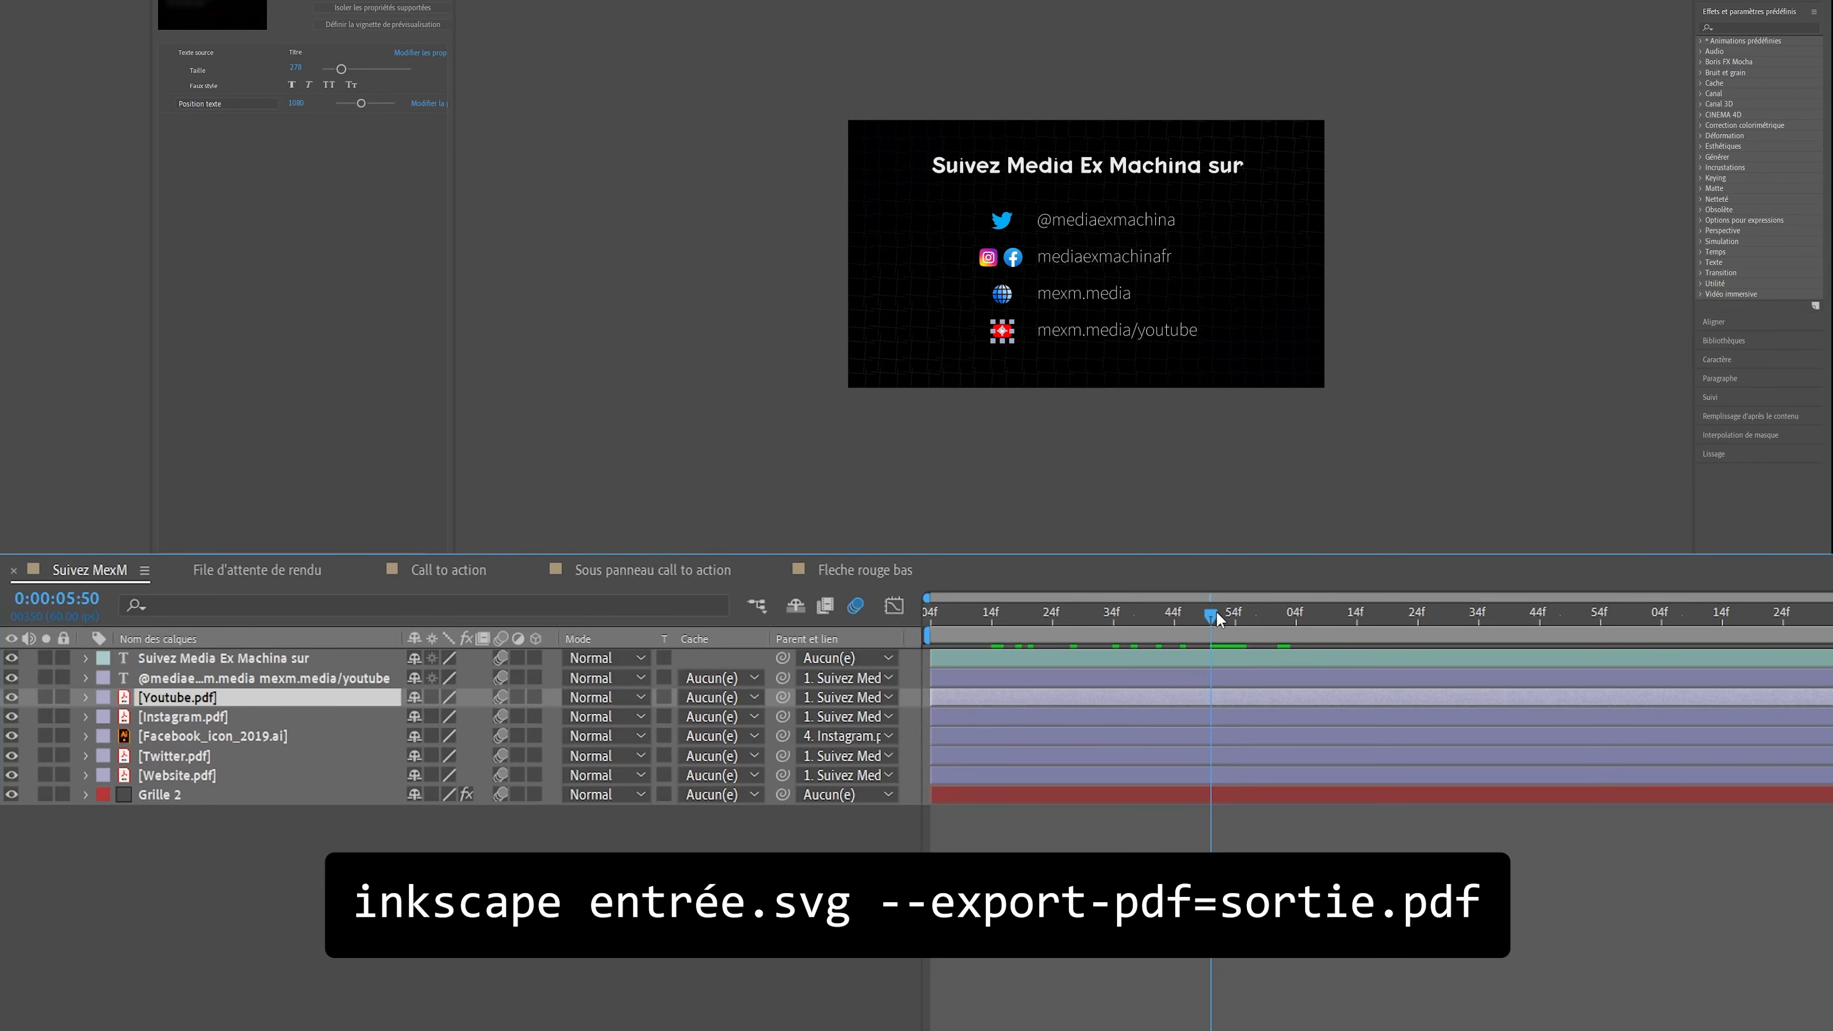
{"action": "left_click_drag", "start_coordinate": [1218, 619], "coordinate": [1396, 628]}
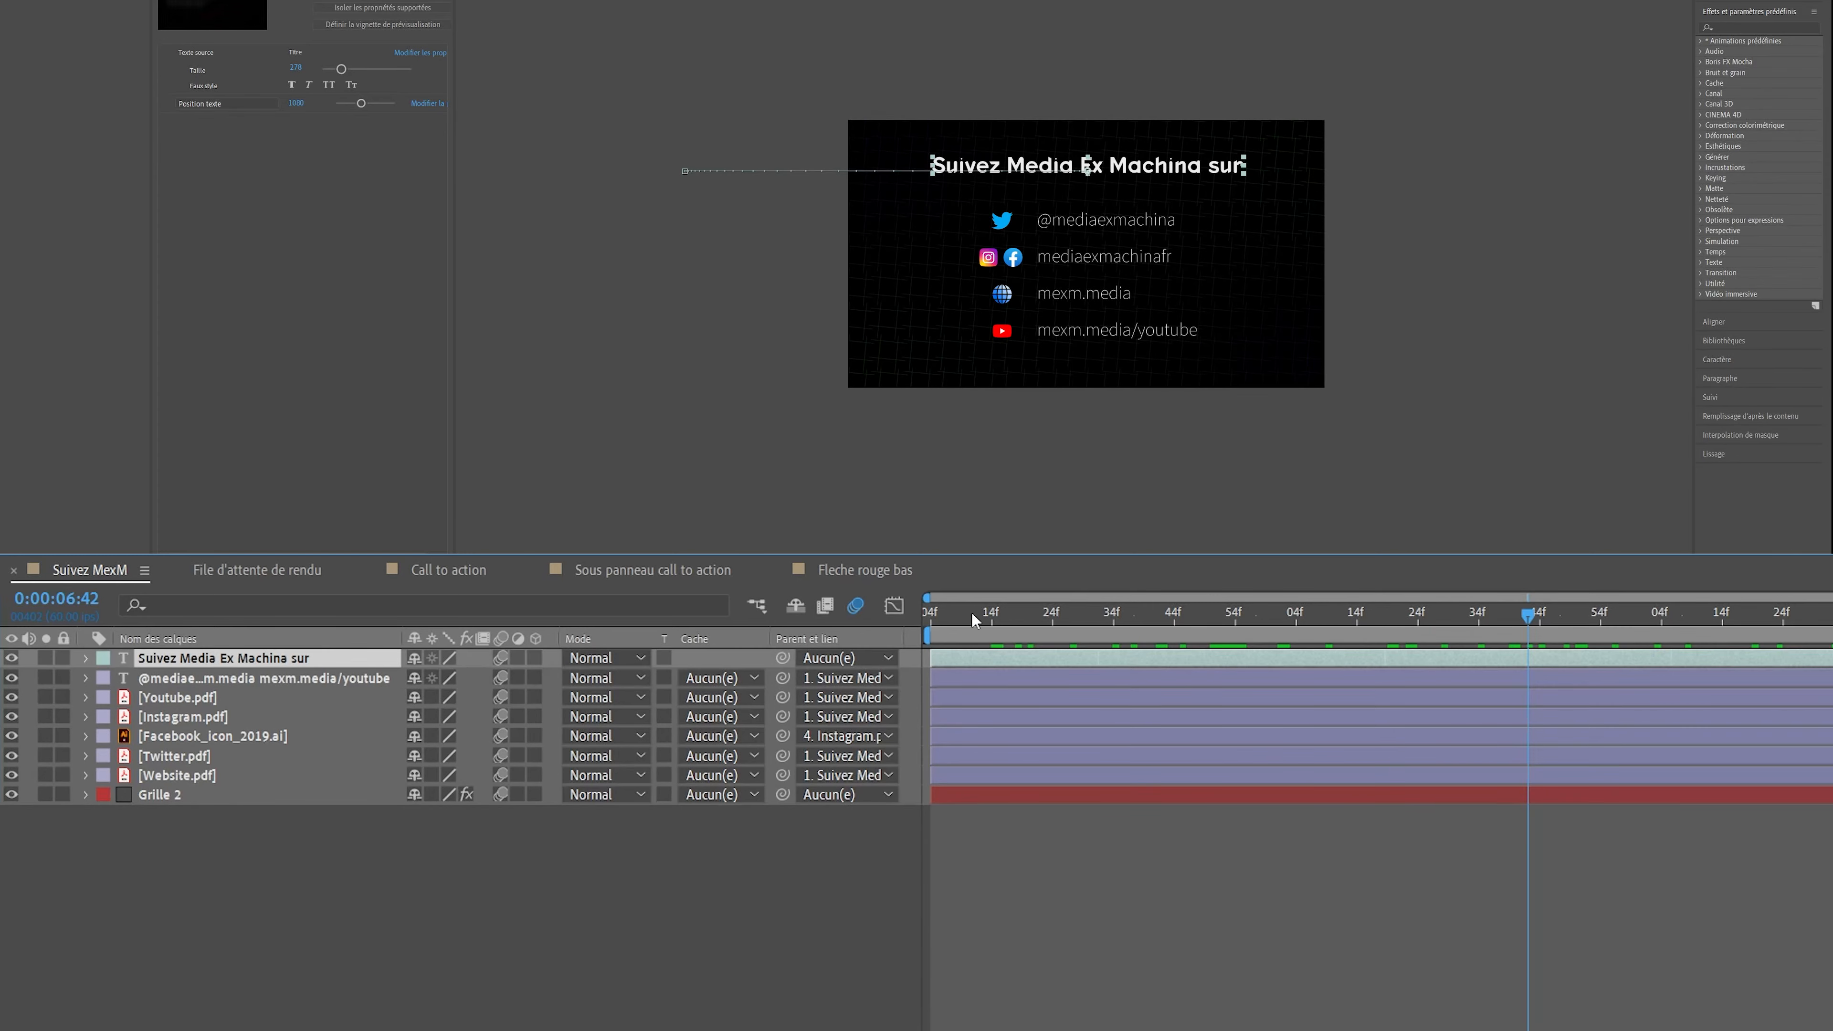
{"action": "left_click_drag", "start_coordinate": [975, 625], "coordinate": [1193, 632]}
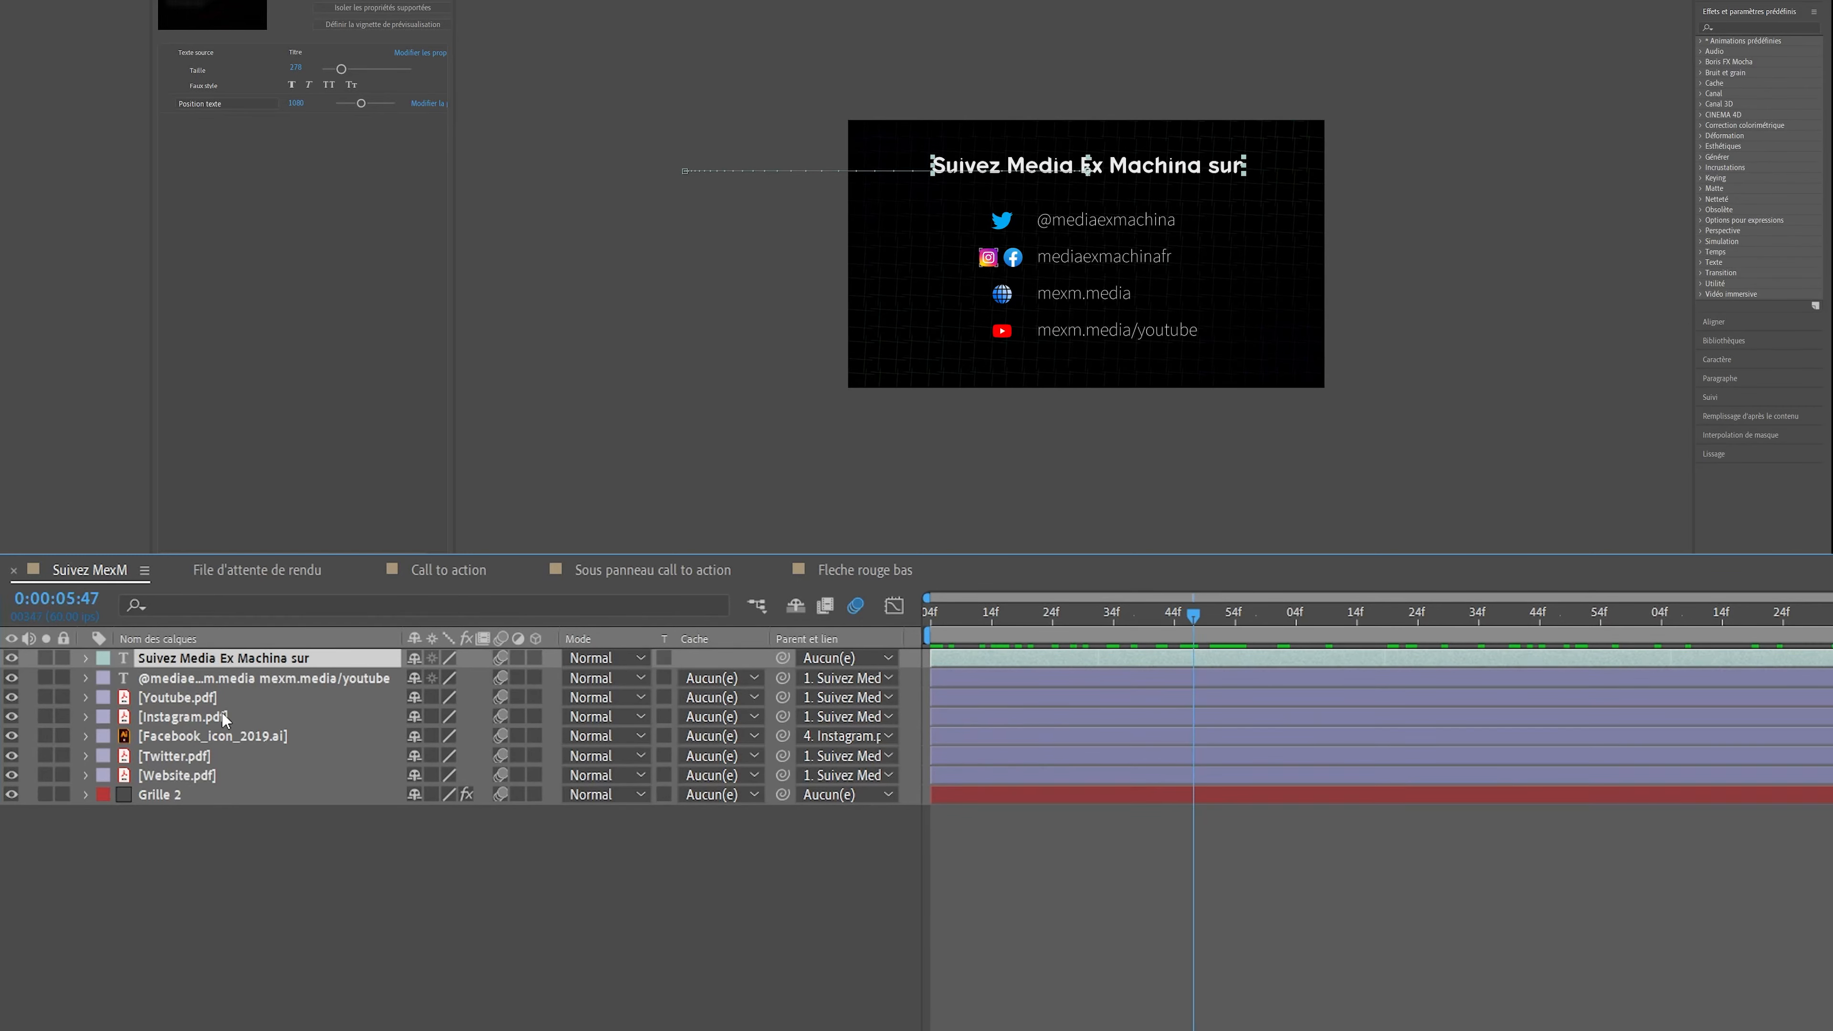
- Go through the social media text layer and the YouTube, Facebook, Twitter and website icon layers in Suivez MexM while scrubbing the animation
{"action": "left_click", "coordinate": [239, 681]}
{"action": "left_click_drag", "start_coordinate": [1196, 619], "coordinate": [1236, 620]}
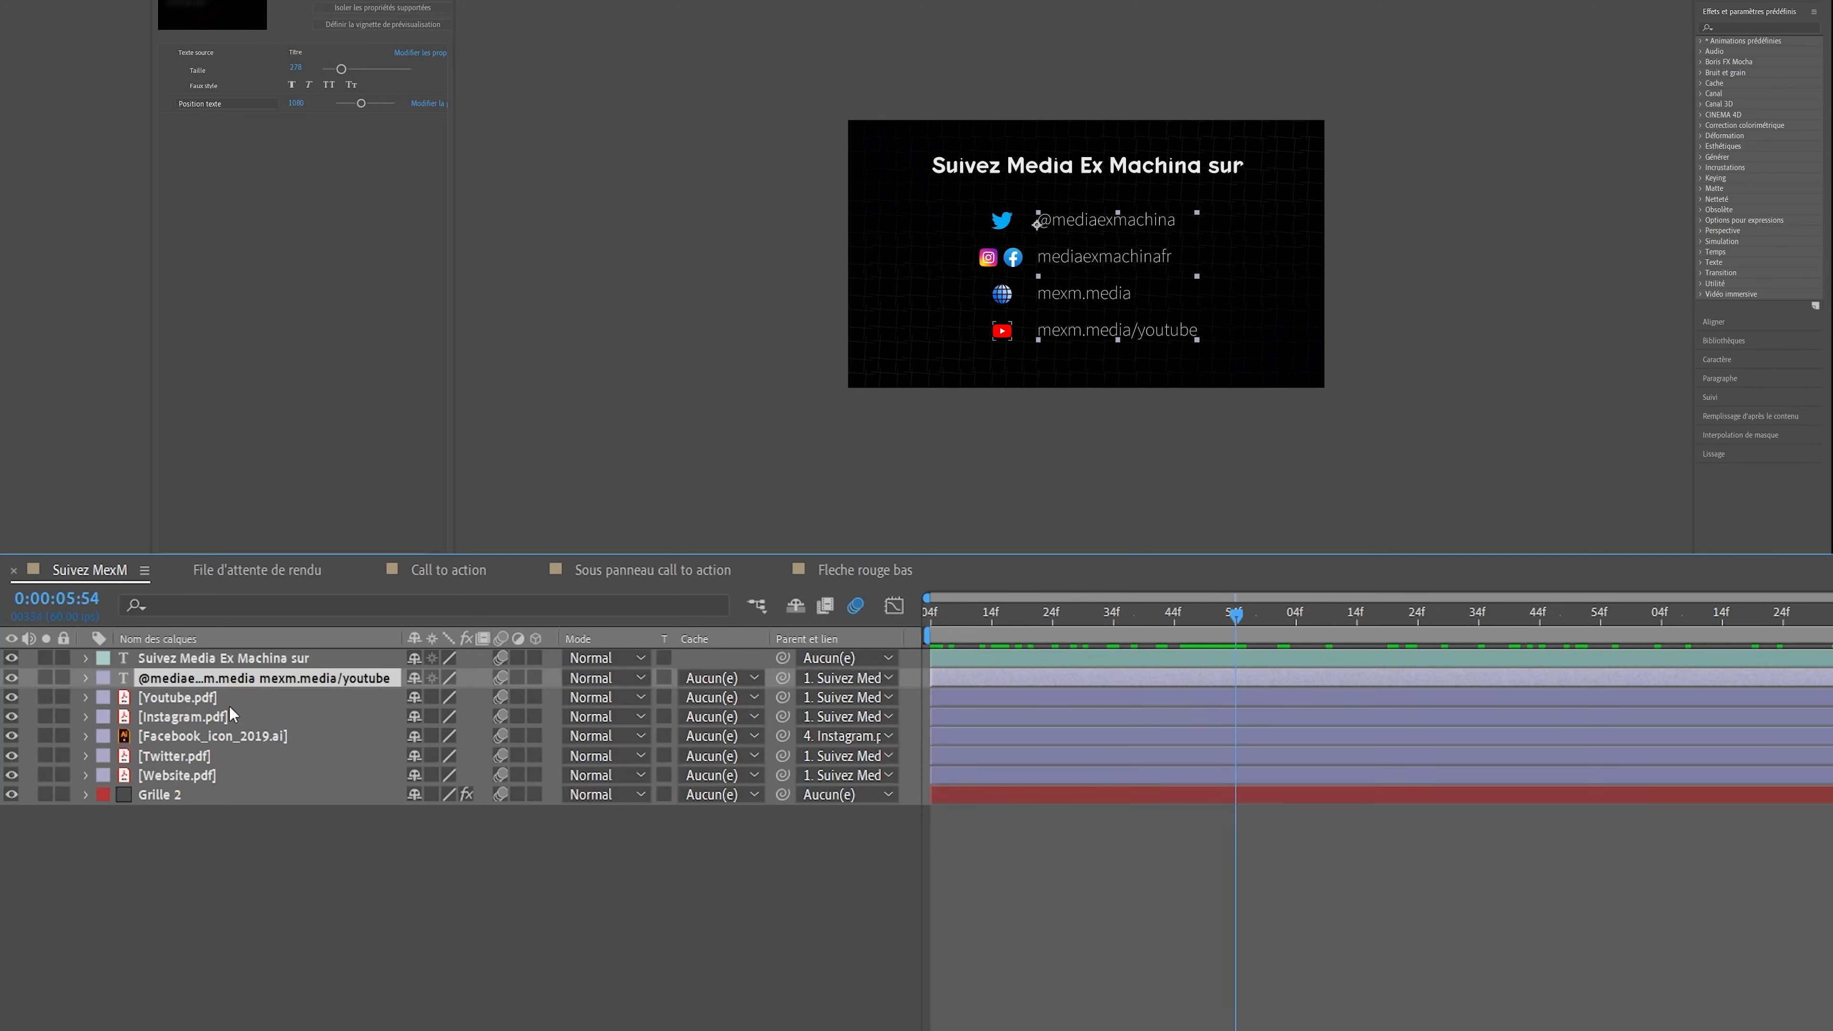
{"action": "left_click", "coordinate": [231, 697]}
{"action": "left_click", "coordinate": [245, 735]}
{"action": "left_click", "coordinate": [246, 756]}
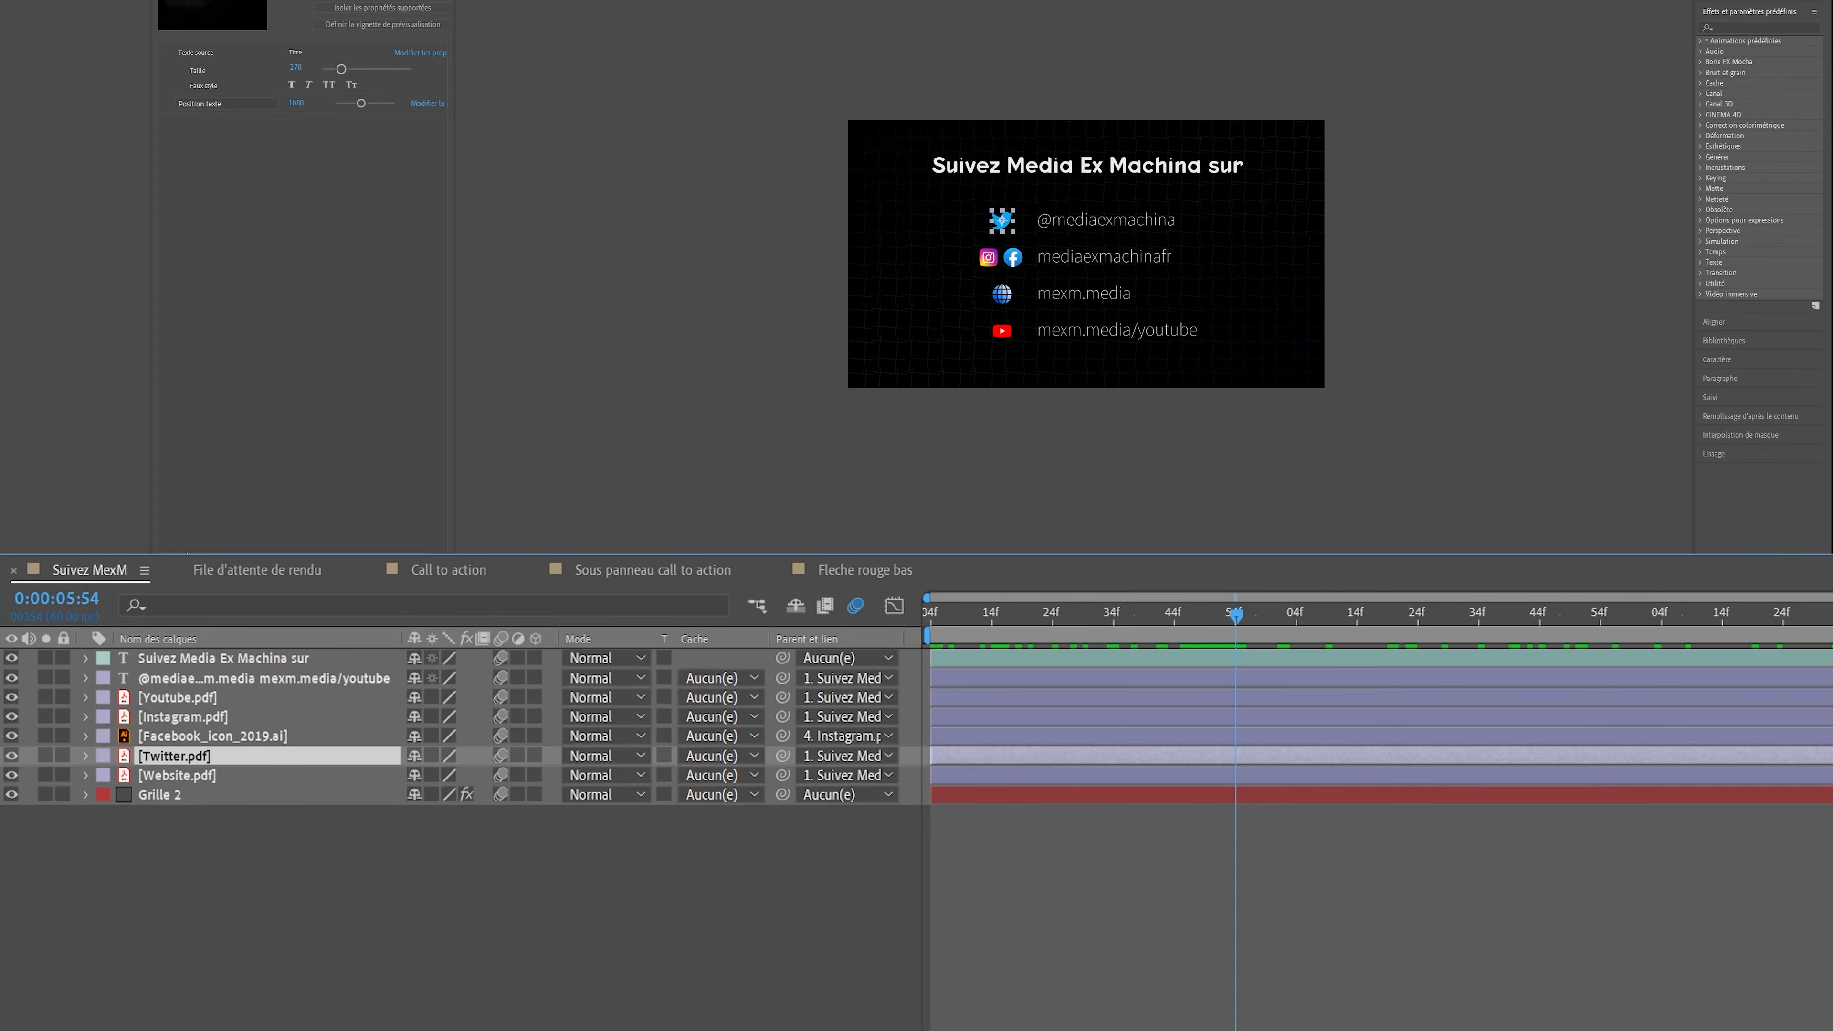
{"action": "left_click", "coordinate": [214, 781]}
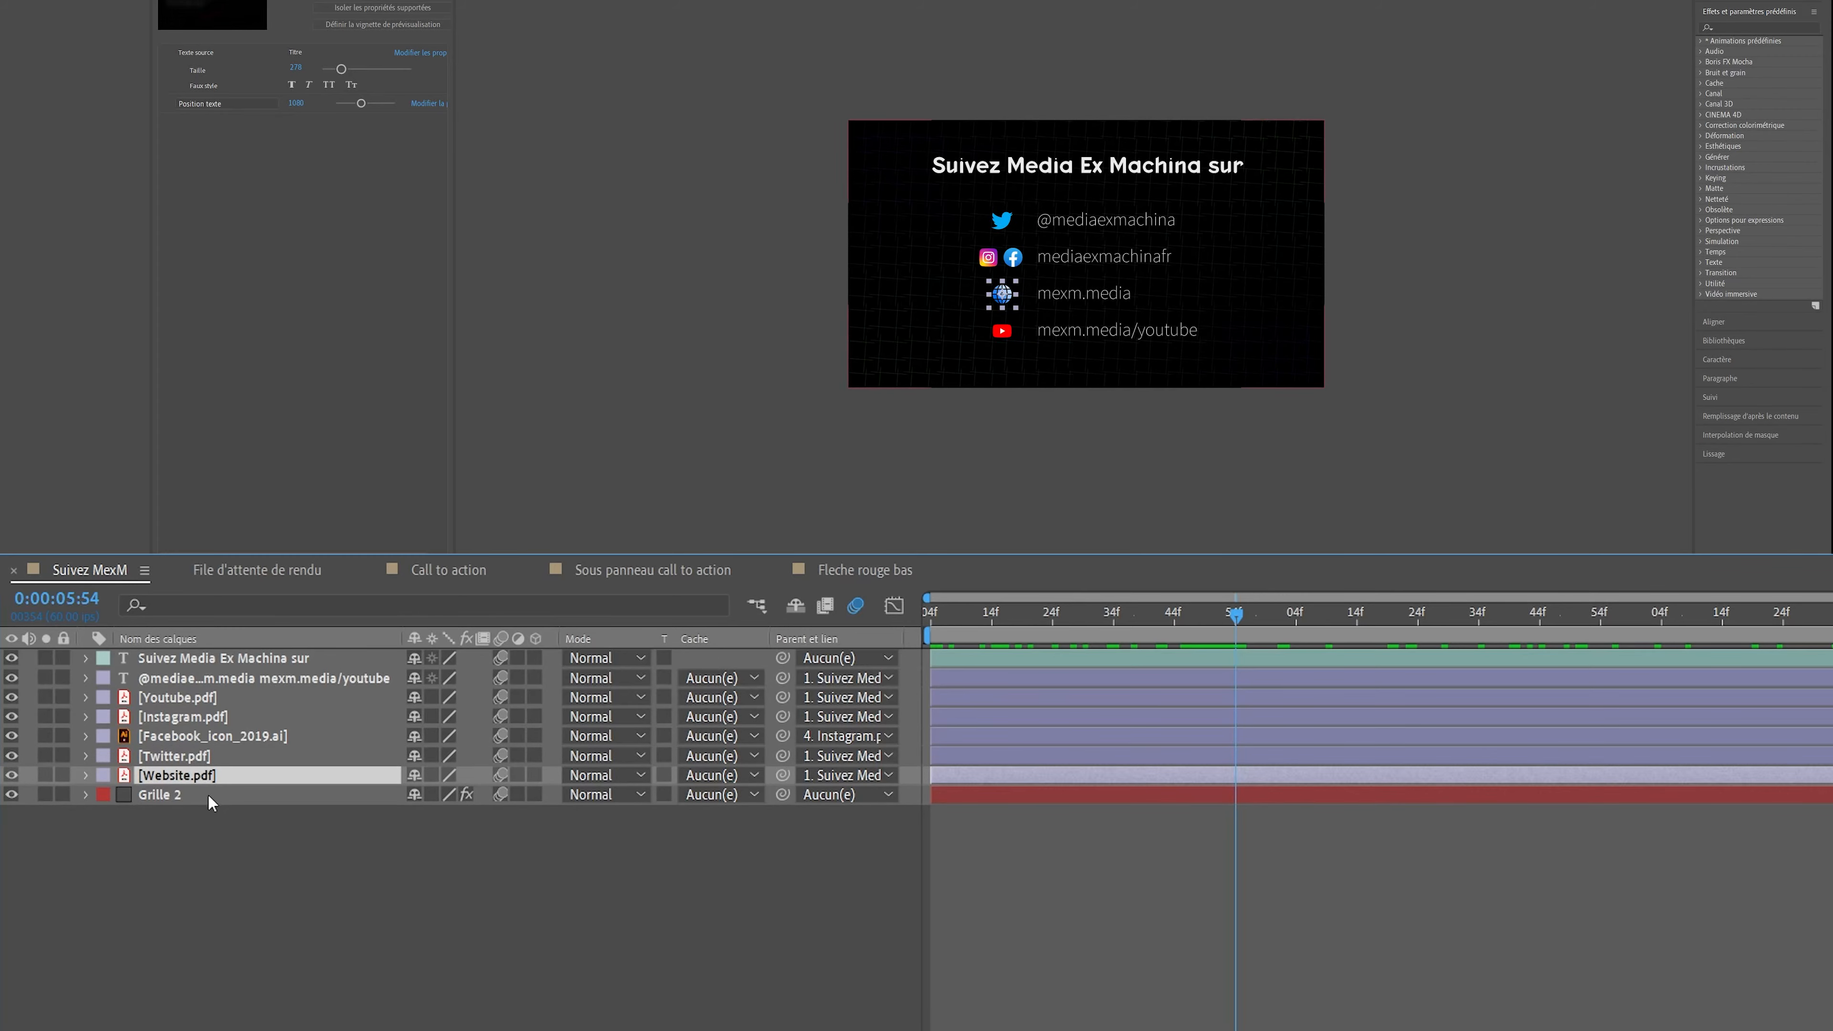
- Inspect the Grille 2 layer's Grille, Dégradé 4 couleurs and CC Griddler effects, and preview the rotating background grid
{"action": "left_click", "coordinate": [210, 795]}
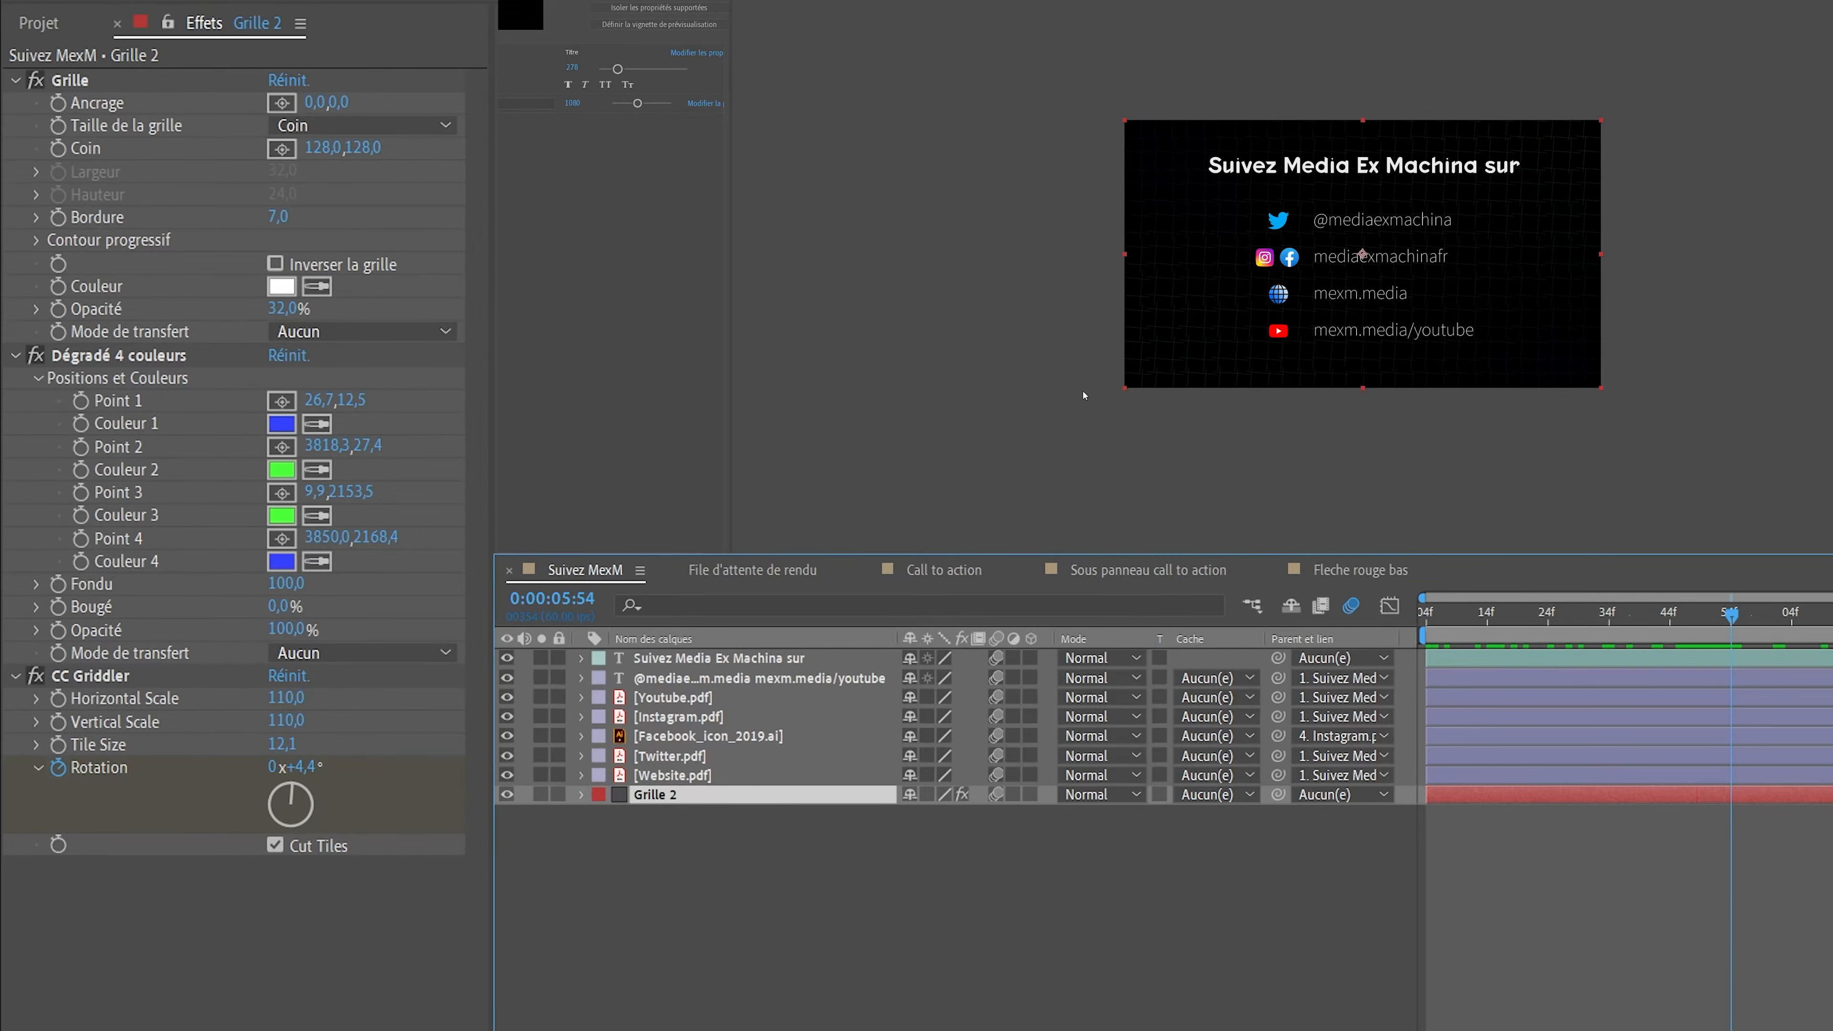
{"action": "left_click", "coordinate": [1488, 614]}
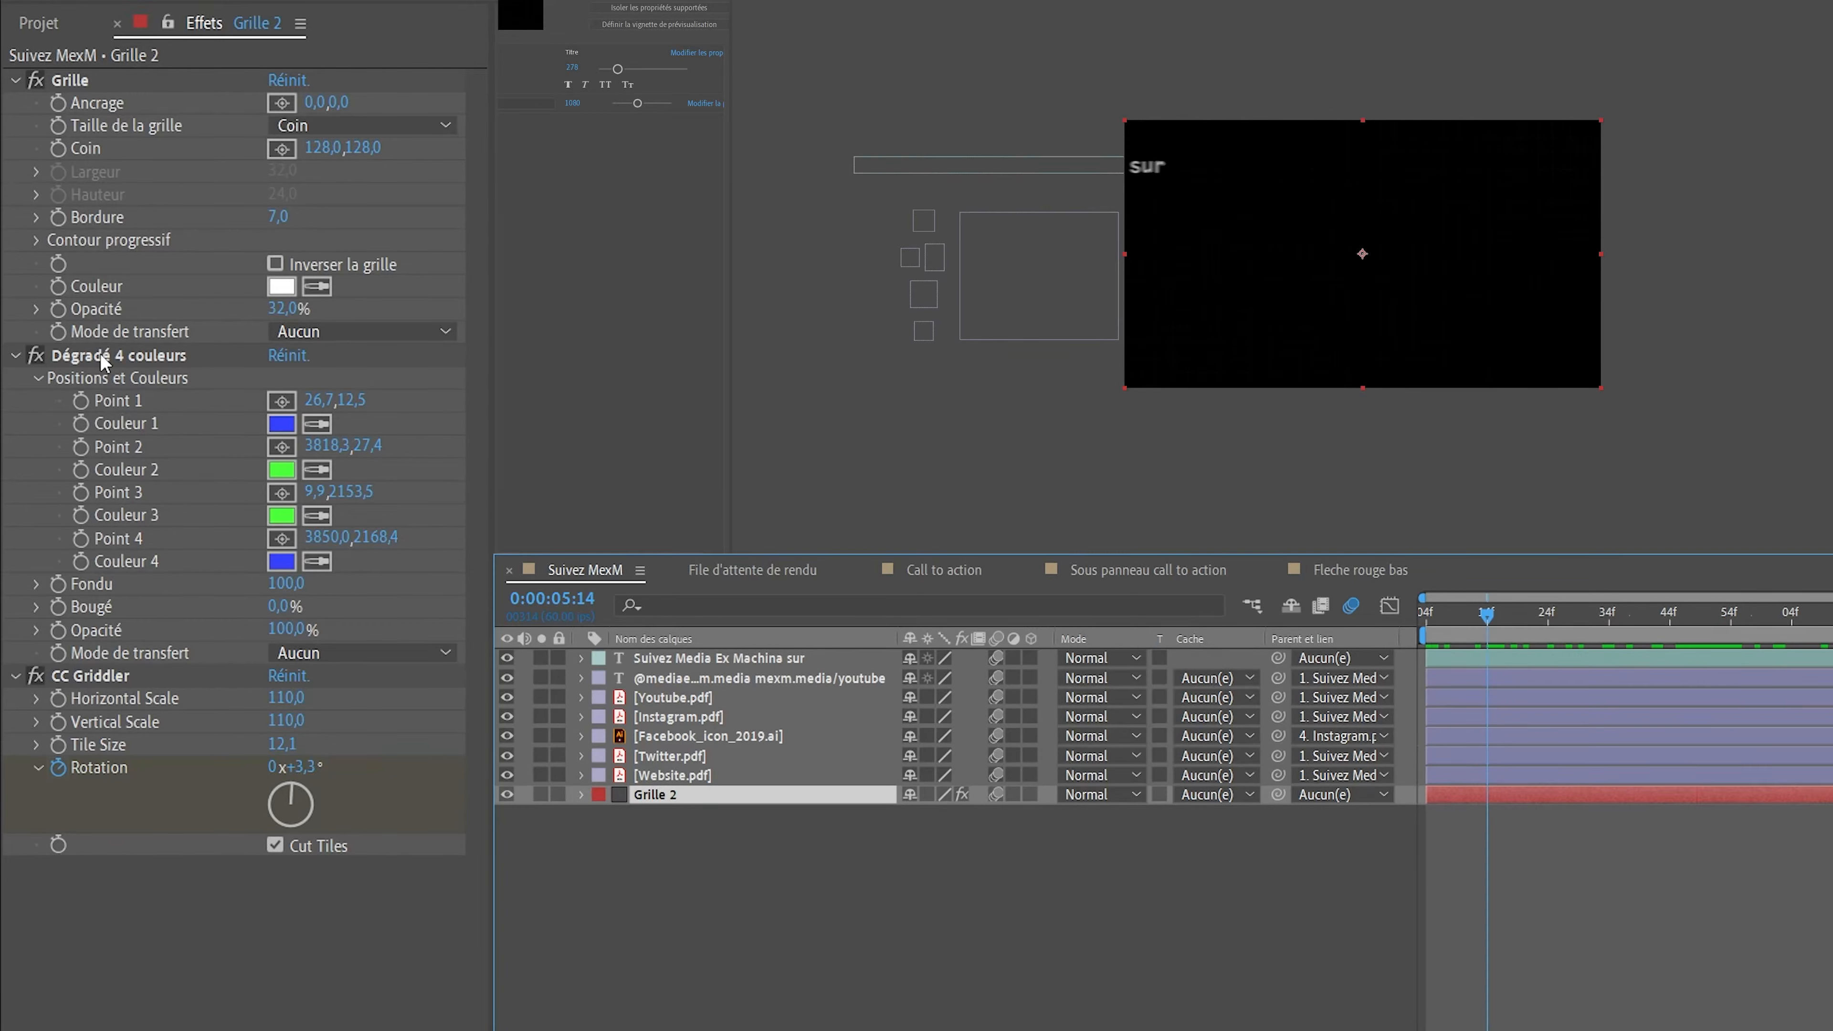
{"action": "left_click", "coordinate": [144, 353]}
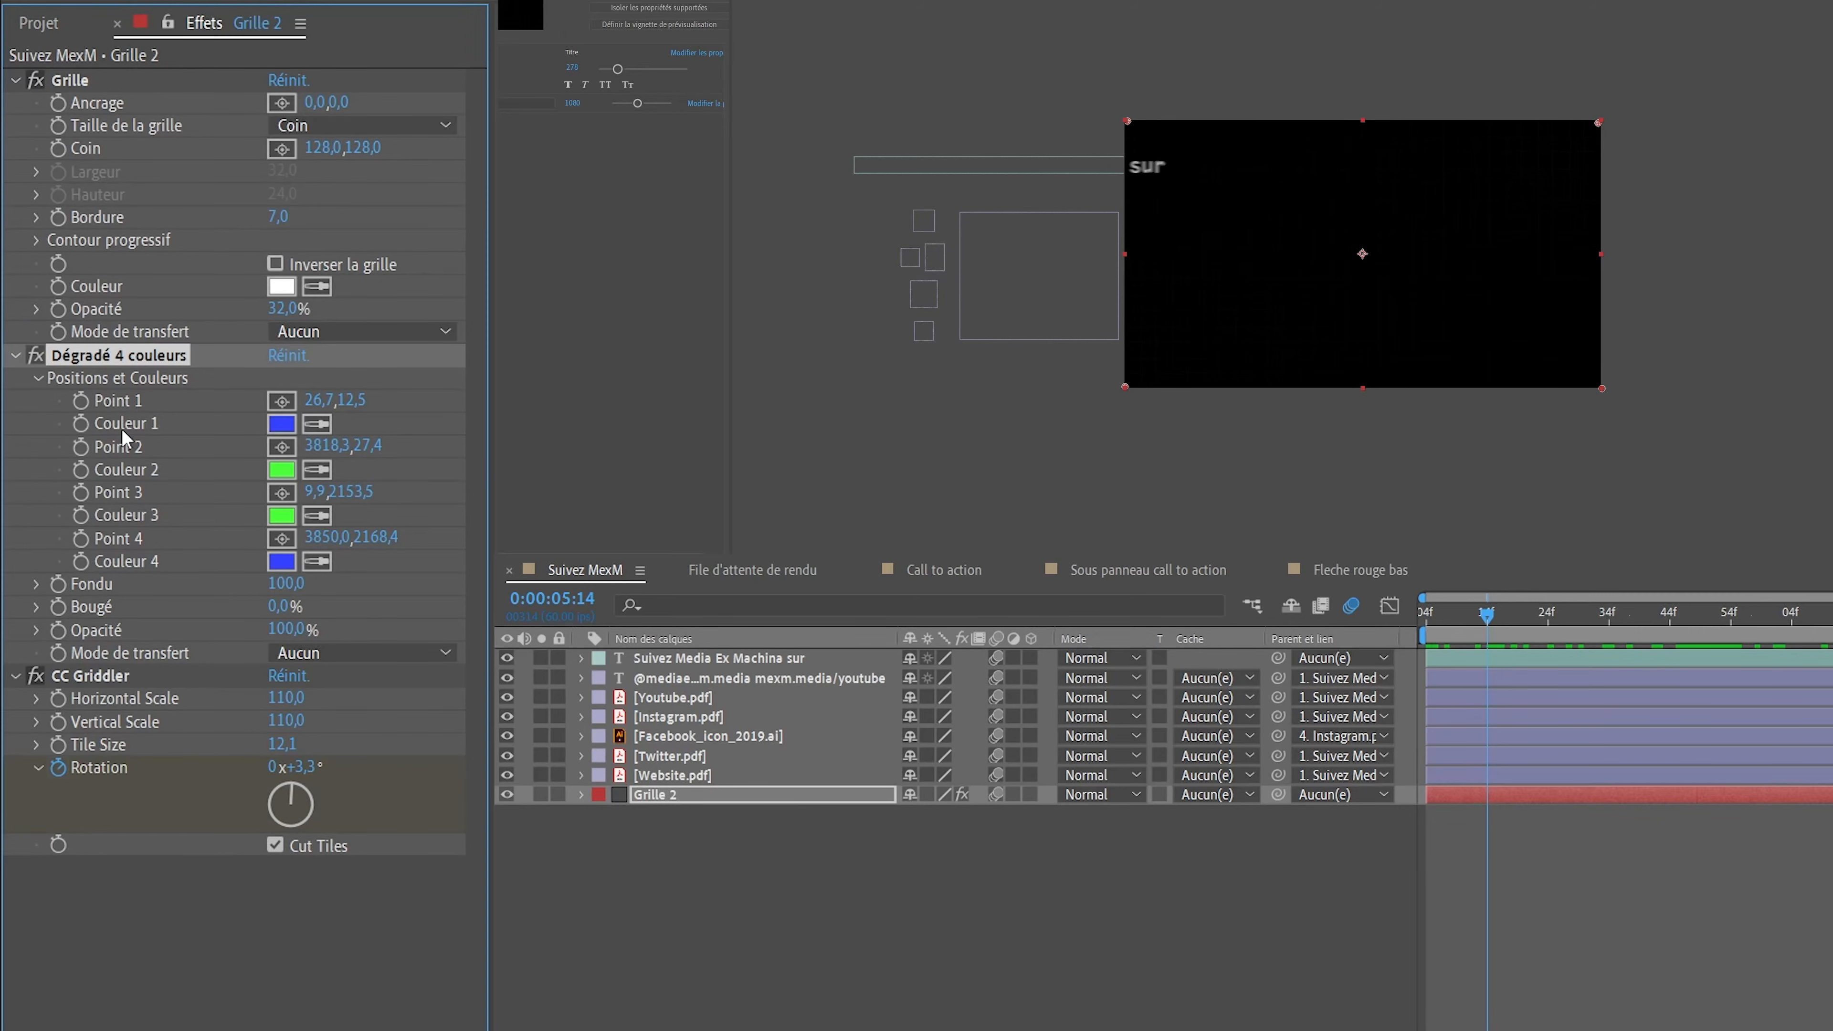
{"action": "left_click", "coordinate": [93, 678]}
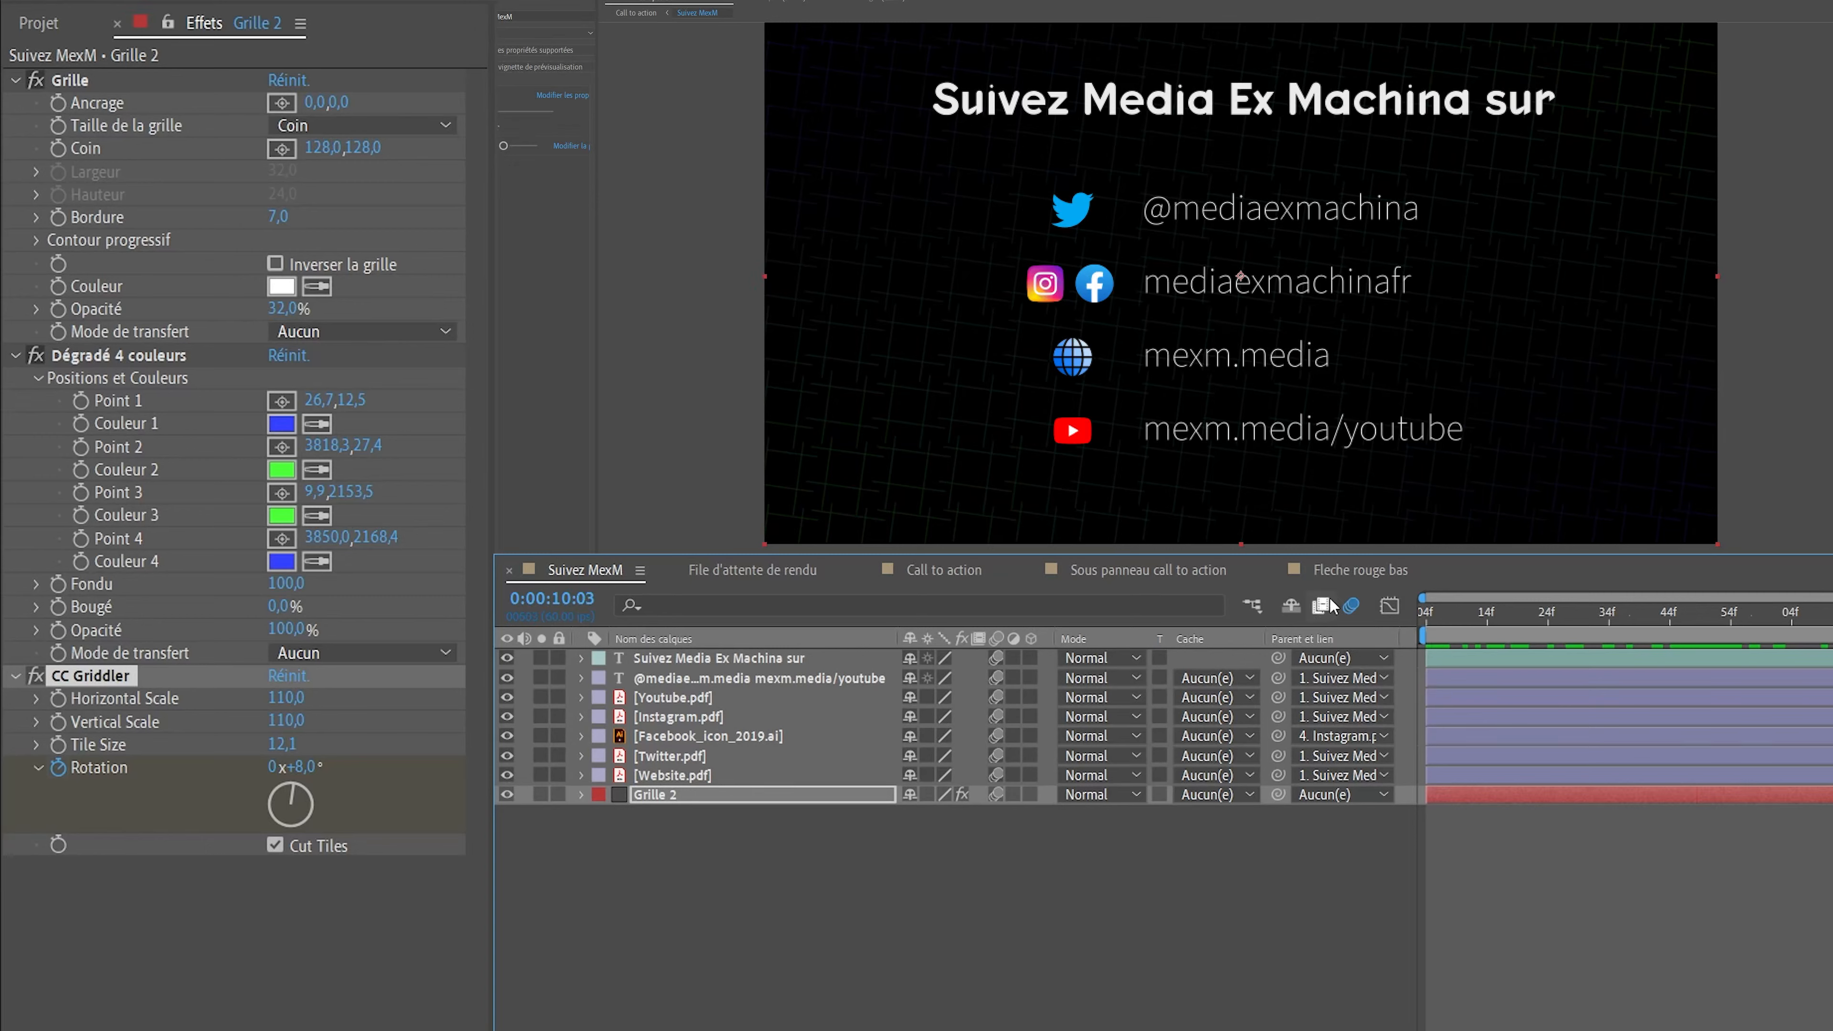
- Return to the Call to action composition and preview the CC Tiler effect's animated Scale on the Suivez MexM layer
{"action": "left_click", "coordinate": [1355, 571]}
{"action": "left_click", "coordinate": [1105, 572]}
{"action": "left_click", "coordinate": [884, 572]}
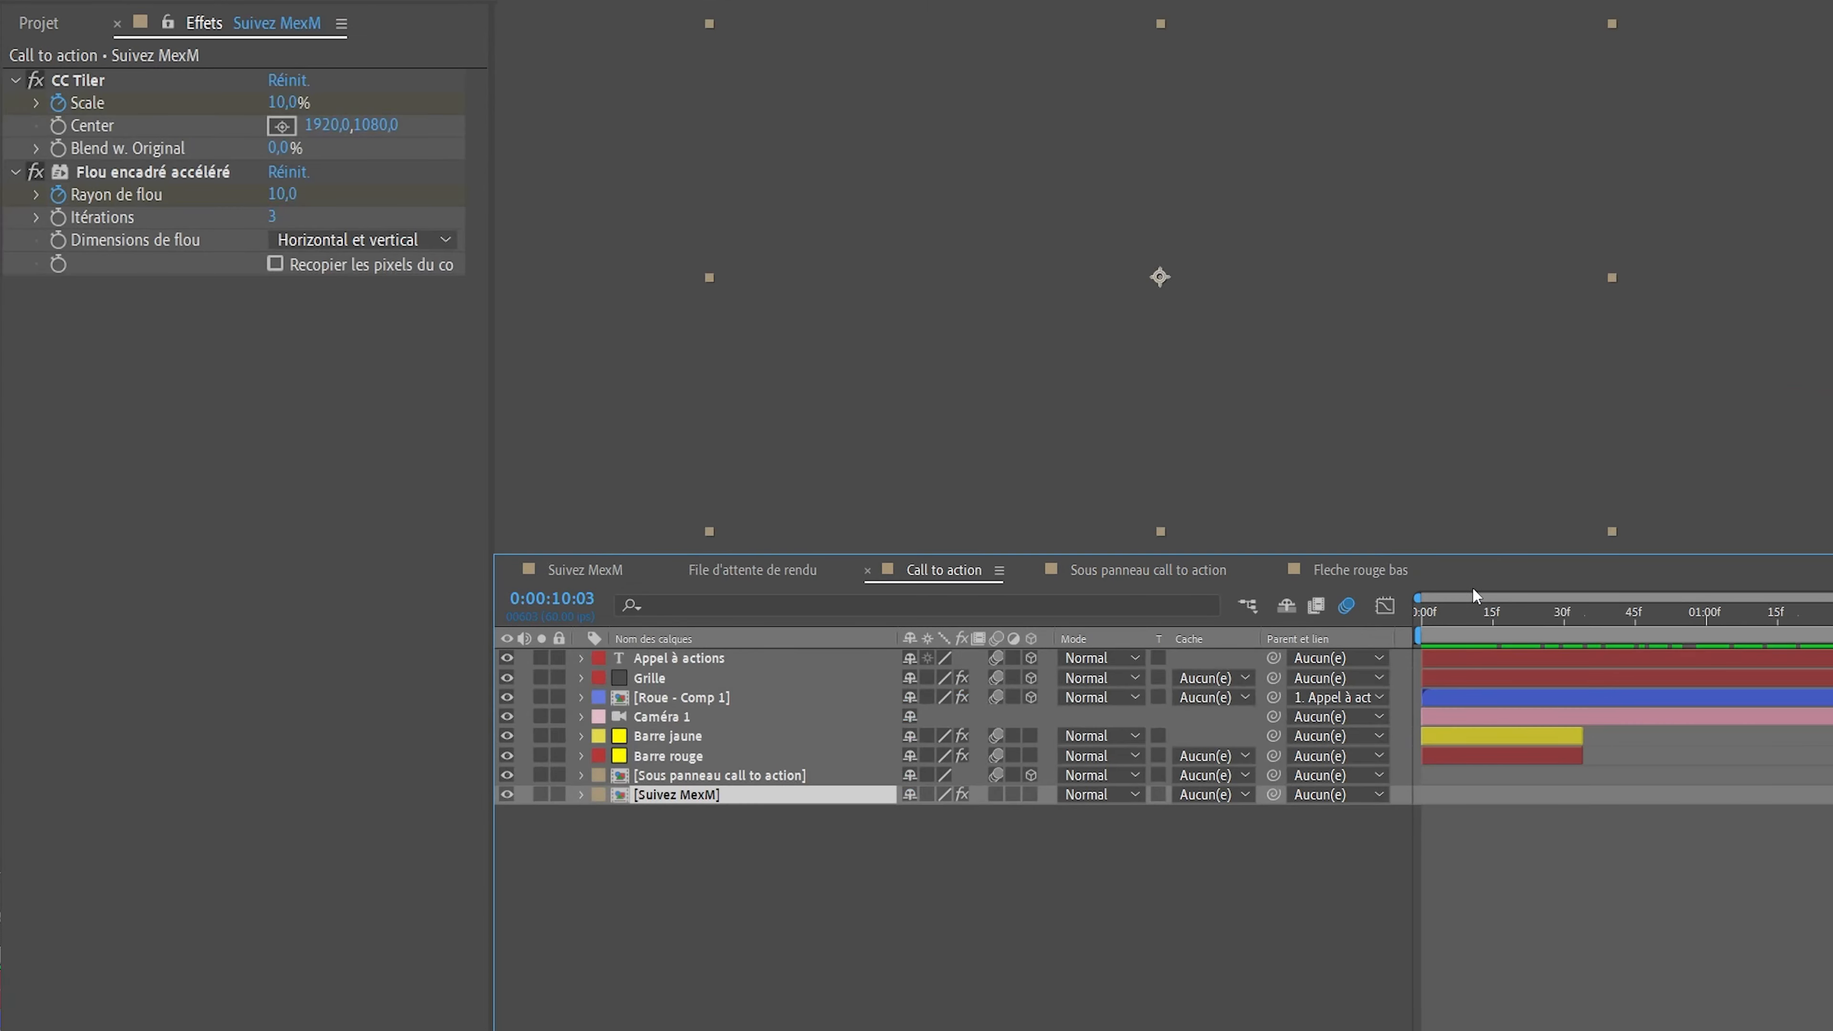
{"action": "left_click_drag", "start_coordinate": [1573, 619], "coordinate": [1832, 620]}
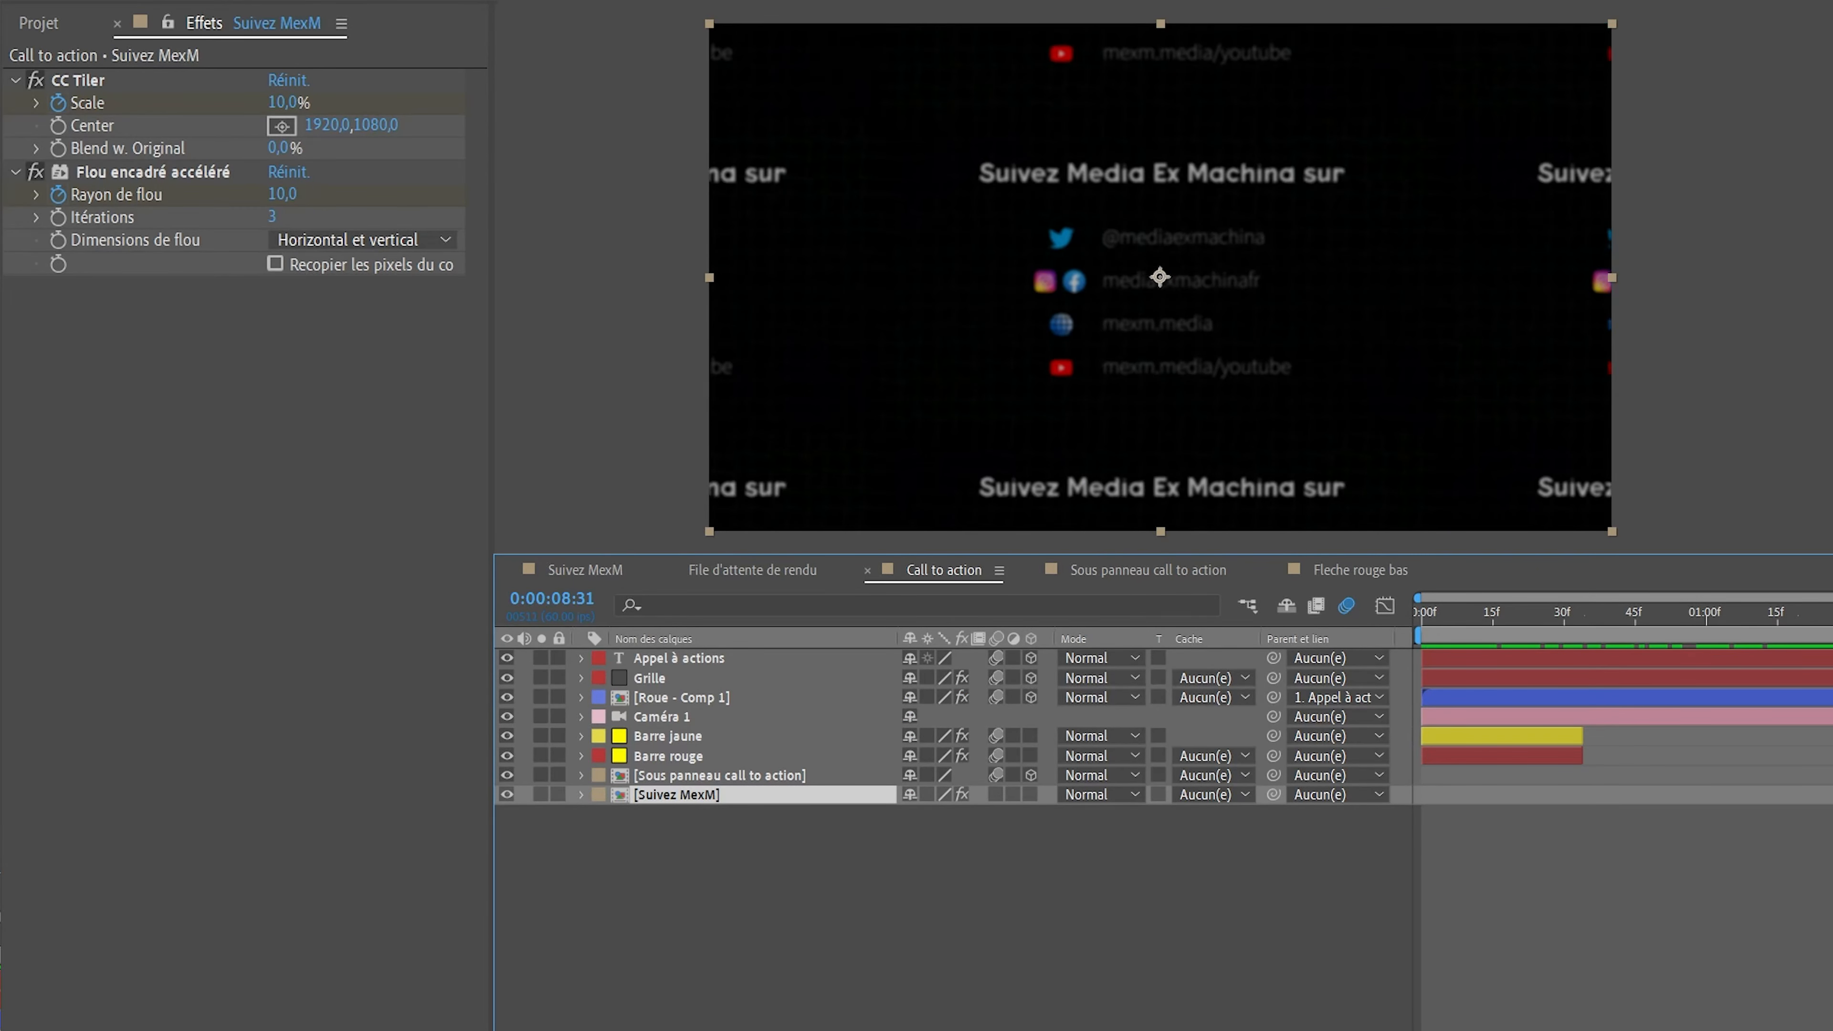
{"action": "left_click", "coordinate": [92, 81]}
{"action": "key", "text": "space"}
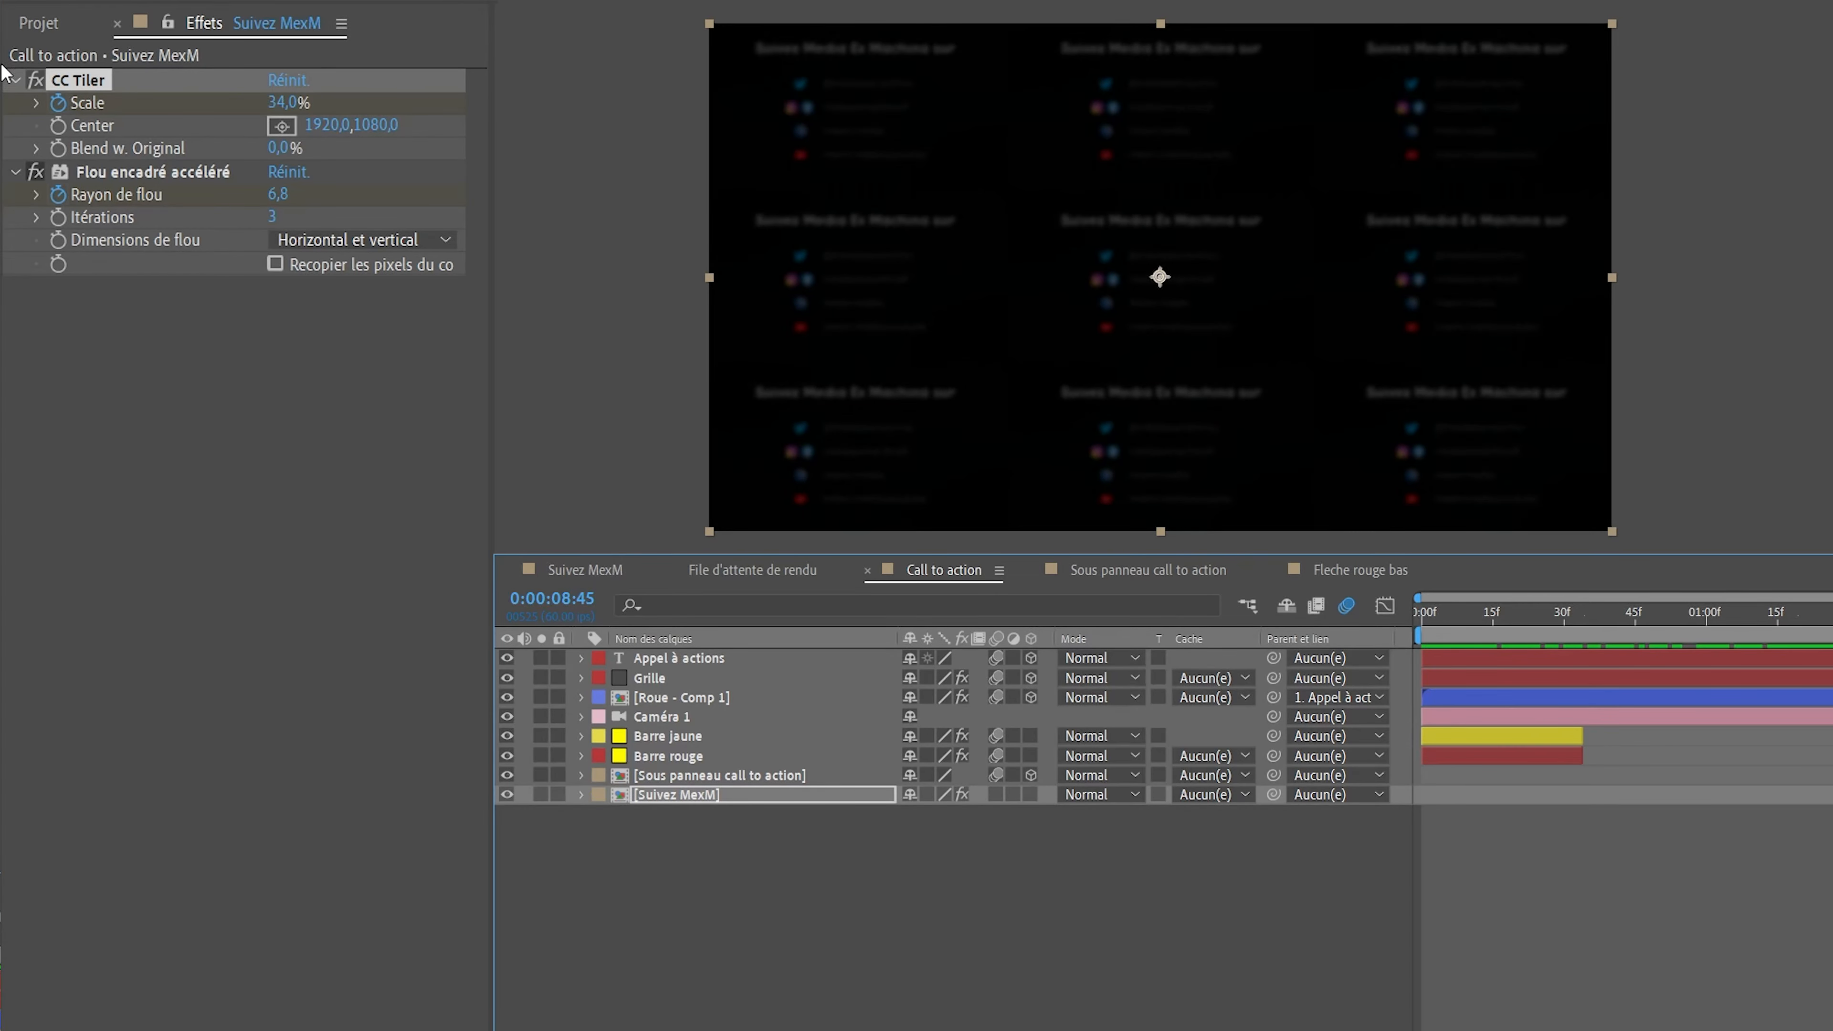
- Examine the Suivez MexM layer's Flou encadré accéléré effect and expand its keyframed effect properties in the timeline
{"action": "left_click", "coordinate": [193, 173]}
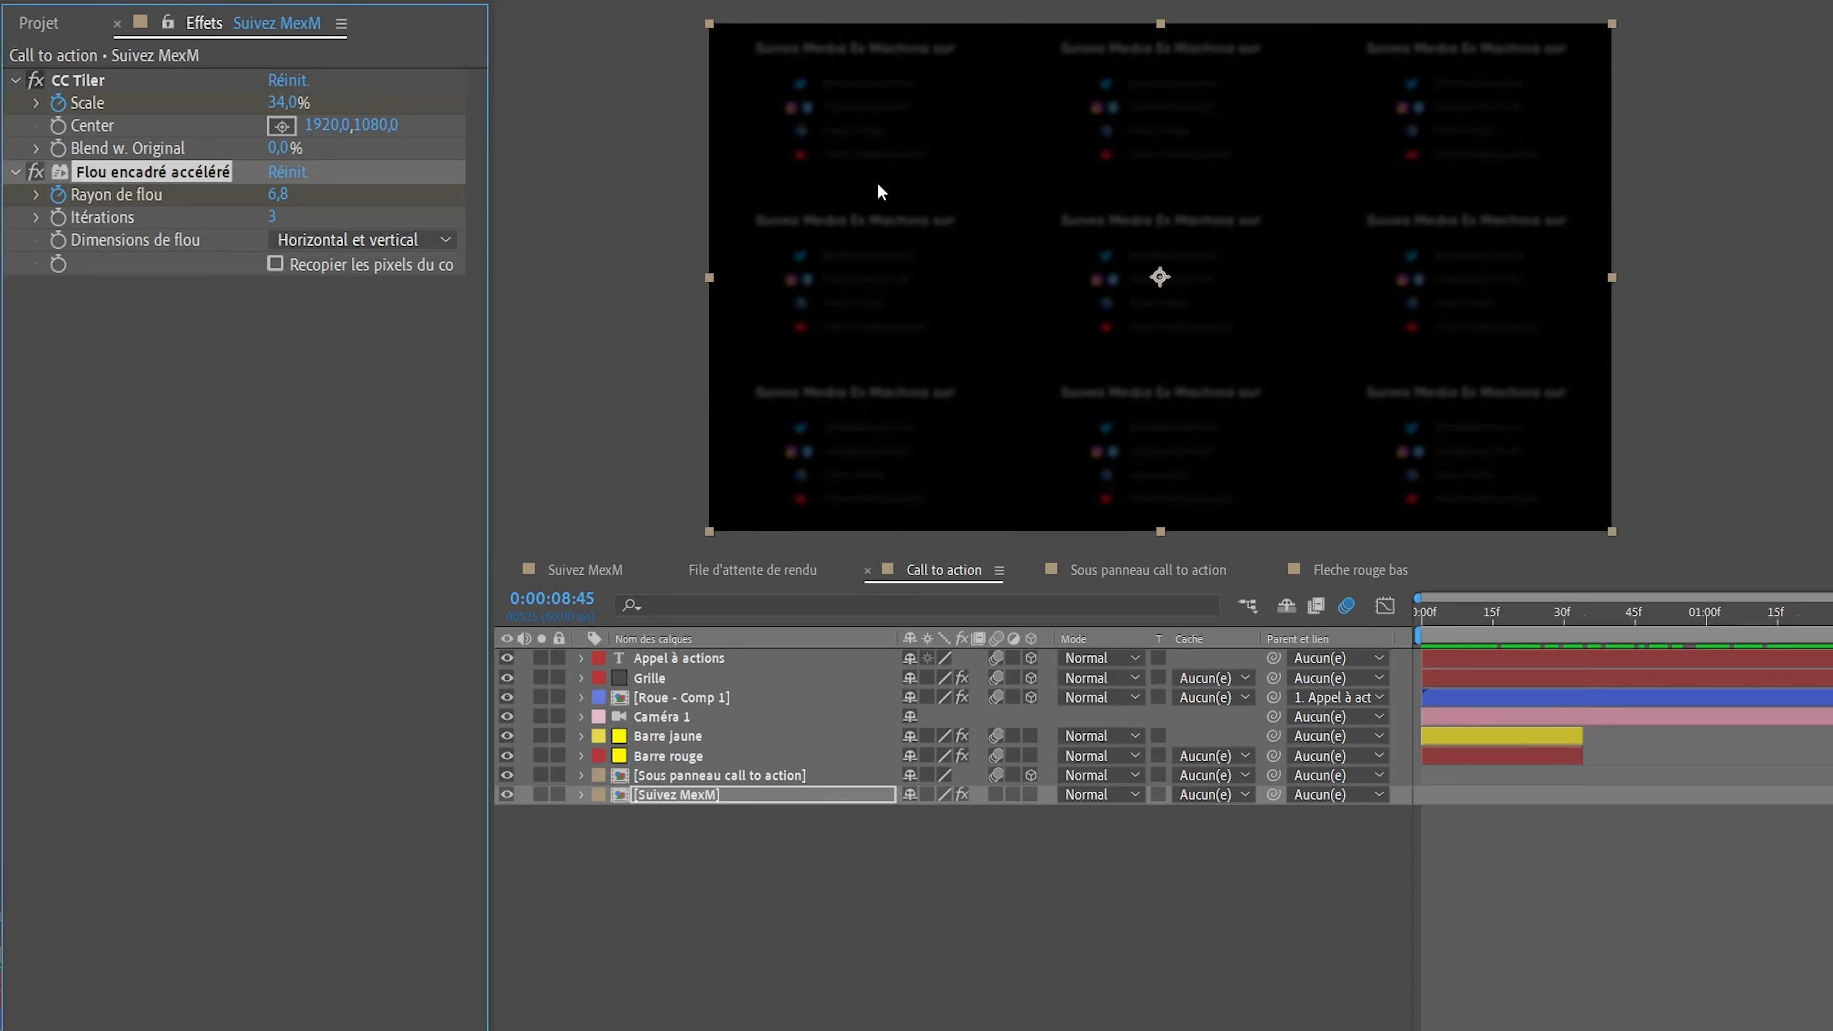
{"action": "left_click", "coordinate": [580, 794]}
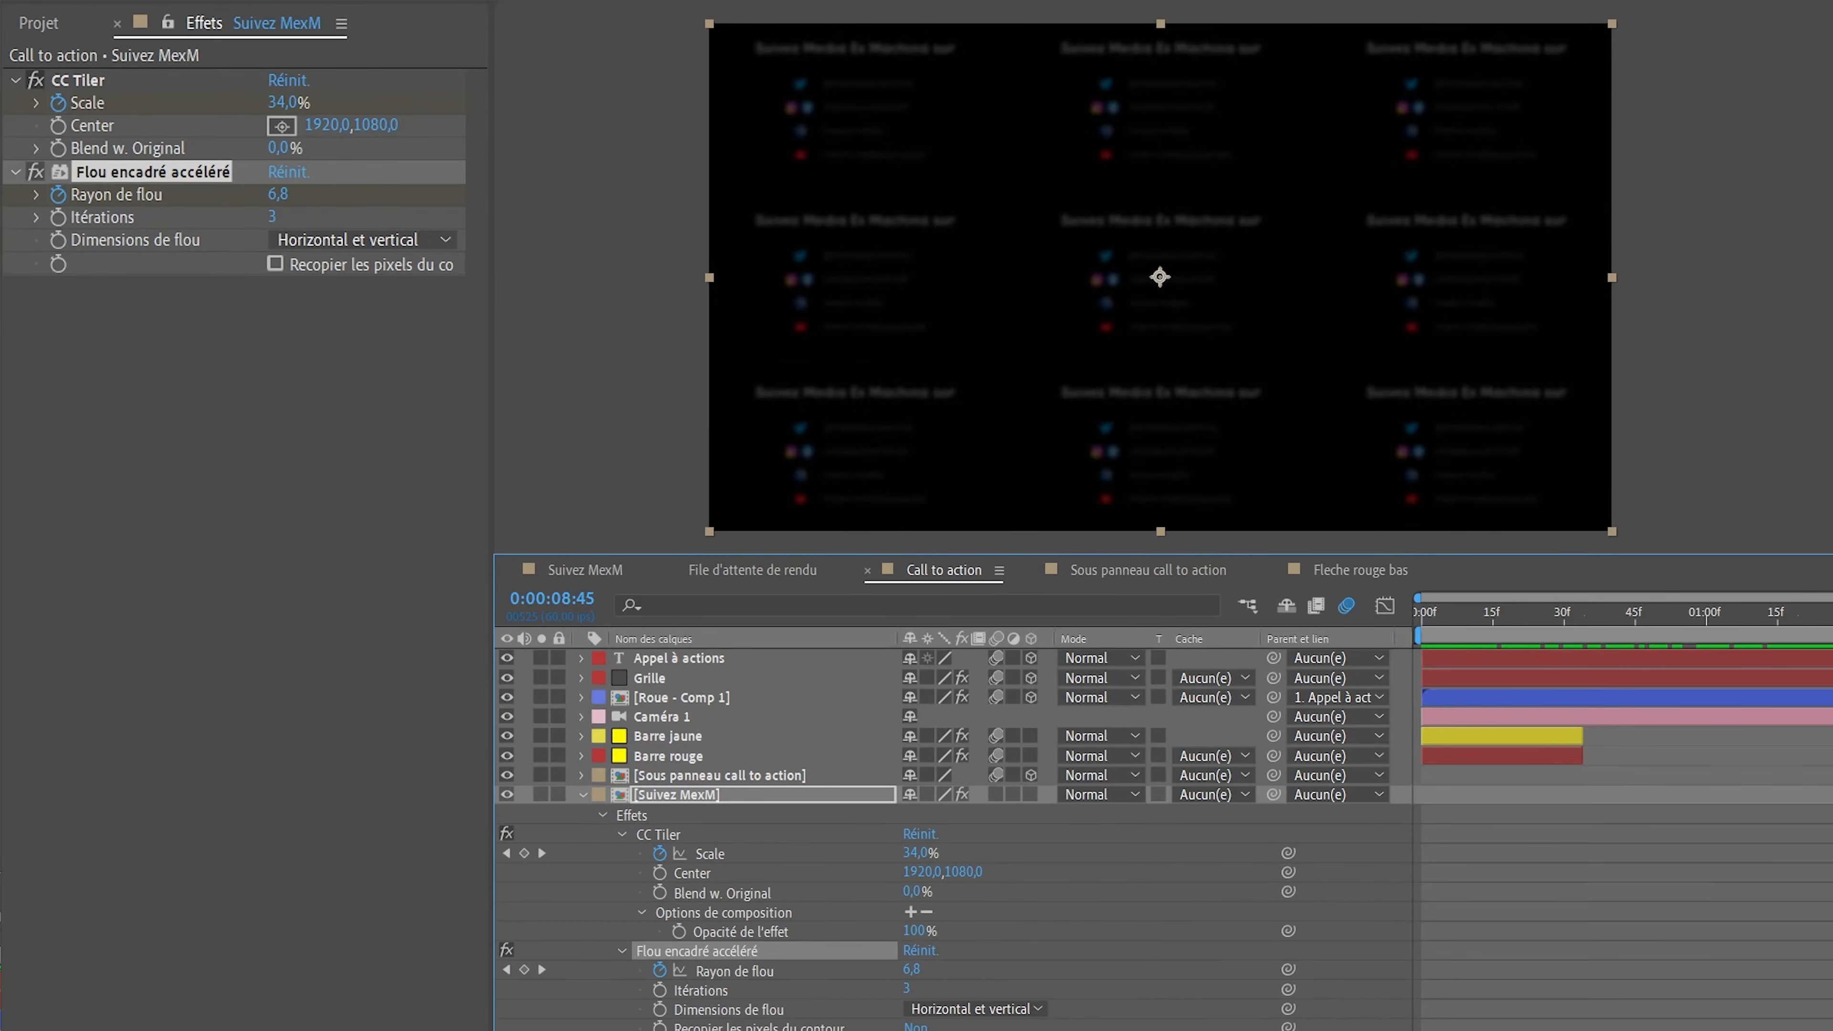
{"action": "left_click", "coordinate": [1804, 931]}
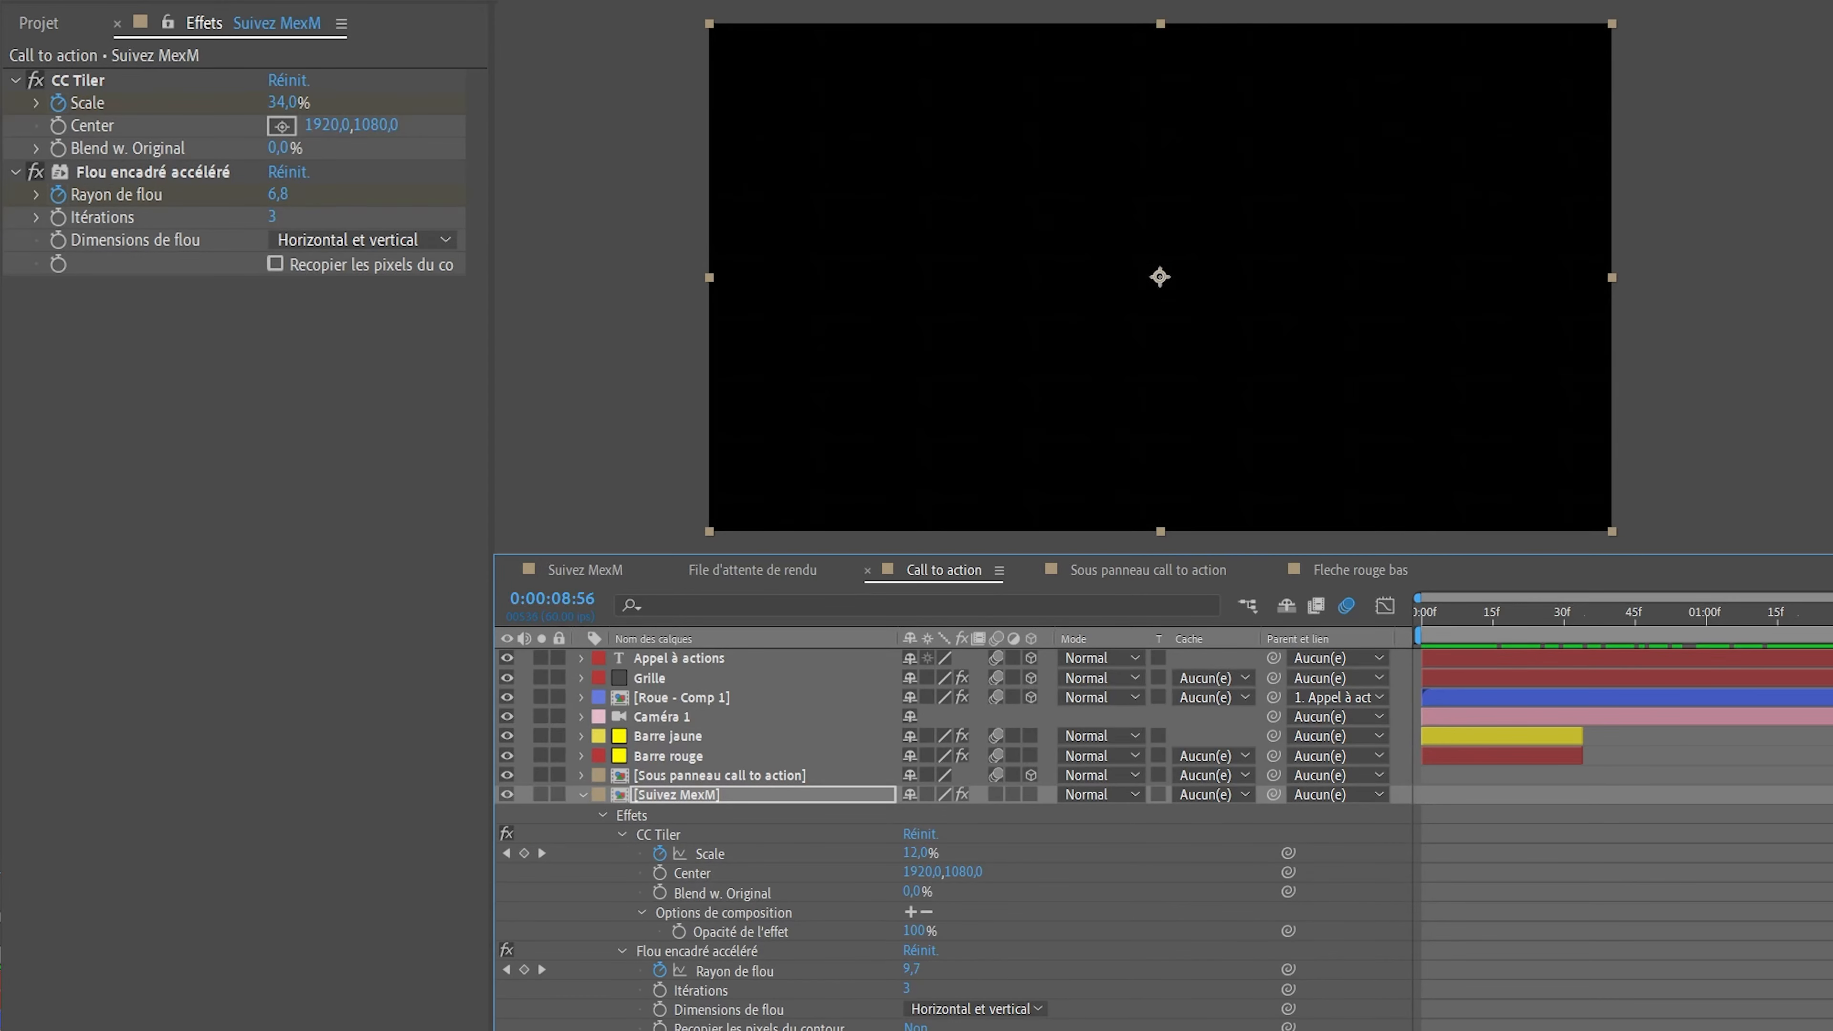
- Collapse the Suivez MexM layer, open the Final Copyr - Date composition from the project, and preview it
{"action": "left_click", "coordinate": [58, 27]}
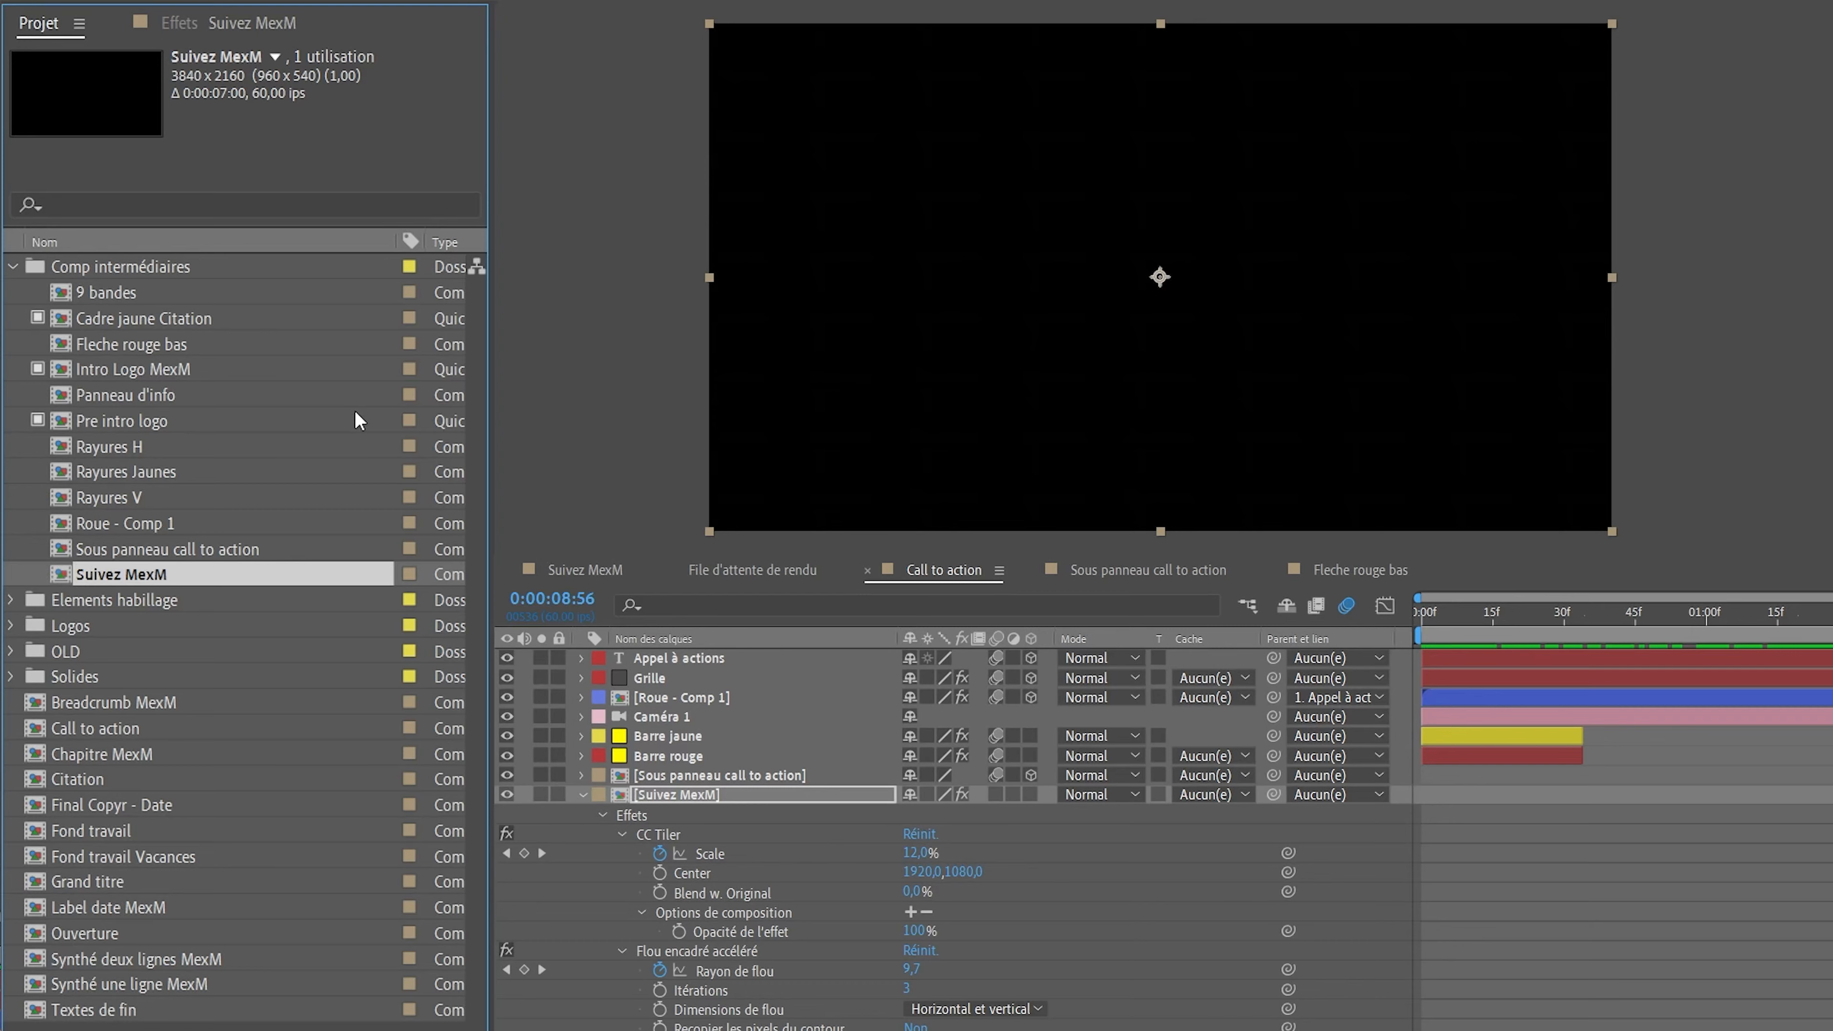
{"action": "left_click", "coordinate": [582, 795]}
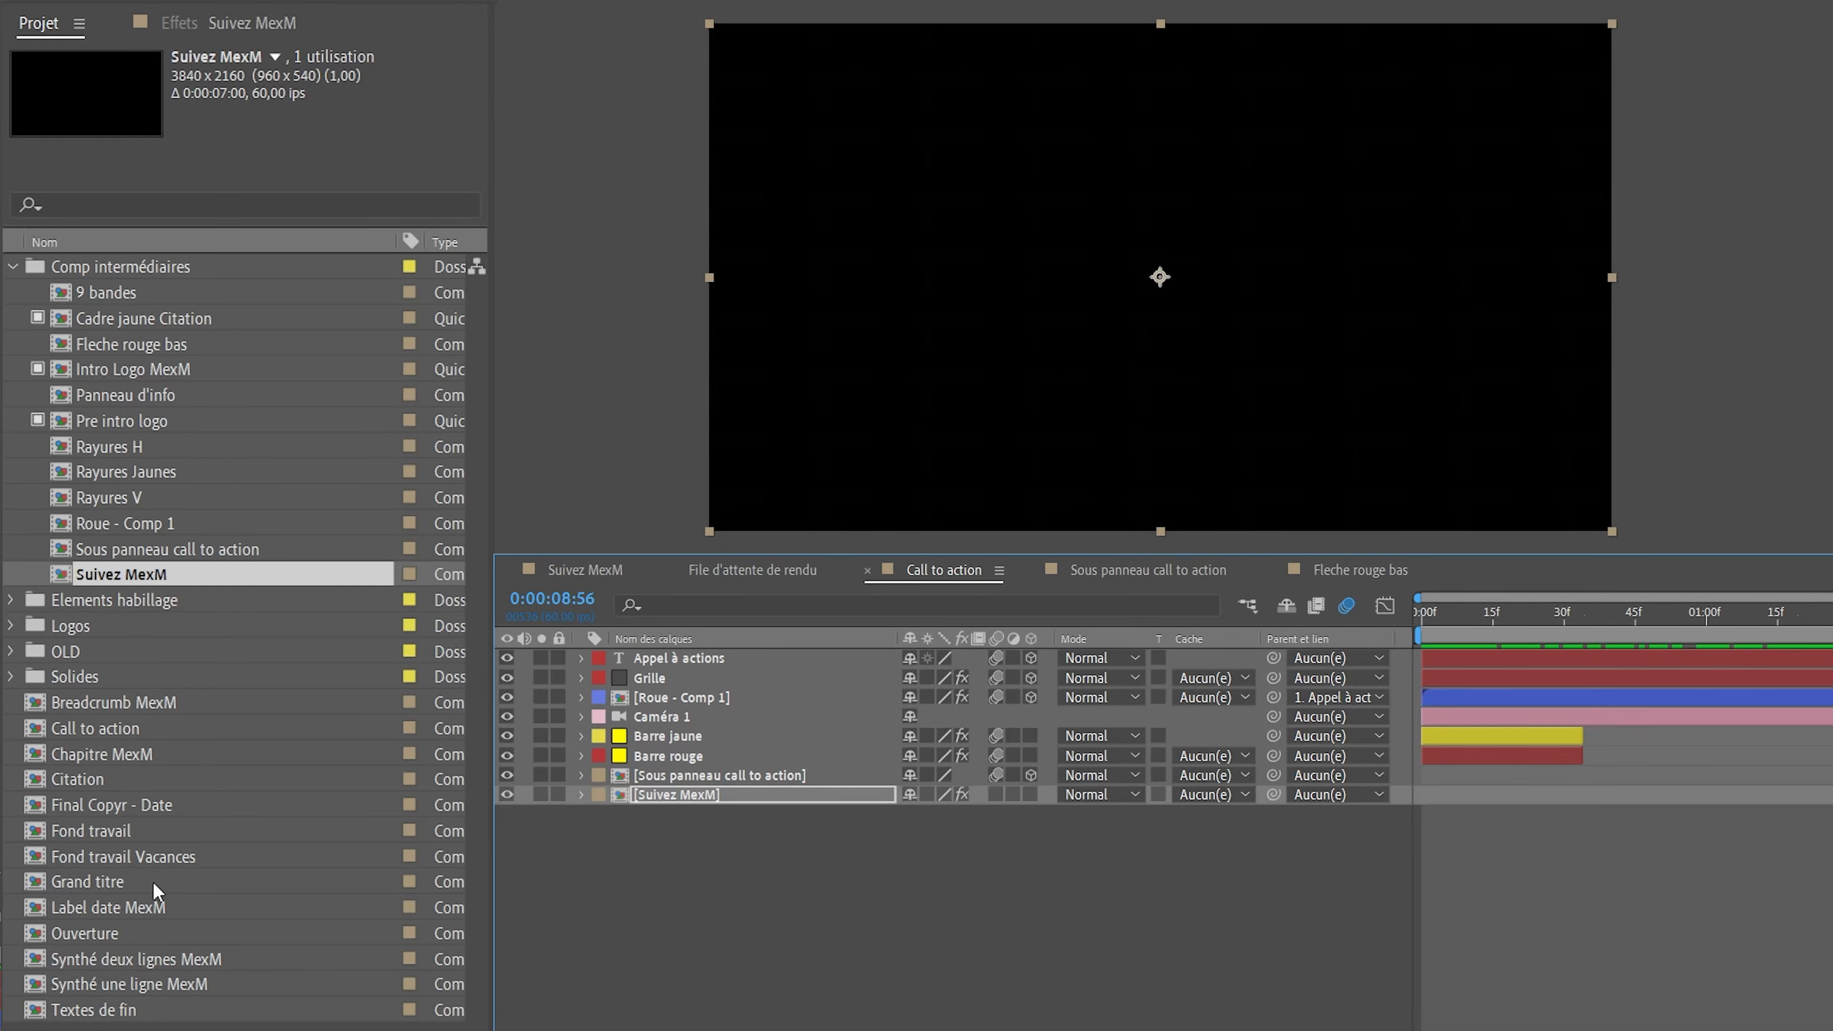
{"action": "left_click", "coordinate": [104, 703]}
{"action": "left_click", "coordinate": [108, 729]}
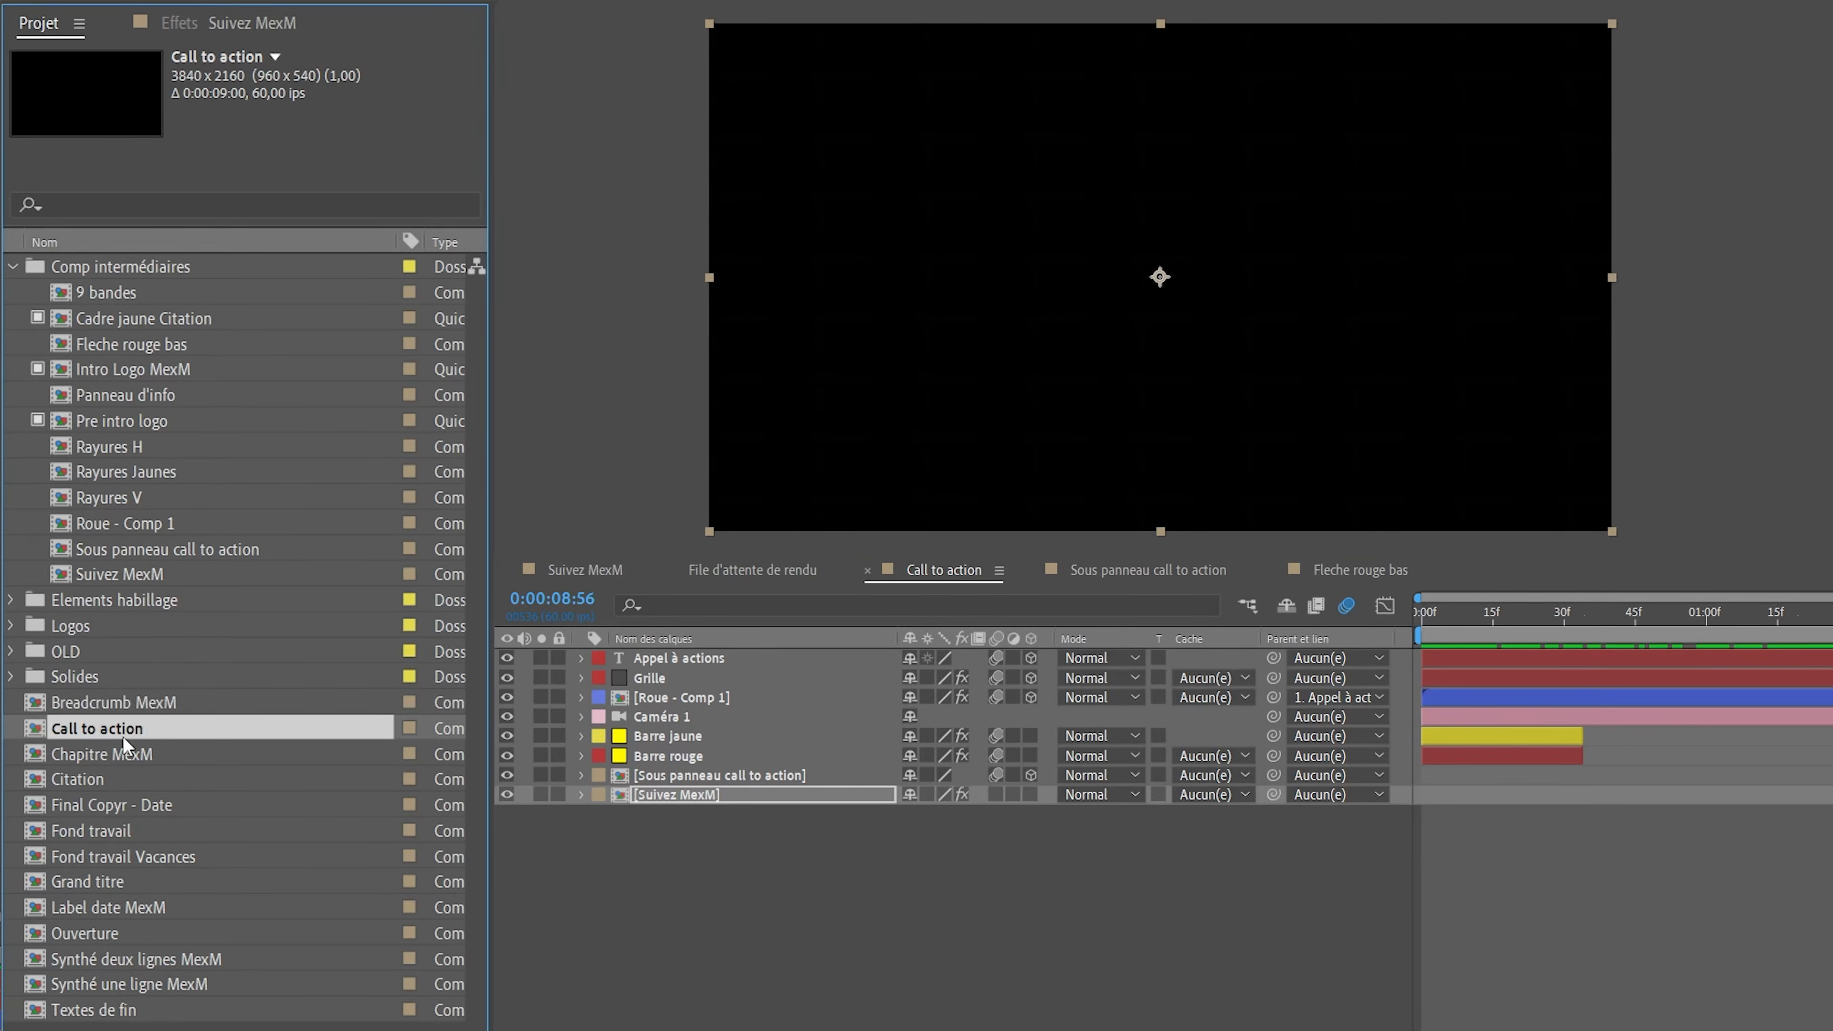
{"action": "double_click", "coordinate": [126, 806]}
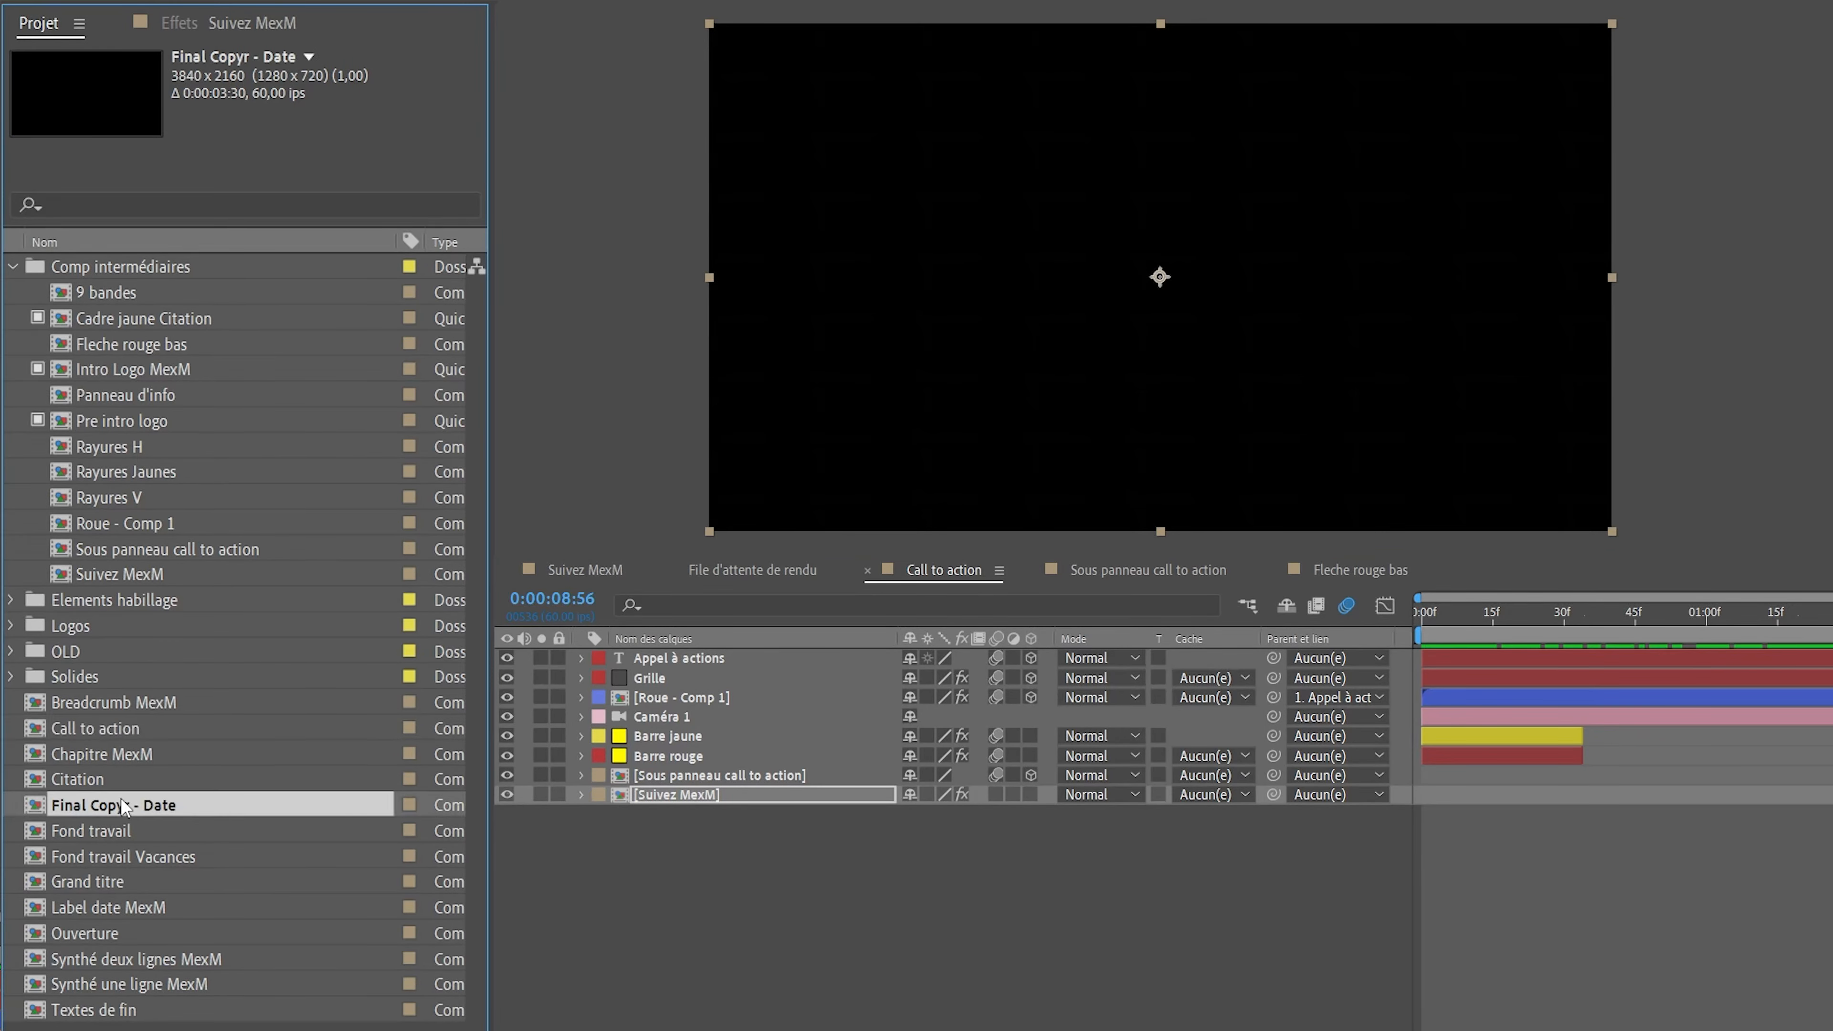
{"action": "key", "text": "space"}
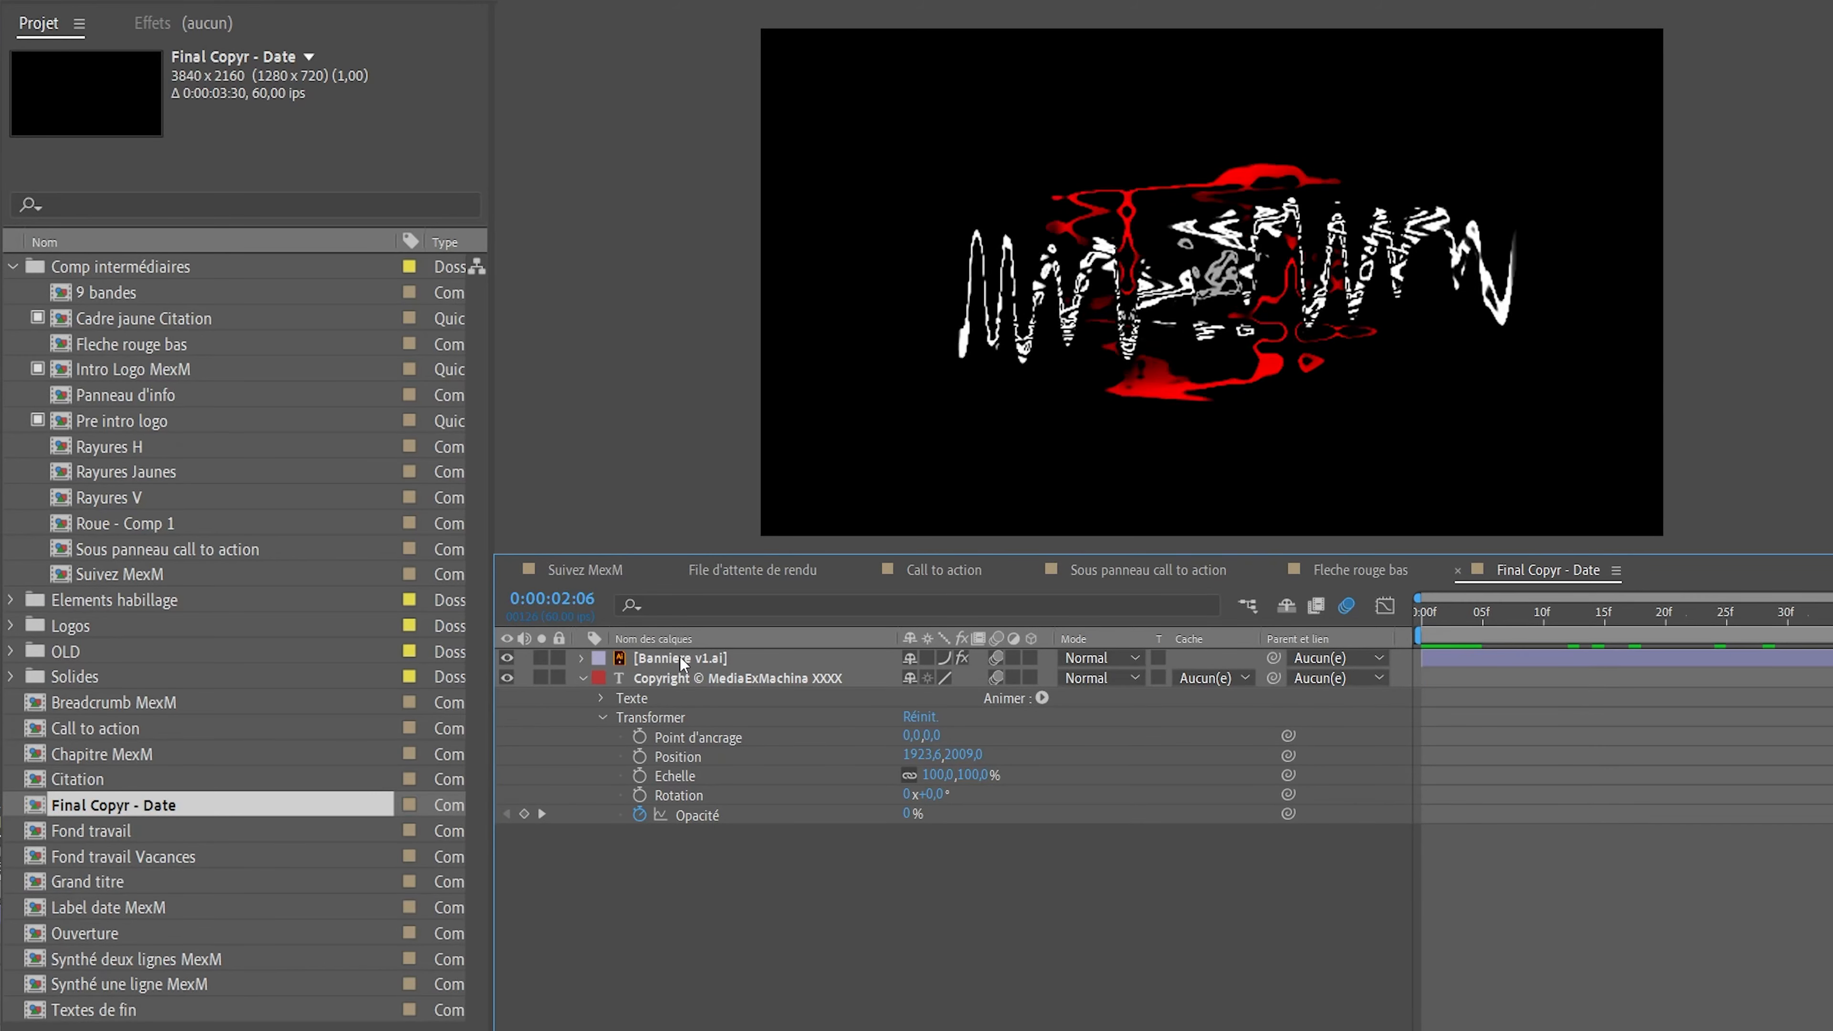
- Inspect the copyright text layer and the Banniere v1.ai layer's Turbulences effect, switching the effect off and back on to compare
{"action": "left_click", "coordinate": [700, 685]}
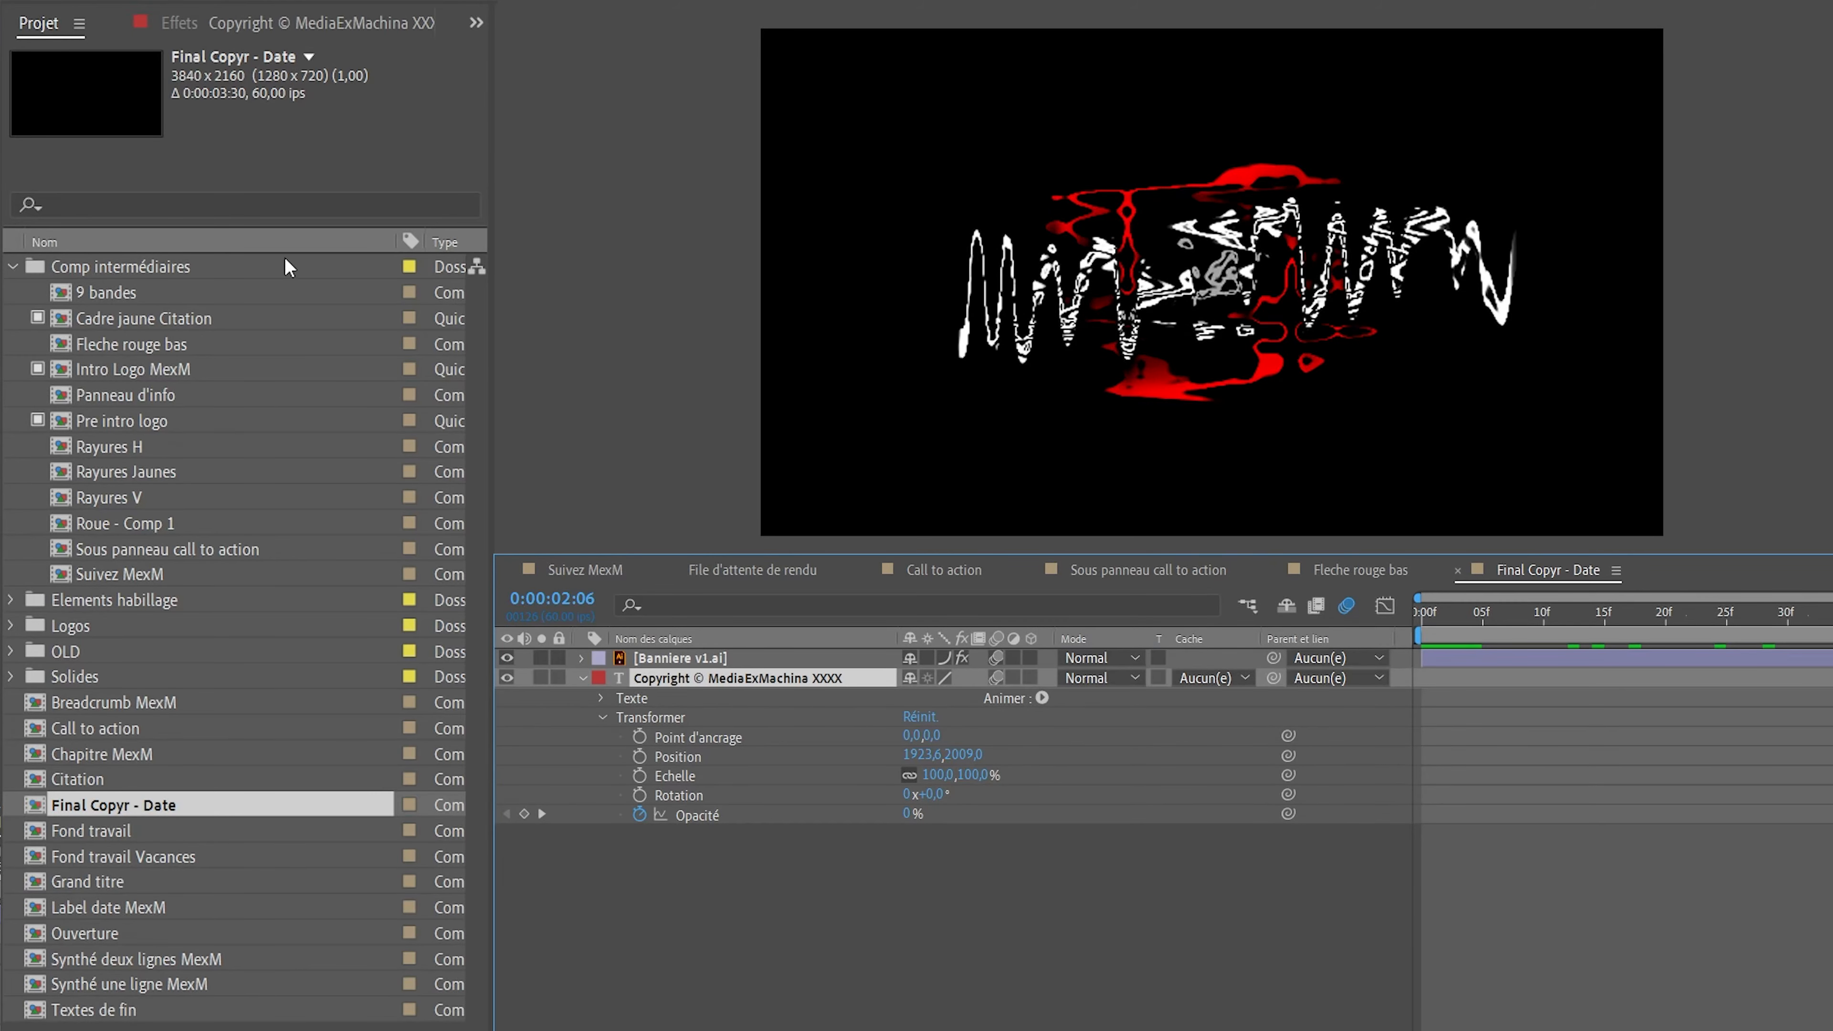
{"action": "left_click", "coordinate": [281, 26]}
{"action": "key", "text": "ctrl+Up"}
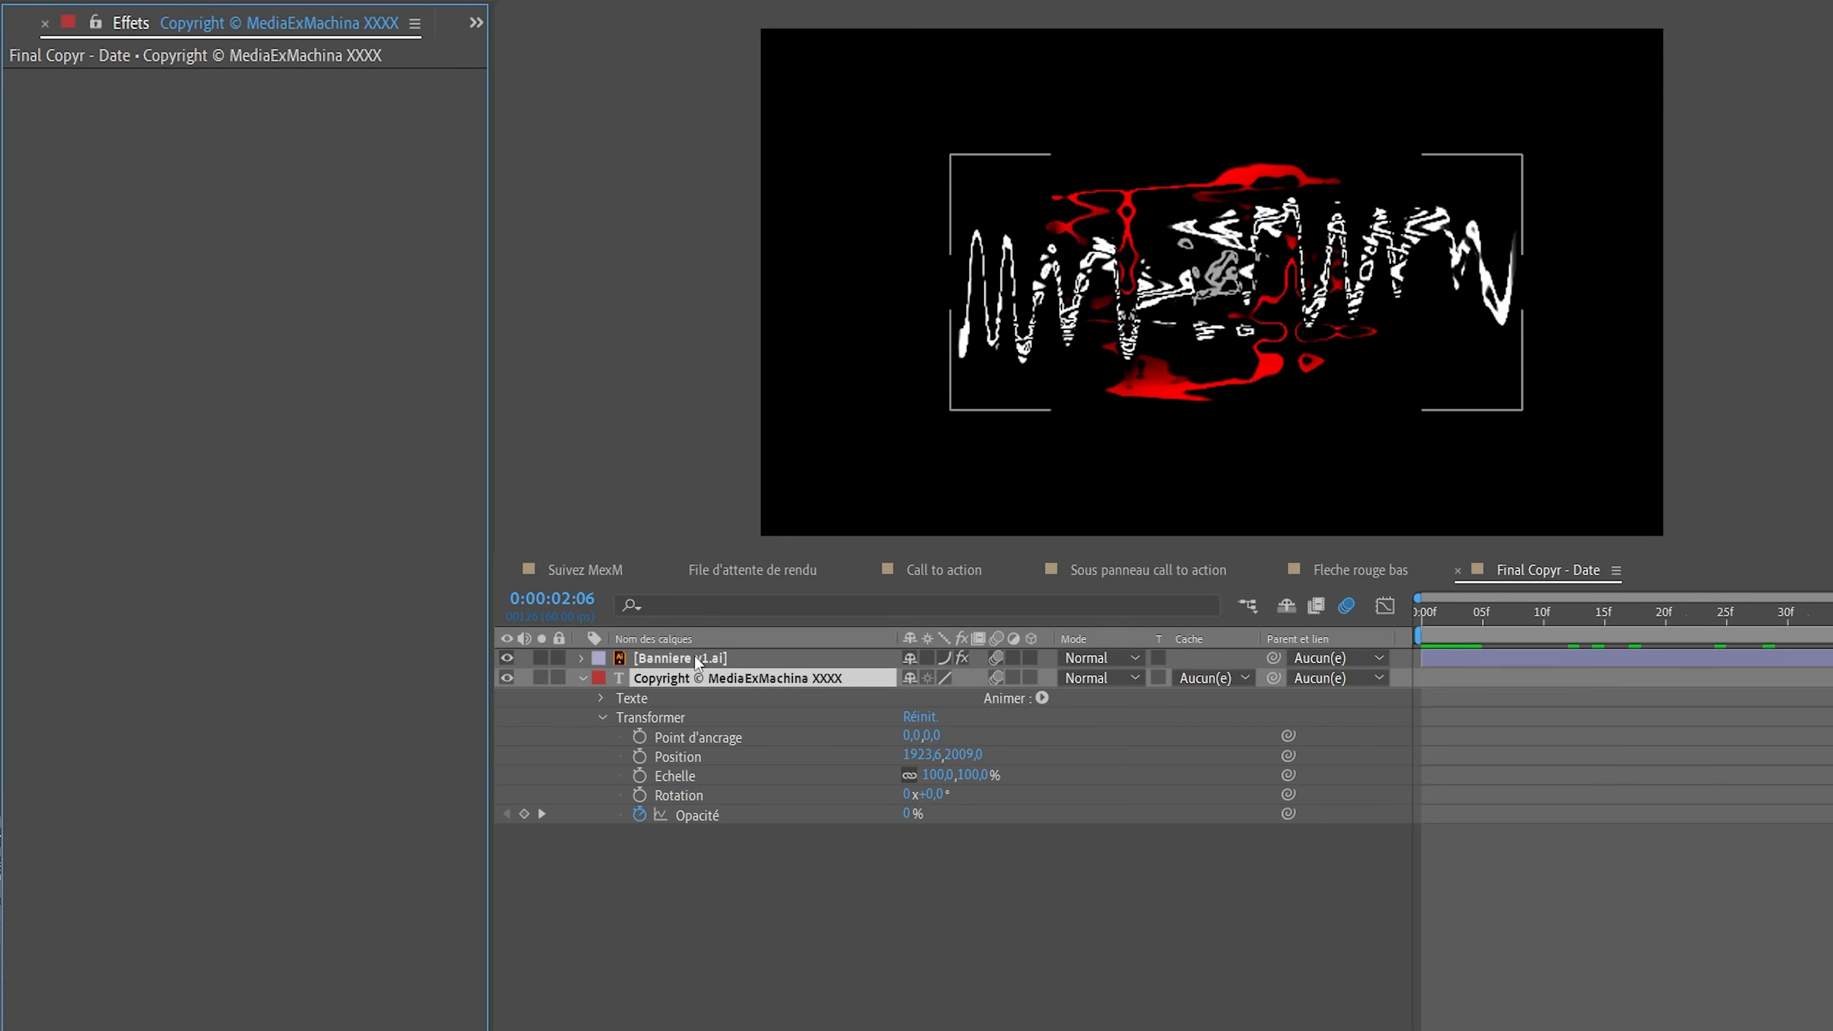
{"action": "left_click", "coordinate": [36, 79]}
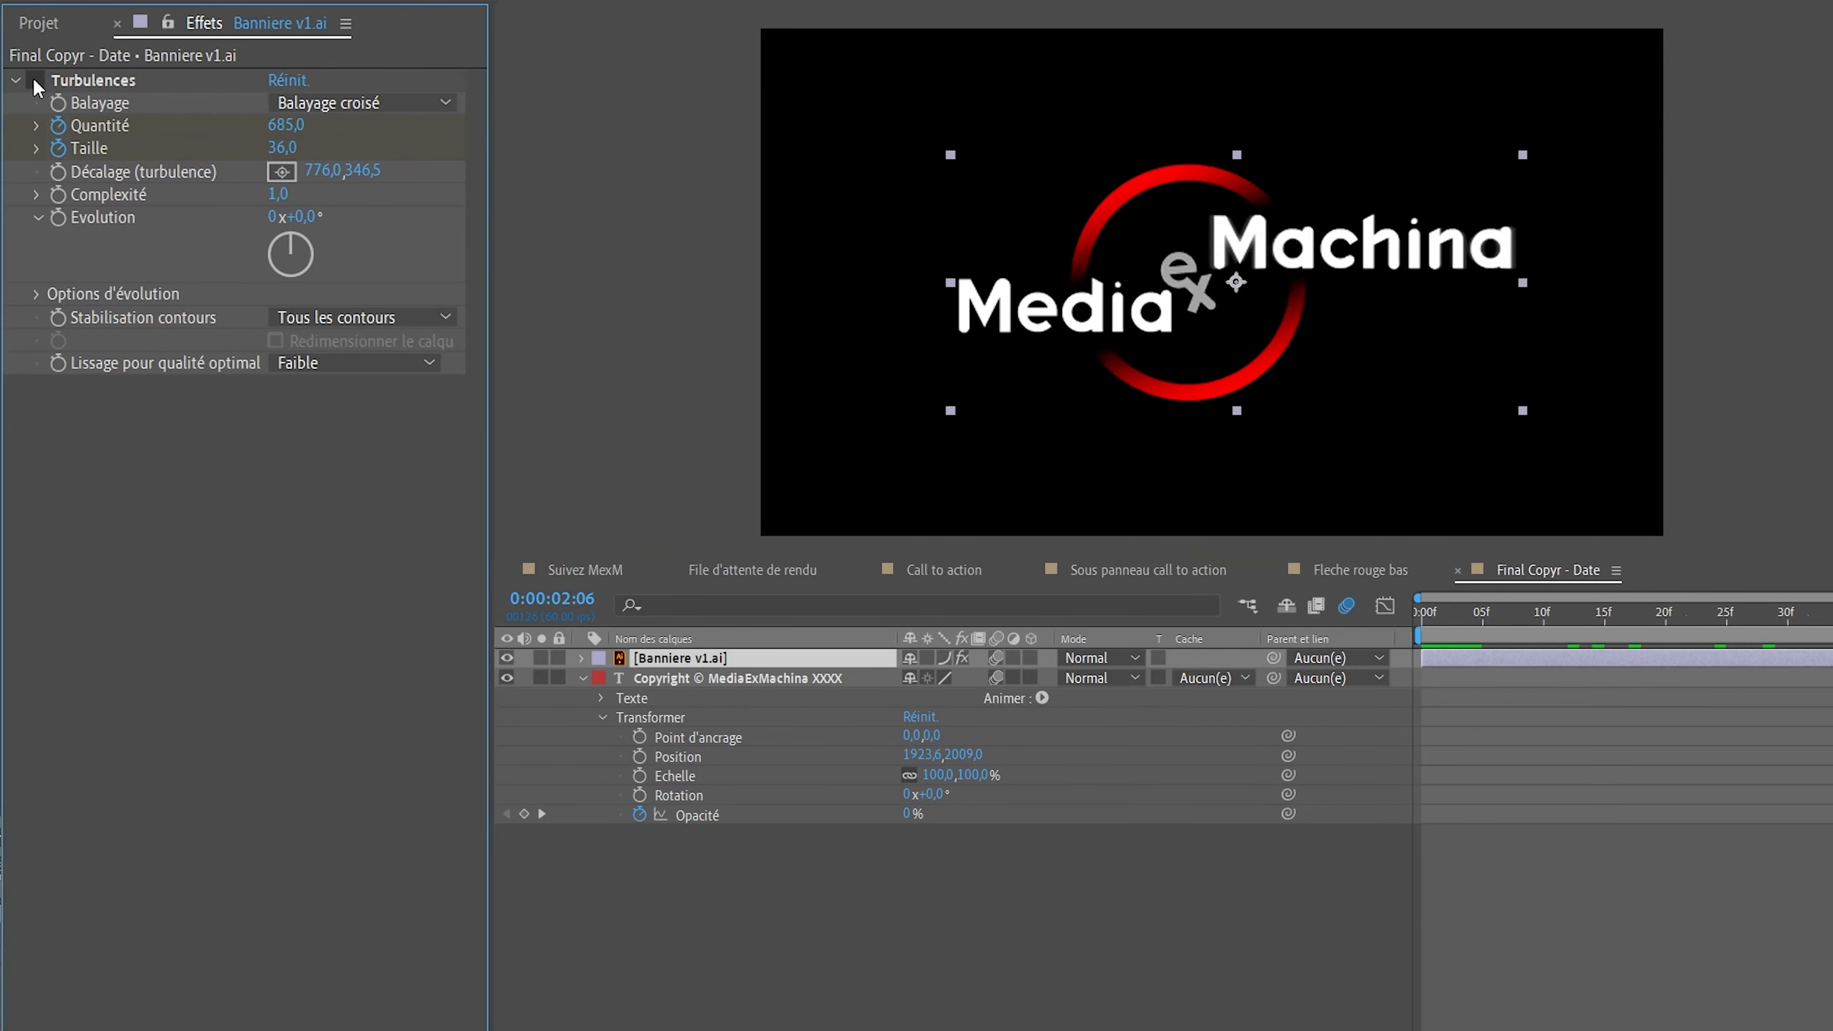
{"action": "left_click", "coordinate": [36, 79]}
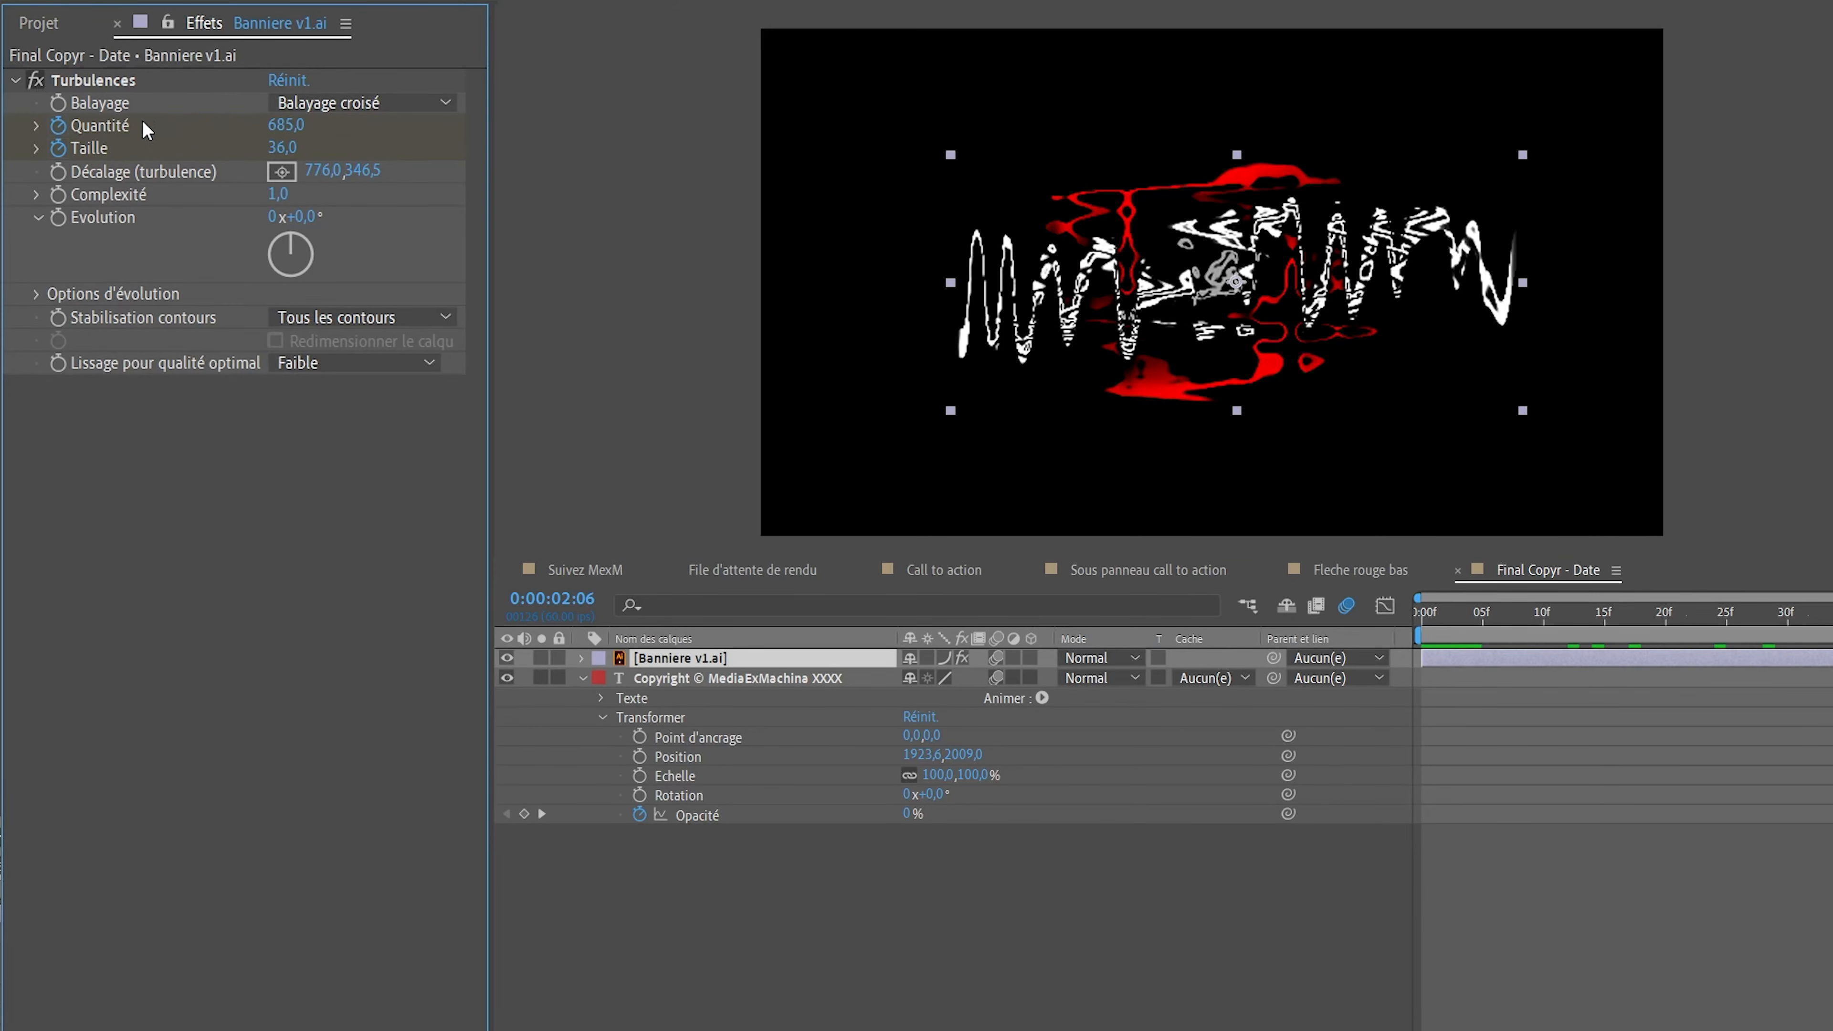
- Preview the Banniere v1.ai logo distortion driven by the Turbulences Quantité and Taille keyframes, and select the copyright text layer
{"action": "key", "text": "space"}
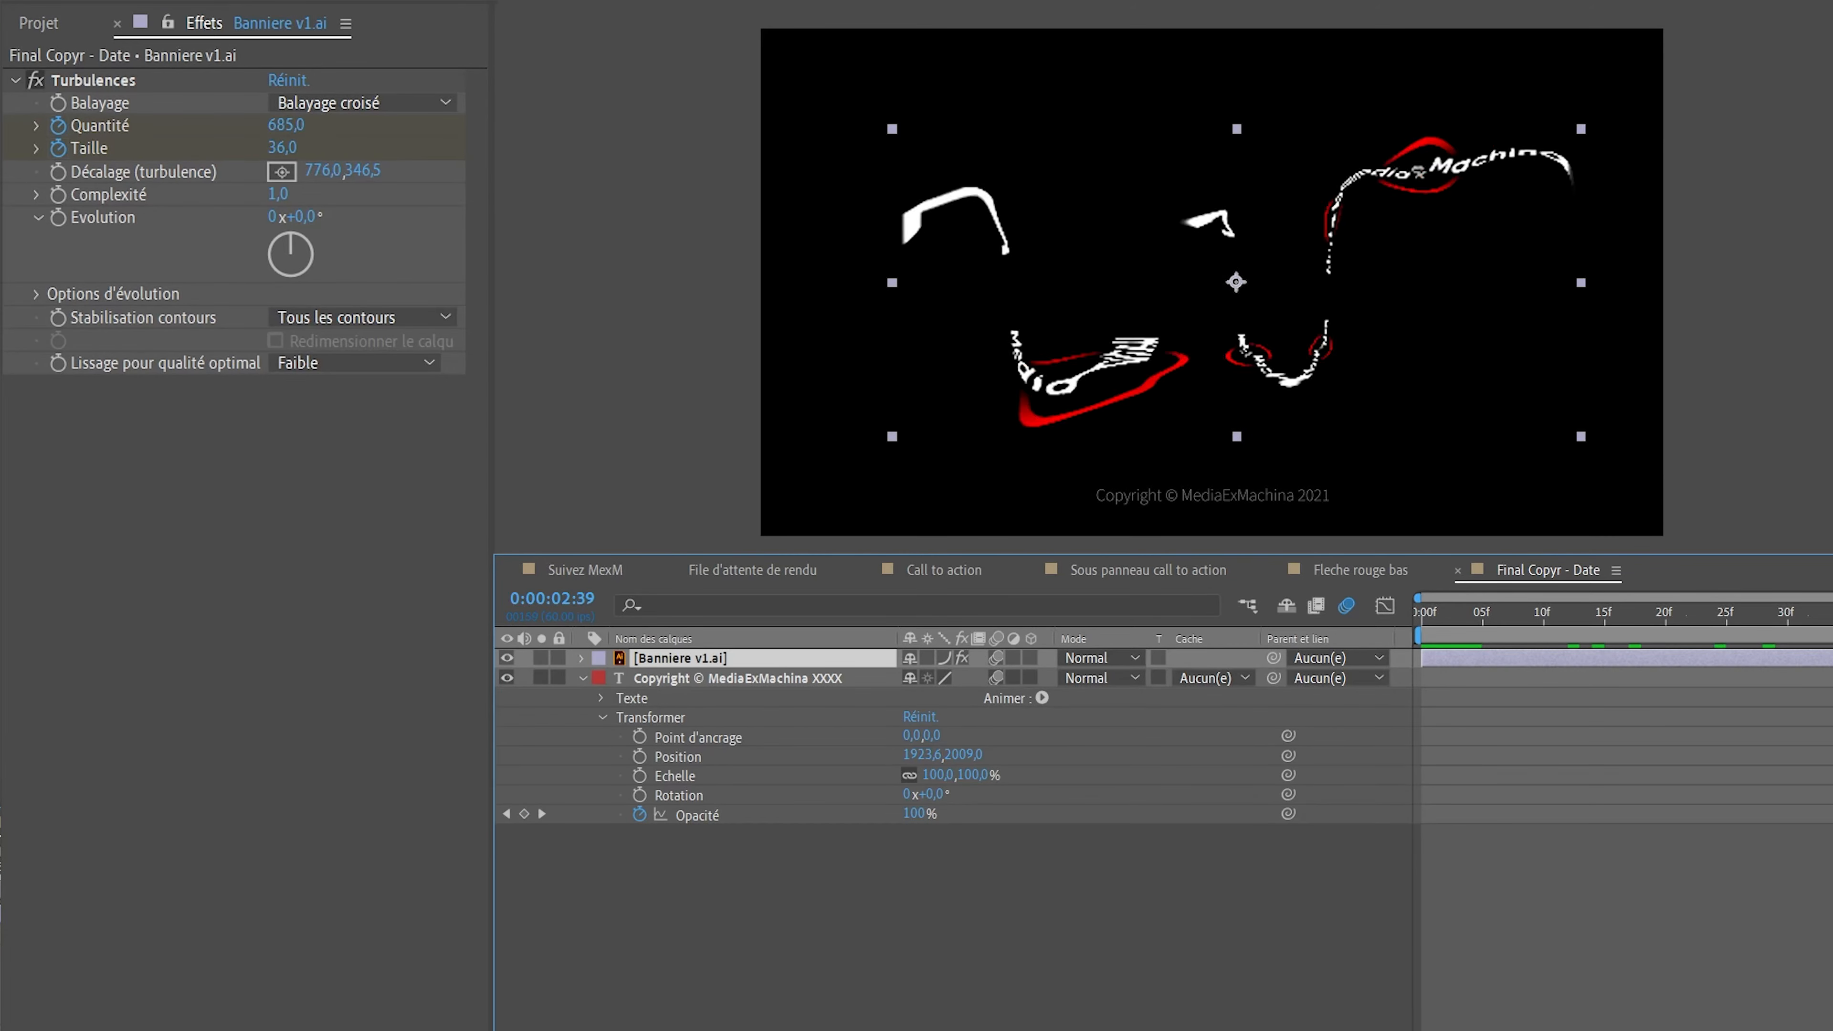
{"action": "key", "text": "space"}
{"action": "key", "text": "space"}
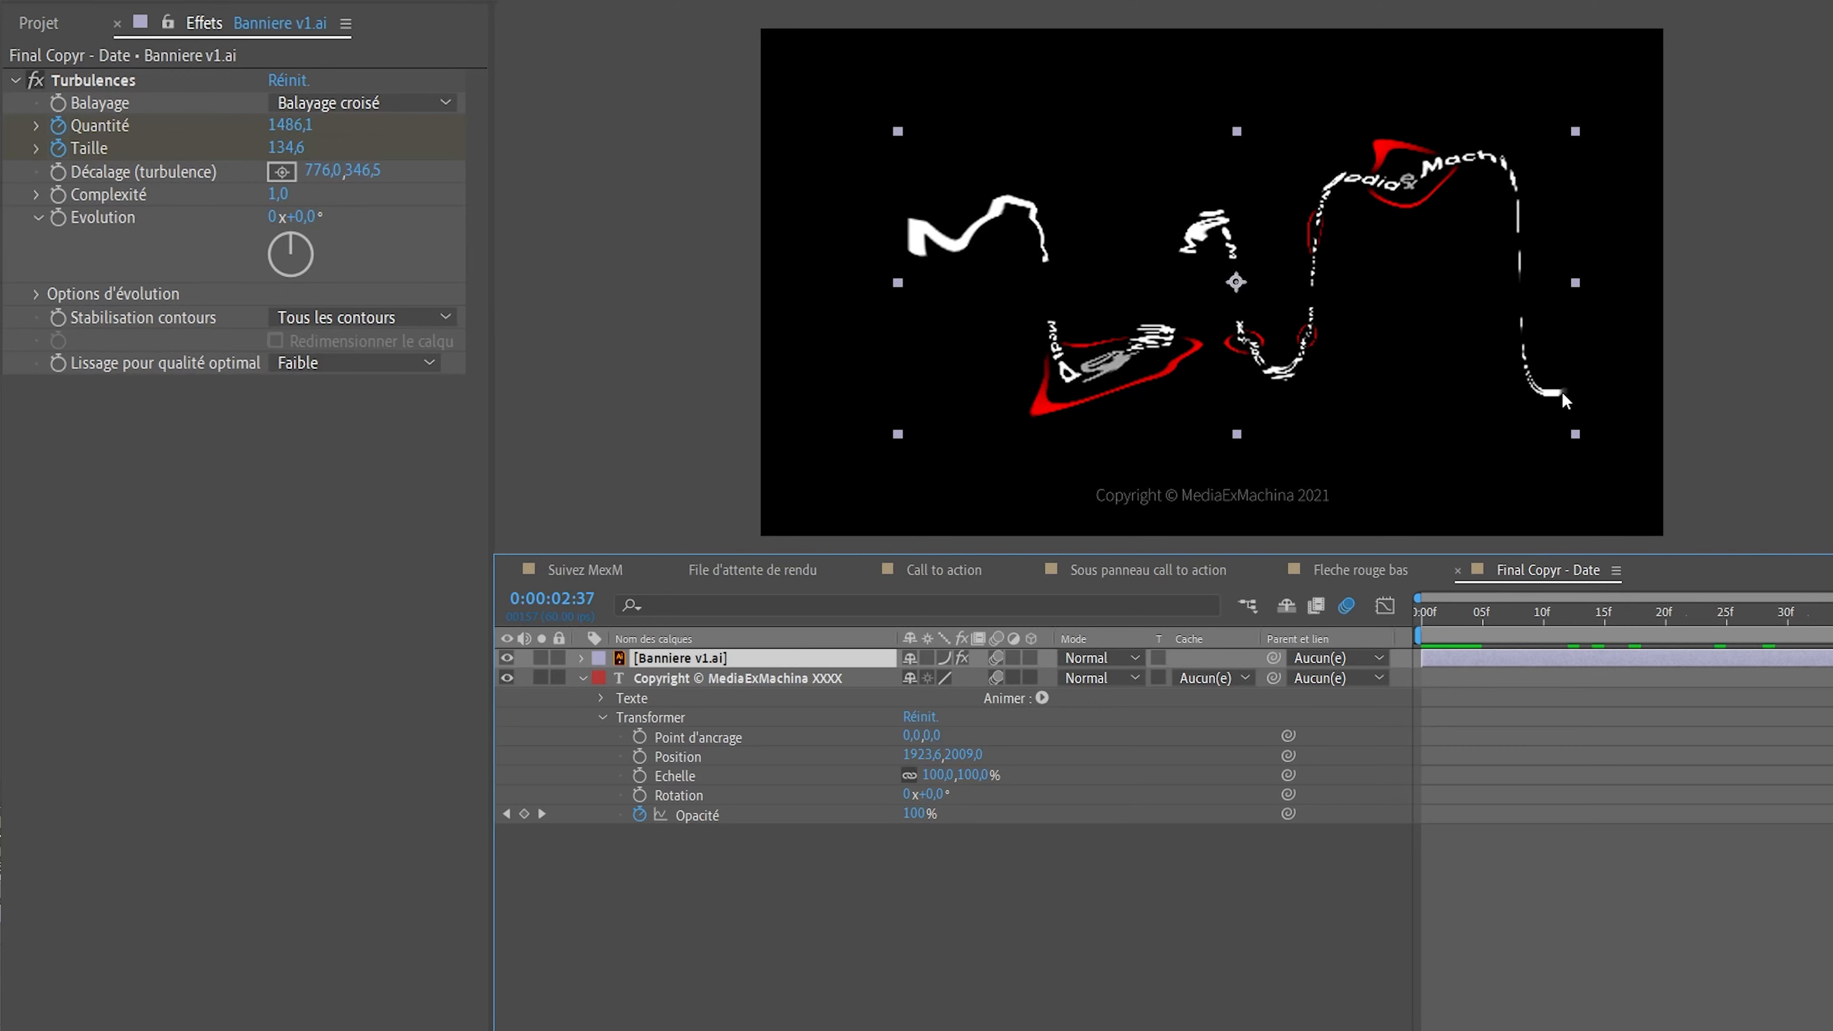
{"action": "key", "text": "Page_Up"}
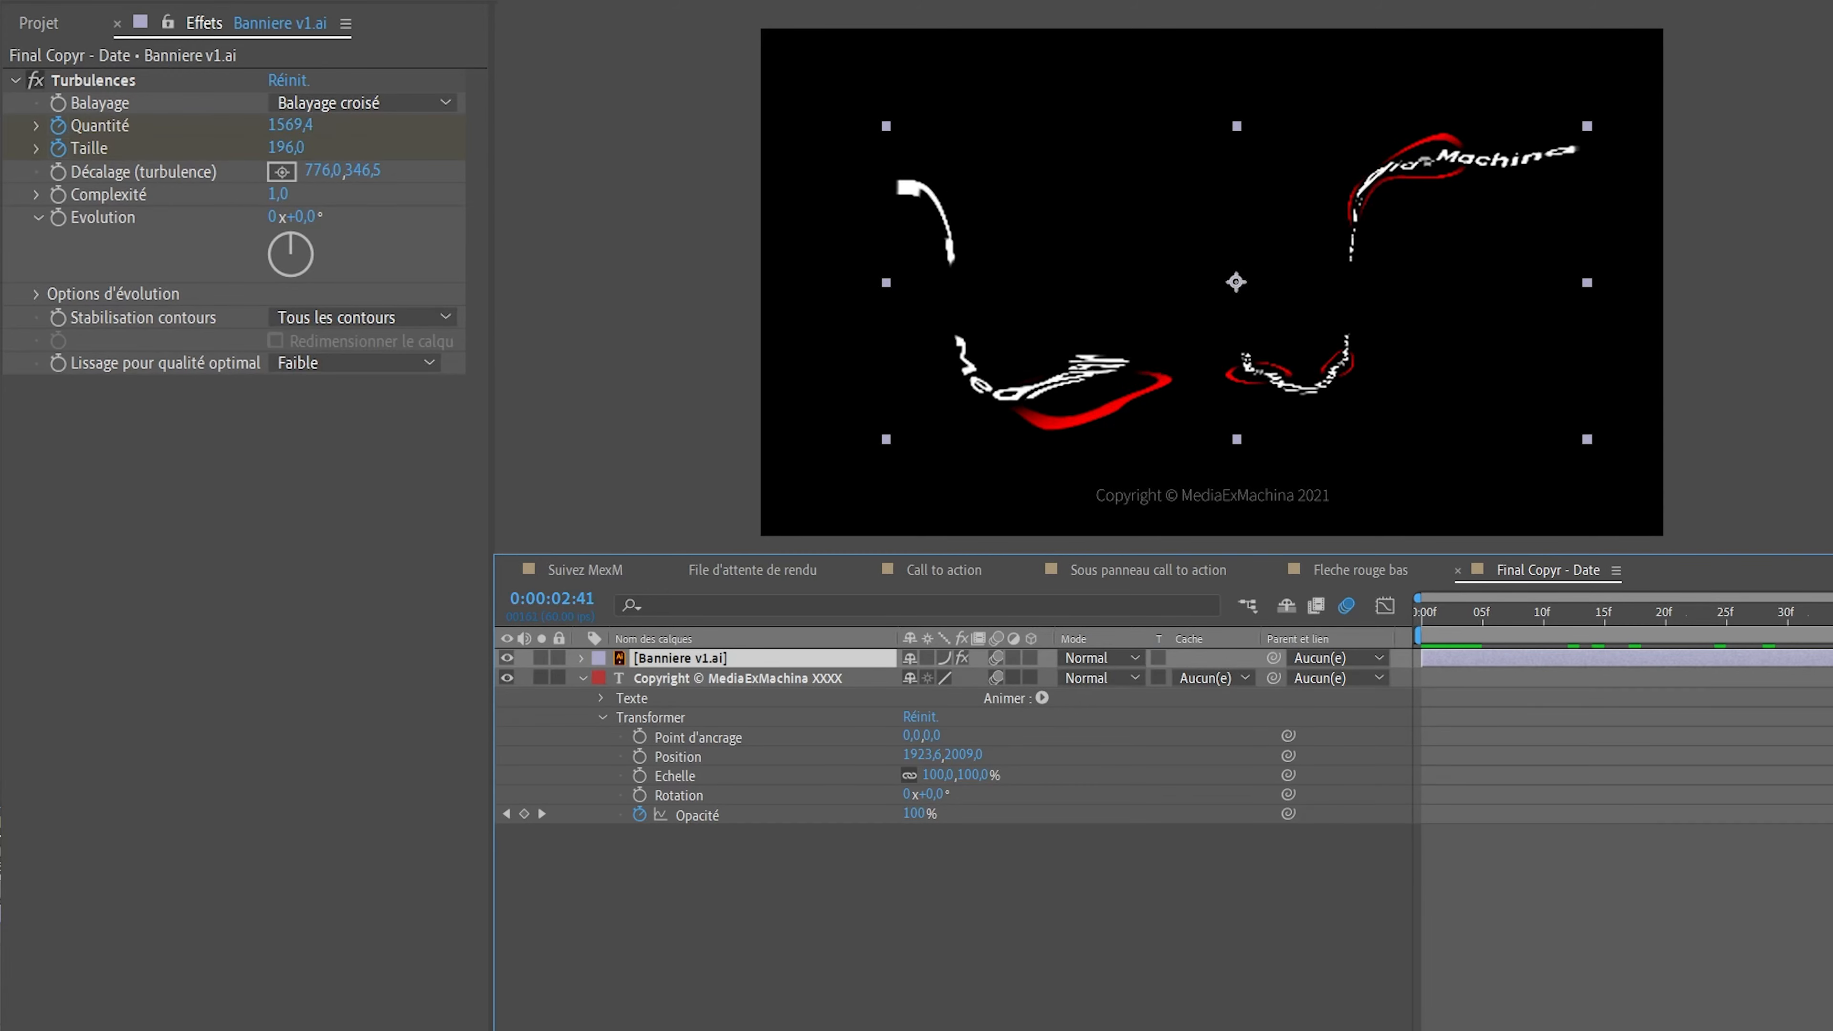
{"action": "key", "text": "space"}
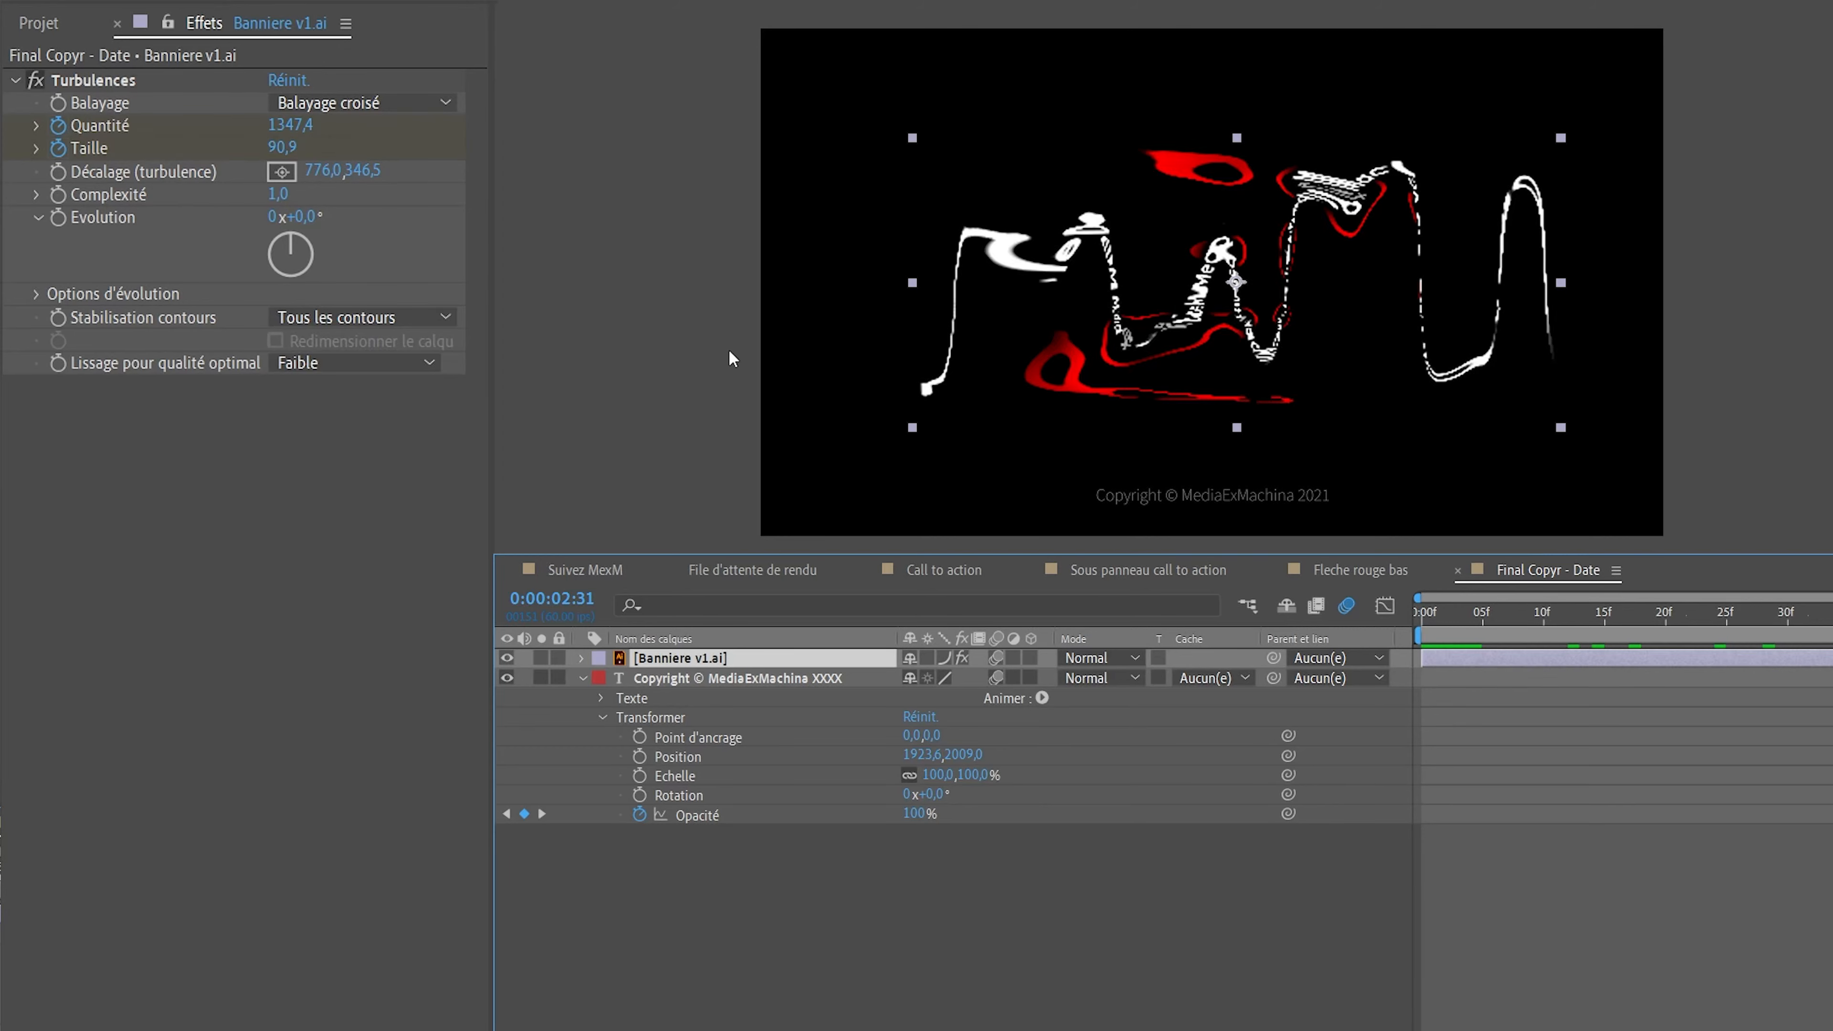
{"action": "key", "text": "space"}
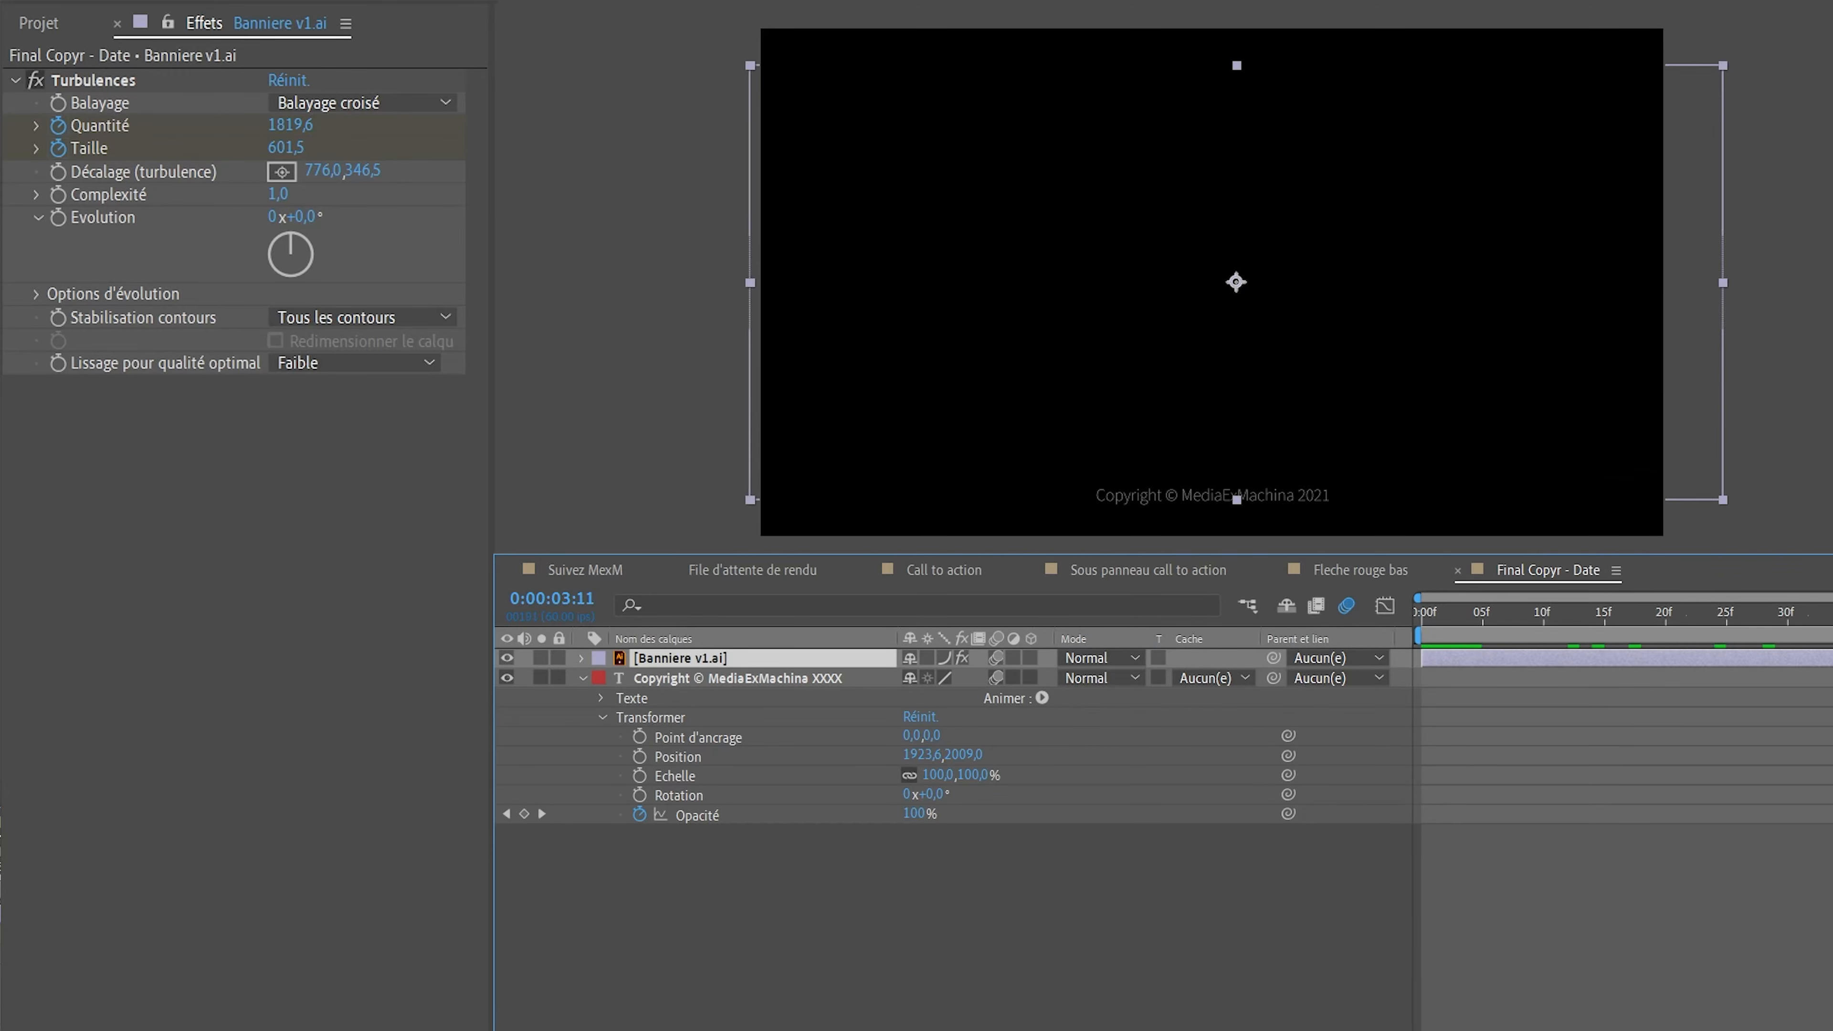
{"action": "left_click", "coordinate": [757, 680]}
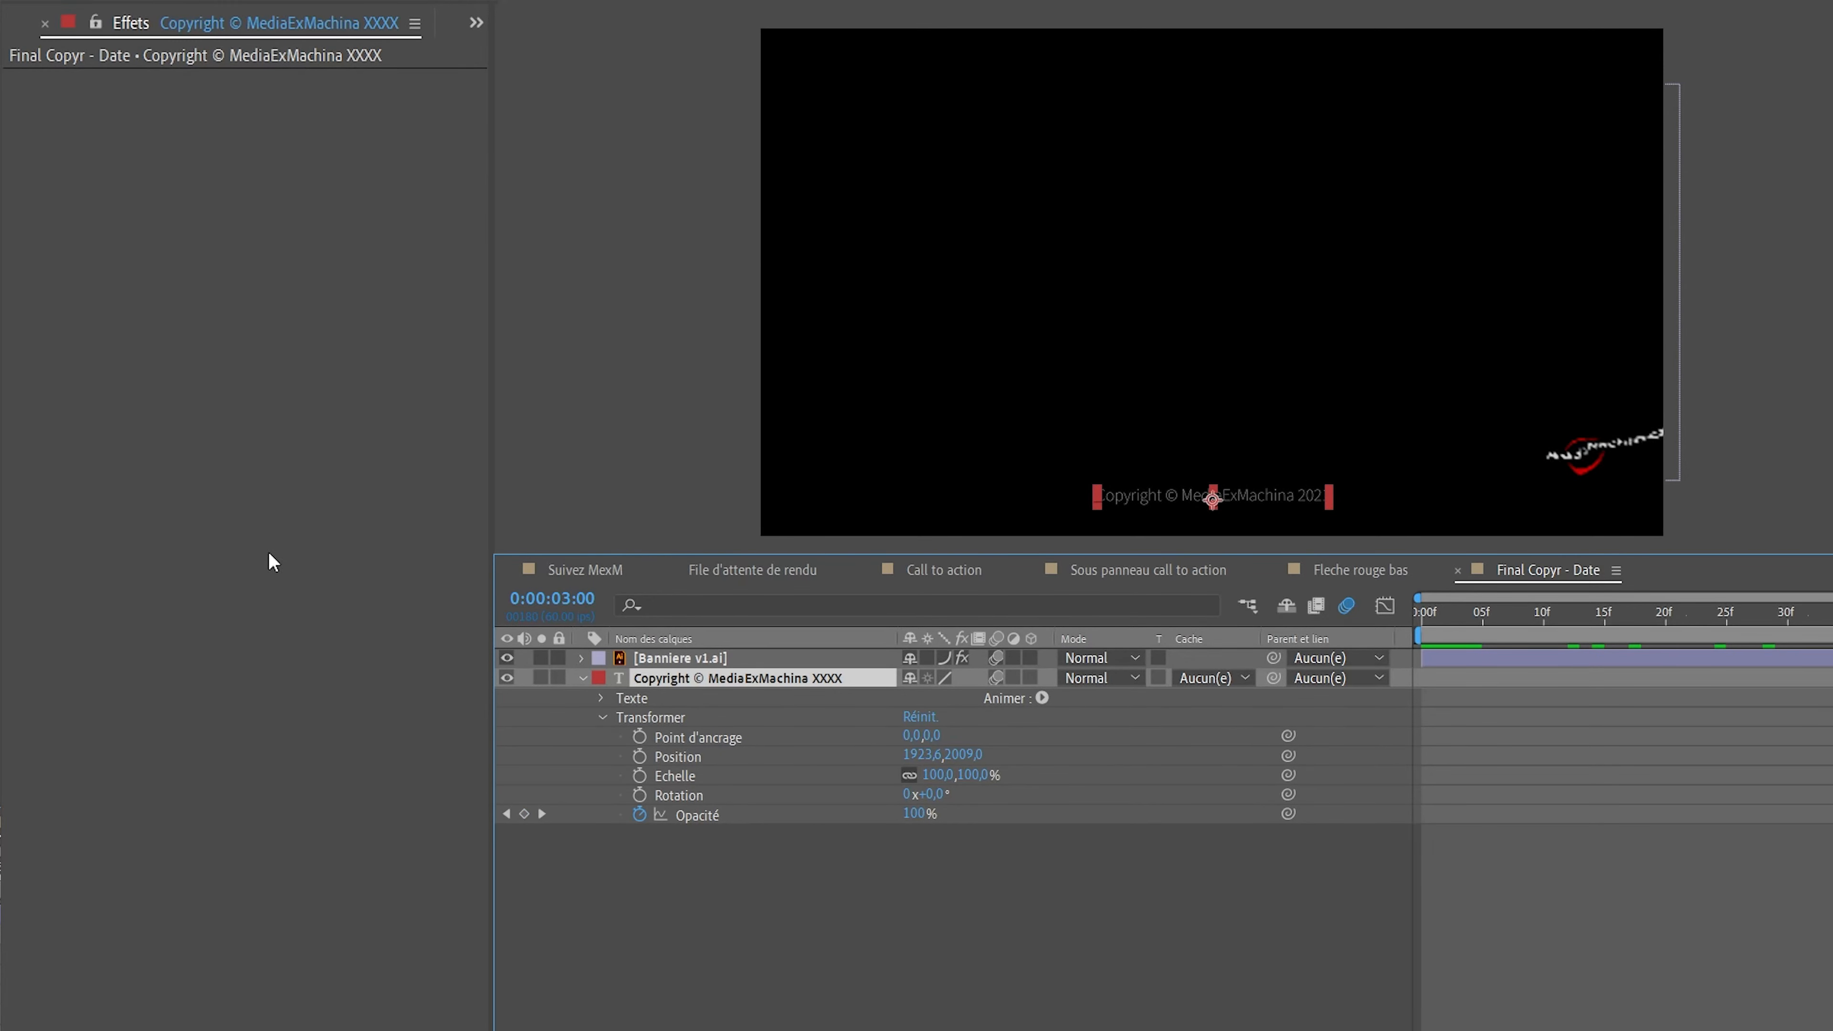
- Return to the project and open the Grand titre and Label date MexM compositions
{"action": "left_click", "coordinate": [30, 31]}
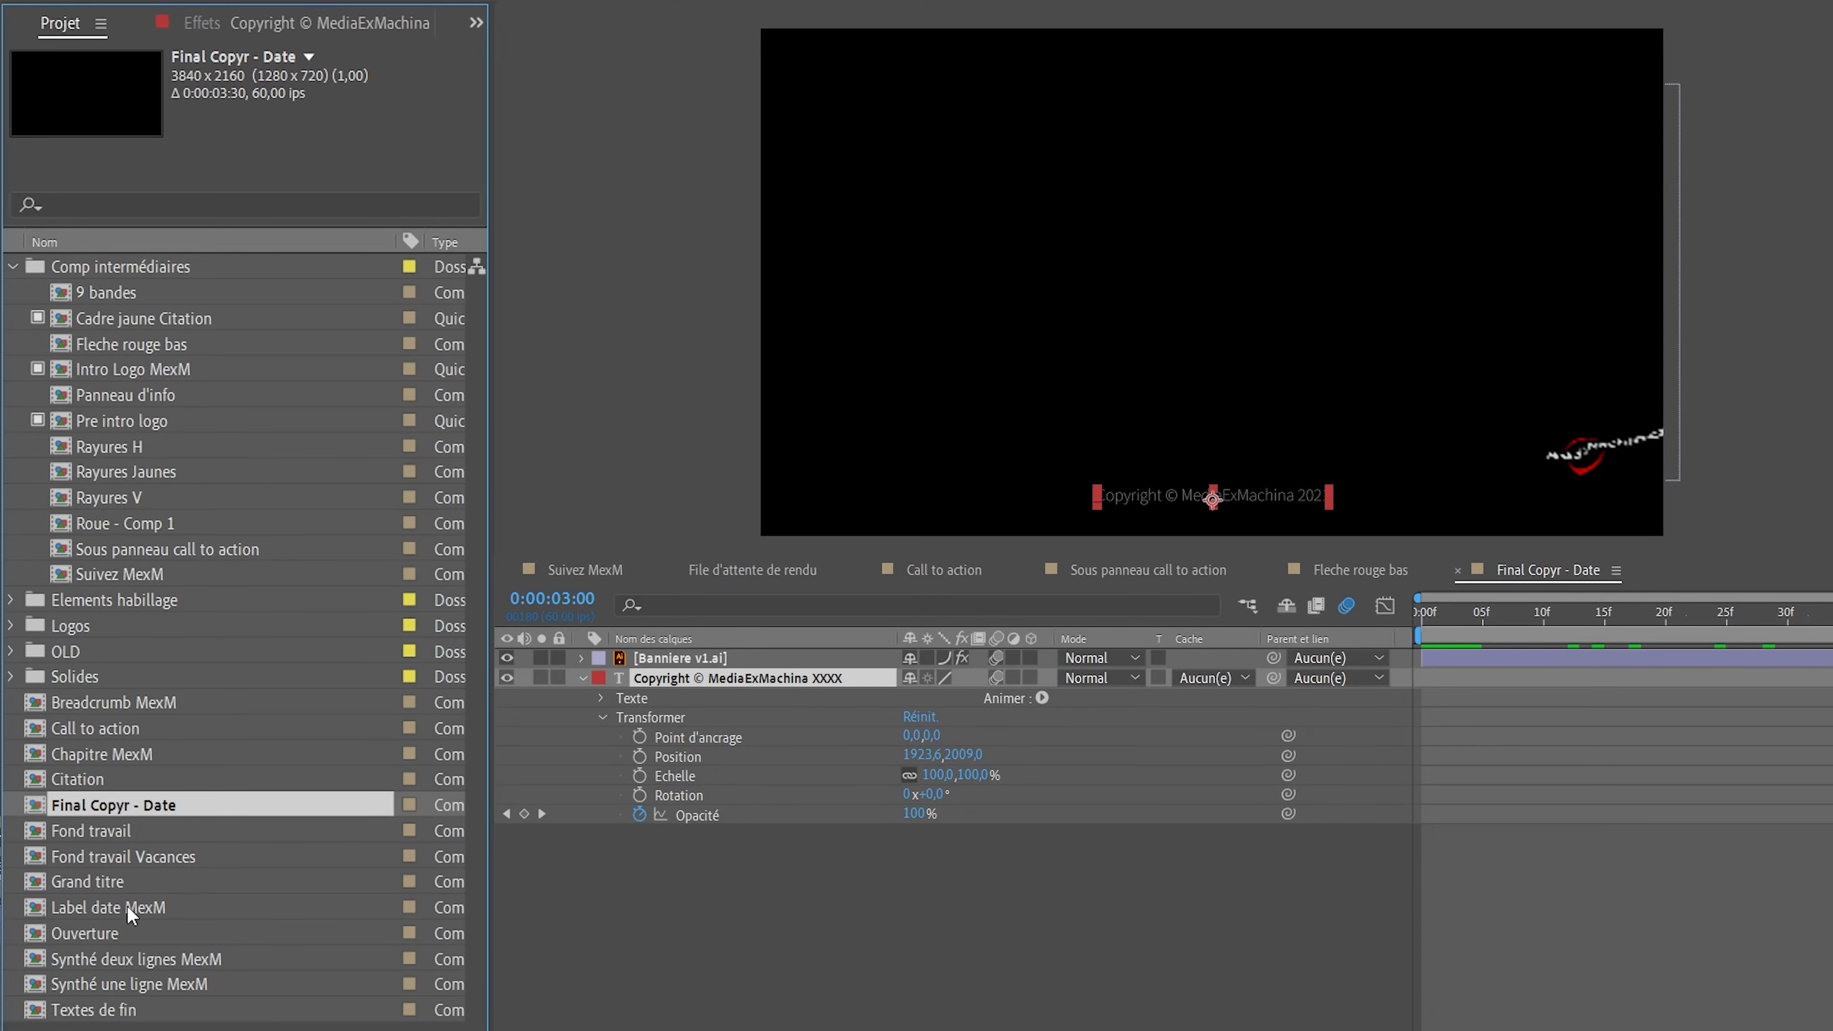
{"action": "double_click", "coordinate": [134, 882]}
{"action": "double_click", "coordinate": [181, 908]}
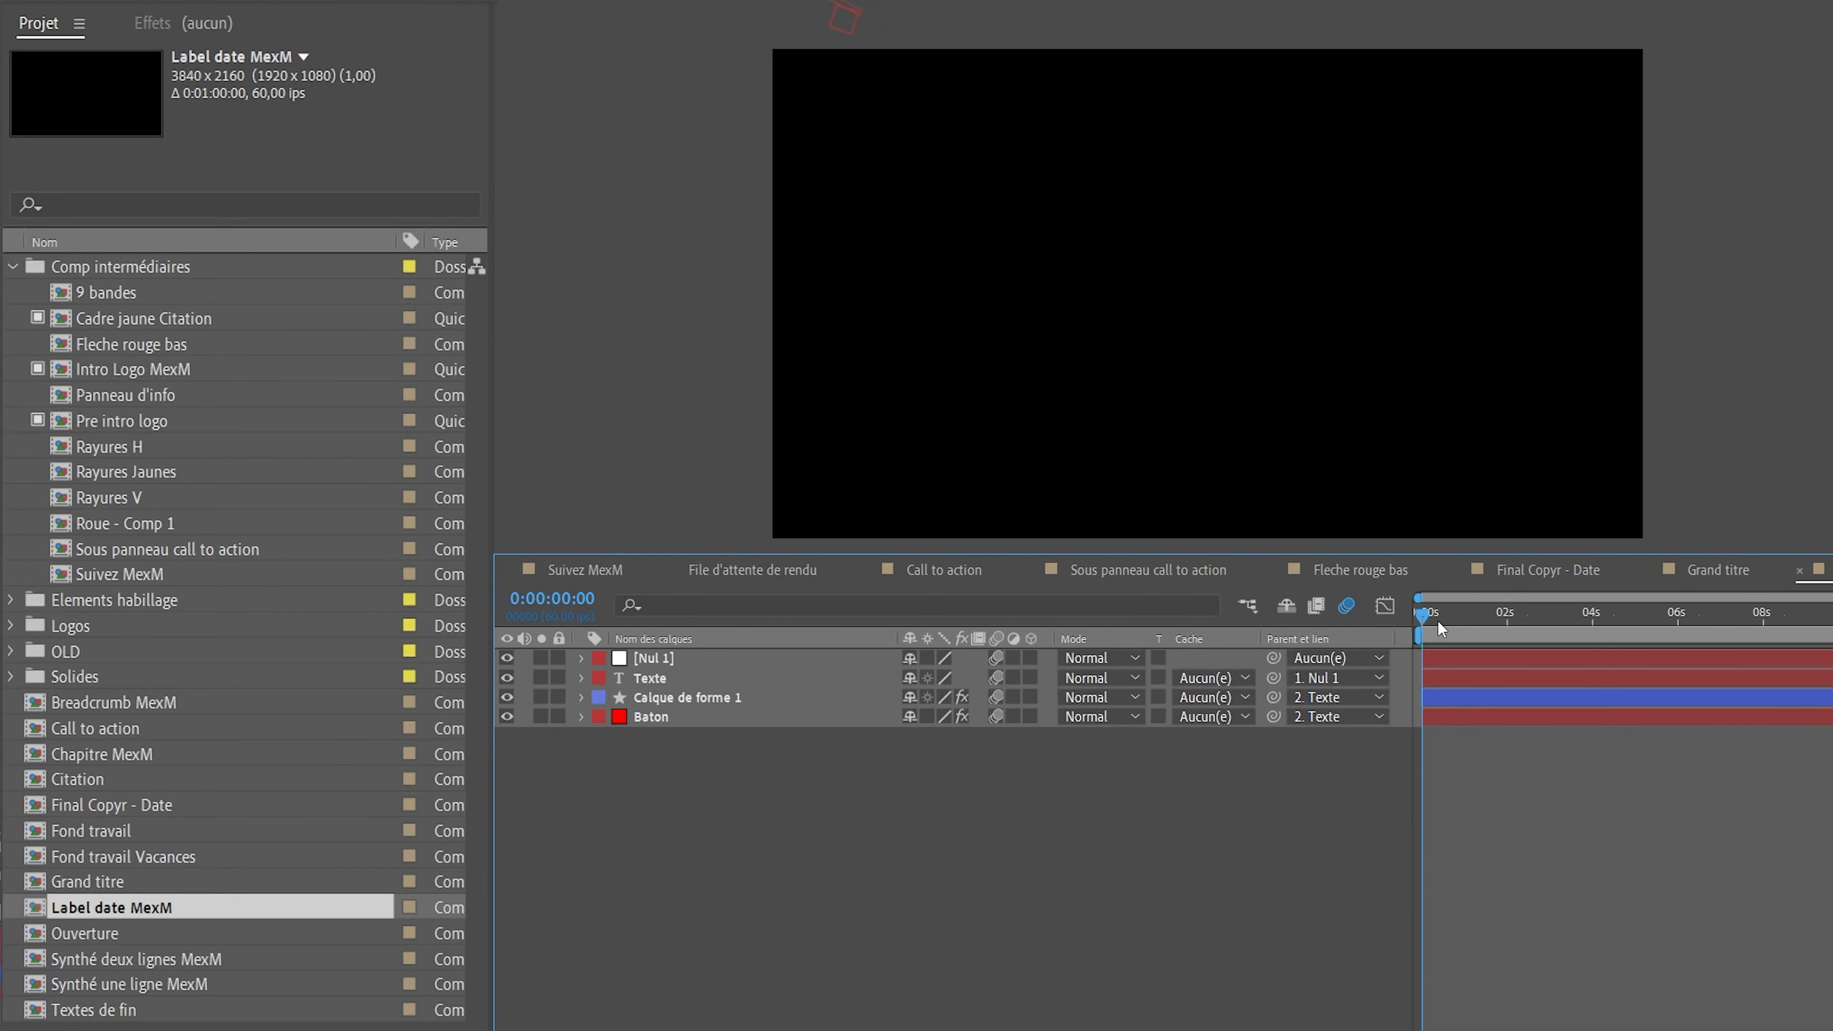
- Preview the Label date MexM composition and inspect its Texte, Calque de forme 1 and Nul 1 layers, checking Nul 1 for effects
{"action": "mouse_move", "coordinate": [1438, 620]}
{"action": "left_mouse_down"}
{"action": "mouse_move", "coordinate": [1473, 616]}
{"action": "mouse_move", "coordinate": [1425, 621]}
{"action": "left_mouse_up"}
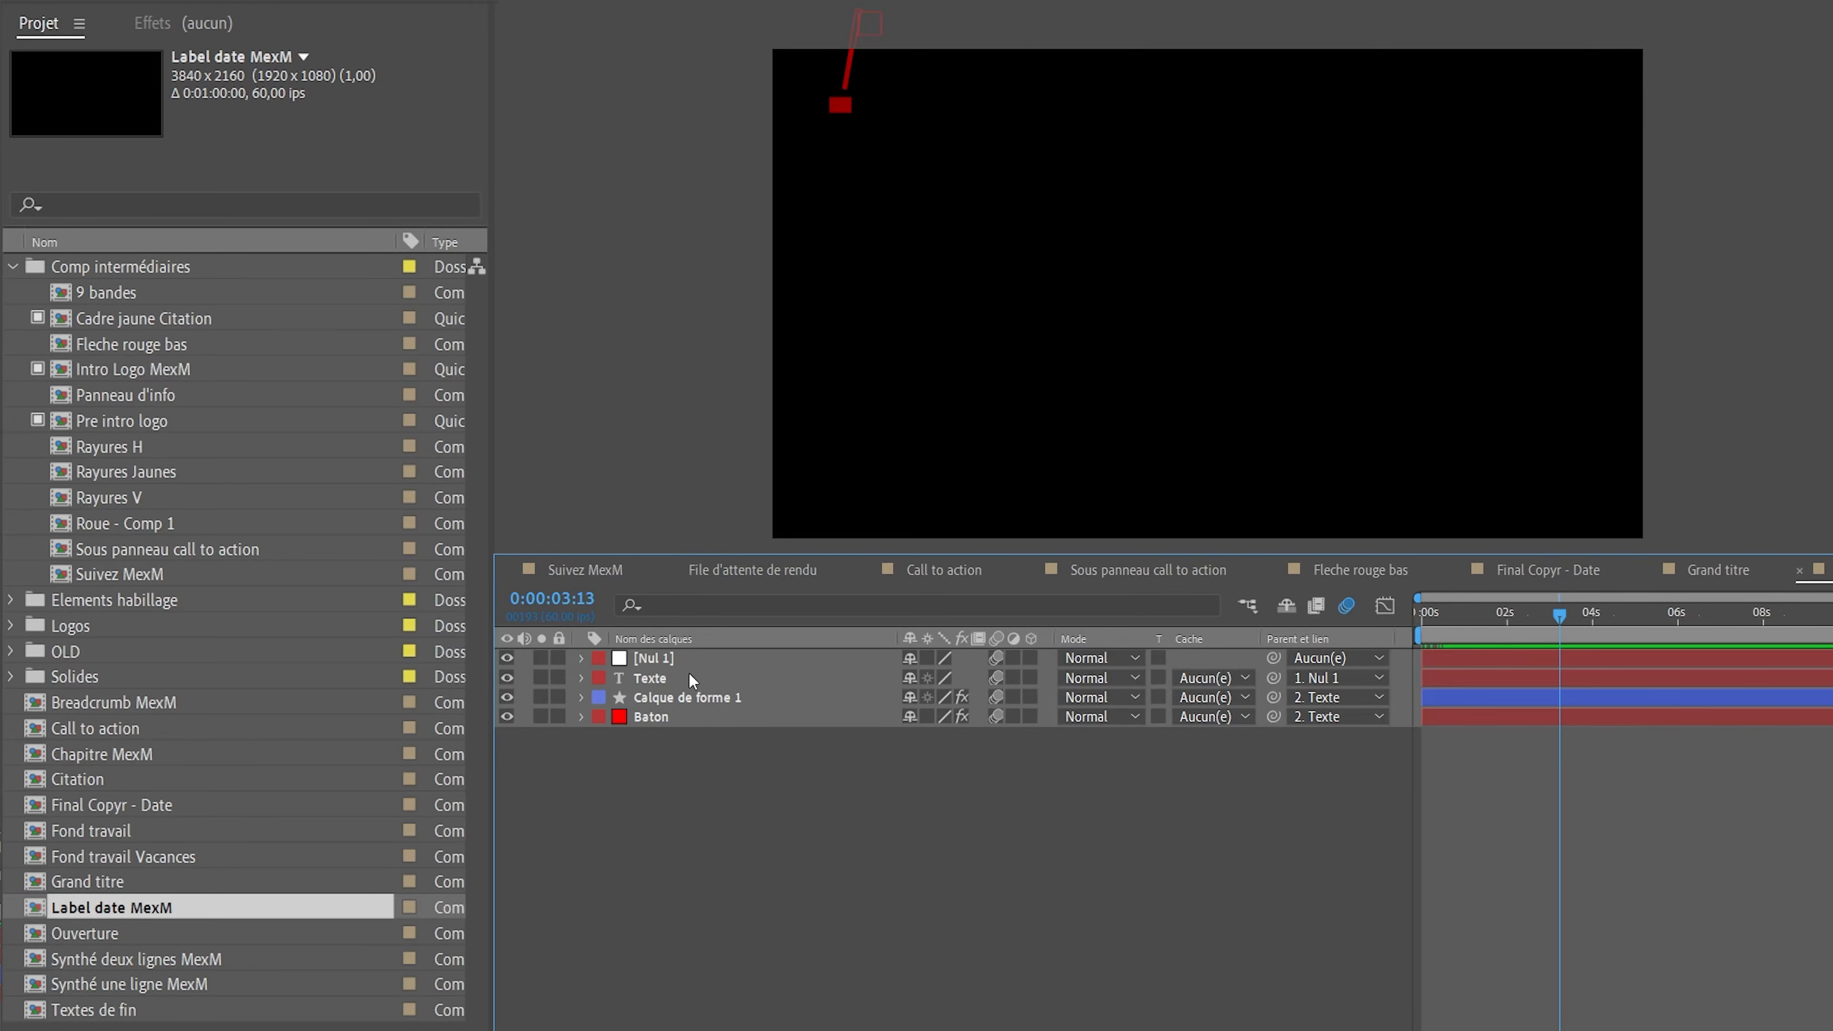
{"action": "left_click", "coordinate": [654, 682]}
{"action": "left_click", "coordinate": [666, 702]}
{"action": "left_click", "coordinate": [663, 678]}
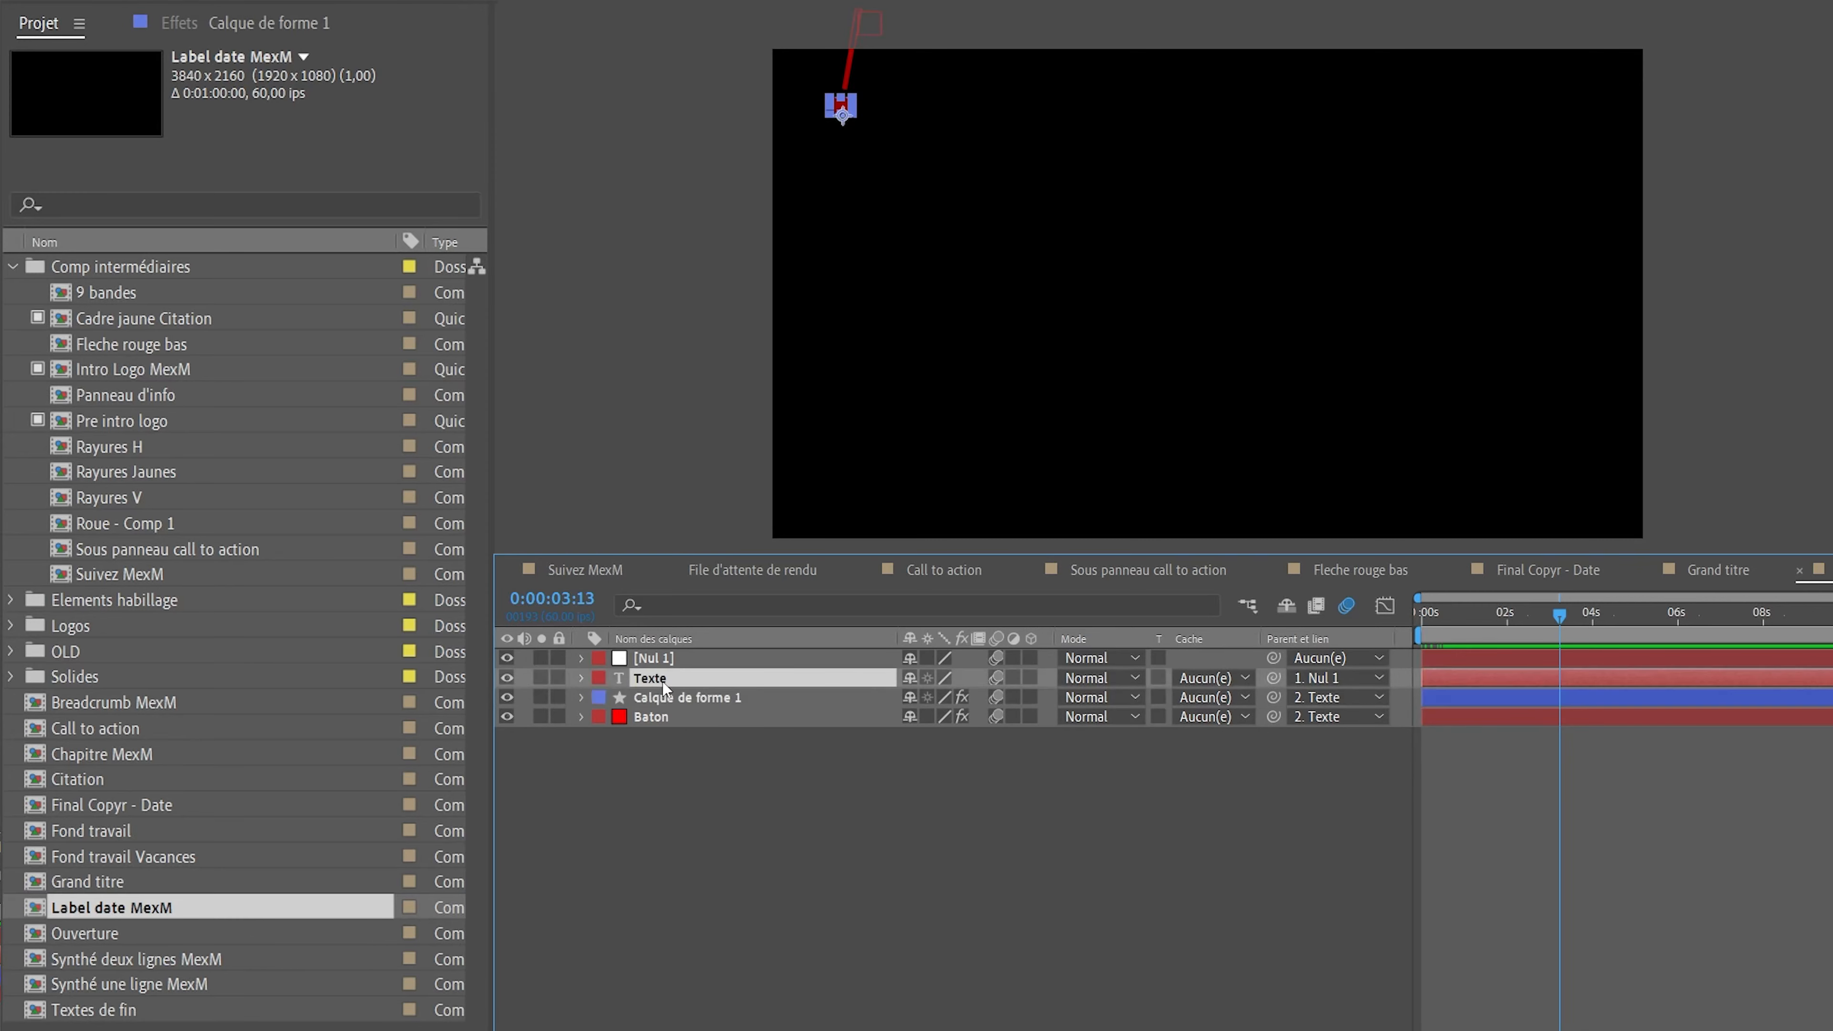
{"action": "left_click", "coordinate": [583, 658]}
{"action": "key", "text": "F3"}
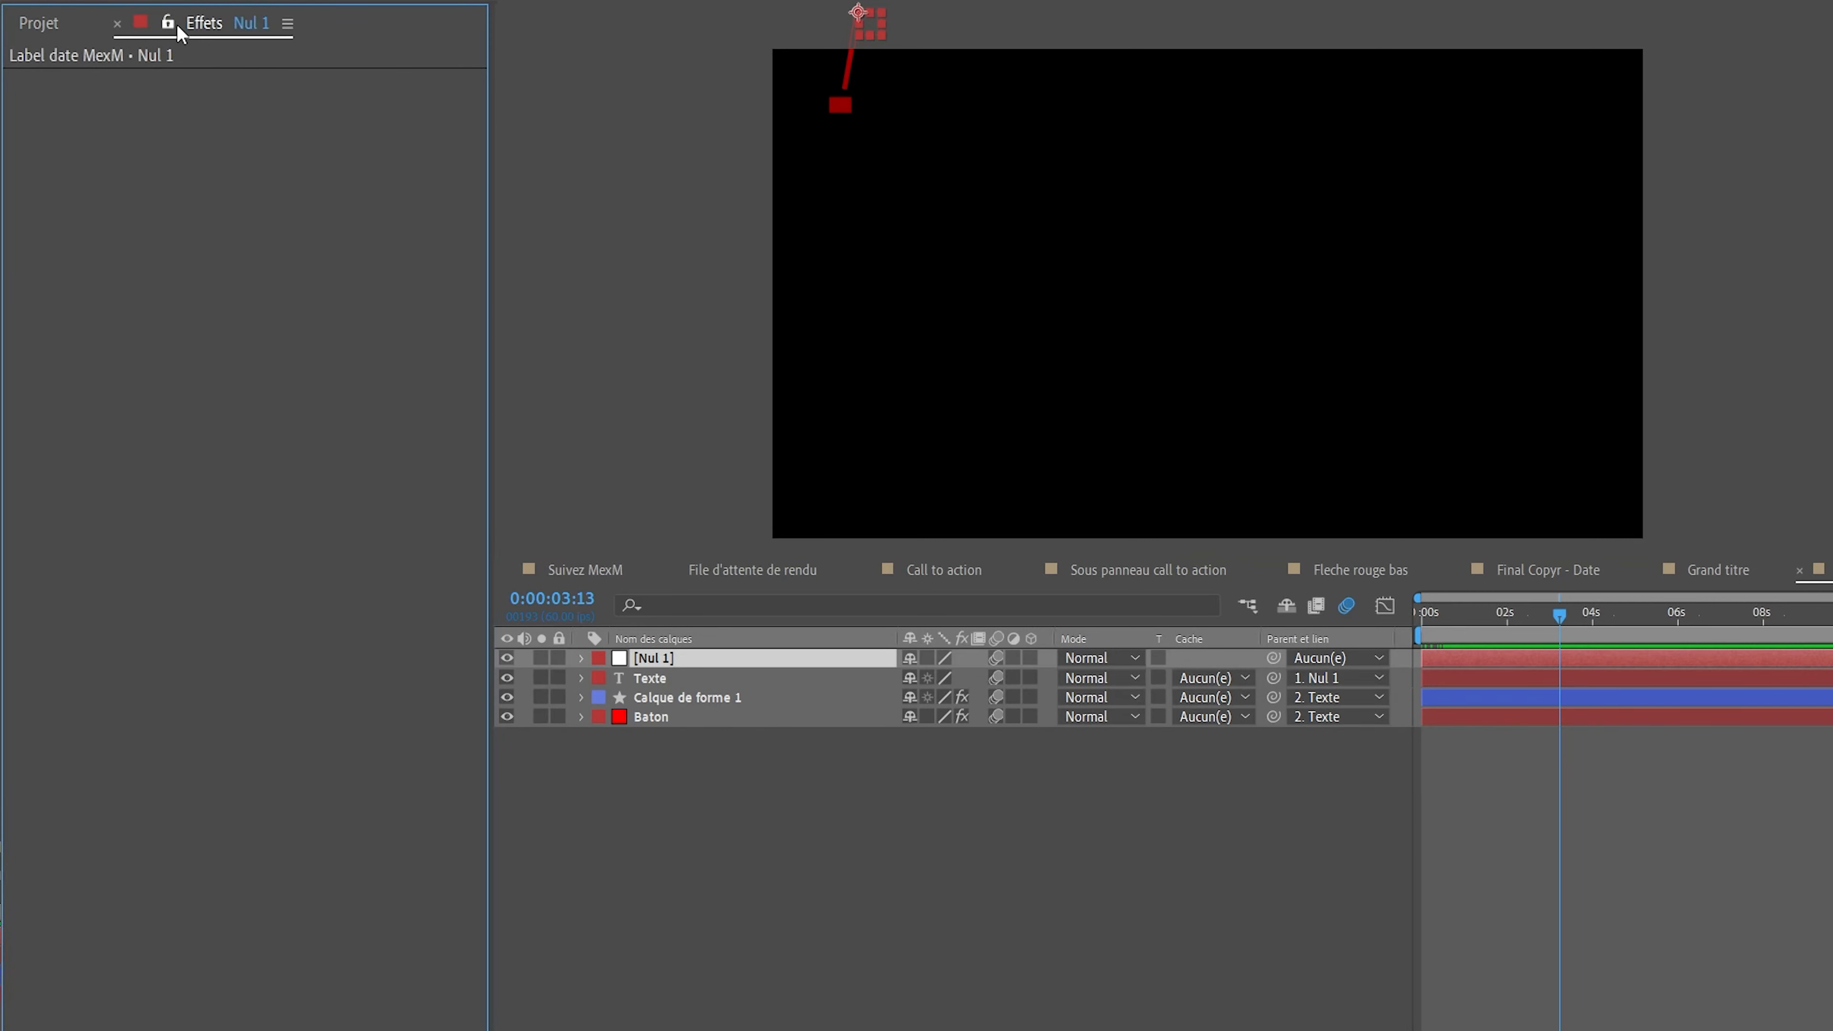
{"action": "left_click", "coordinate": [582, 658]}
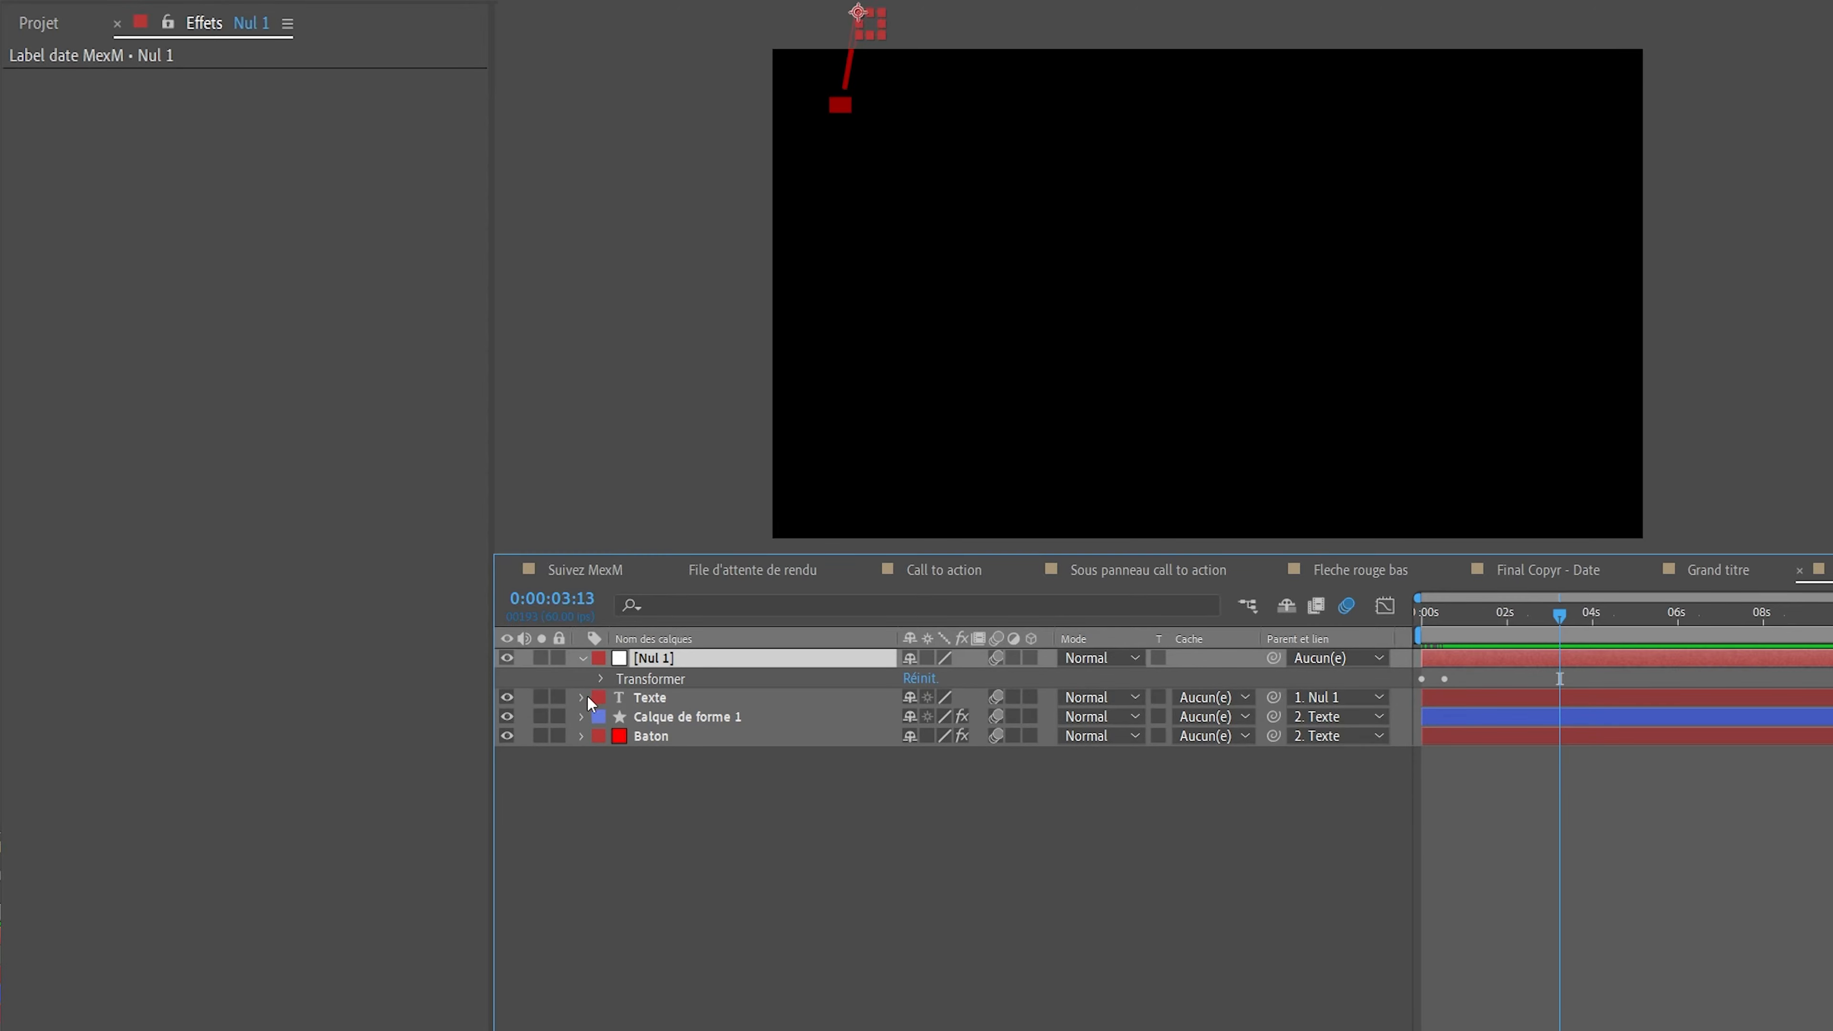
- Add the expression "sdsdsdsd" to the Texte source property of the Texte layer
{"action": "left_click", "coordinate": [582, 698]}
{"action": "left_click", "coordinate": [632, 718]}
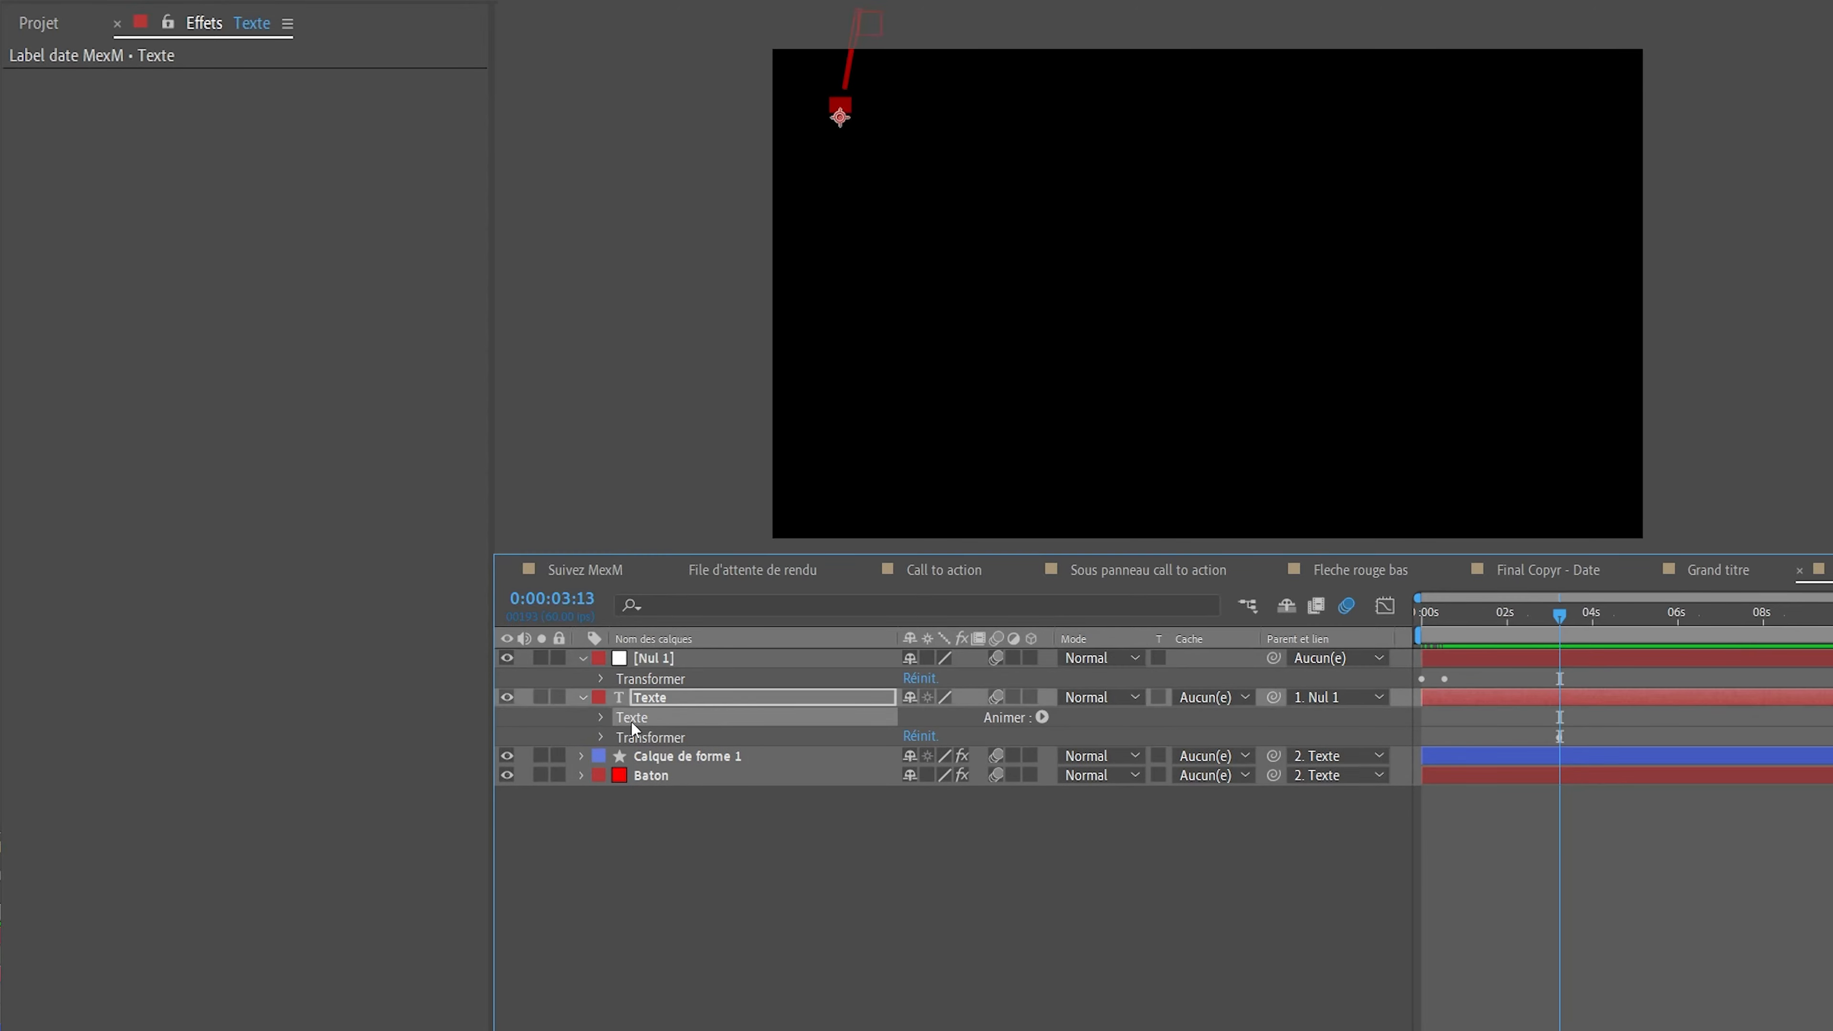
{"action": "left_click", "coordinate": [601, 717]}
{"action": "left_click", "coordinate": [659, 741]}
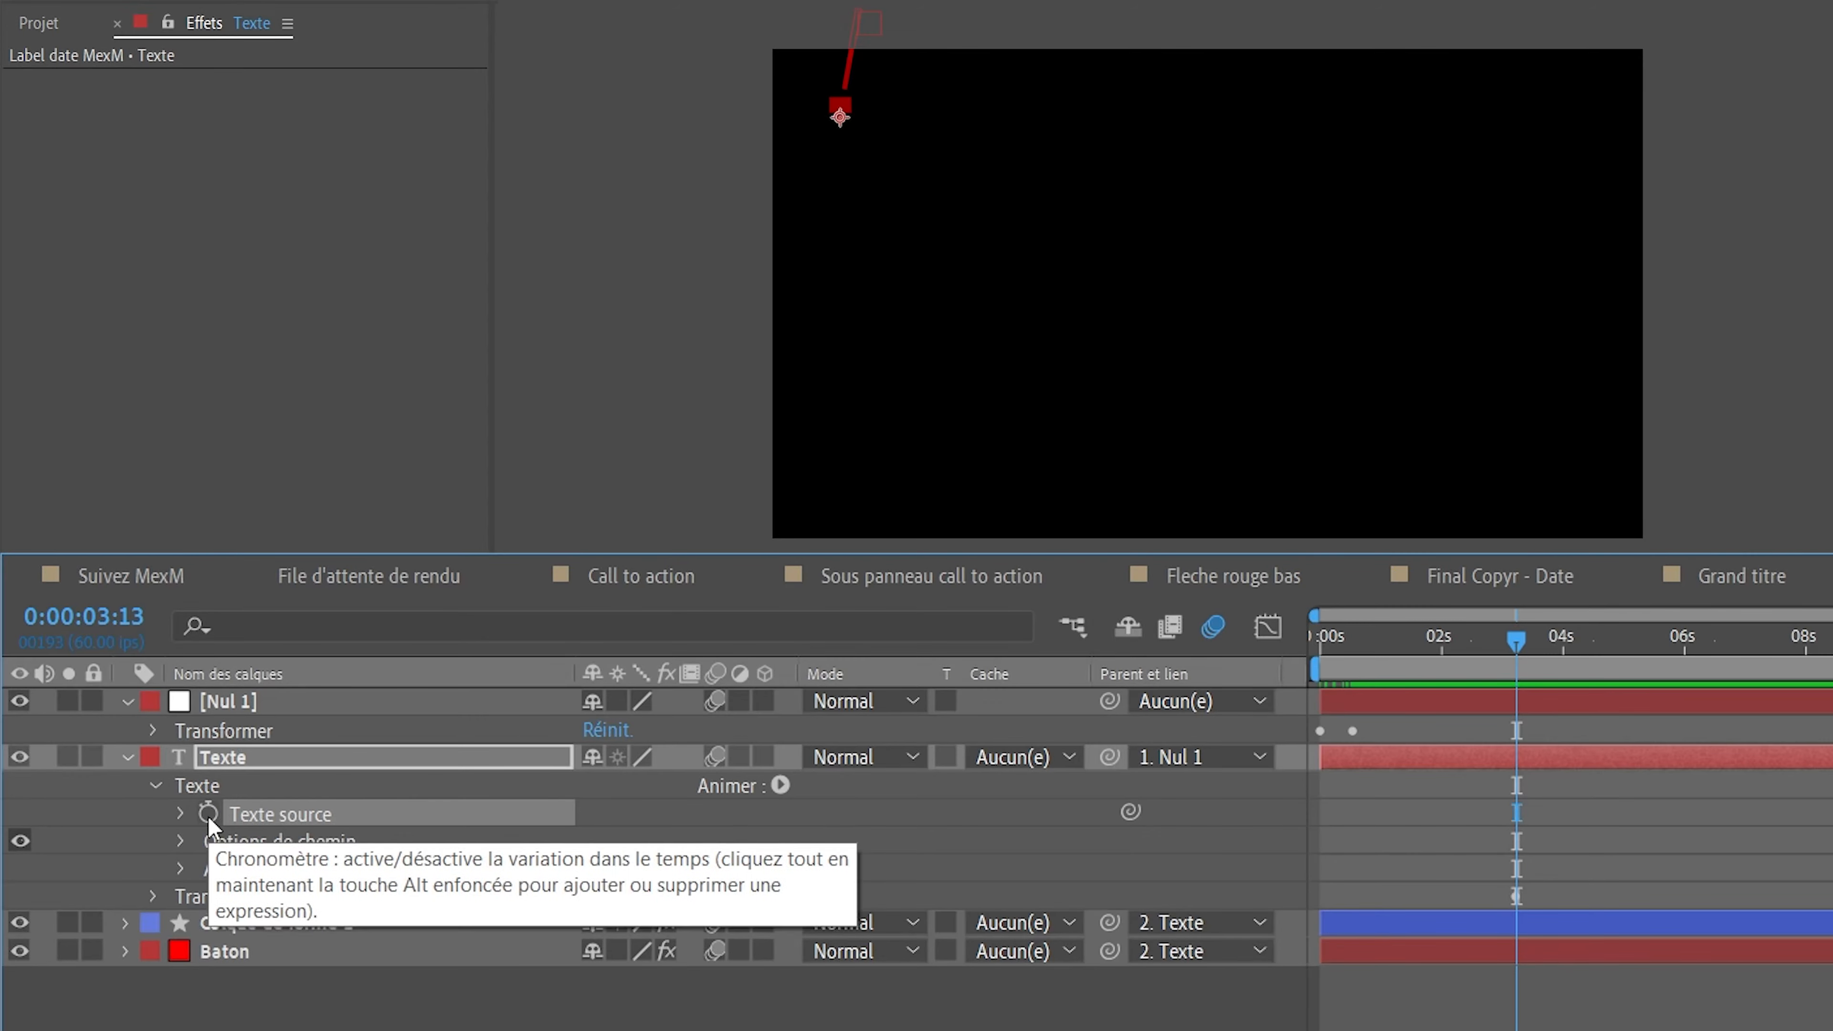
{"action": "left_click", "coordinate": [208, 817], "text": "alt"}
{"action": "type", "text": "\"sdsdsdsd"}
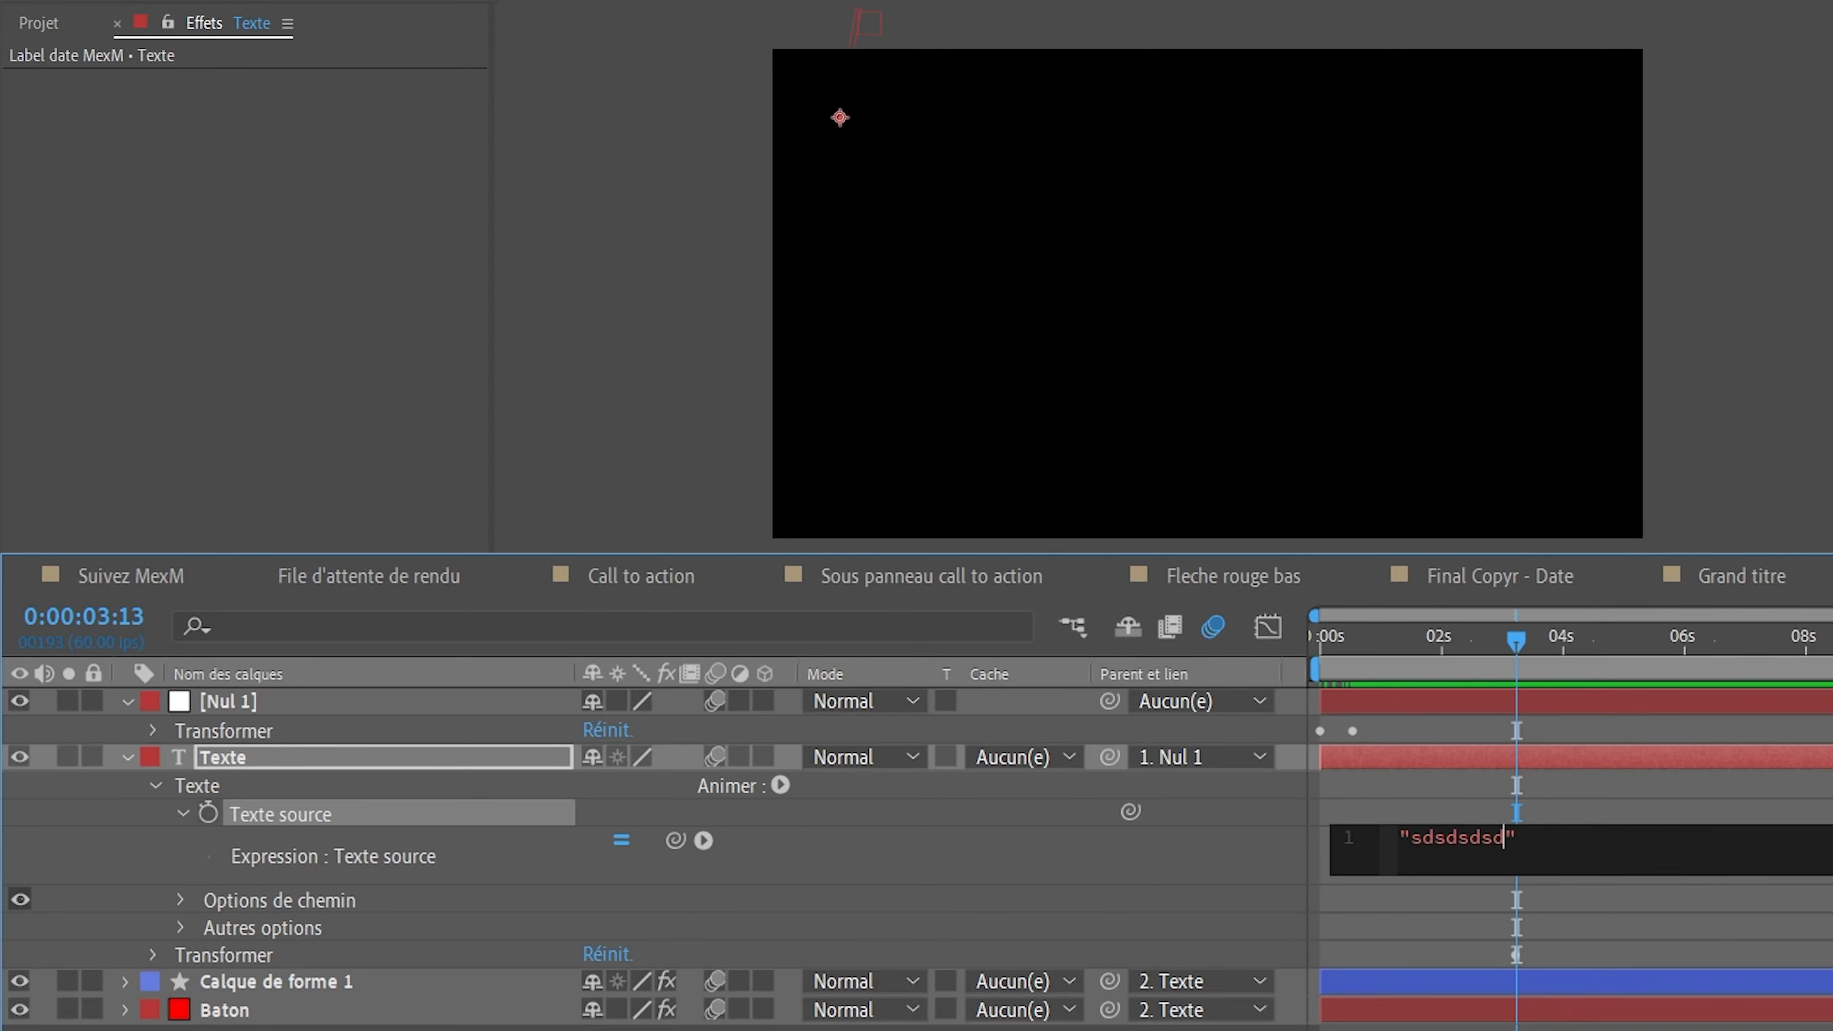
{"action": "key", "text": "KP_Enter"}
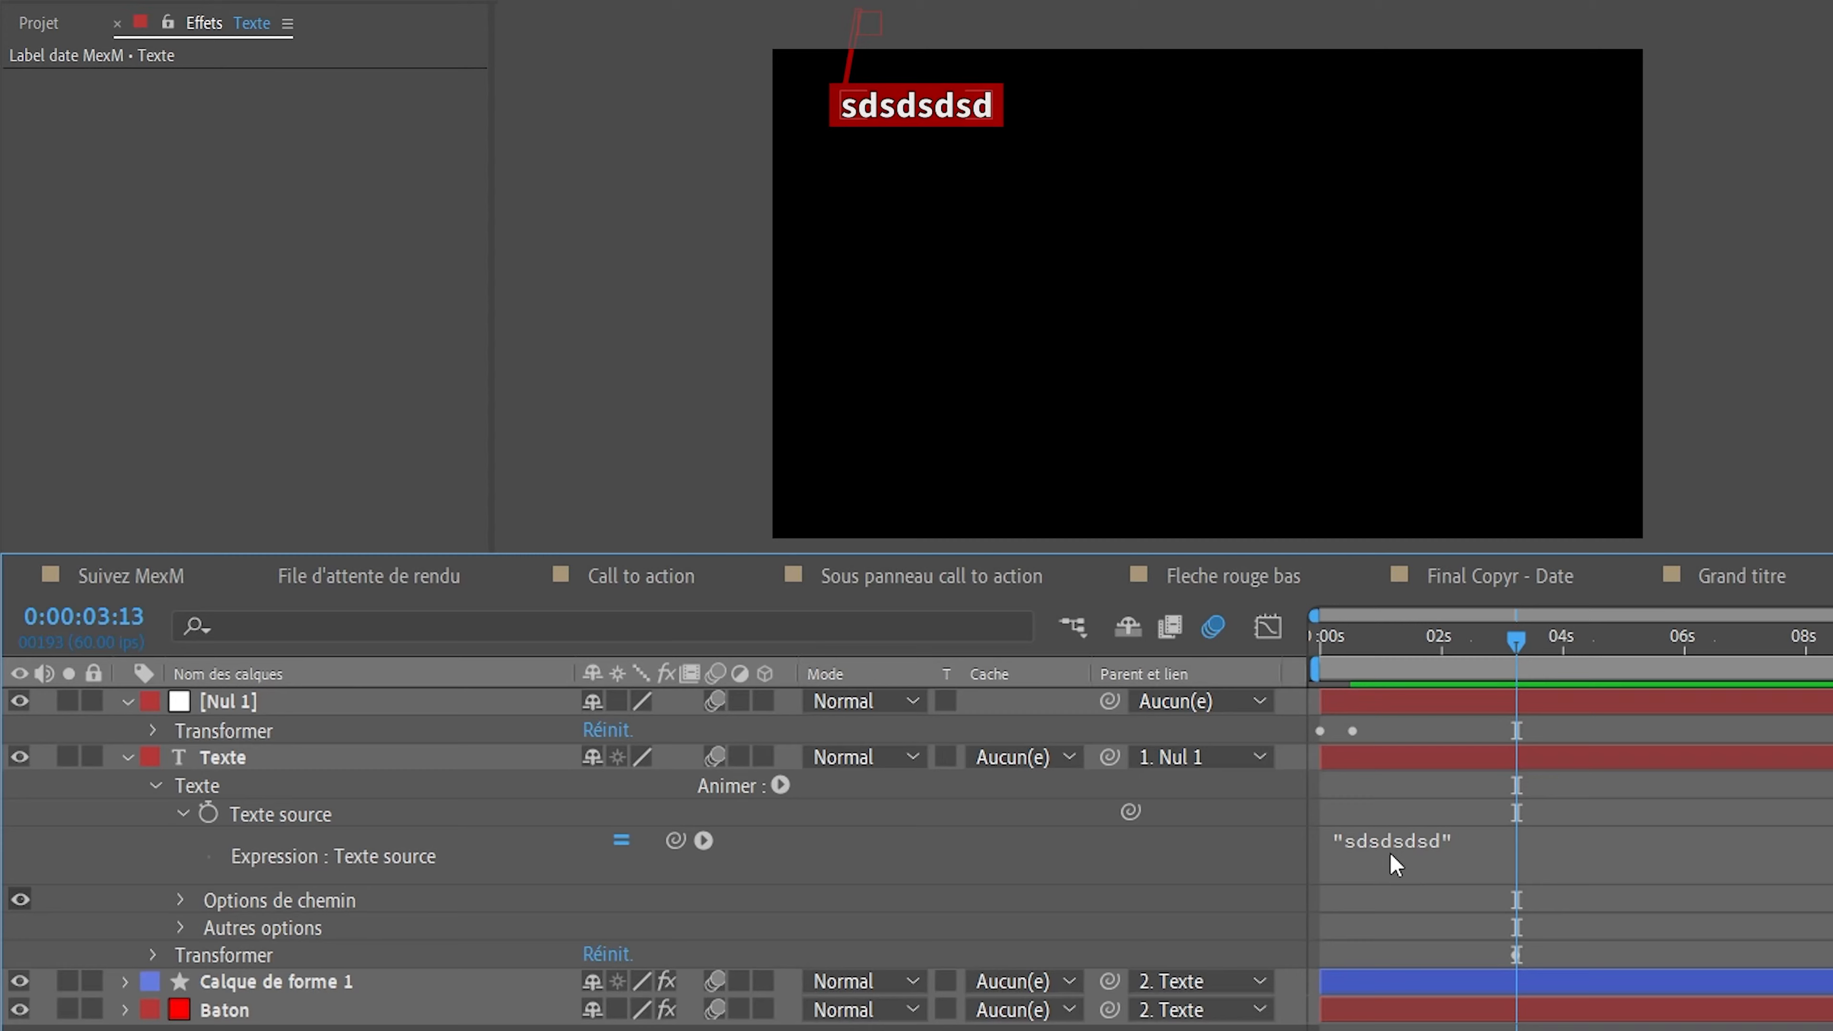
- Inspect the Calque de forme 1 layer's effects, transform properties and Rectangle 1 contents, then collapse it and expand the Baton layer
{"action": "left_click", "coordinate": [206, 758]}
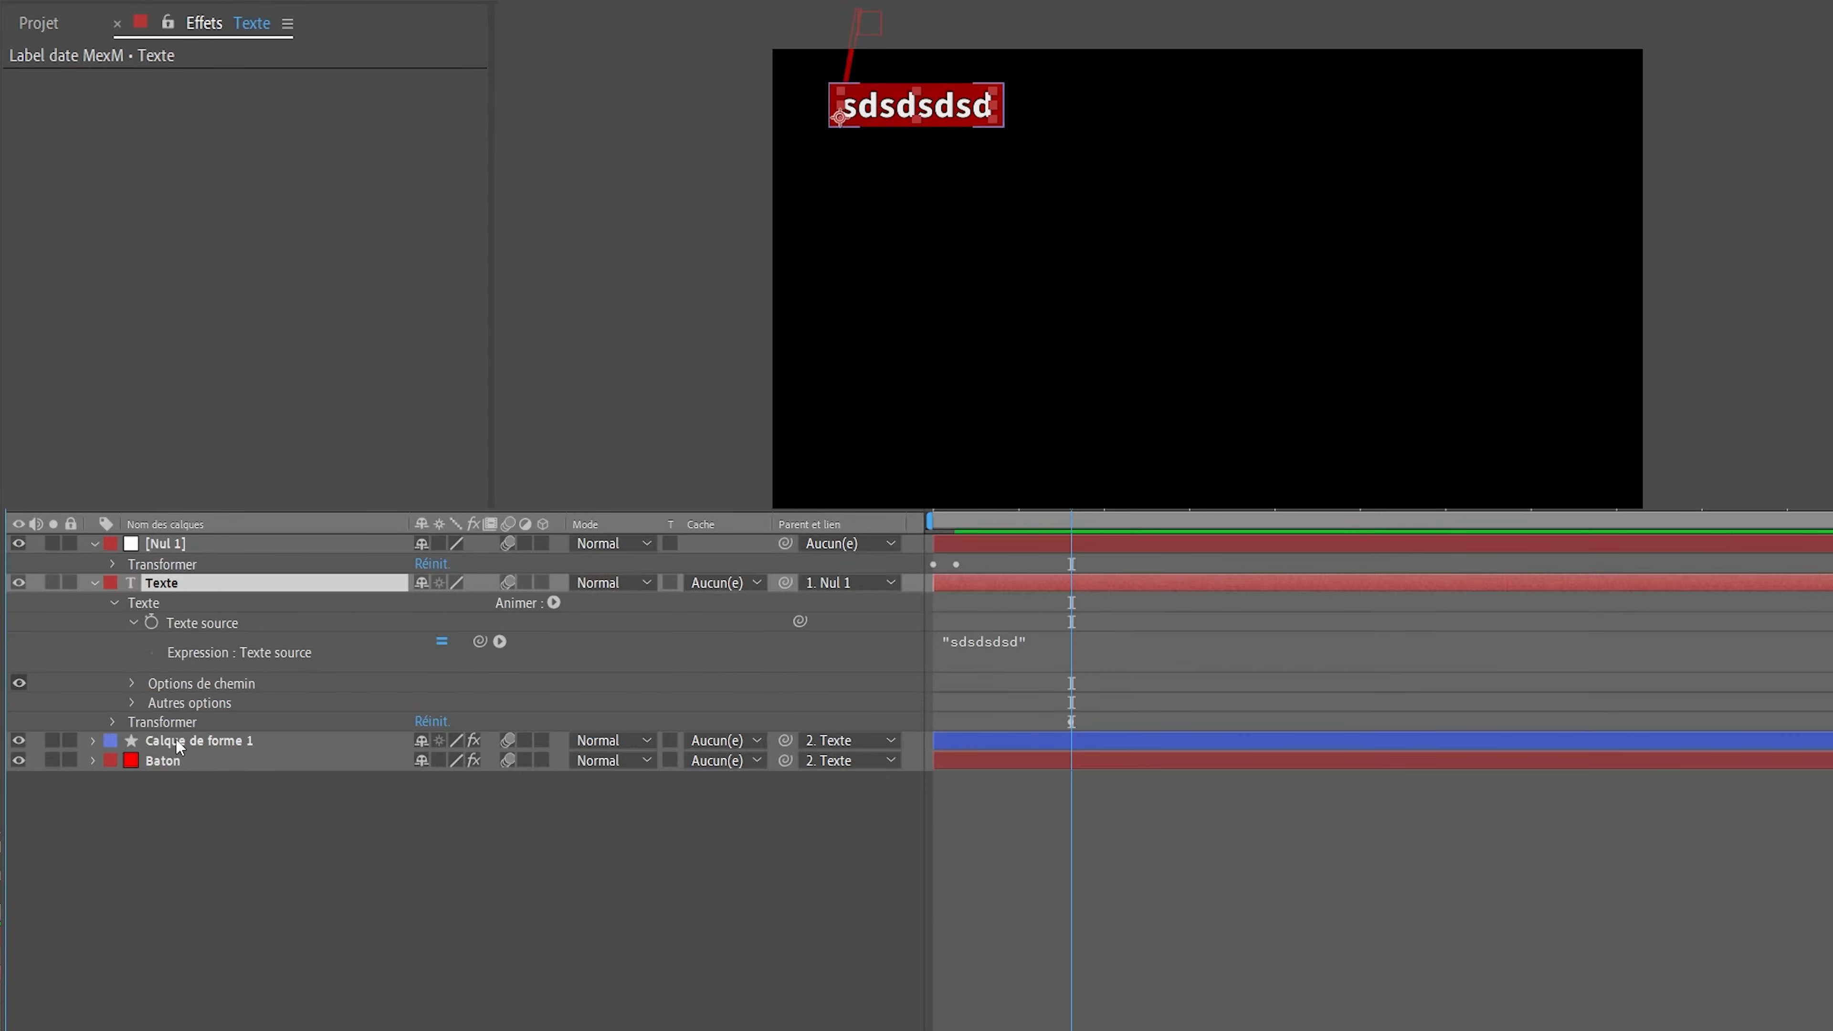
{"action": "left_click", "coordinate": [179, 744]}
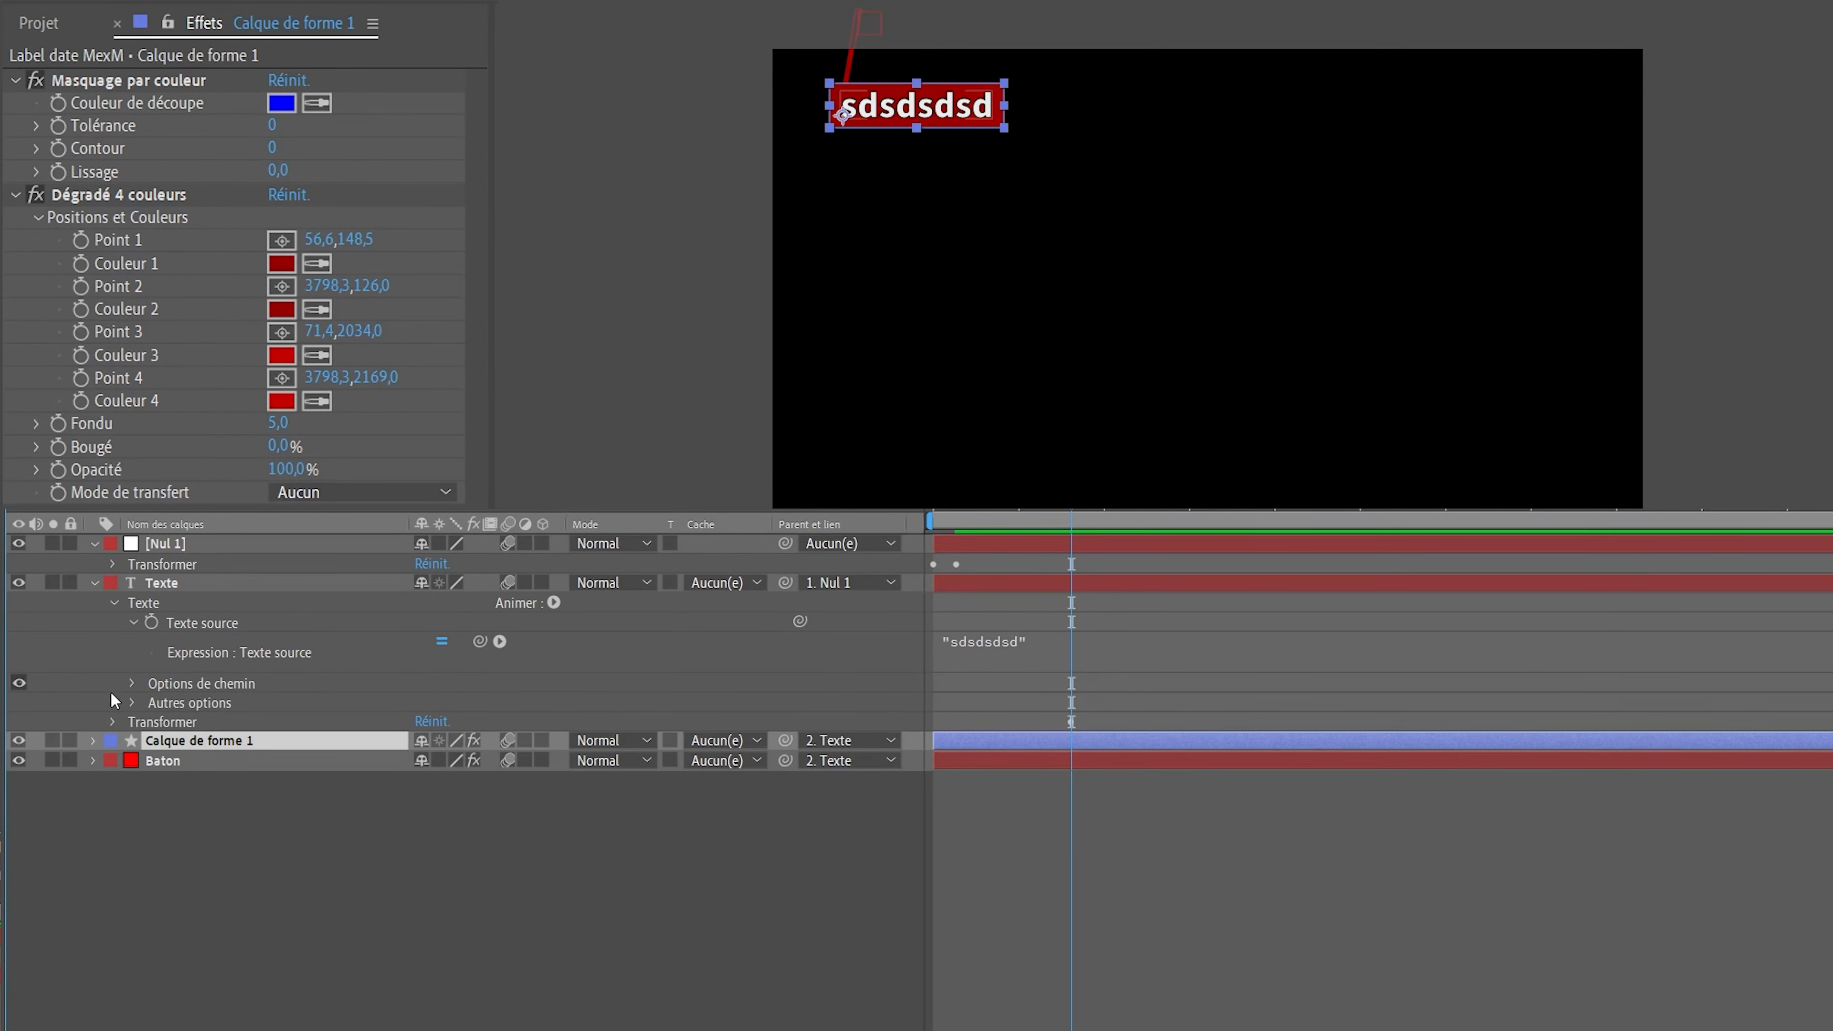
{"action": "left_click", "coordinate": [93, 742]}
{"action": "left_click", "coordinate": [120, 796]}
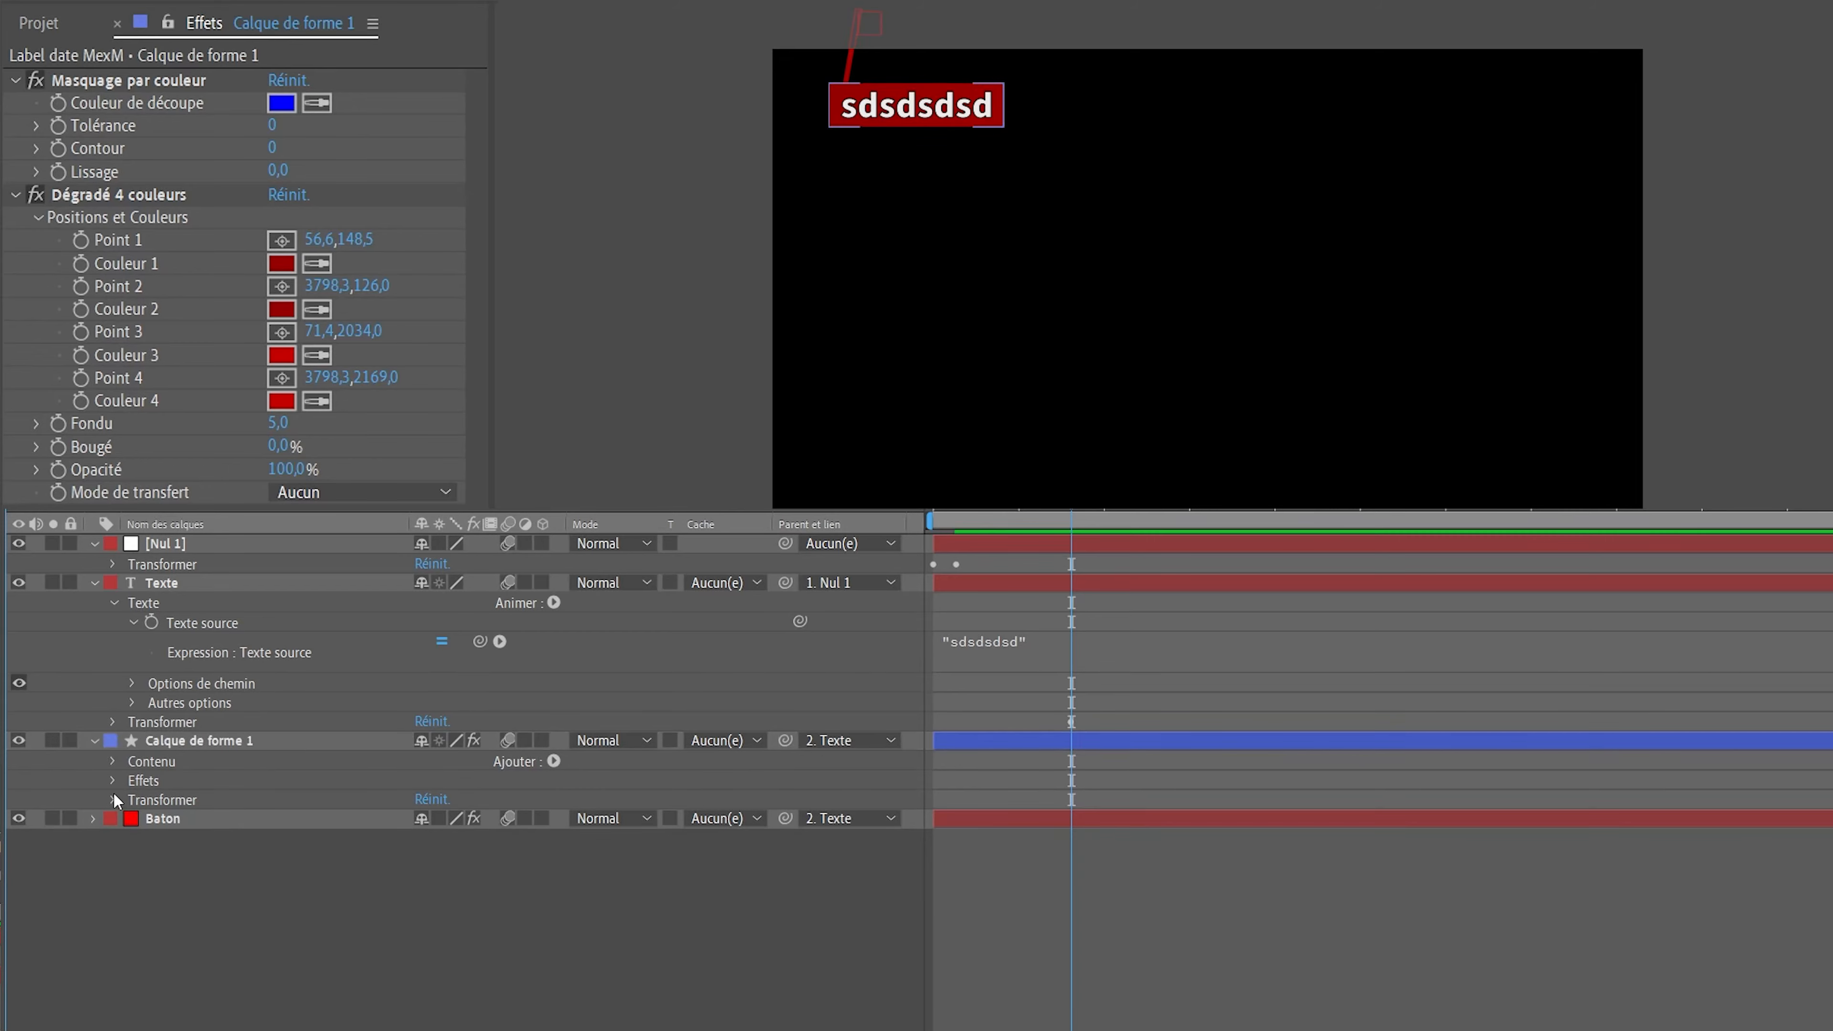
{"action": "left_click", "coordinate": [114, 799]}
{"action": "left_click", "coordinate": [114, 779]}
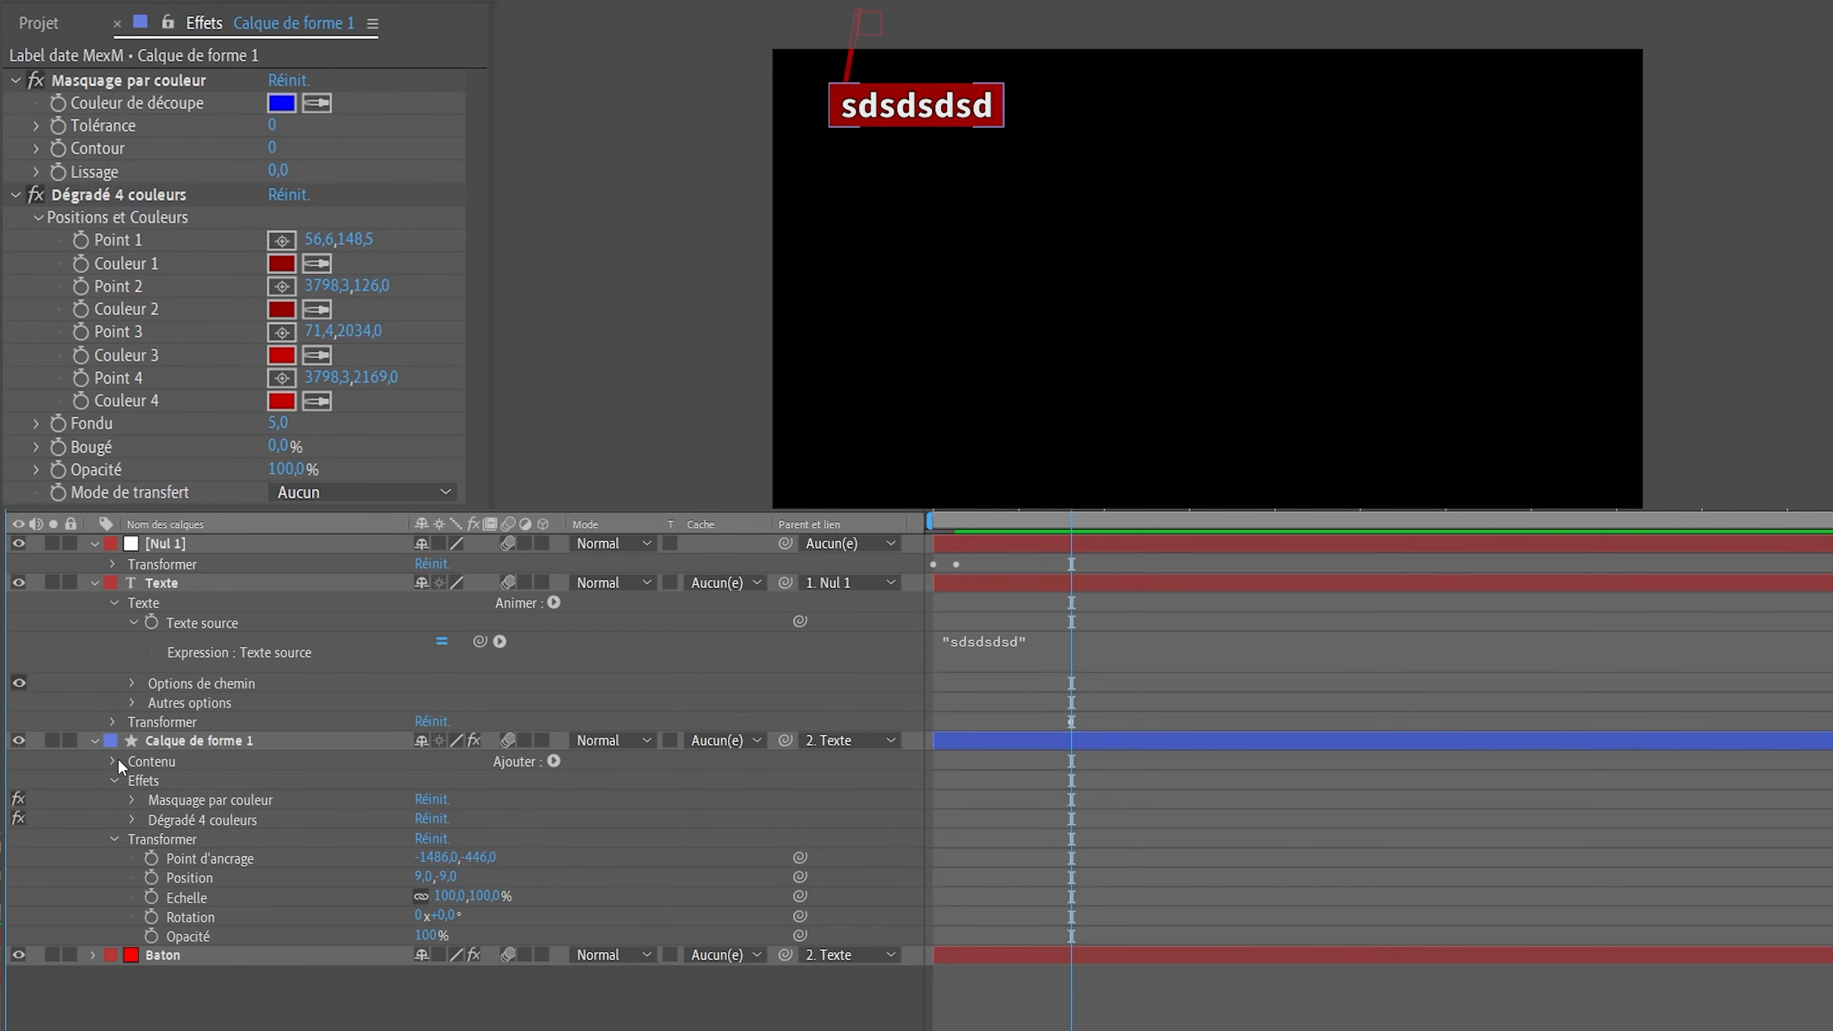
{"action": "left_click", "coordinate": [115, 762]}
{"action": "left_click", "coordinate": [134, 780]}
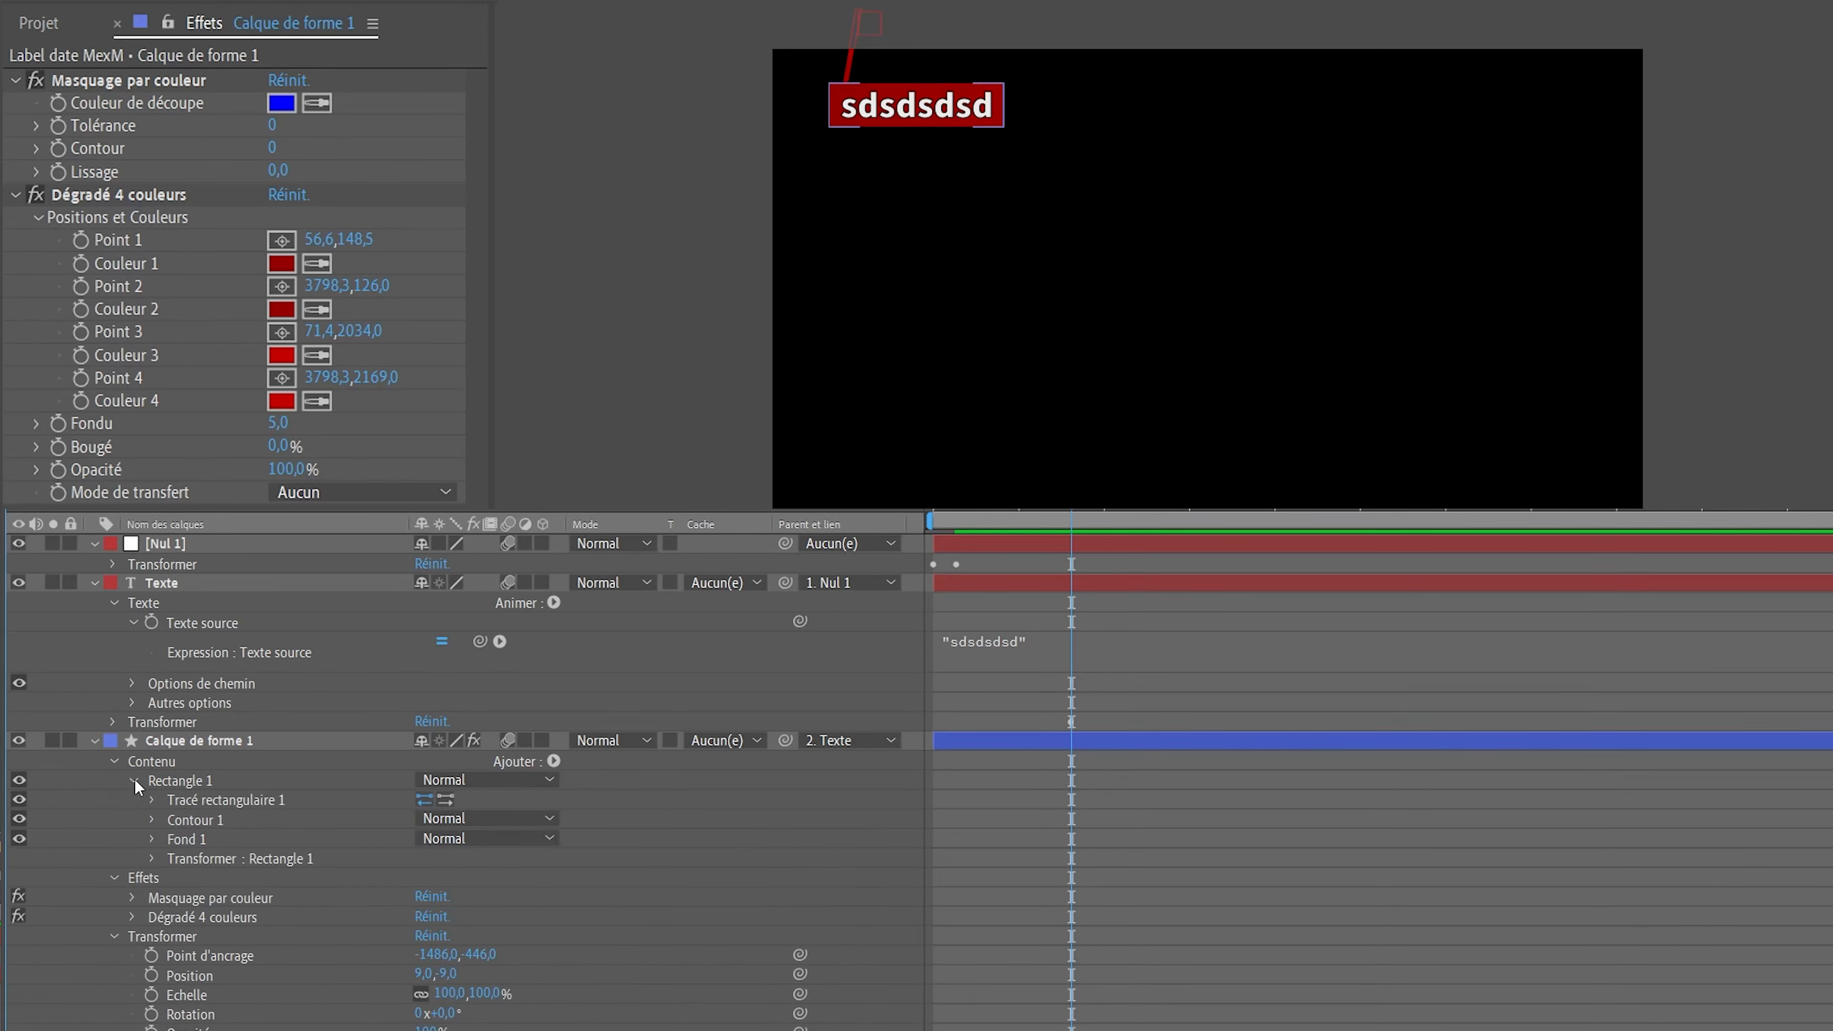
{"action": "left_click", "coordinate": [93, 741]}
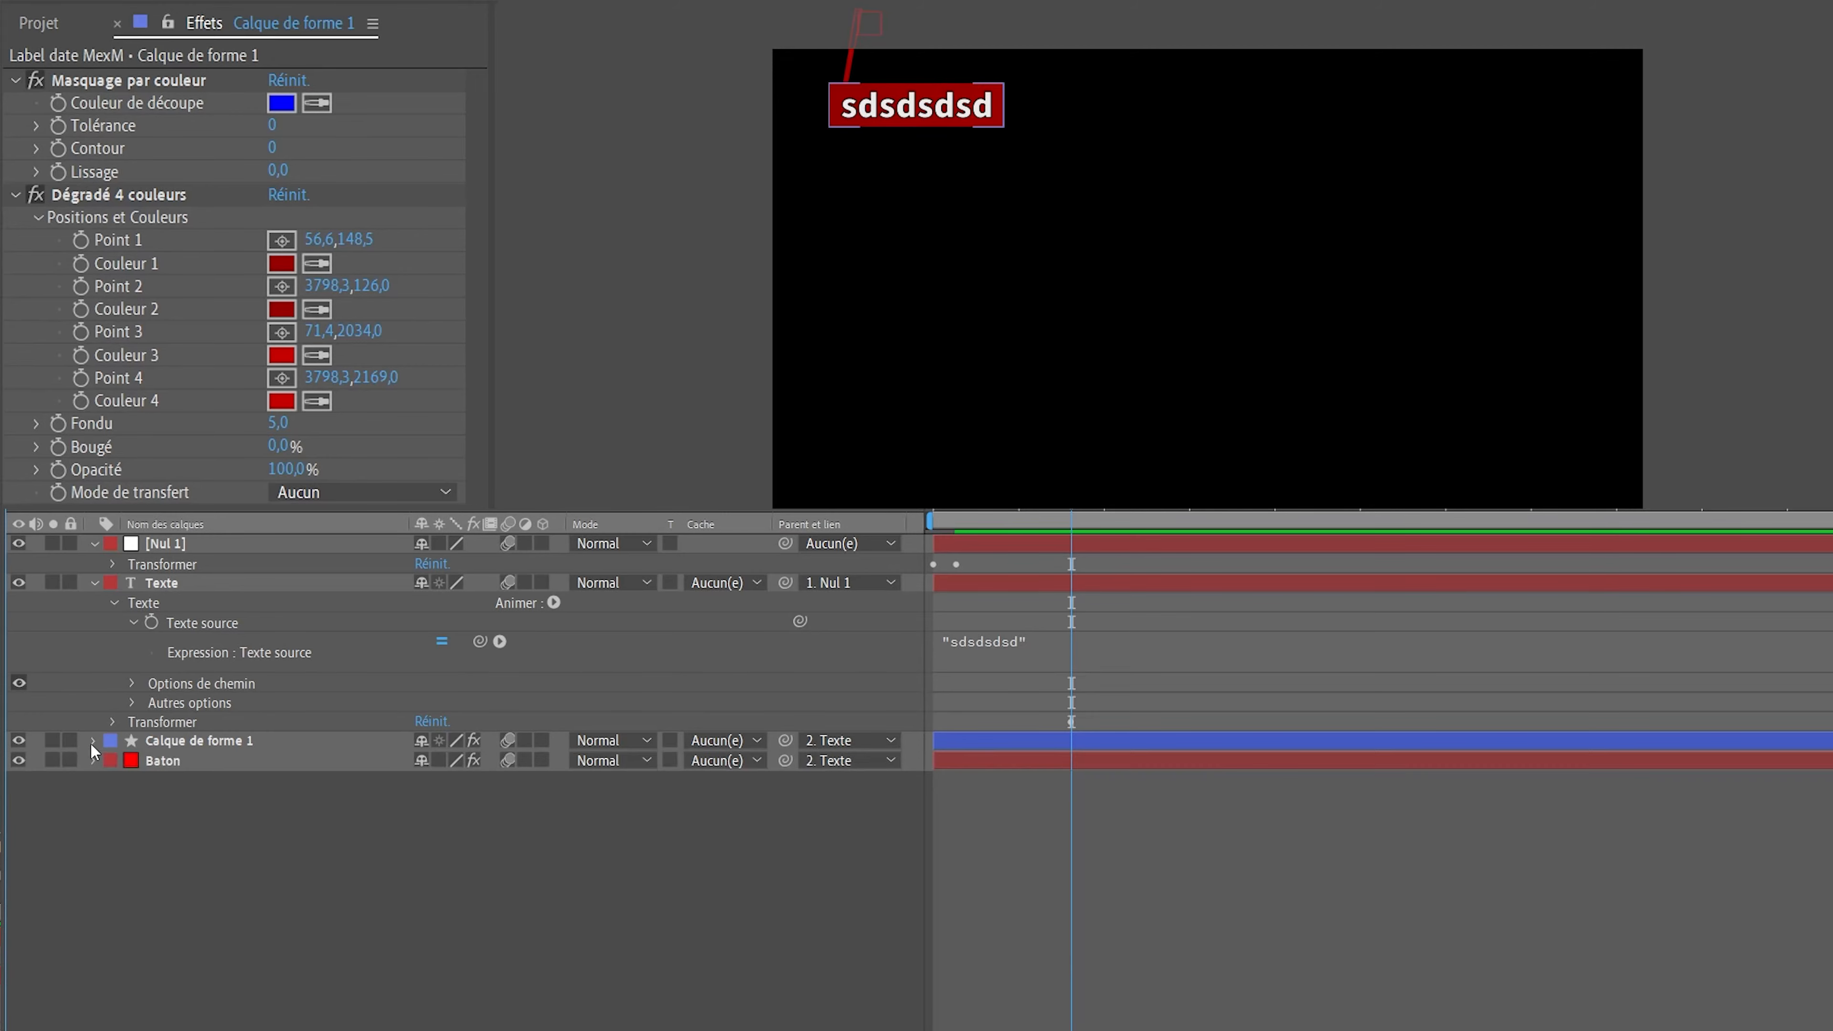
{"action": "left_click", "coordinate": [93, 761]}
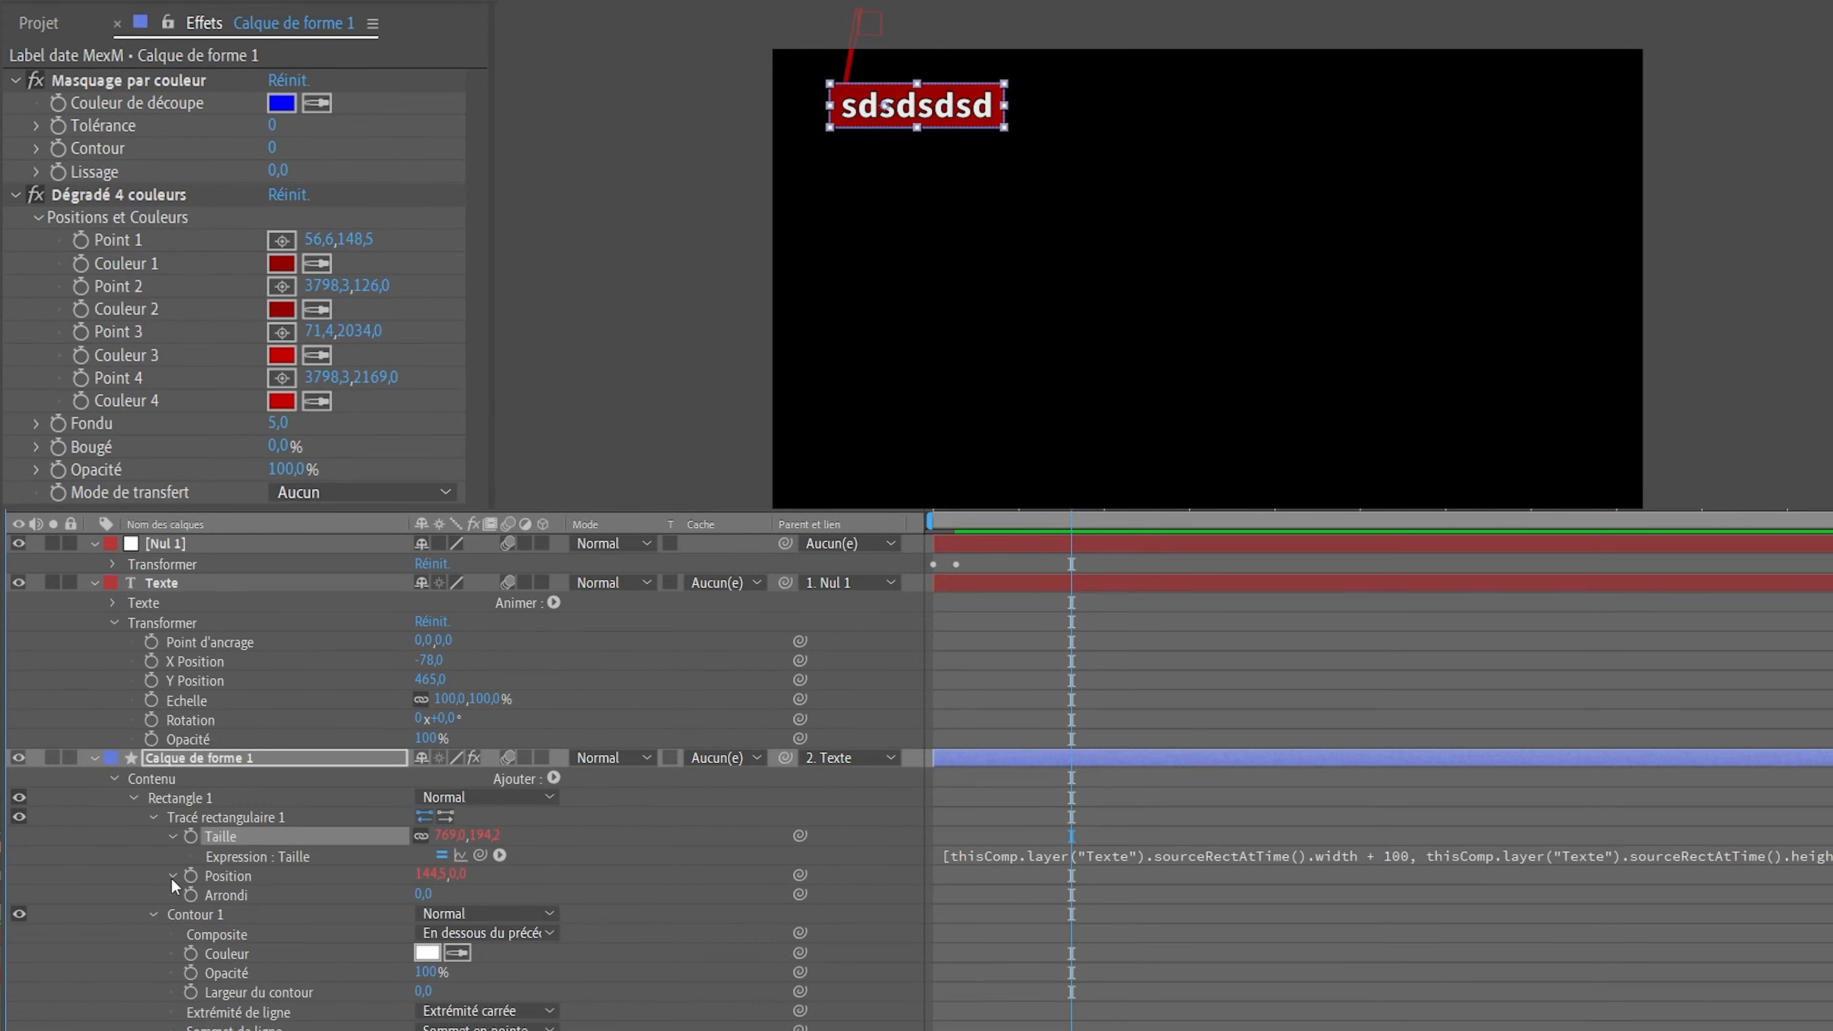